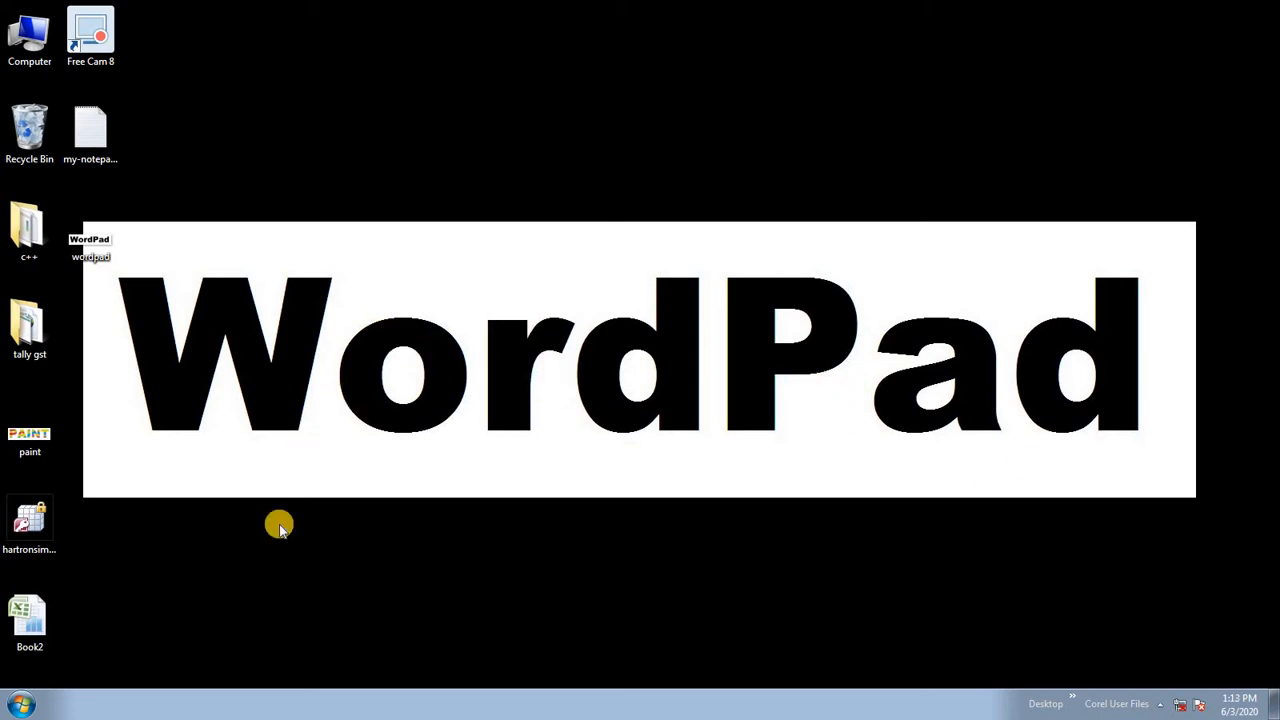
Open WordPad from the Accessories programs and maximize its window
click(20, 708)
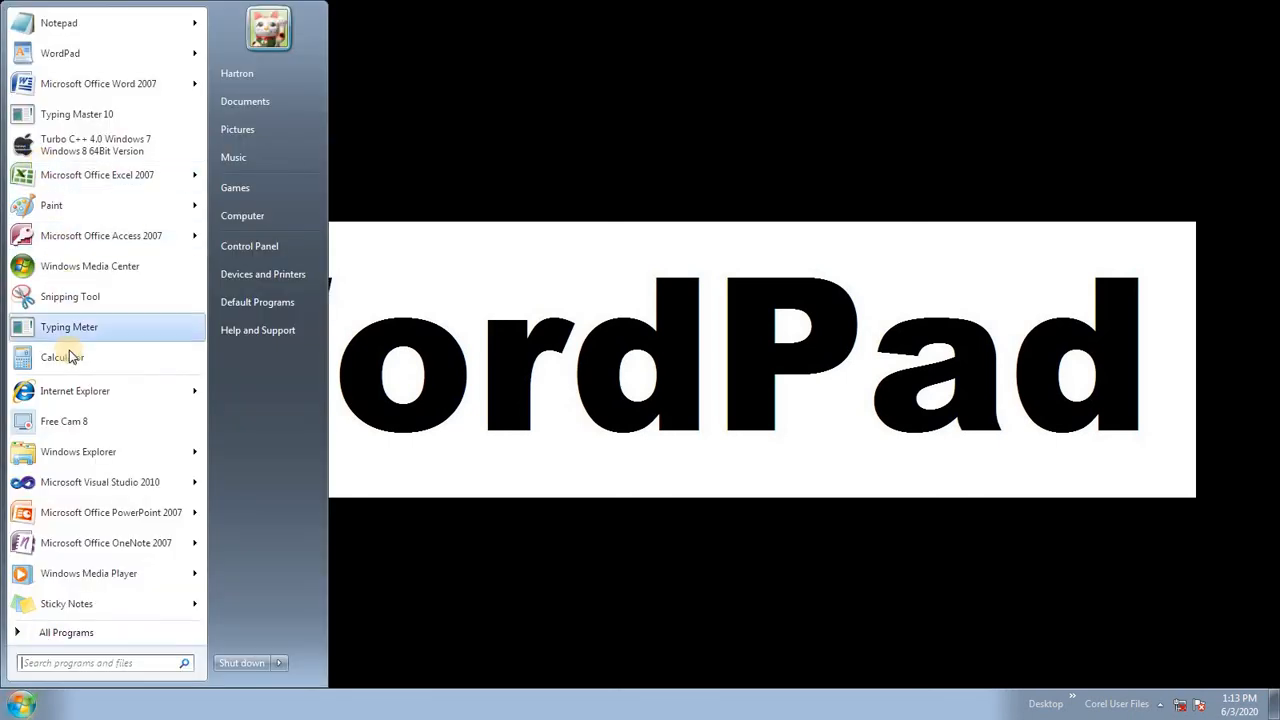
click(40, 632)
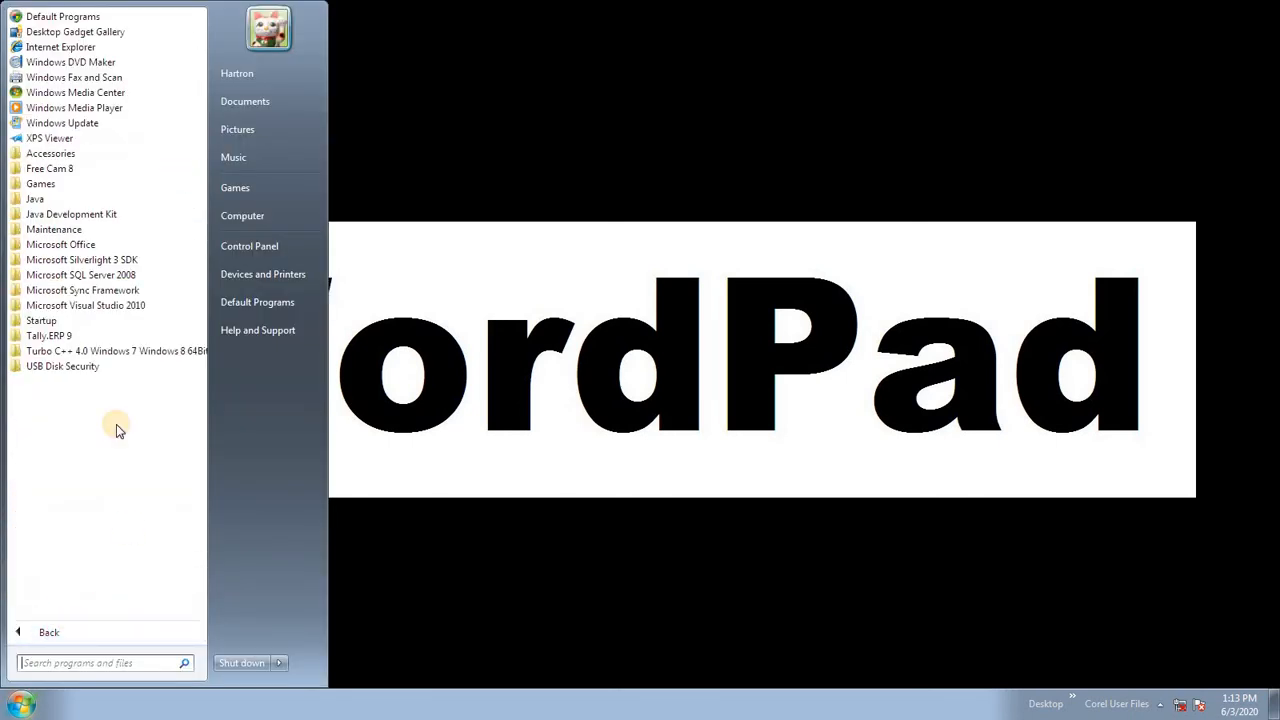
click(90, 155)
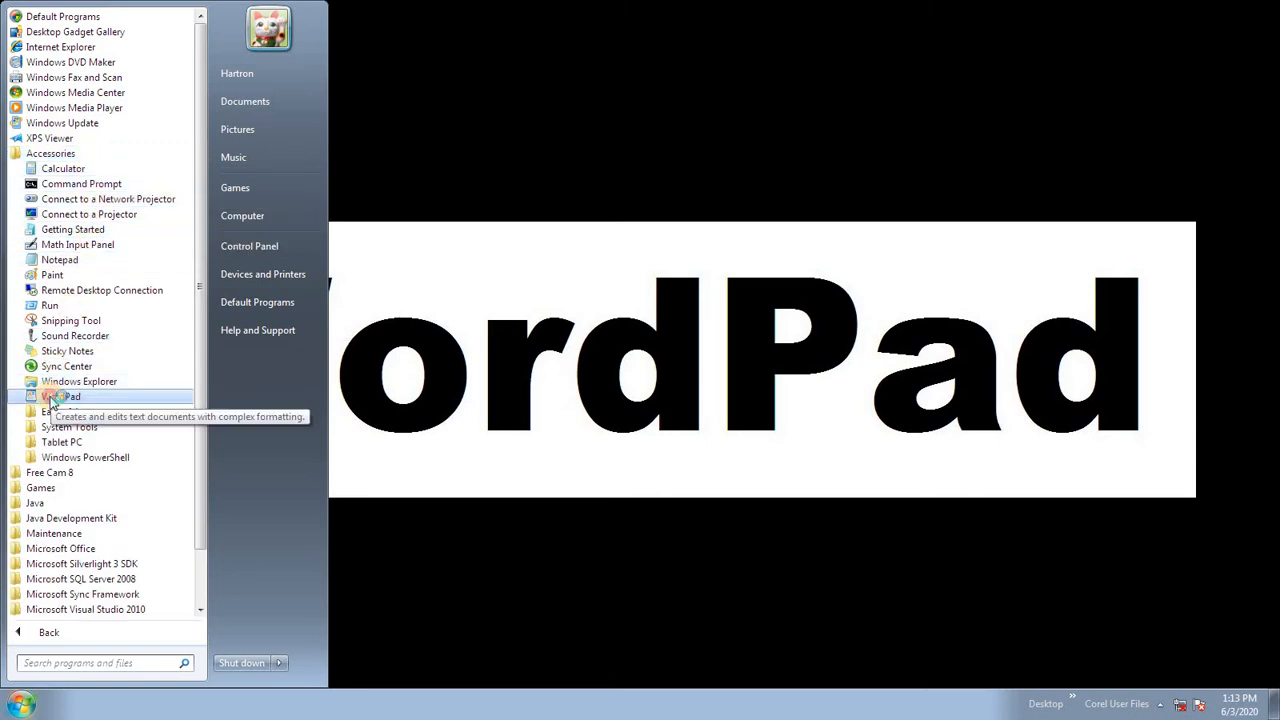
click(58, 397)
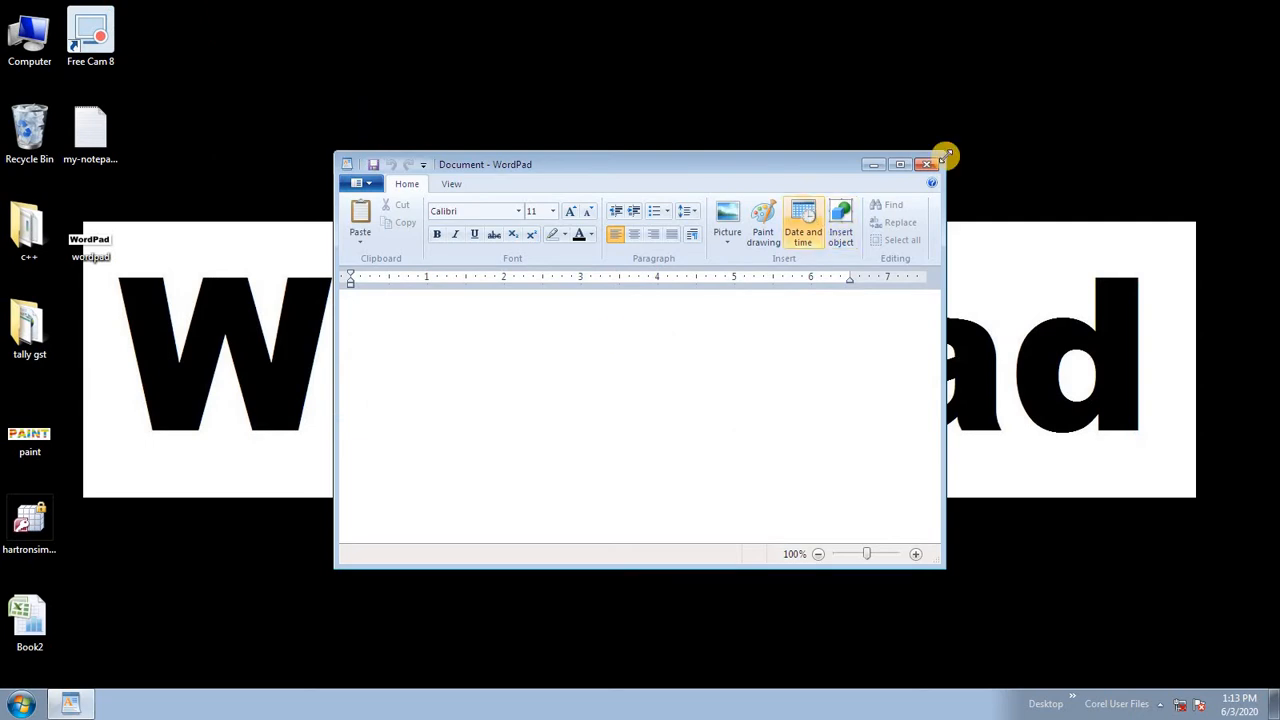
click(902, 166)
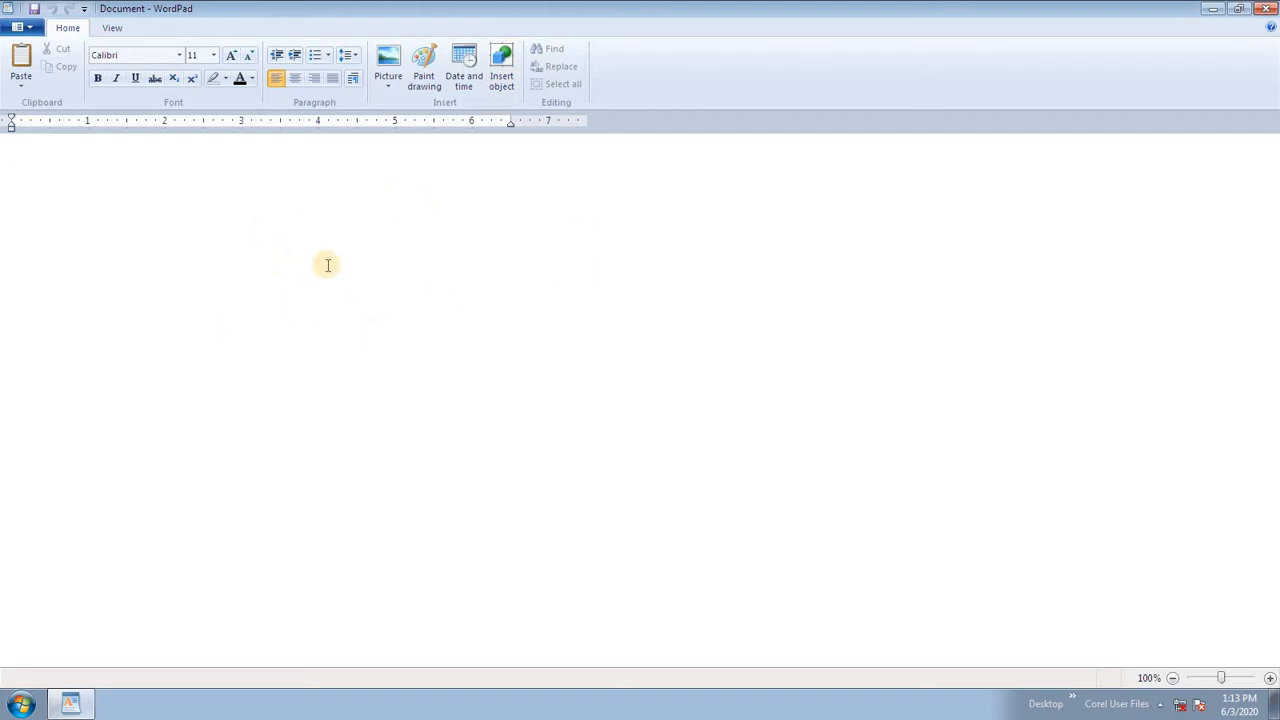
Switch to Microsoft Office Word 2007 and generate sample paragraphs with =rand()
click(22, 703)
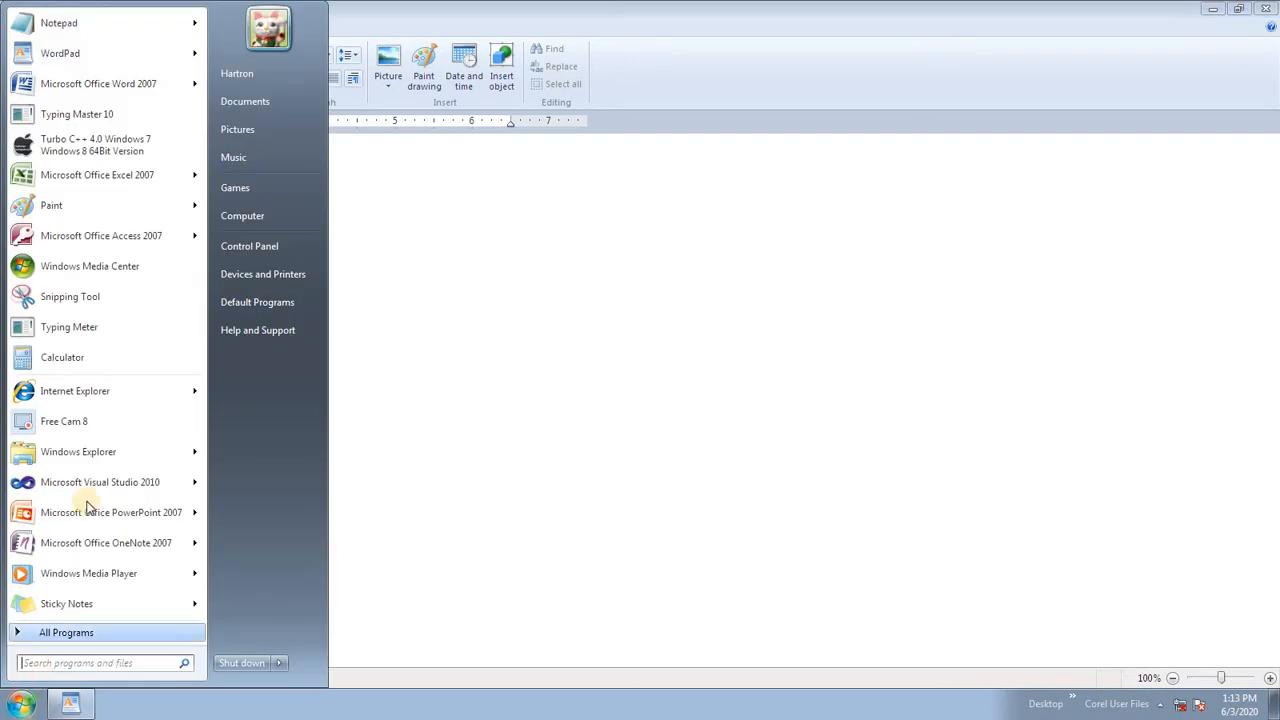
click(142, 86)
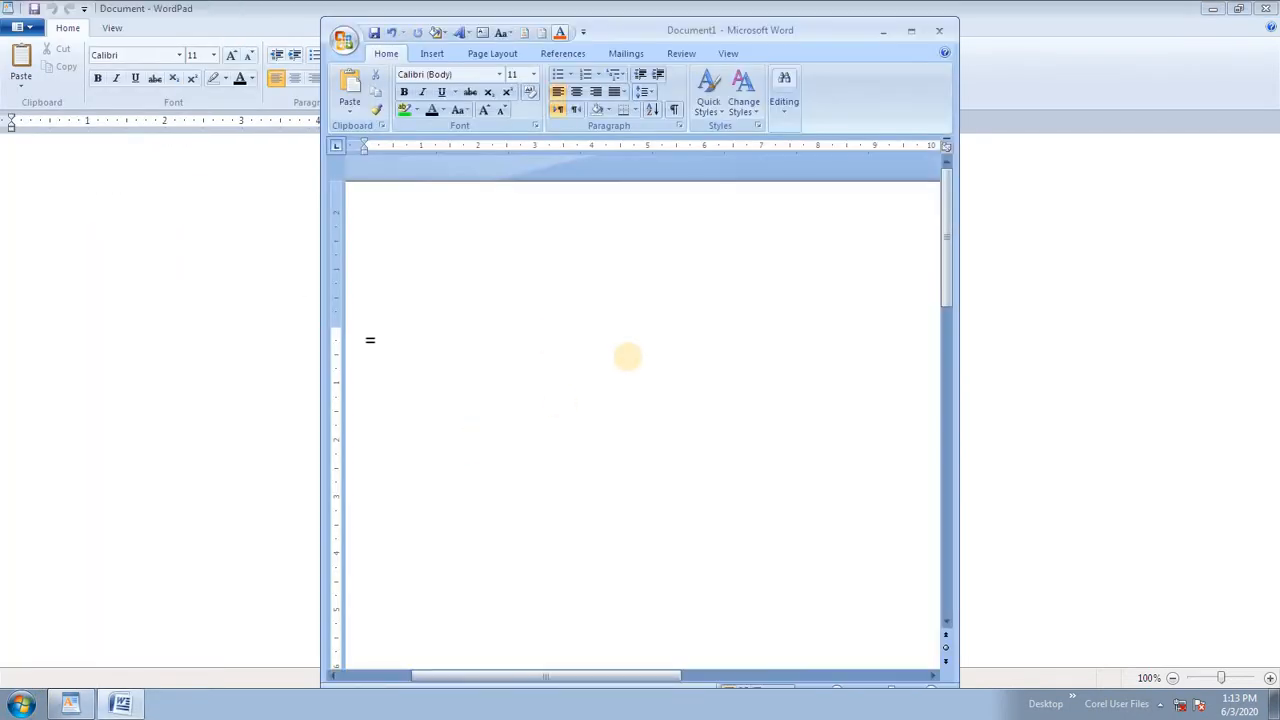
text(=rand())
key(Return)
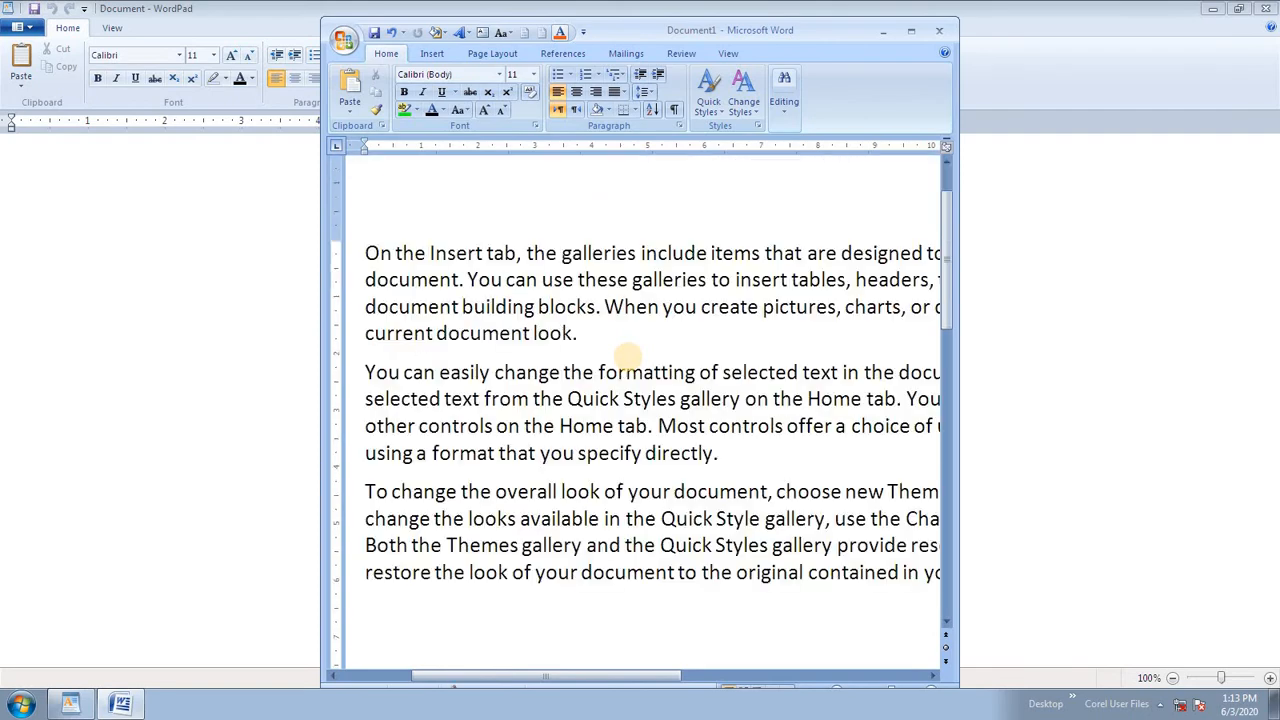
Copy all the sample text into the blank WordPad document, closing Word without saving
key(ctrl+a)
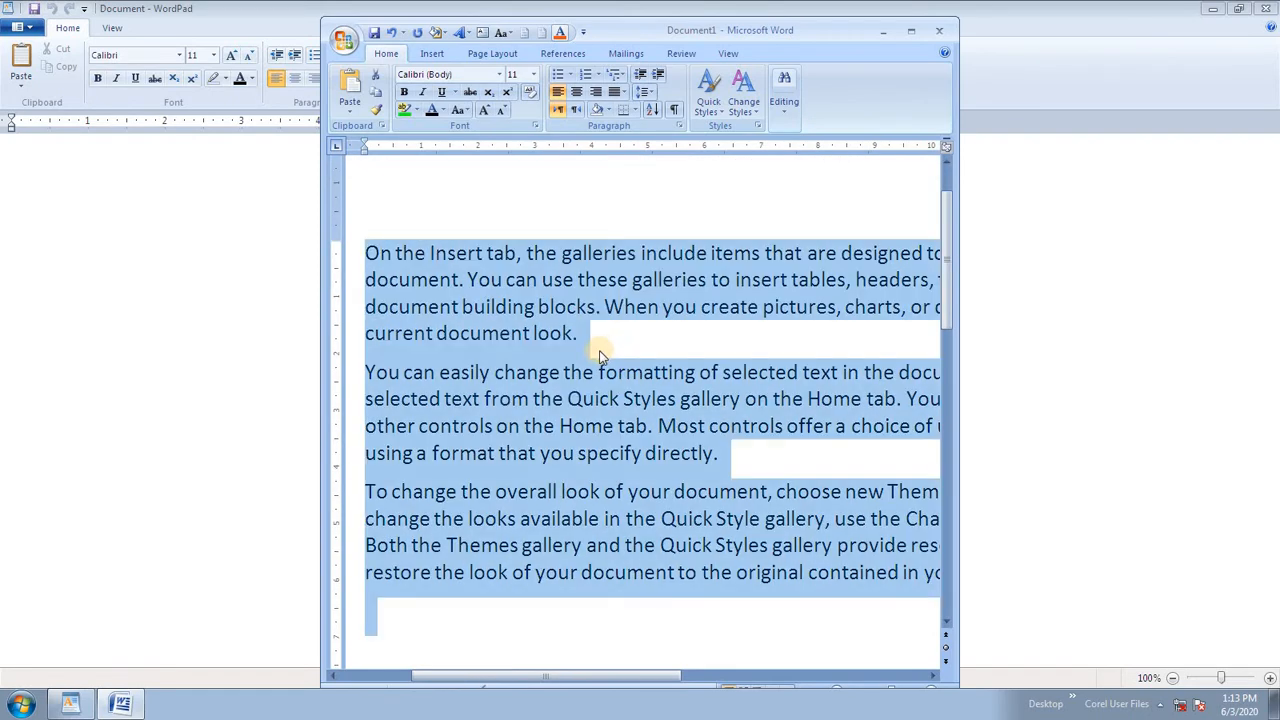
click(939, 30)
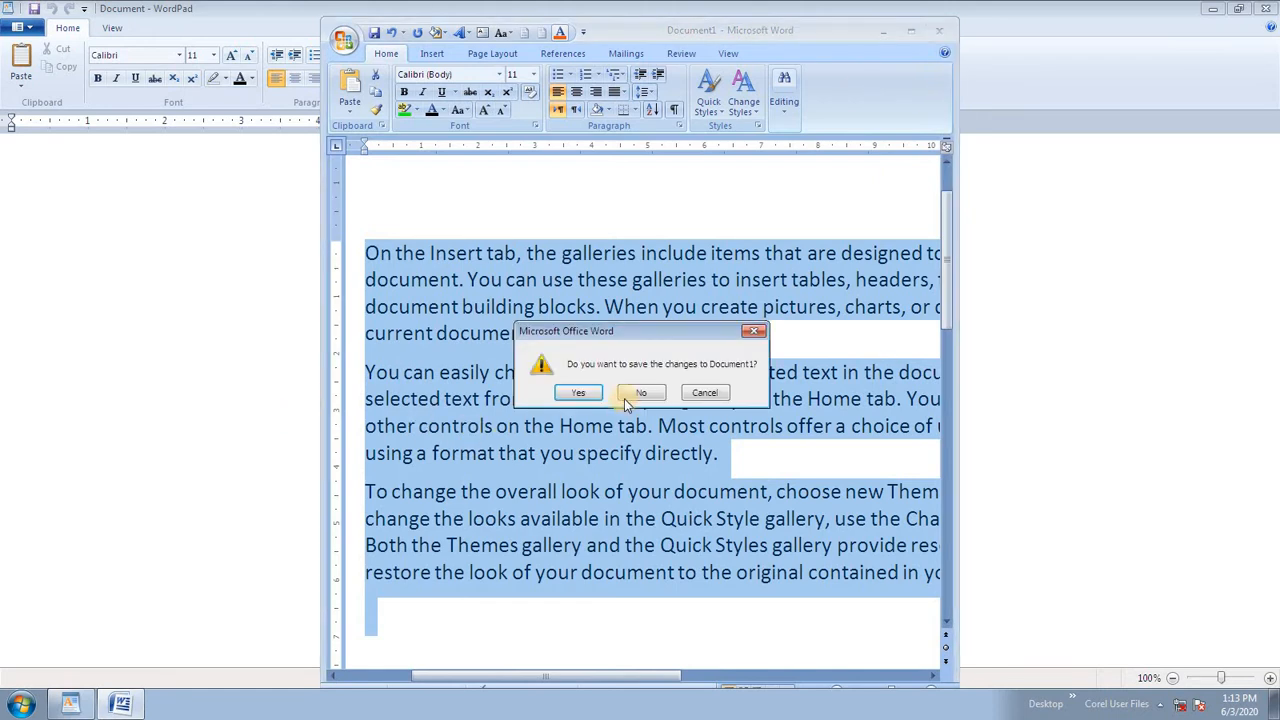
click(637, 393)
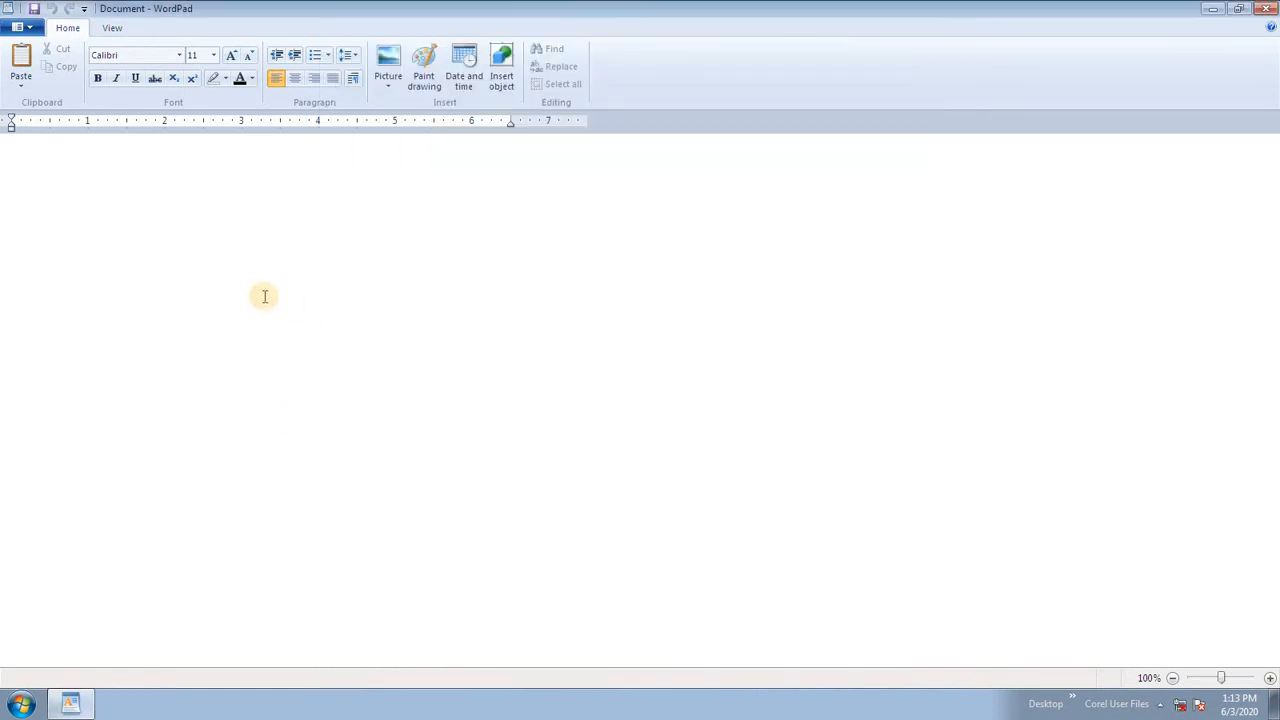
key(ctrl+v)
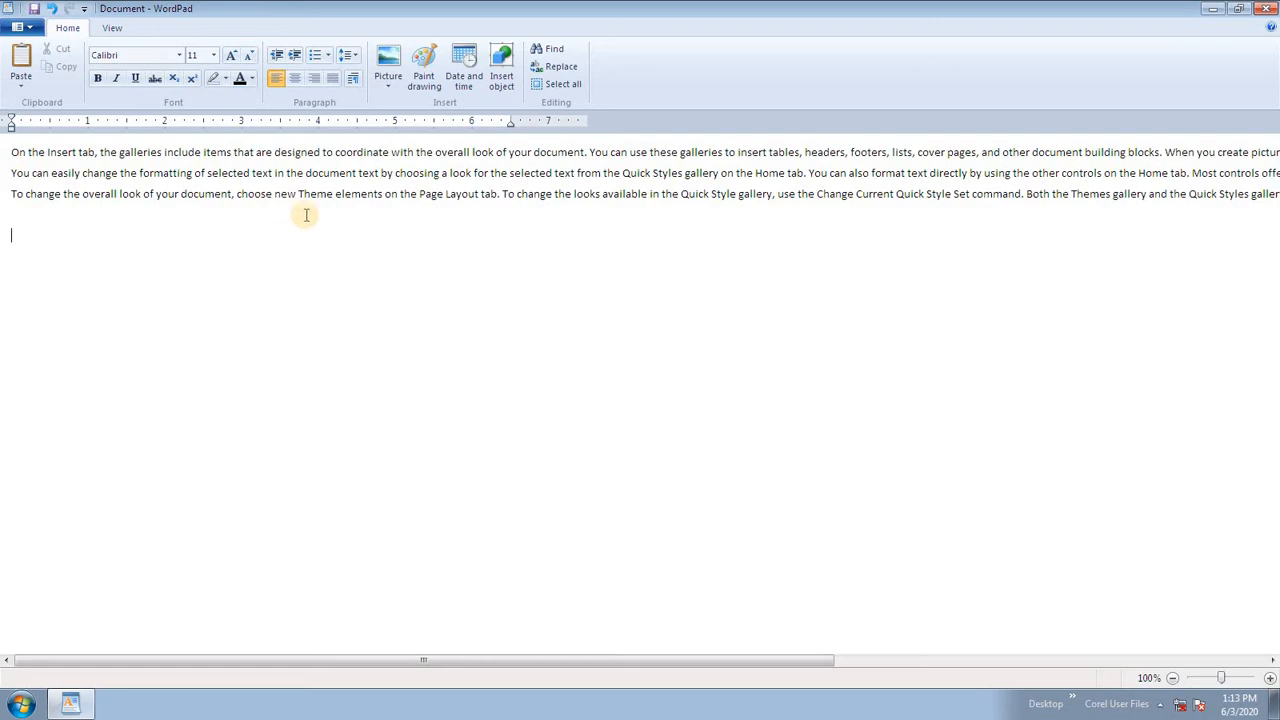
Set the document's word wrap to Wrap to ruler and return to the text formatting commands
click(110, 28)
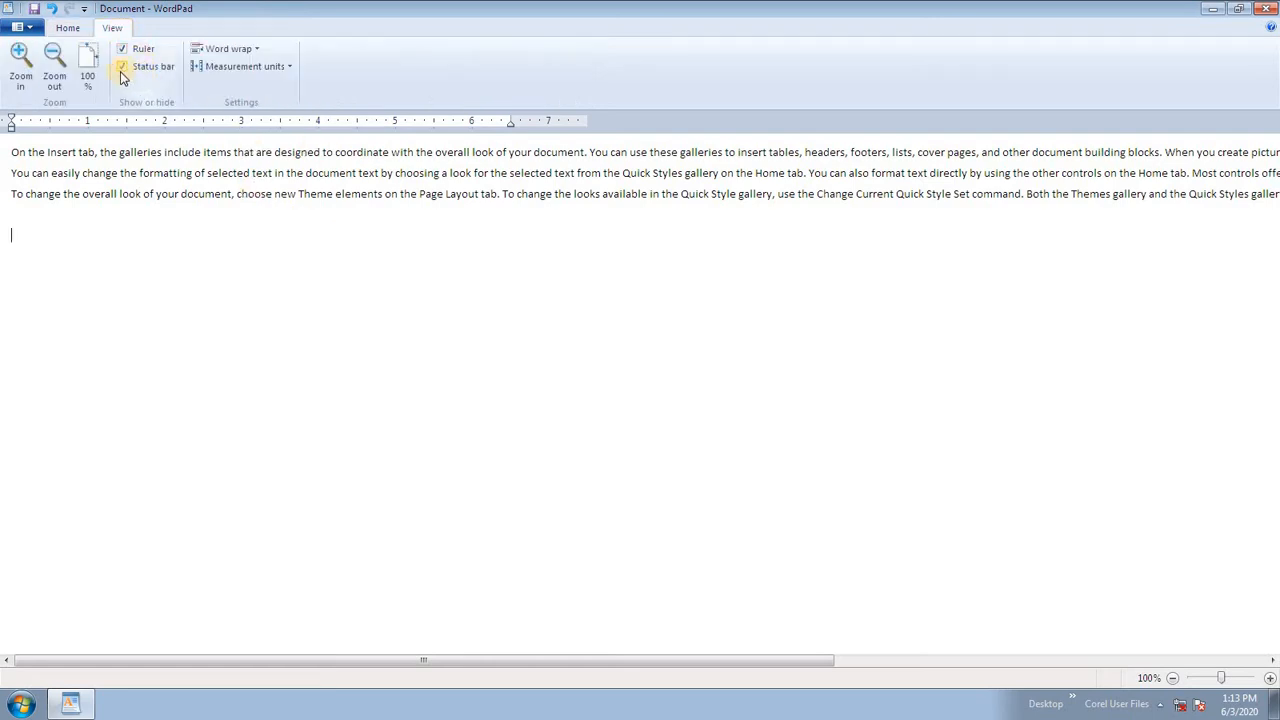
click(245, 49)
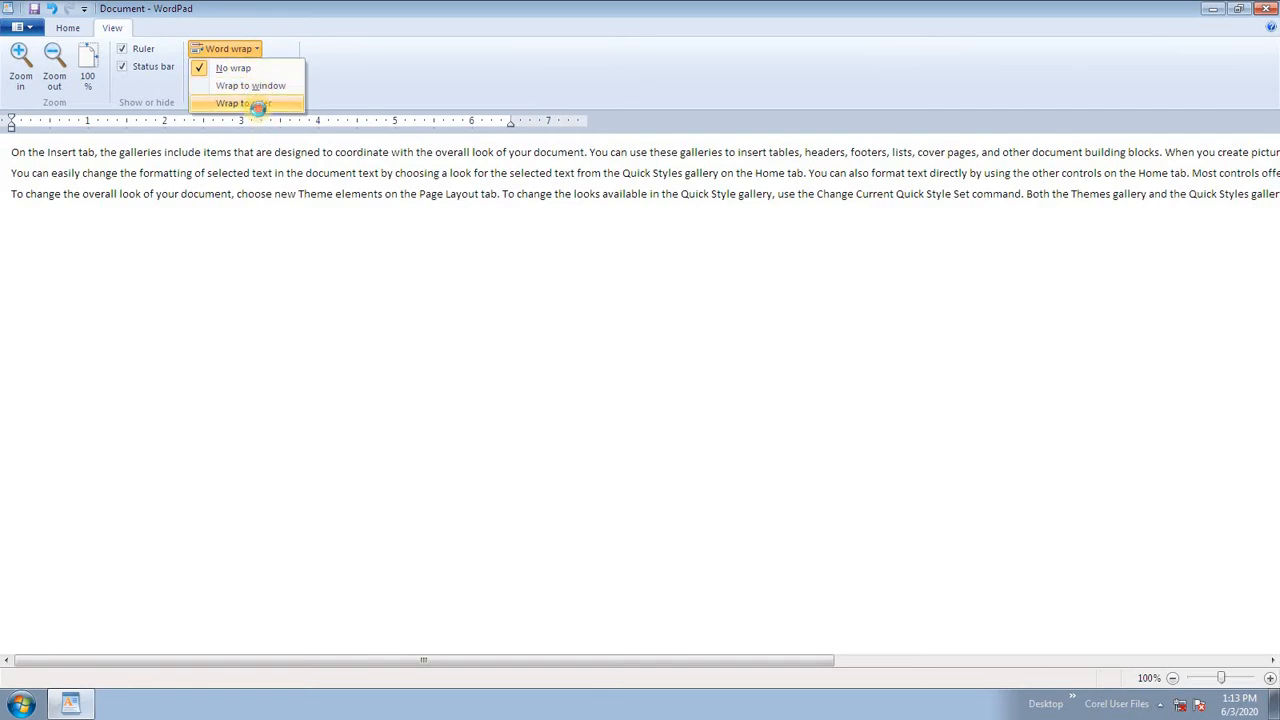
click(254, 103)
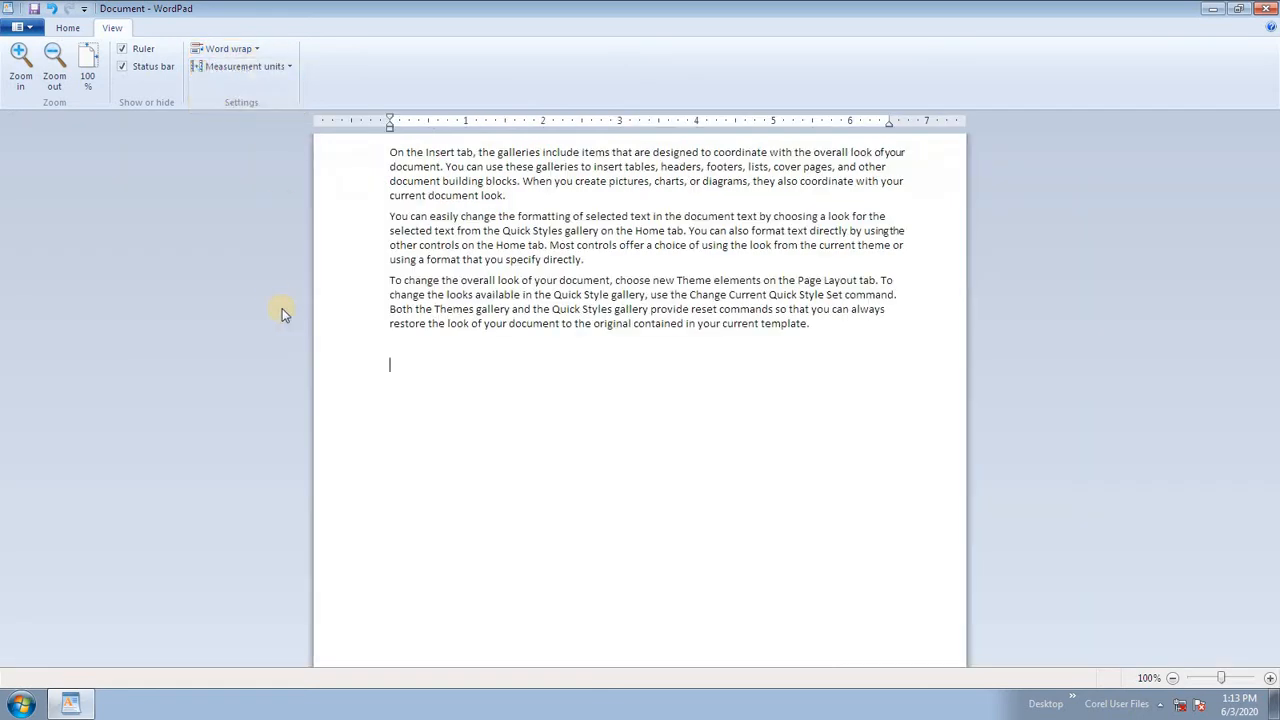
click(67, 28)
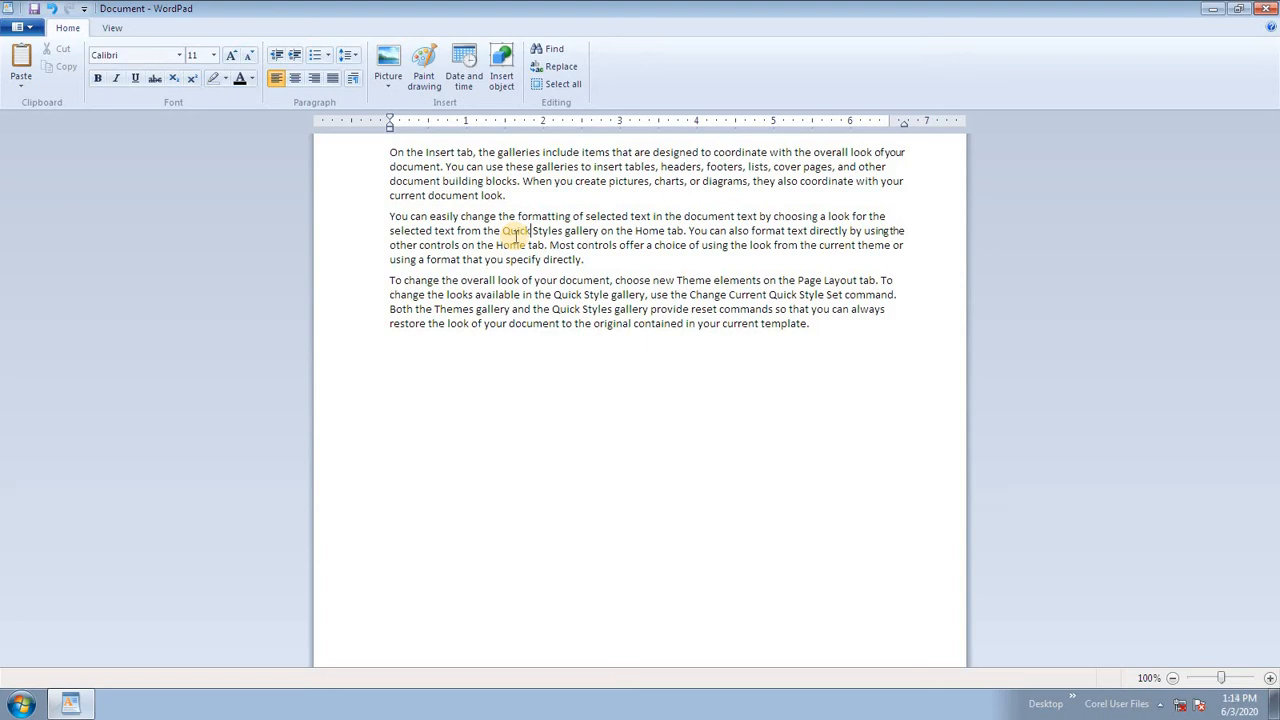
ctrl+scroll(568, 262, up, 3)
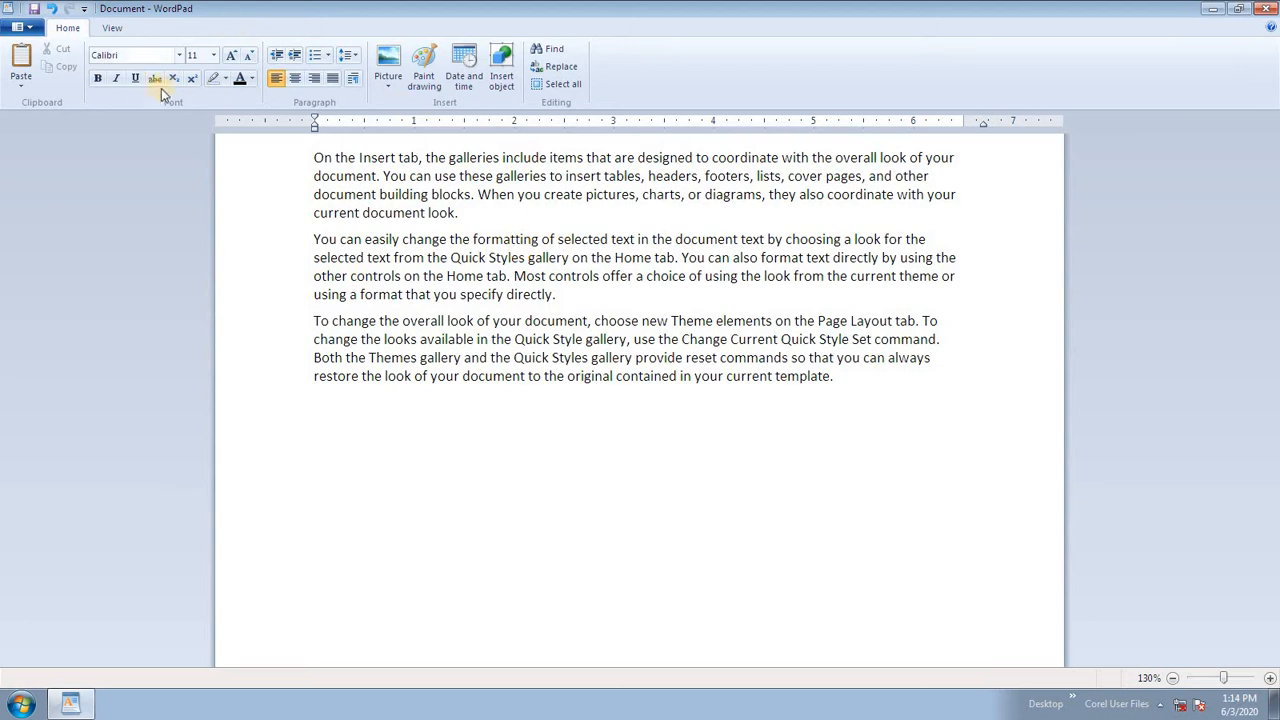
click(679, 340)
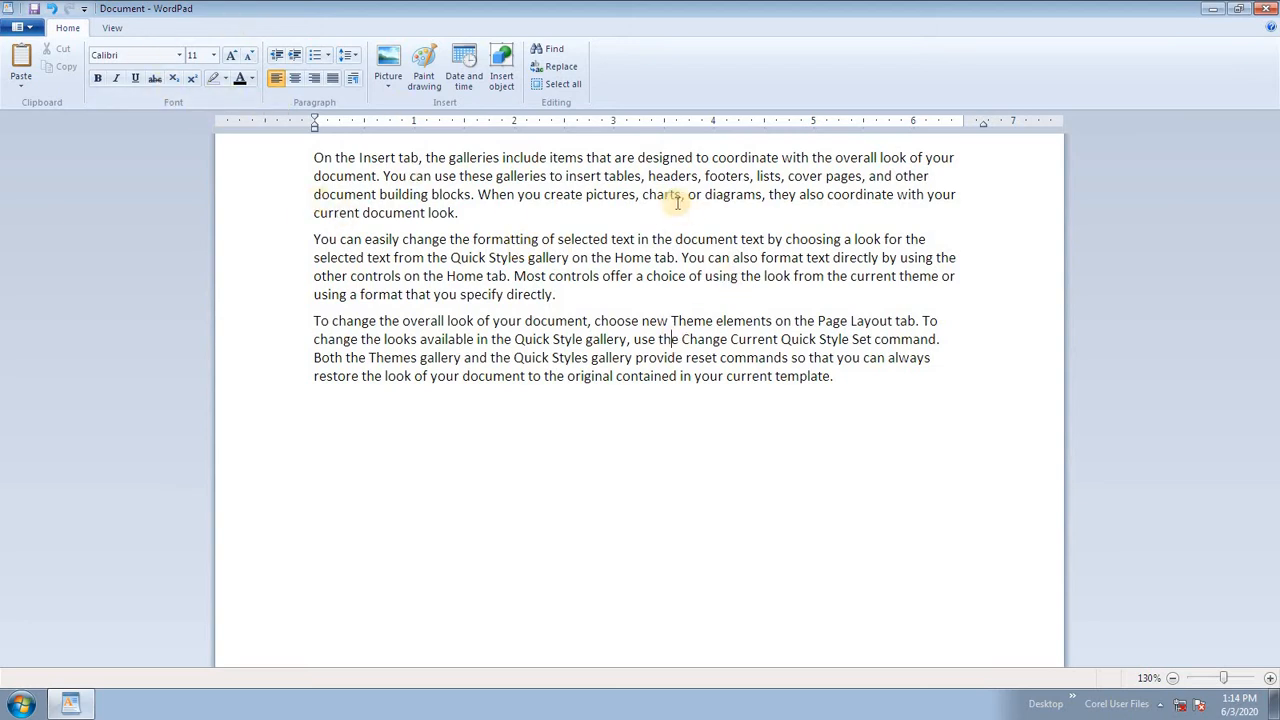
key(ctrl+a)
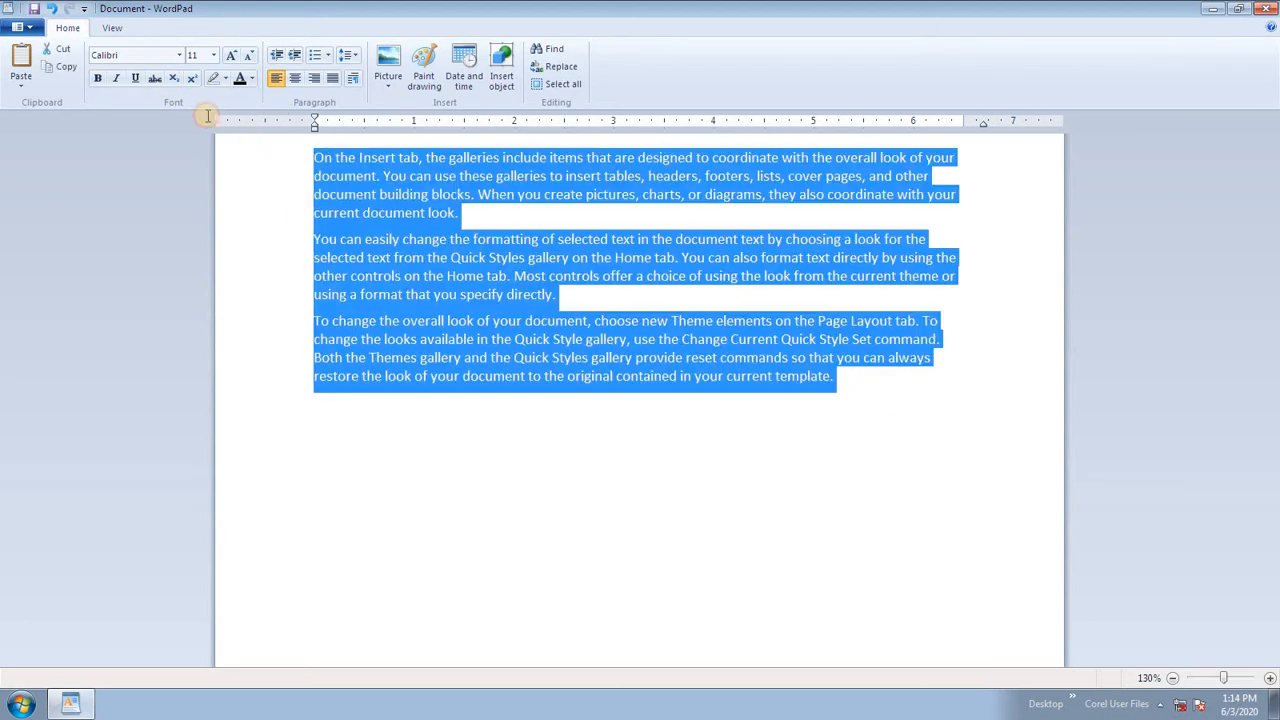
click(469, 254)
click(450, 257)
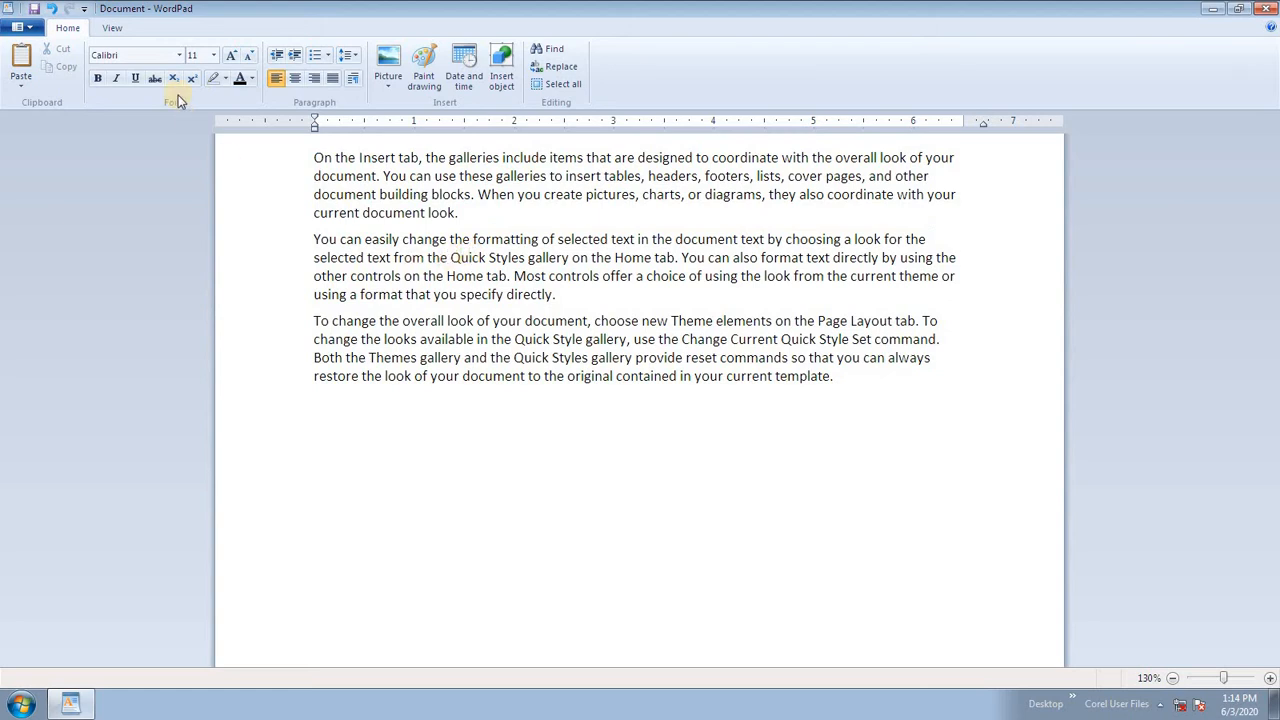
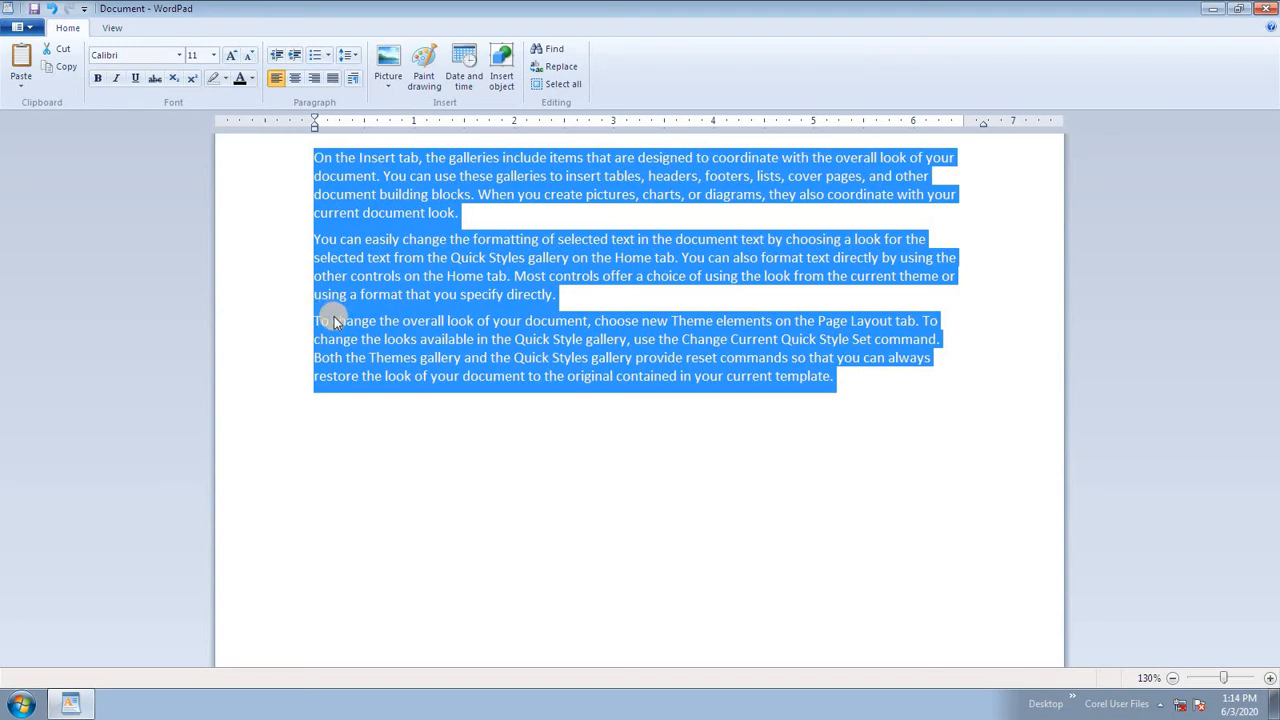
click(338, 318)
click(545, 195)
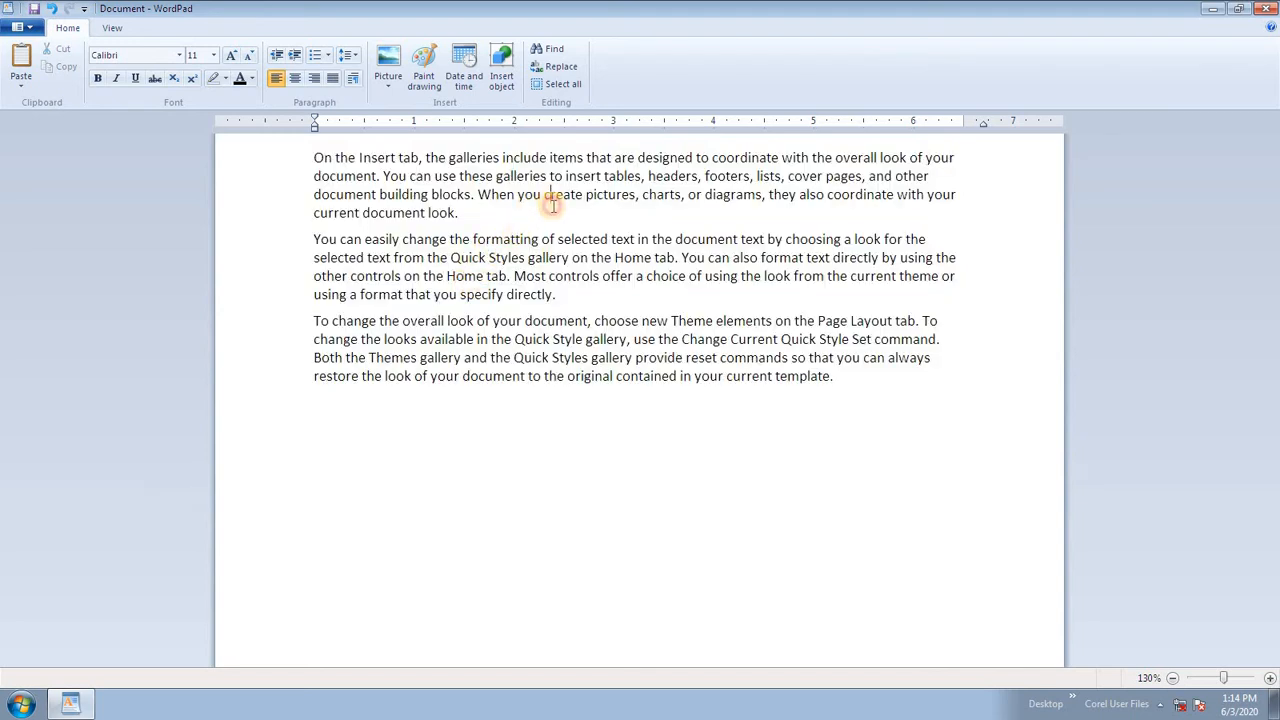
Make the whole first paragraph, starting "On the Insert tab", bold
drag(490, 213, 177, 129)
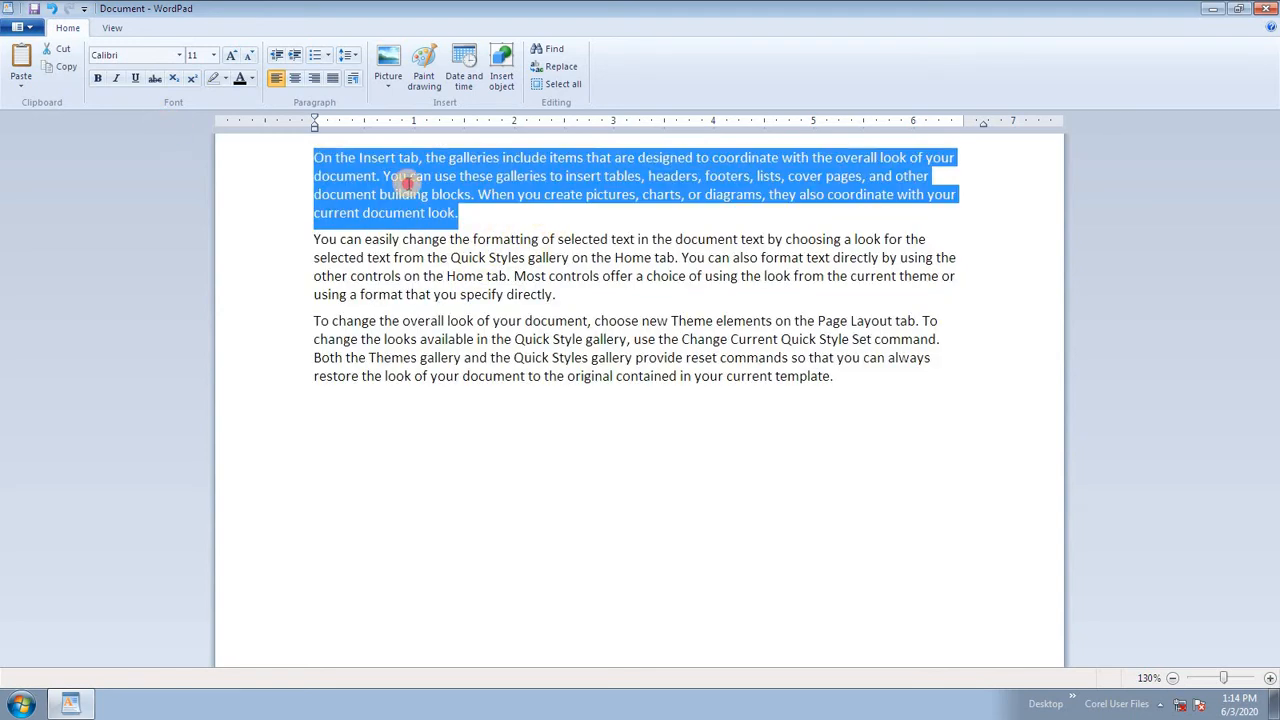
drag(541, 239, 113, 136)
drag(458, 212, 158, 120)
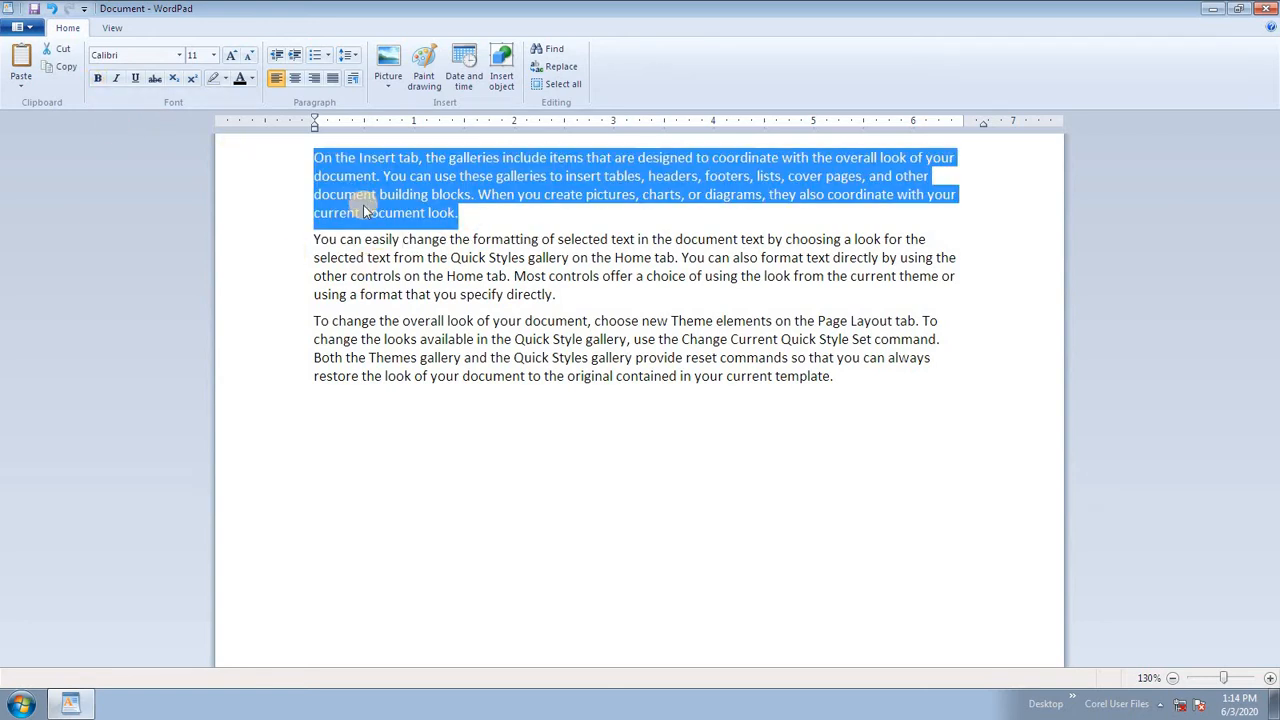
click(442, 266)
drag(458, 213, 208, 160)
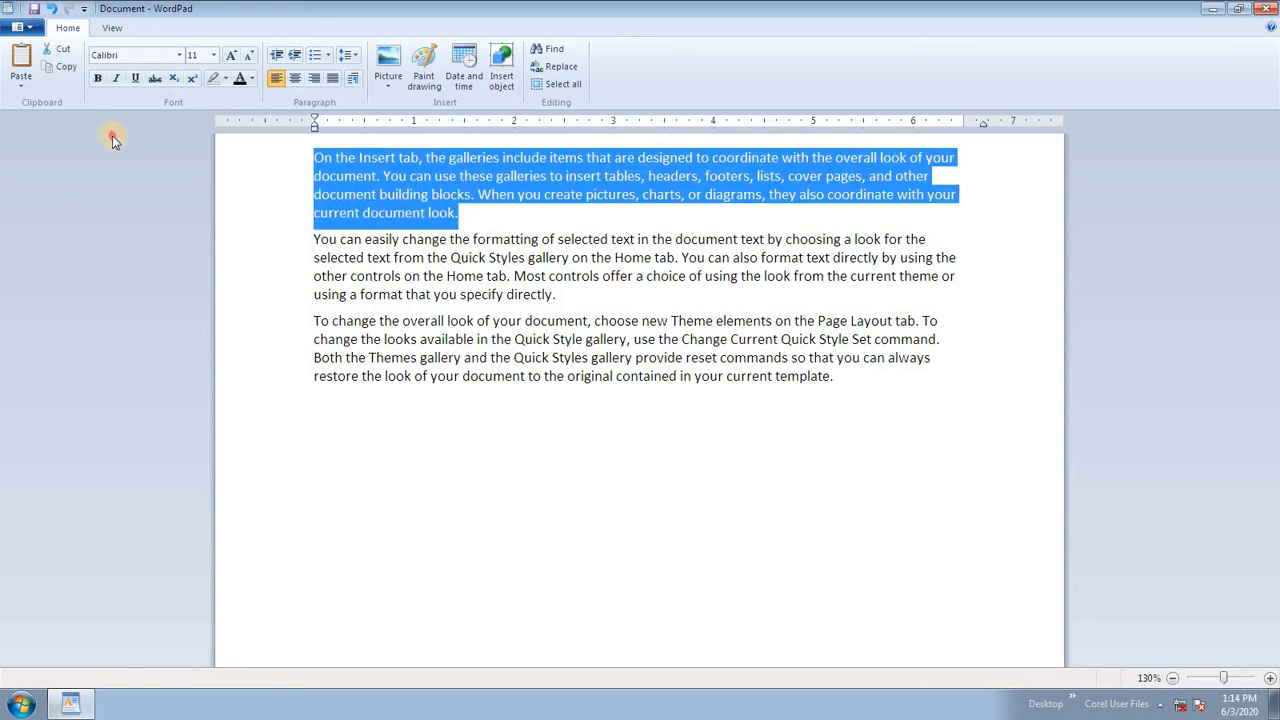
click(97, 78)
click(445, 296)
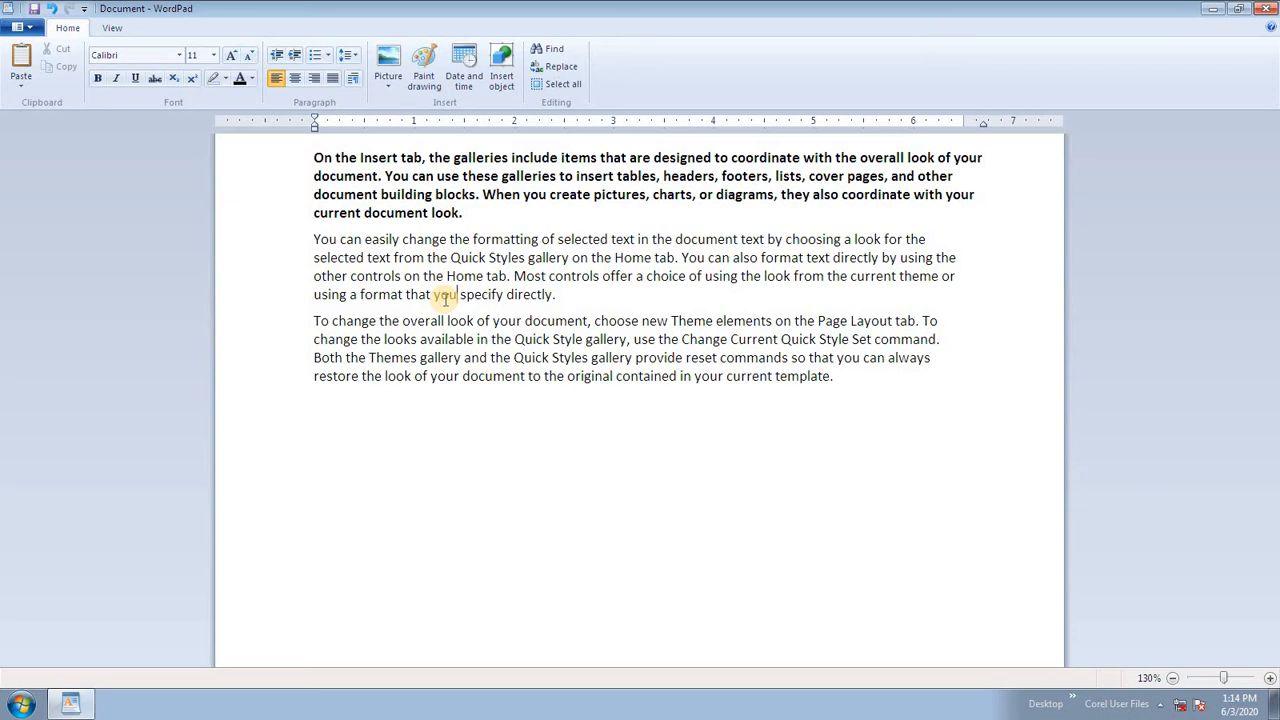
Remove the bold formatting from the first paragraph
drag(480, 212, 24, 139)
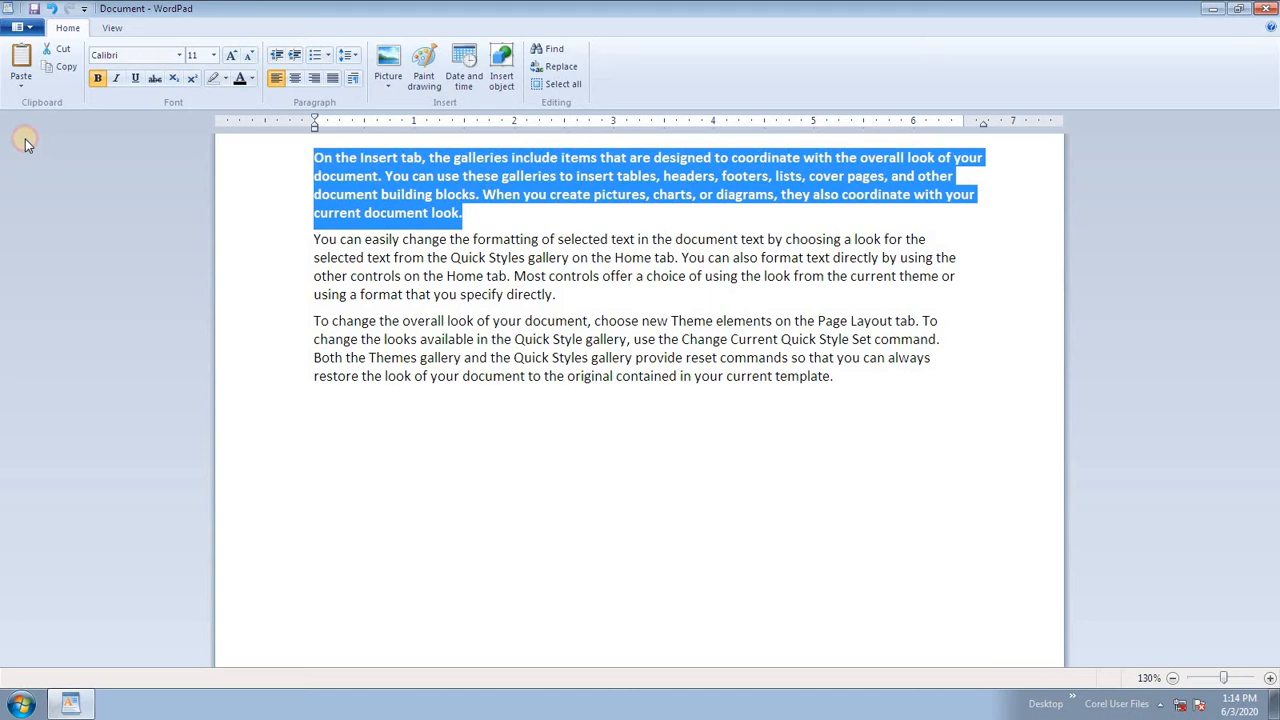
click(90, 82)
click(489, 257)
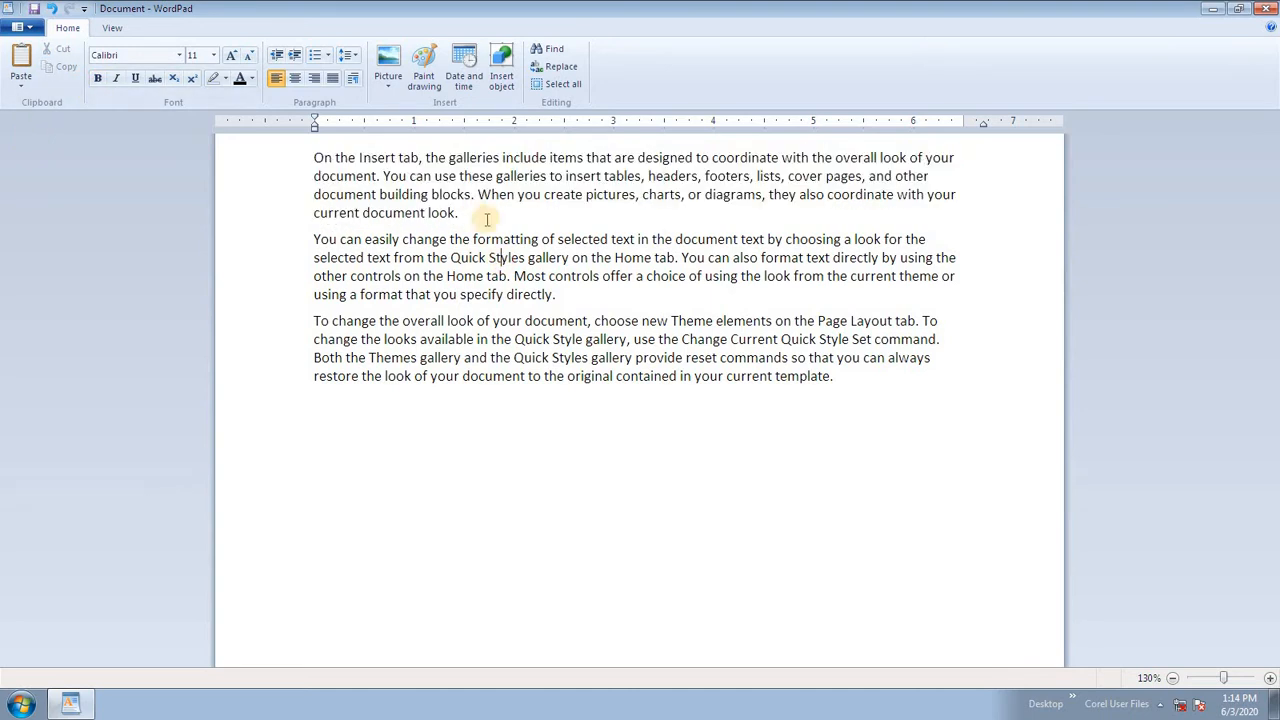
Switch bold on and back off for the first paragraph, and deselect the text
drag(487, 219, 249, 131)
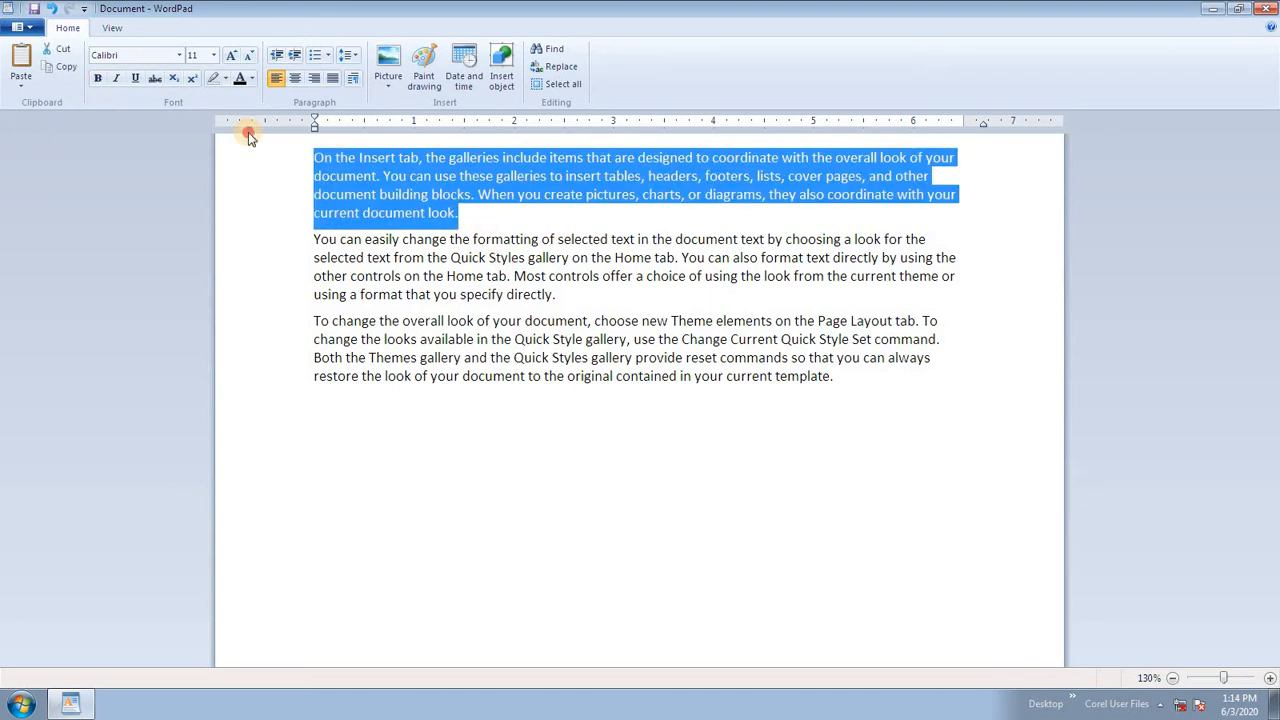
click(98, 80)
click(98, 80)
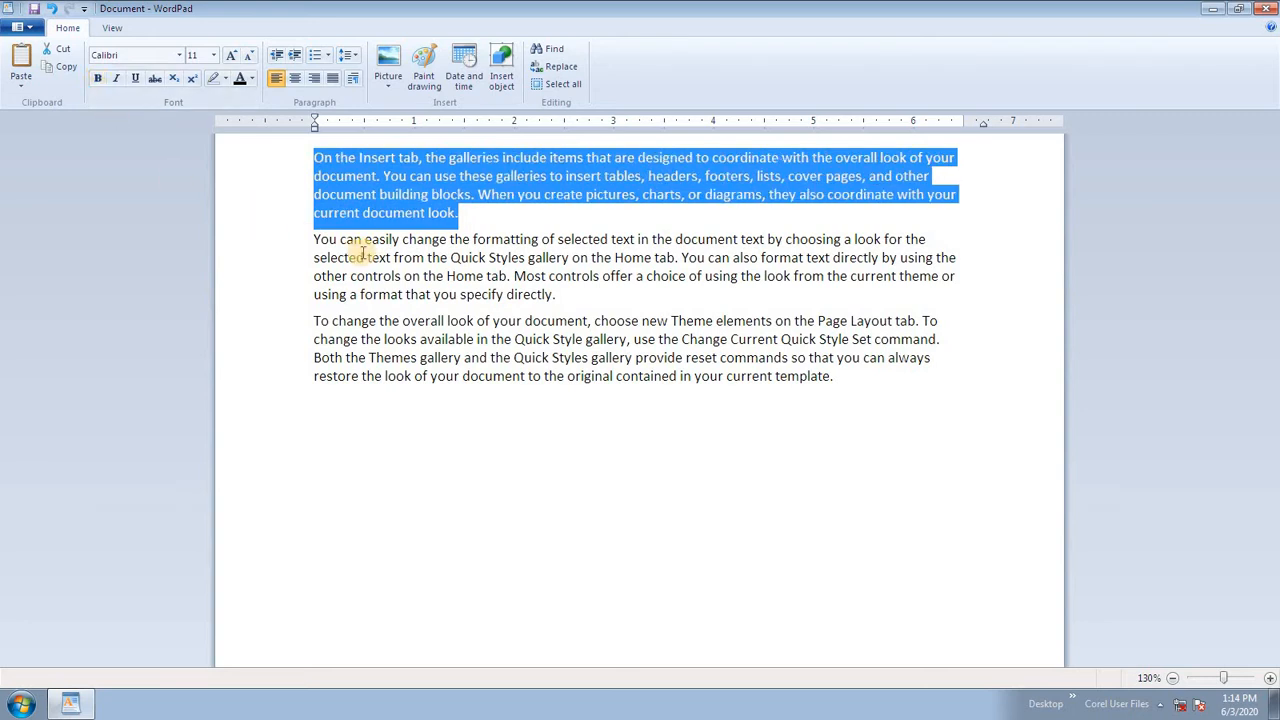
click(453, 268)
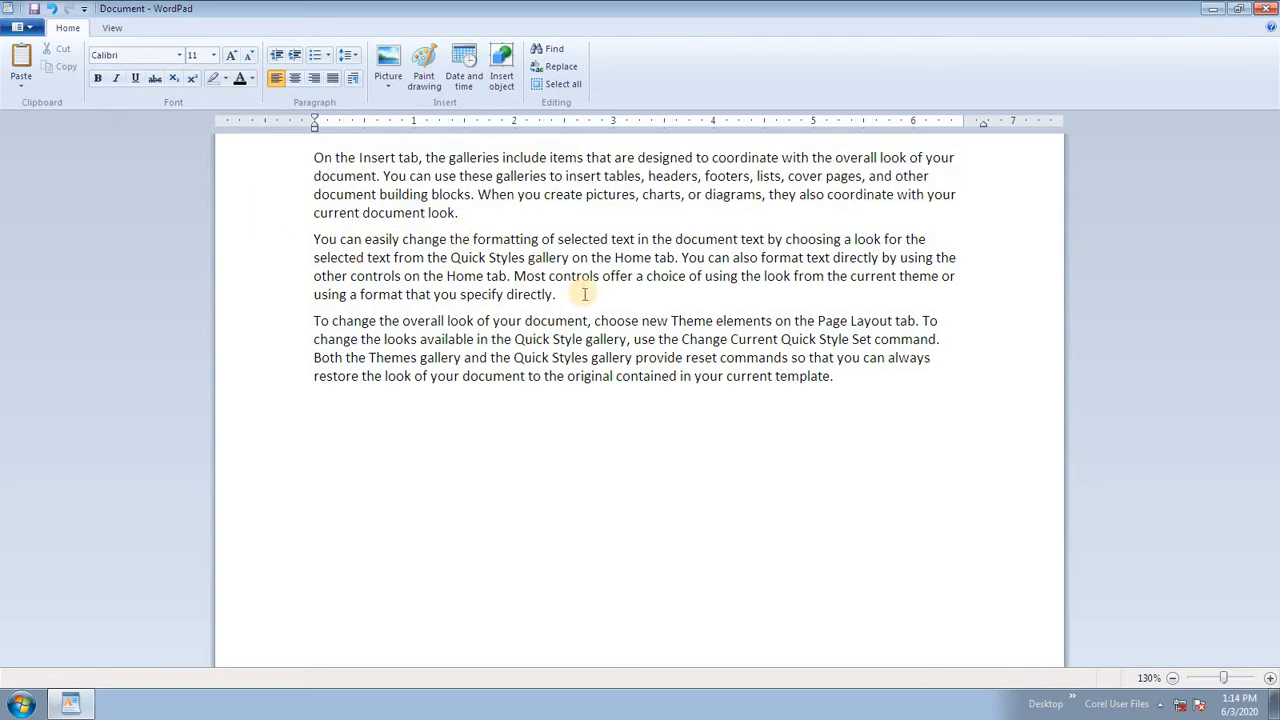
Italicize the second paragraph, starting "You can easily change the formatting"
drag(584, 294, 279, 241)
click(116, 78)
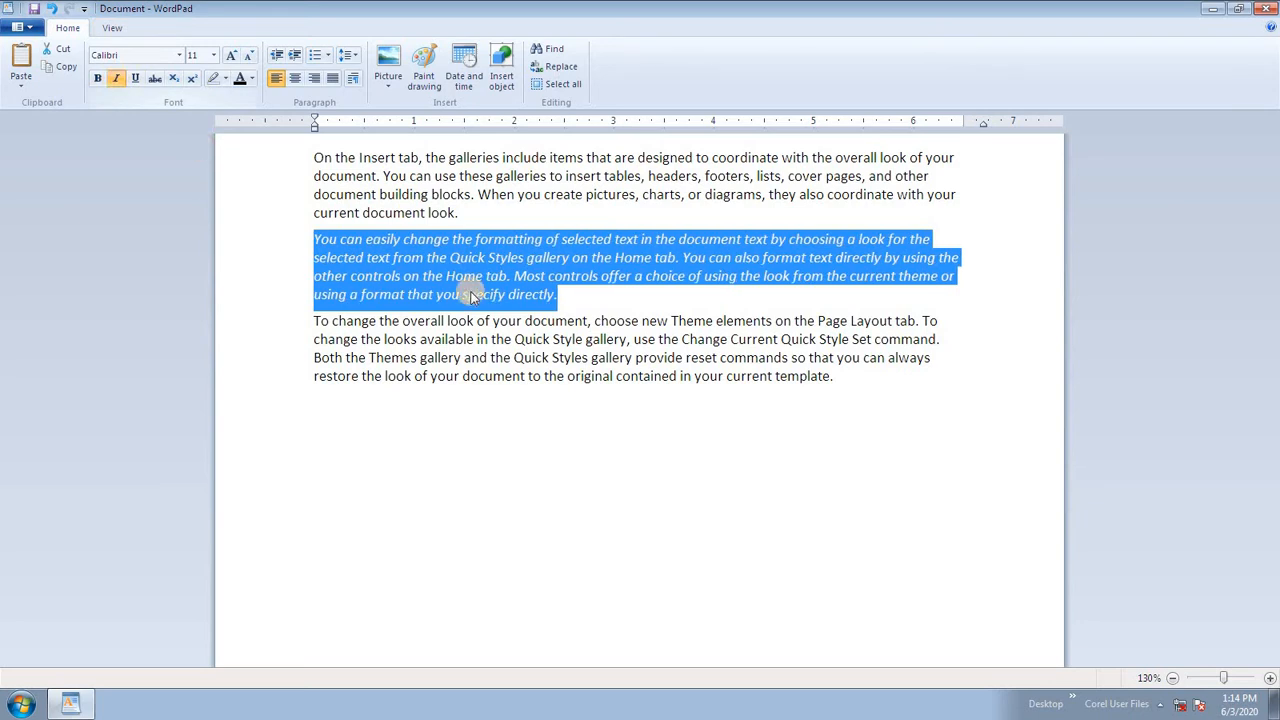
click(528, 345)
Apply italic formatting to all three paragraphs of the document
drag(866, 382, 83, 118)
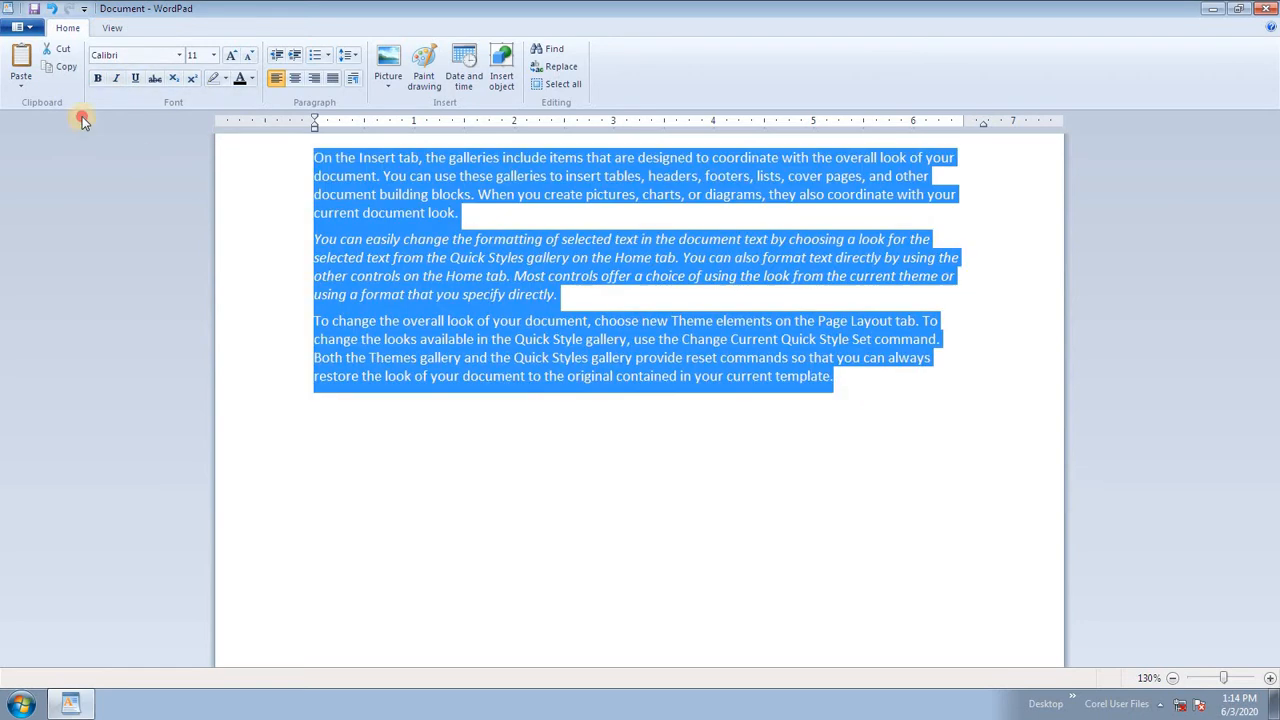
click(116, 78)
click(465, 335)
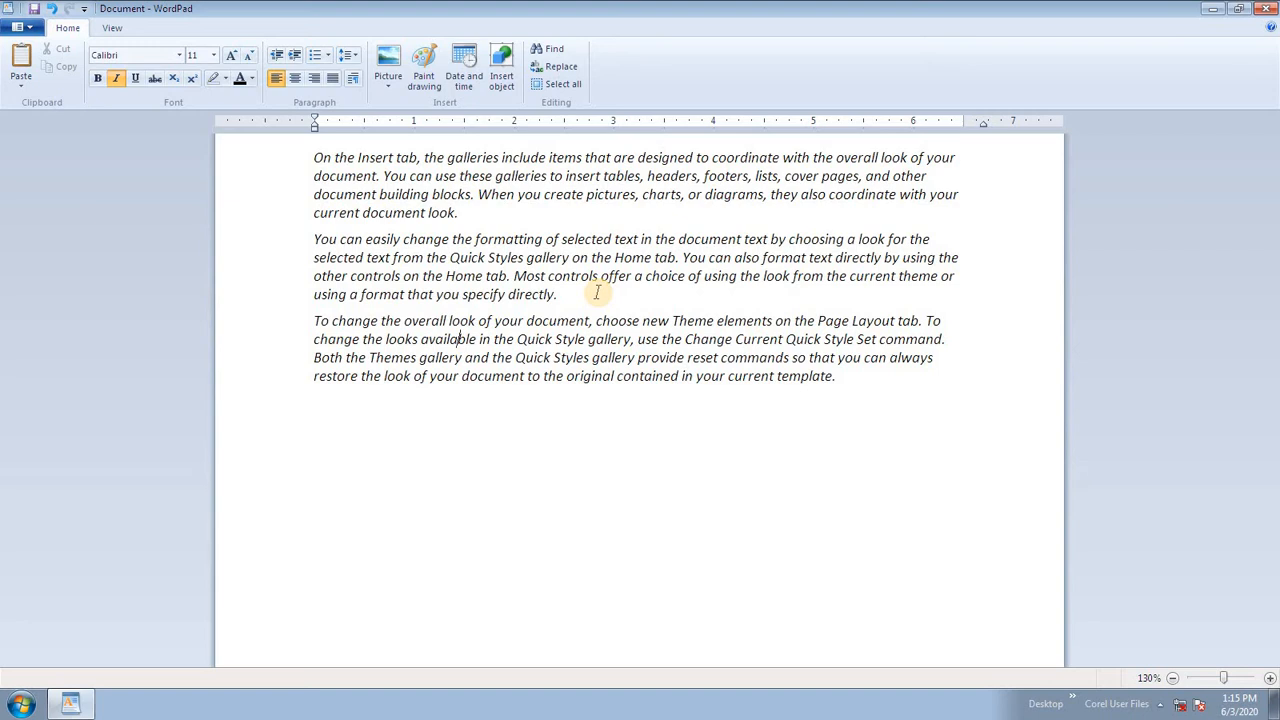
Remove the italic formatting from all three paragraphs
drag(890, 386, 116, 85)
click(117, 81)
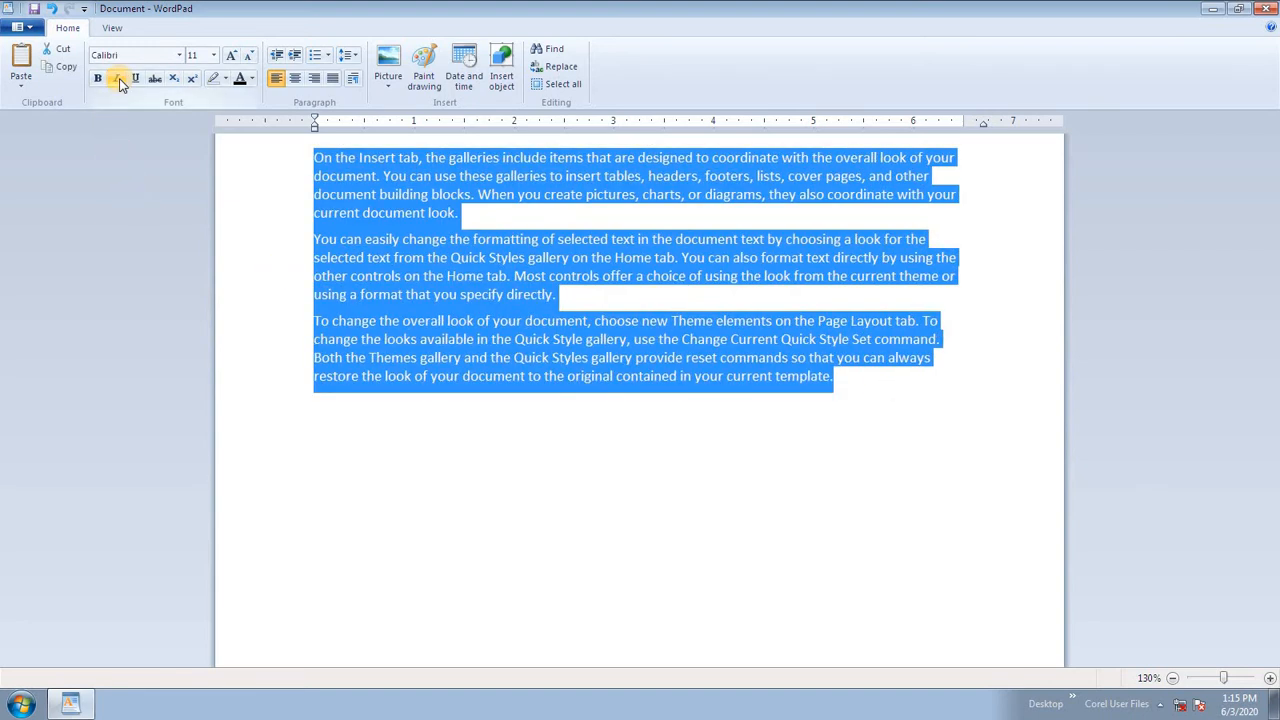
Apply italic formatting to all three paragraphs again, reselecting them once, and deselect the text
click(117, 80)
click(477, 320)
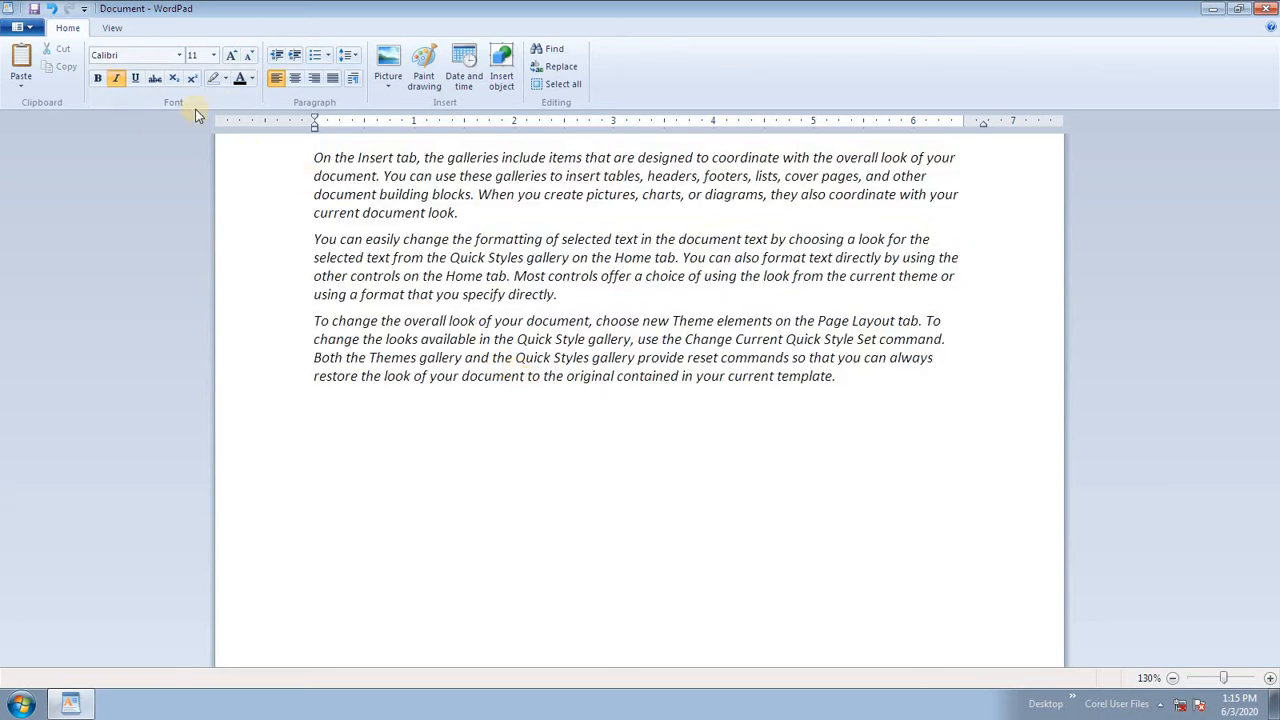
drag(888, 401, 10, 20)
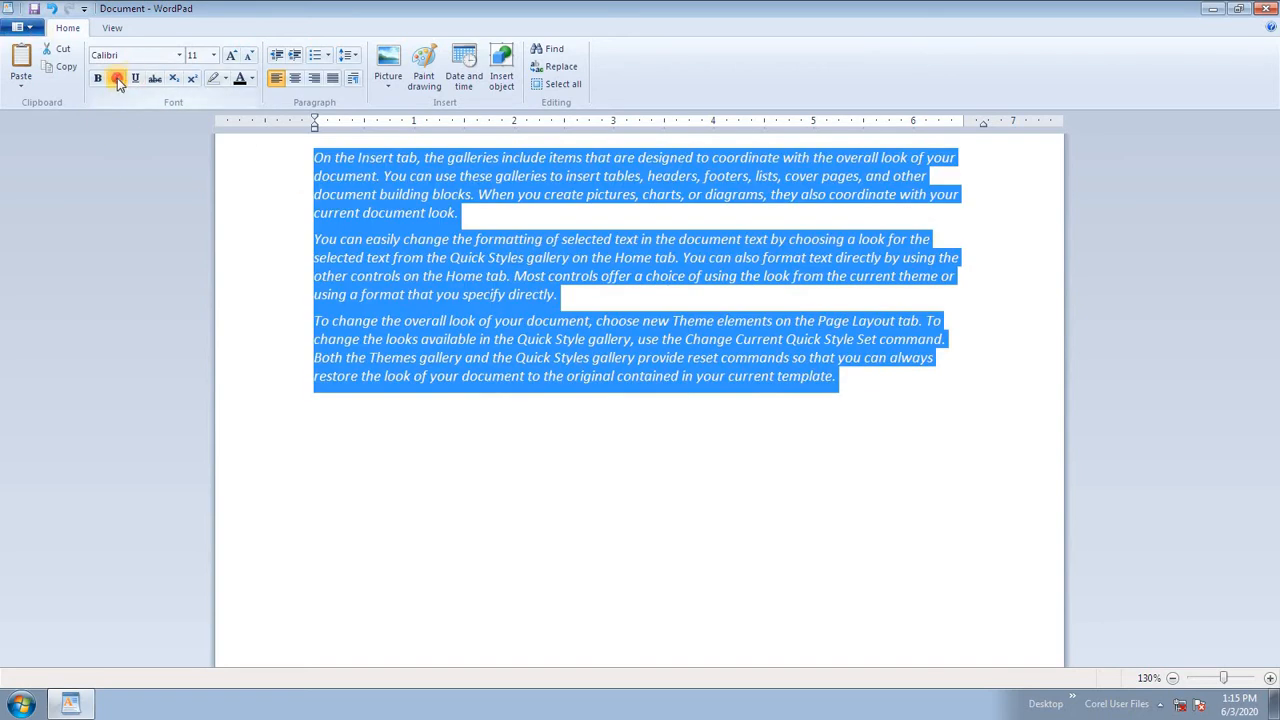
click(360, 294)
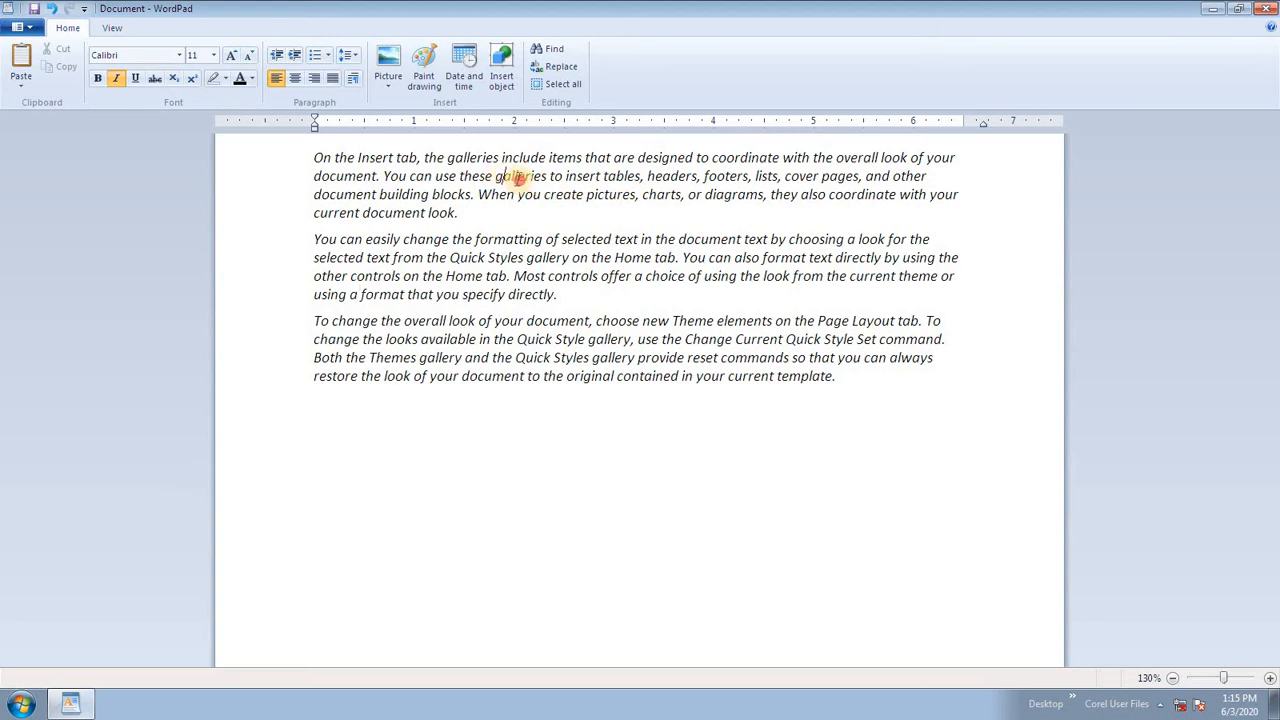
Underline "galleries to insert" through "When you create" in the first paragraph and "from the Quick Styles" through "controls on the" in the second
drag(515, 178, 590, 193)
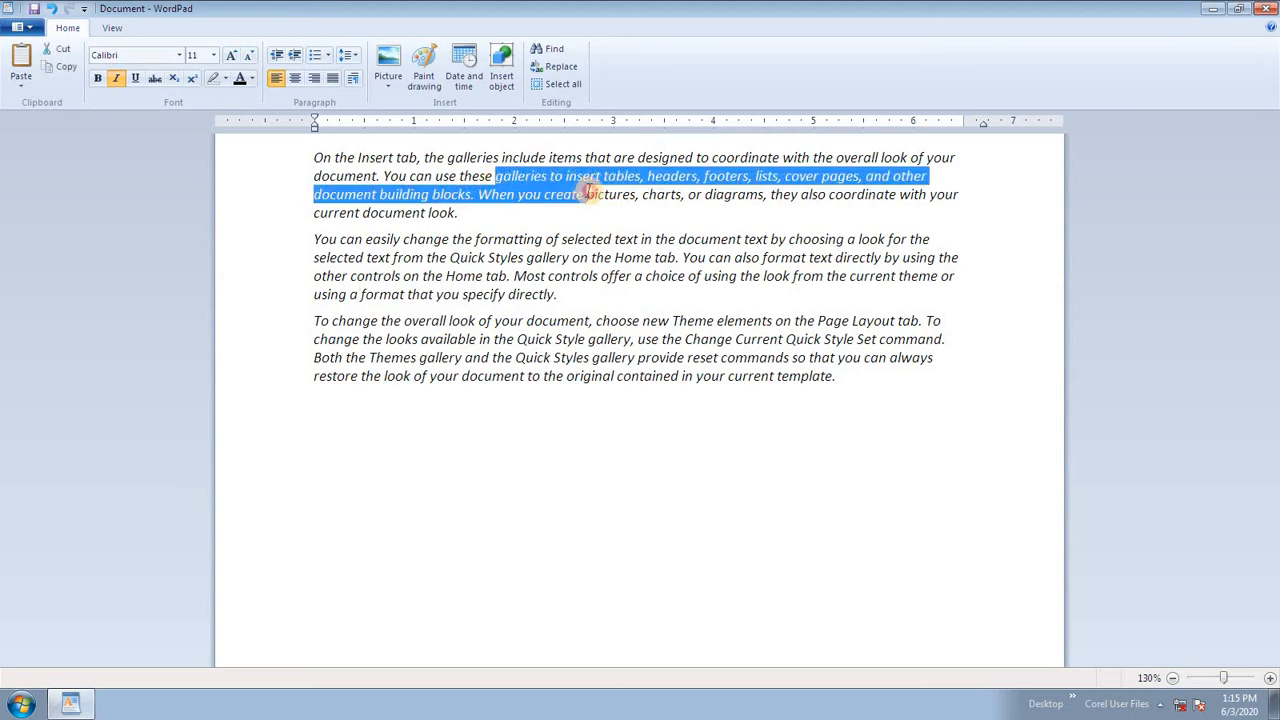
click(137, 80)
click(331, 238)
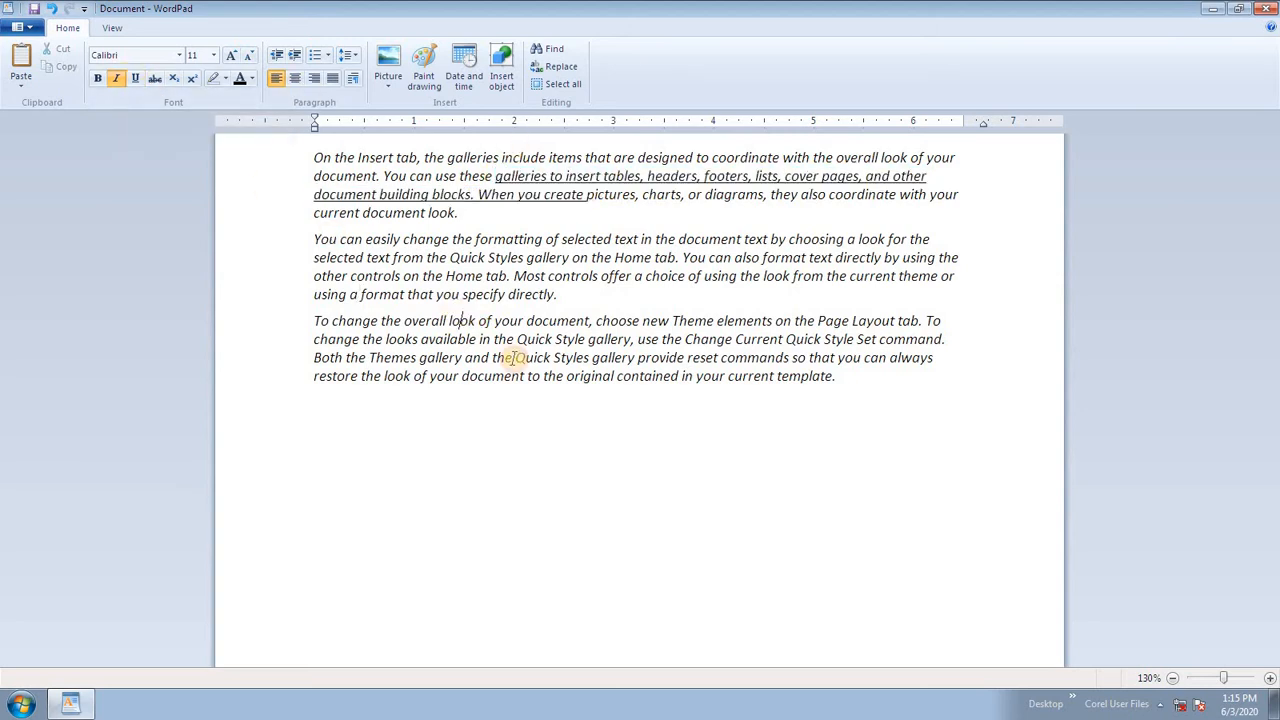
drag(403, 258, 443, 280)
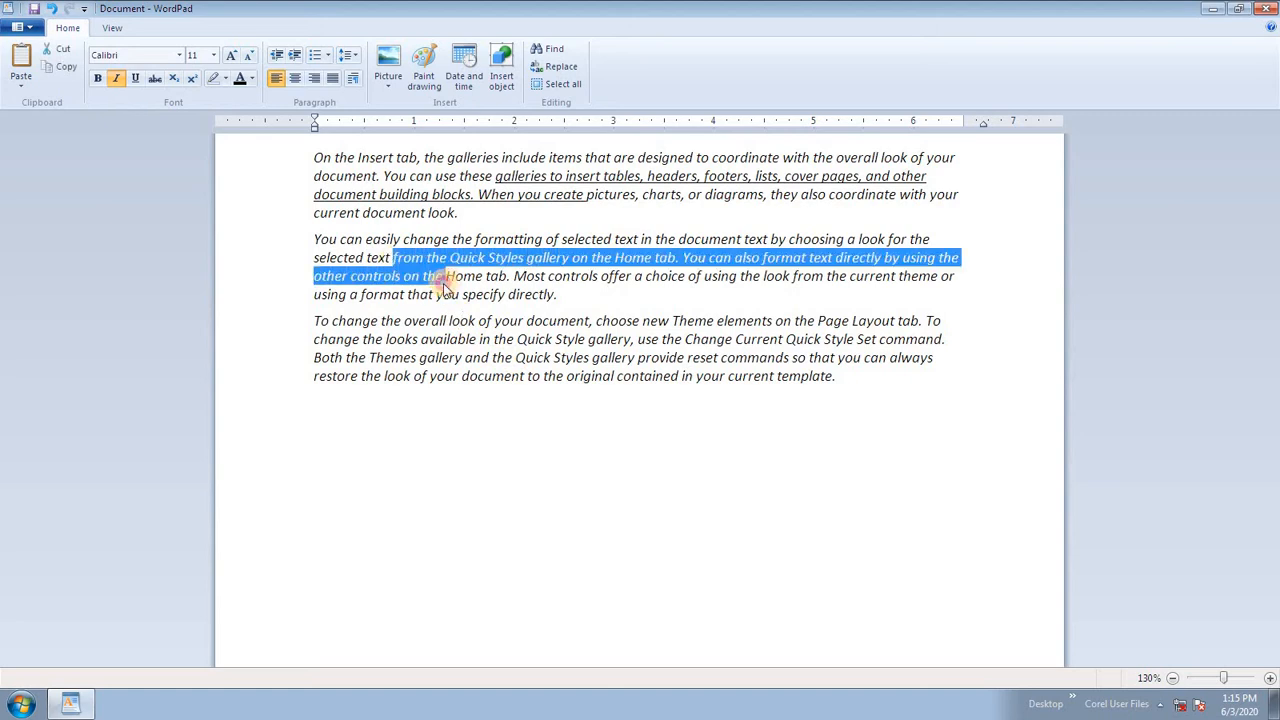
click(135, 80)
Strike through "available in the Quick Style gallery, use the Change" and "commands so that" through "template" in the third paragraph
click(300, 340)
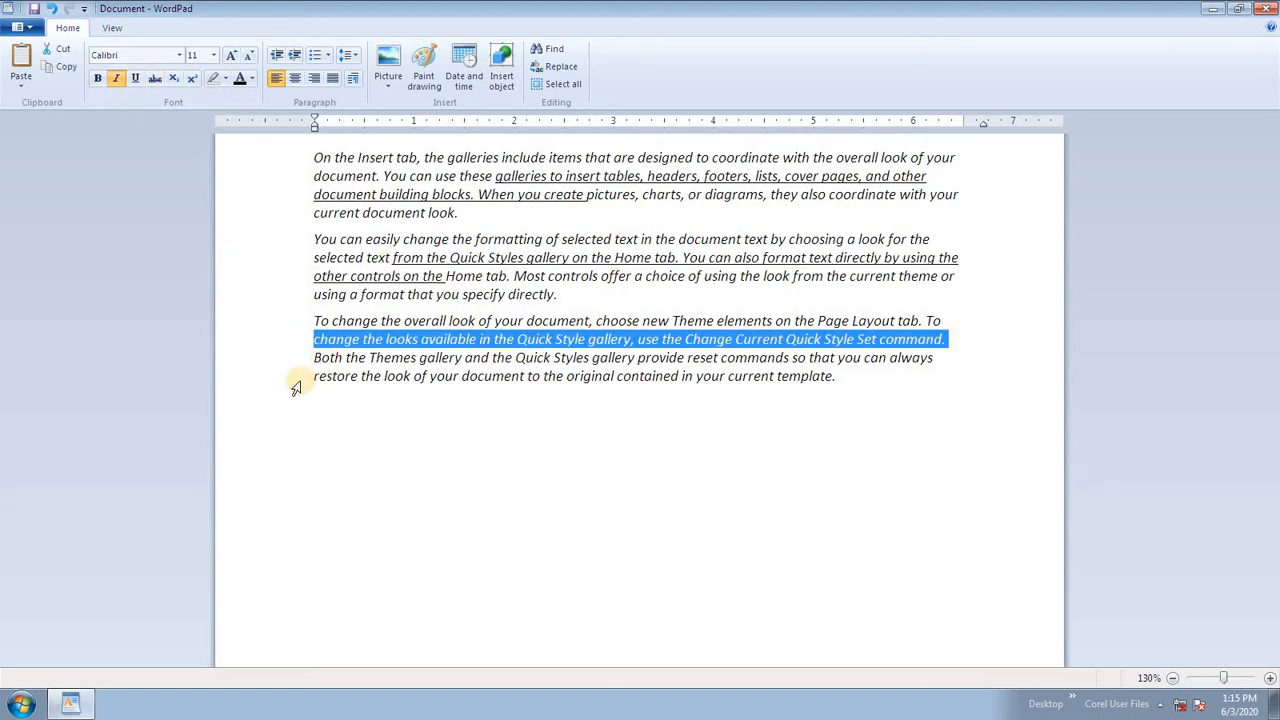
click(425, 378)
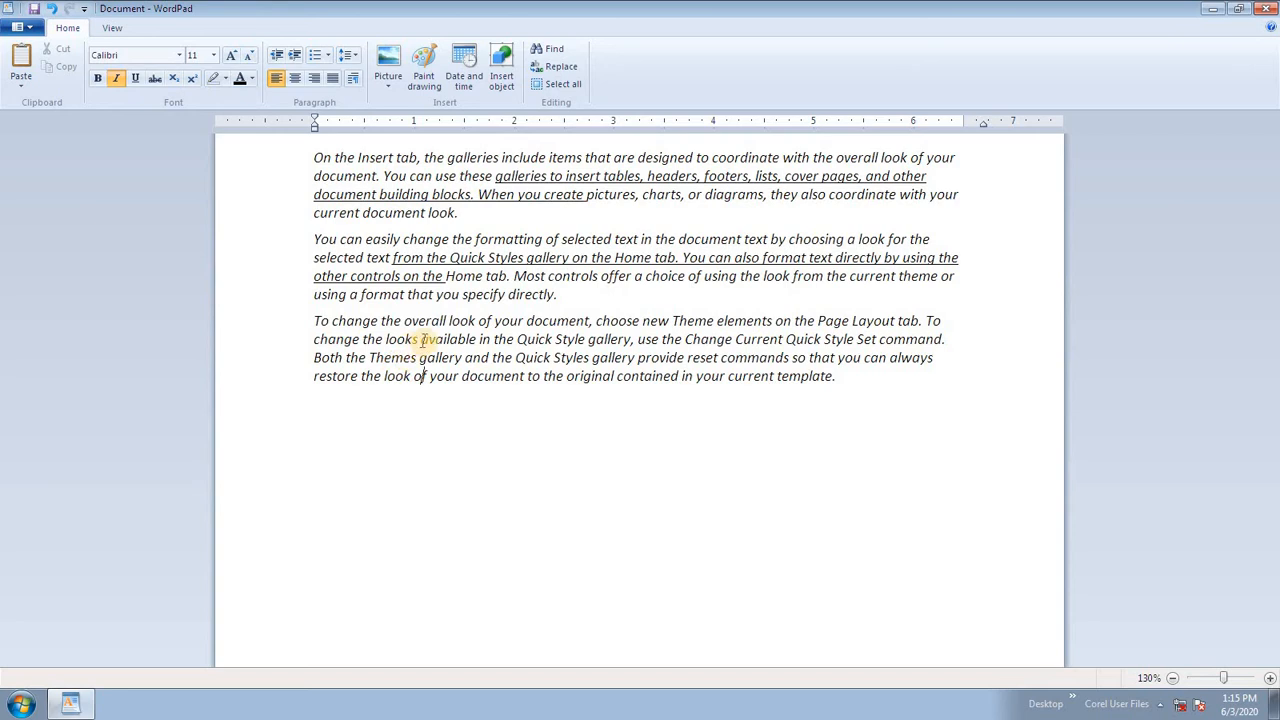
drag(424, 340, 722, 340)
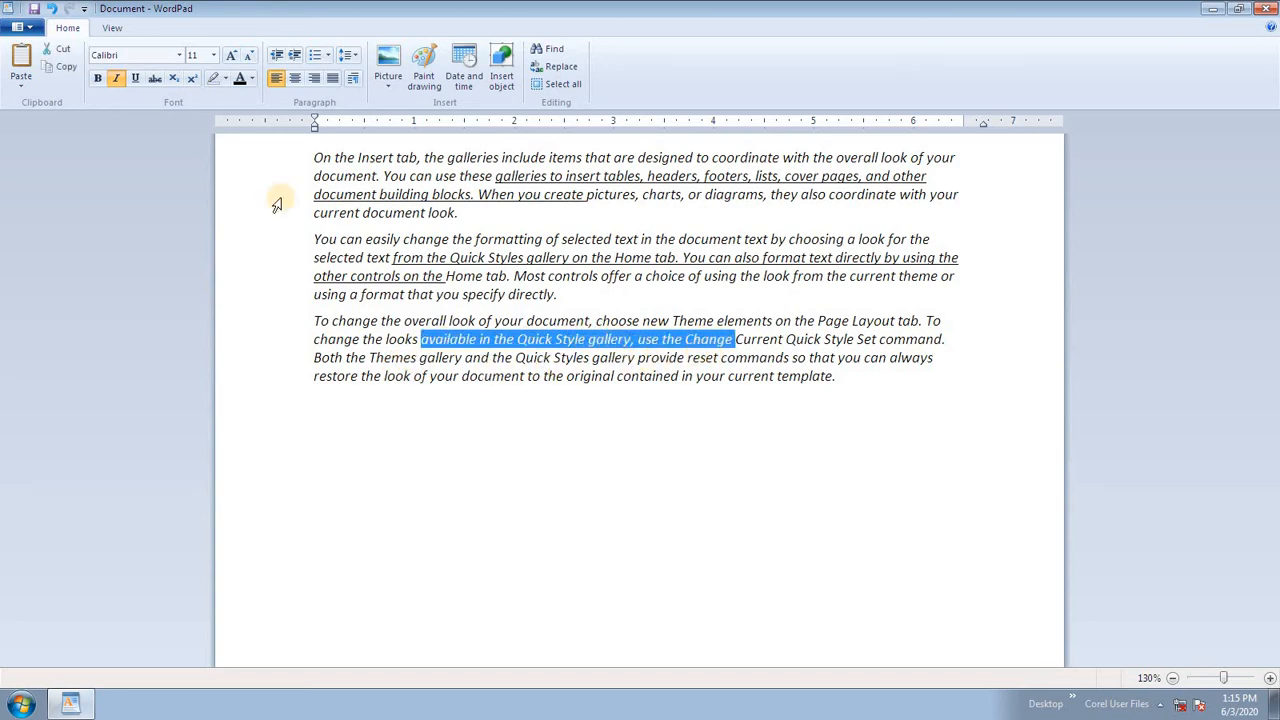
click(155, 78)
click(525, 372)
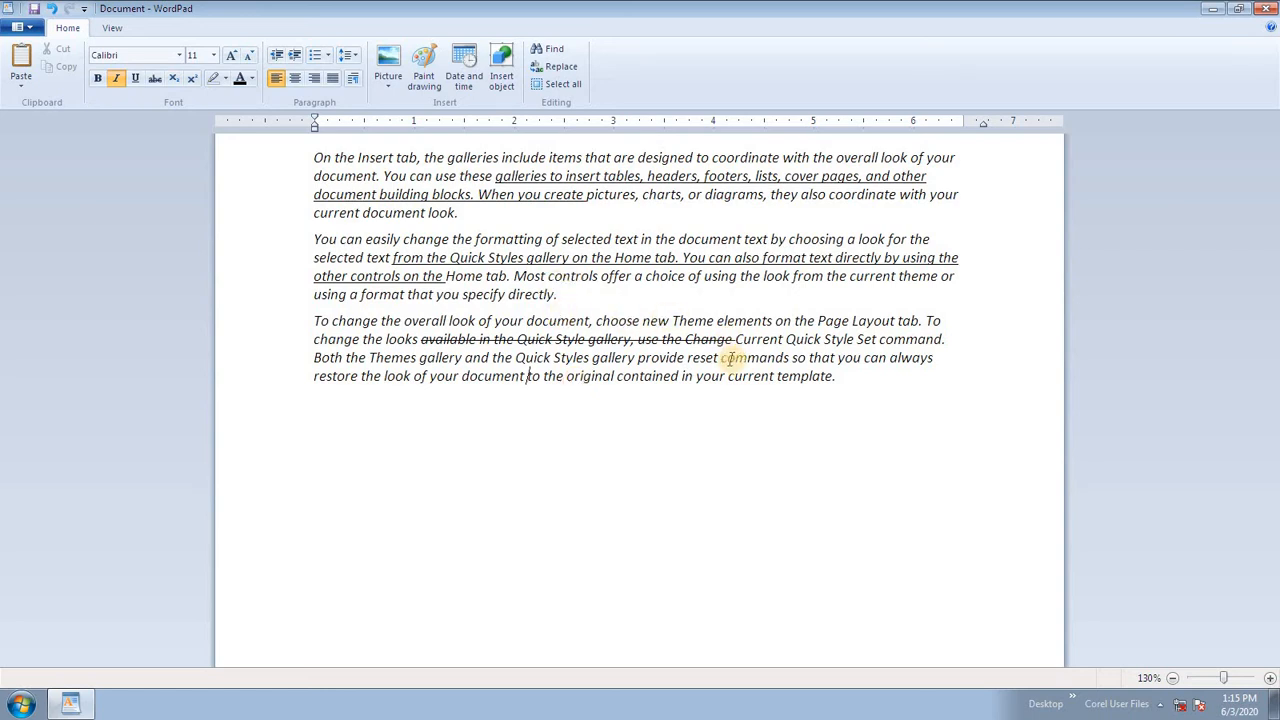
drag(720, 358, 800, 376)
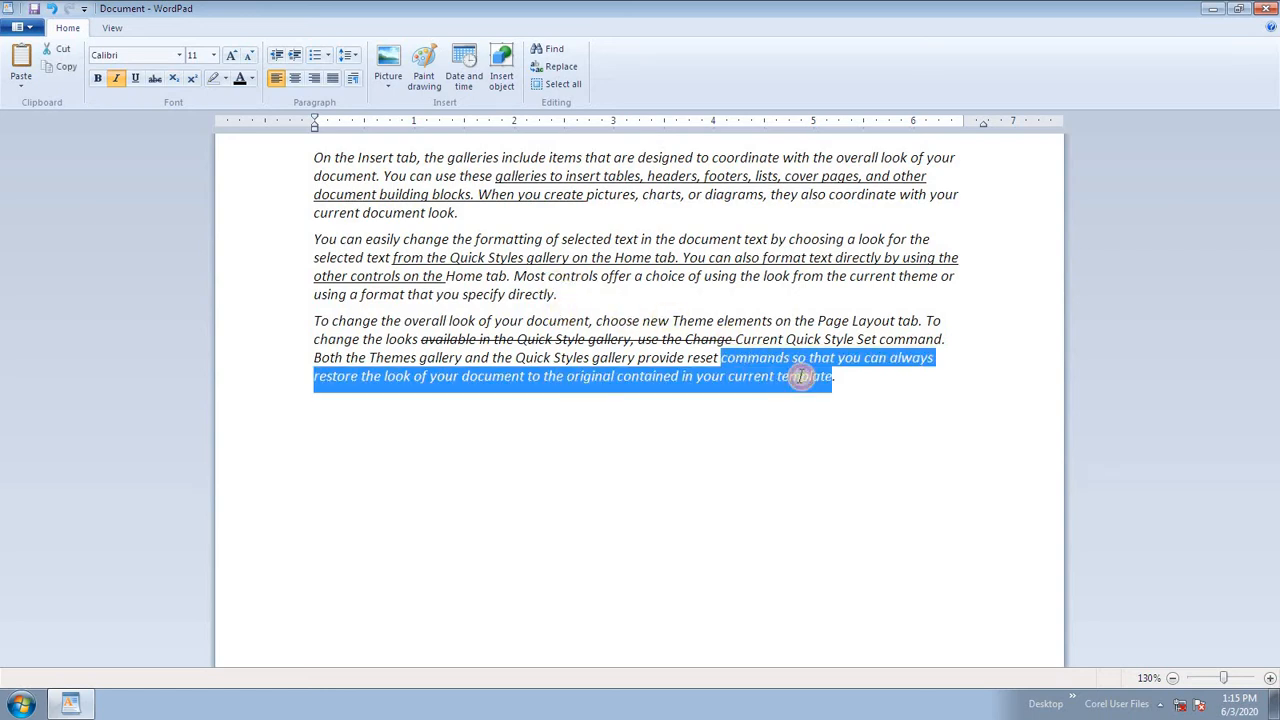
click(155, 78)
click(424, 250)
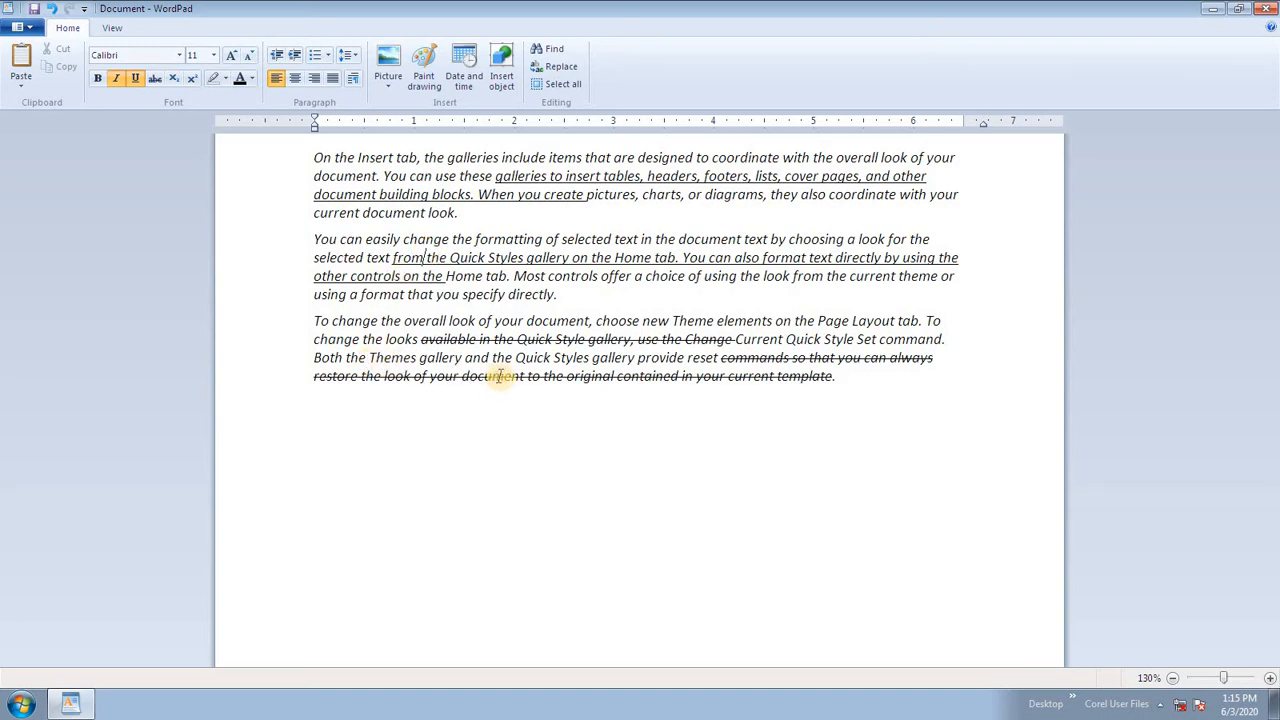
Undo the strikethrough and underline formatting in all three paragraphs
key(ctrl+z)
key(ctrl+z)
key(ctrl+z)
key(ctrl+z)
key(ctrl+z)
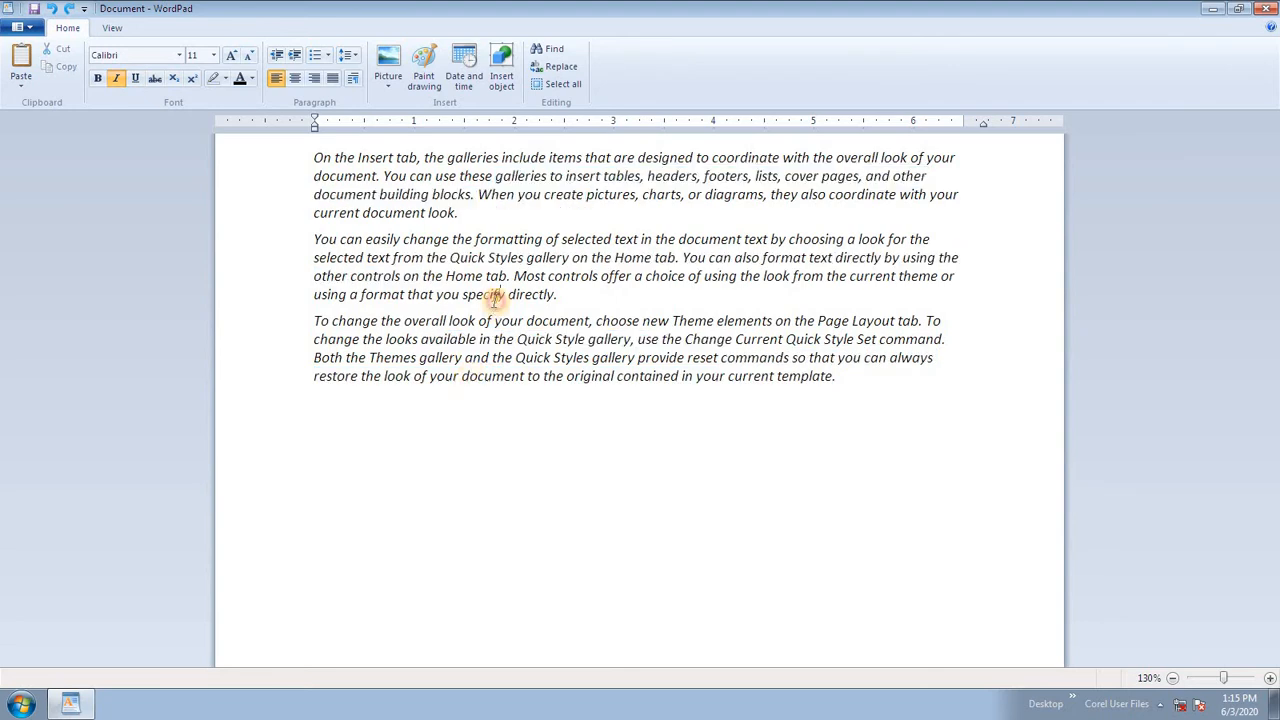
Remove the italic formatting from the entire document and deselect the text
key(ctrl+a)
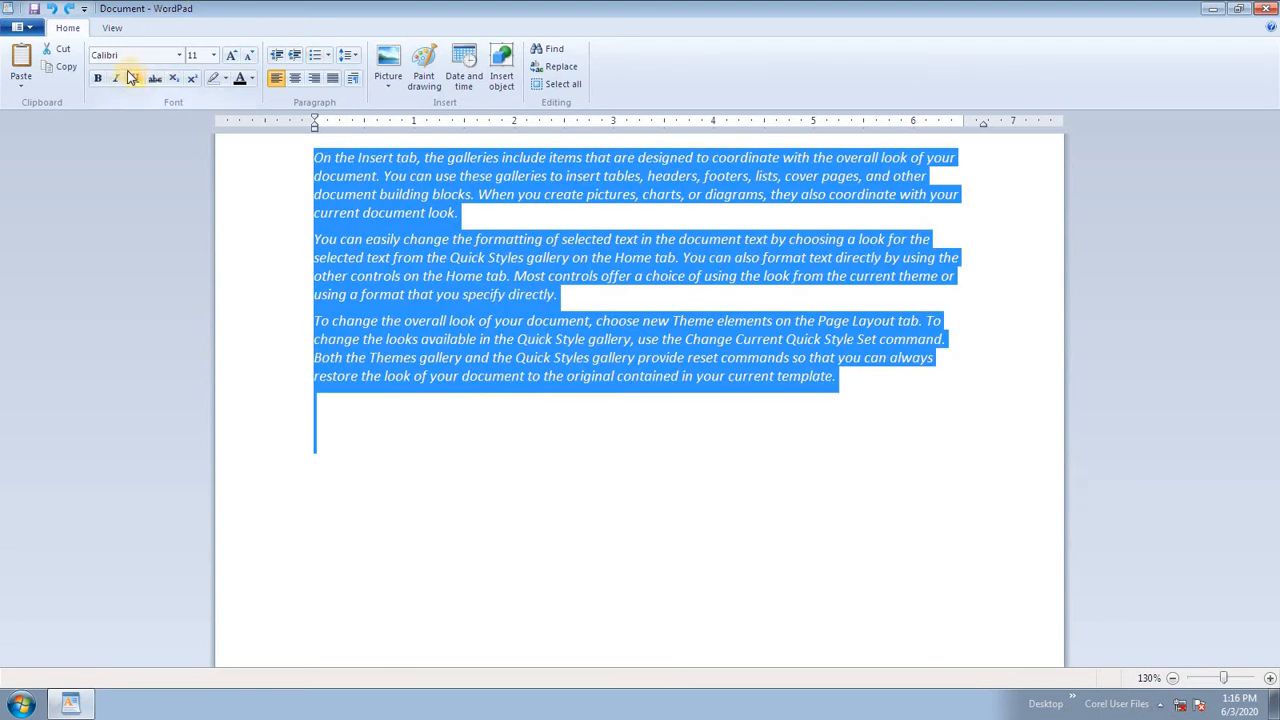
click(116, 80)
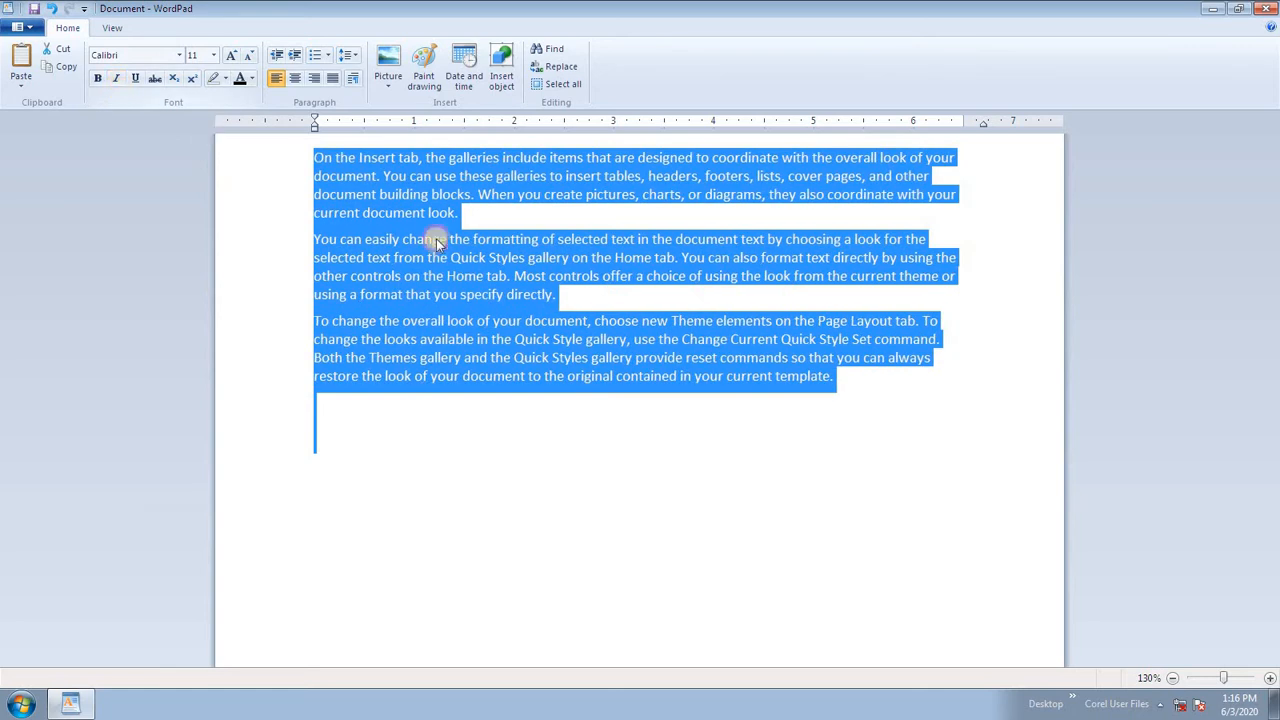
click(446, 240)
click(632, 258)
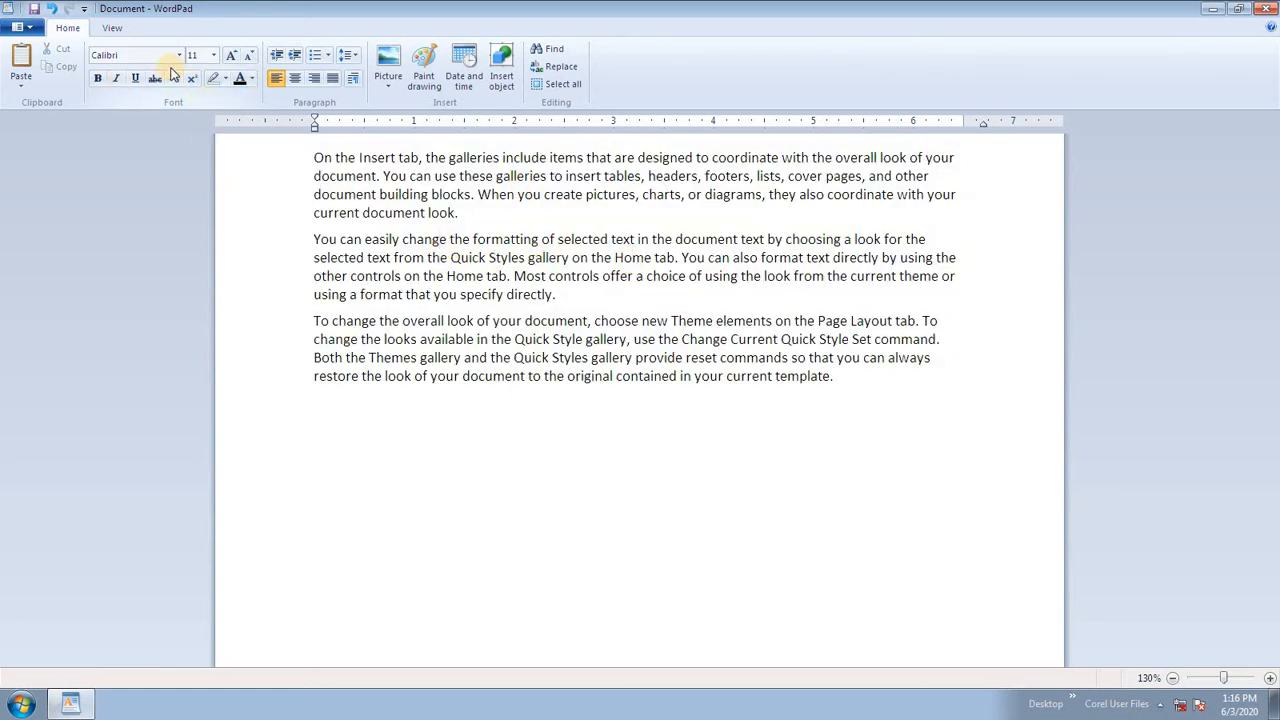
Add "x2" on a line below the third paragraph and format its 2 as superscript
click(891, 401)
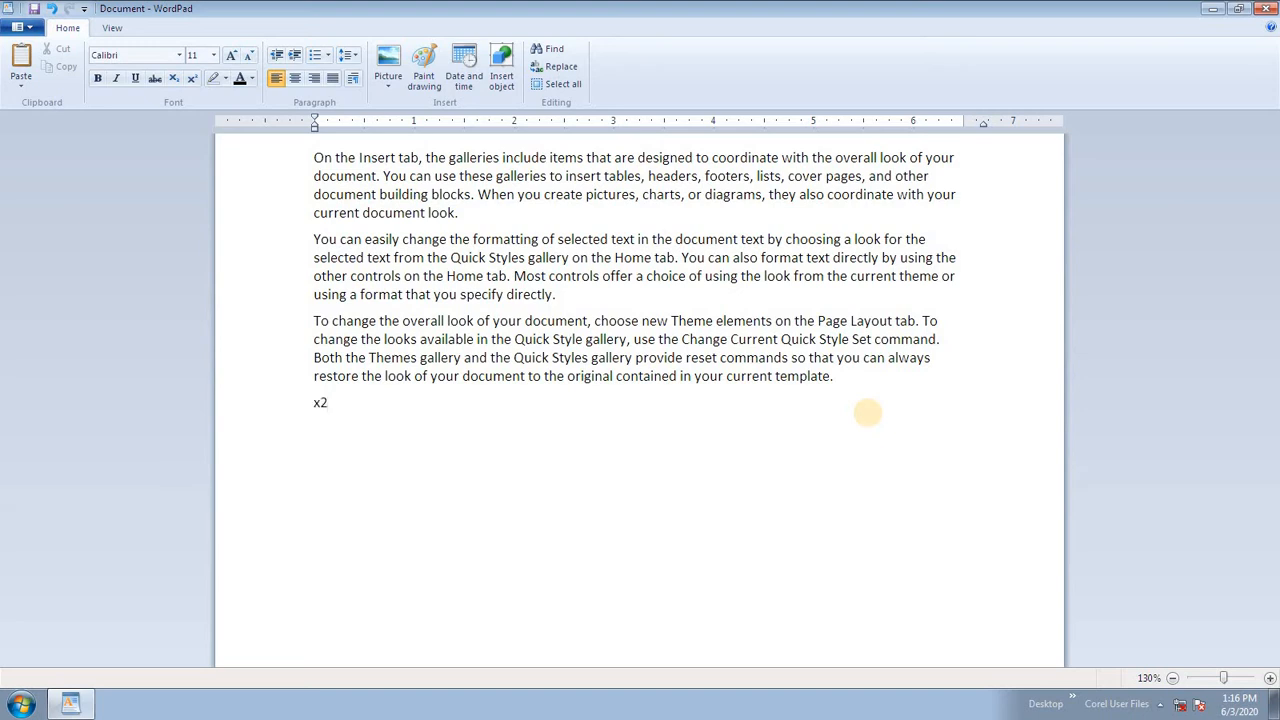
key(shift+Left)
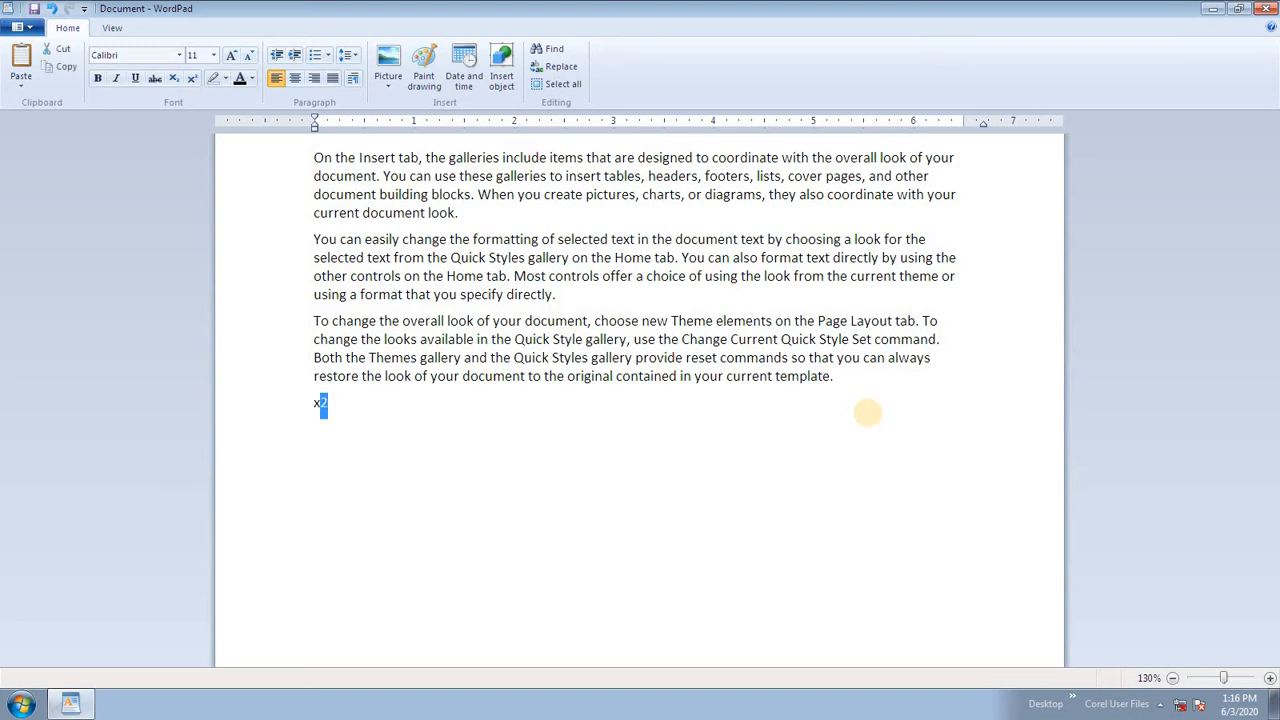
click(192, 78)
click(455, 461)
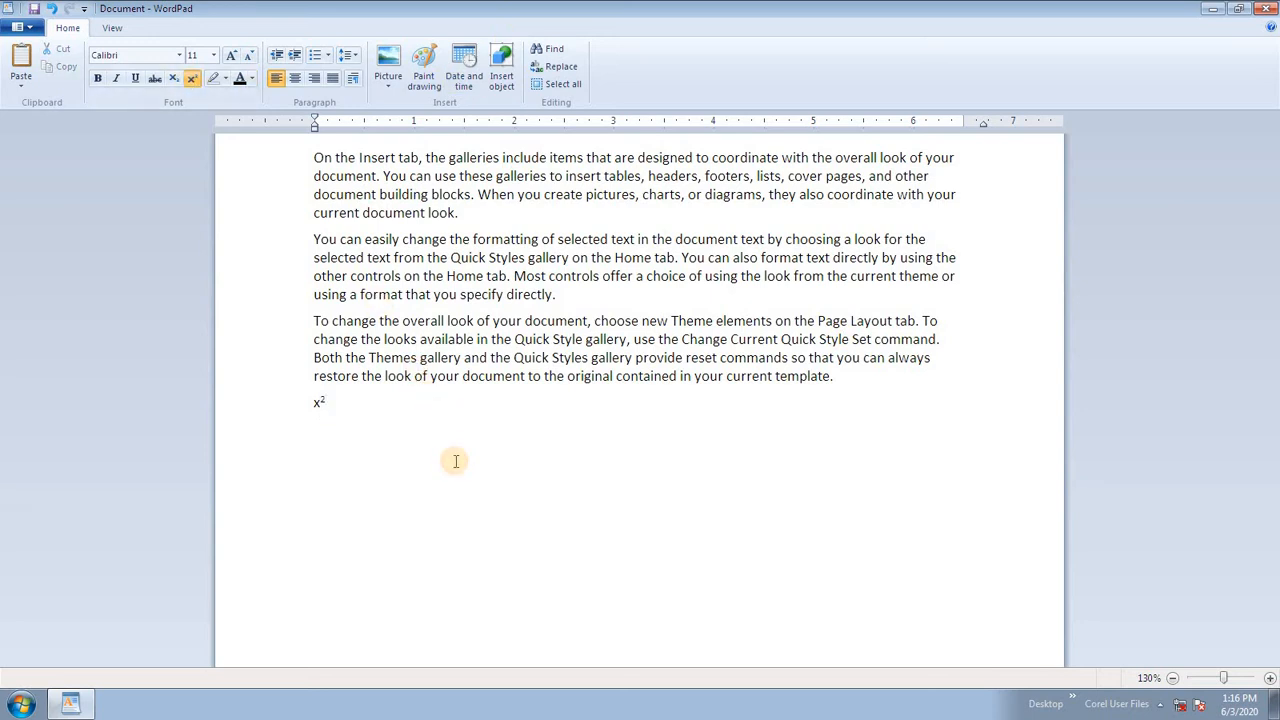
Add "H2O" on a new line below the x² expression and format its 2 as subscript
key(Return)
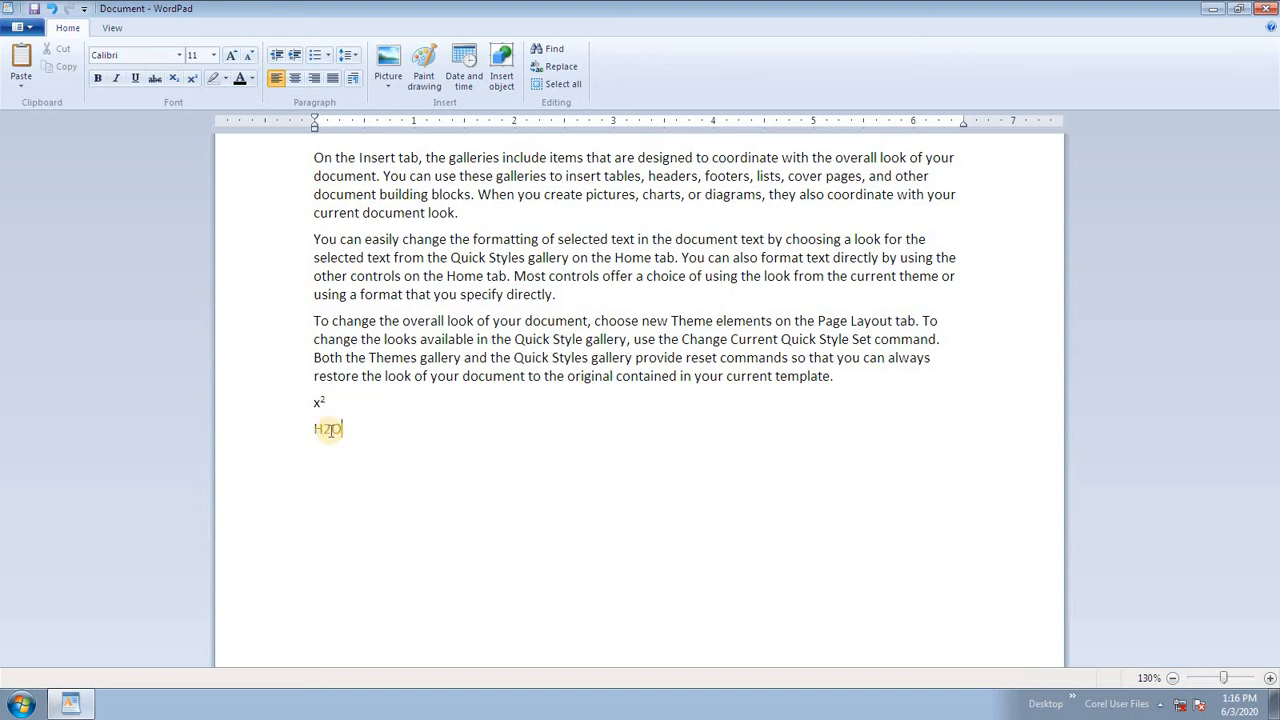
click(327, 430)
drag(327, 430, 331, 432)
click(174, 78)
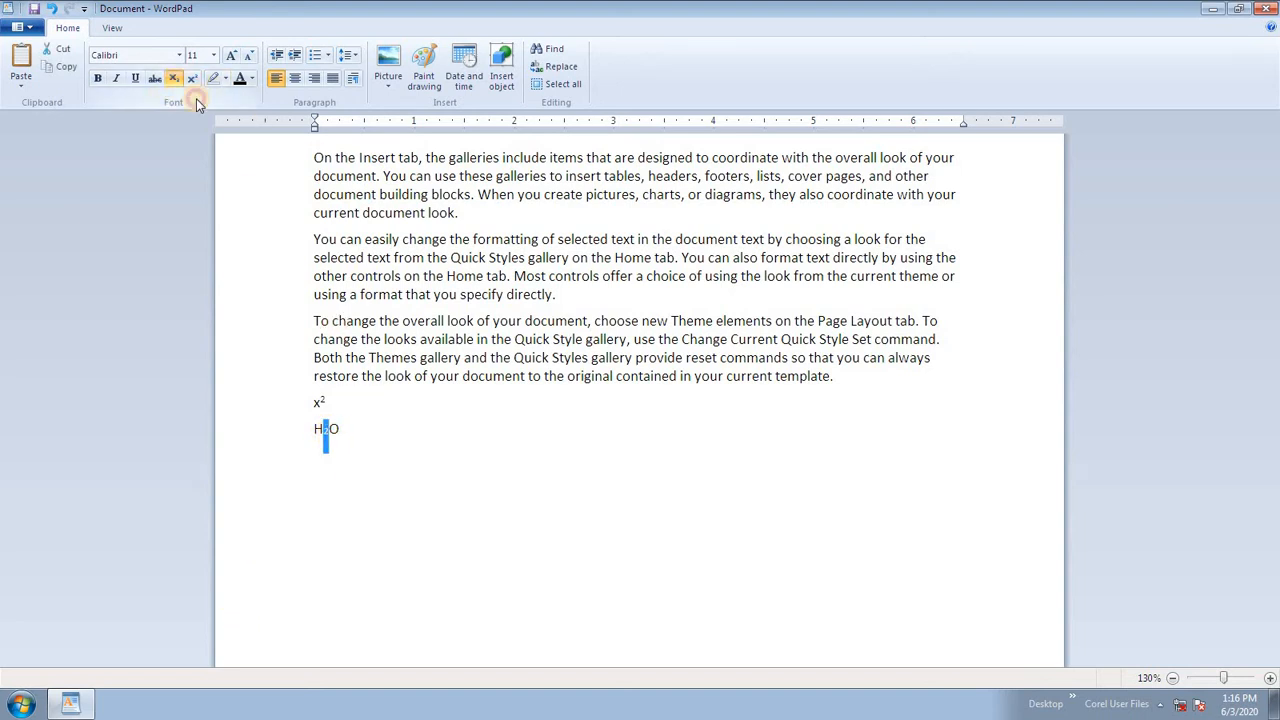
click(442, 340)
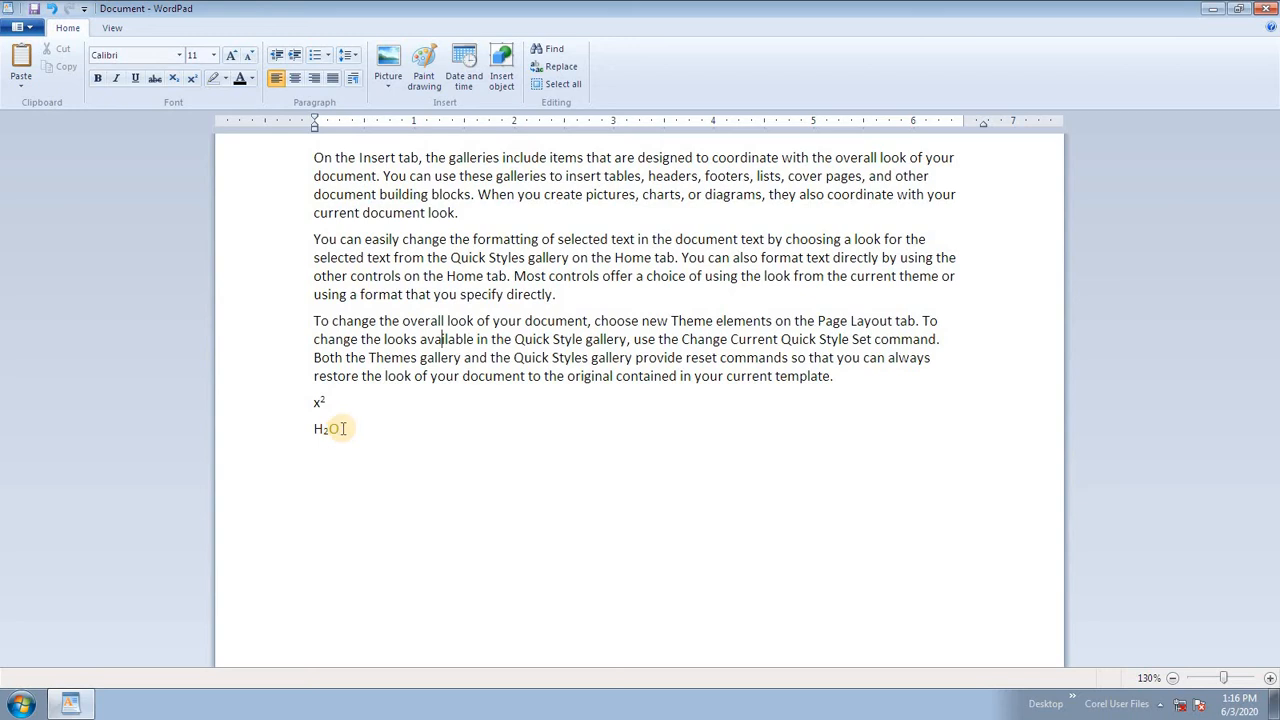
Delete the x² and H₂O lines below the third paragraph
drag(351, 426, 271, 397)
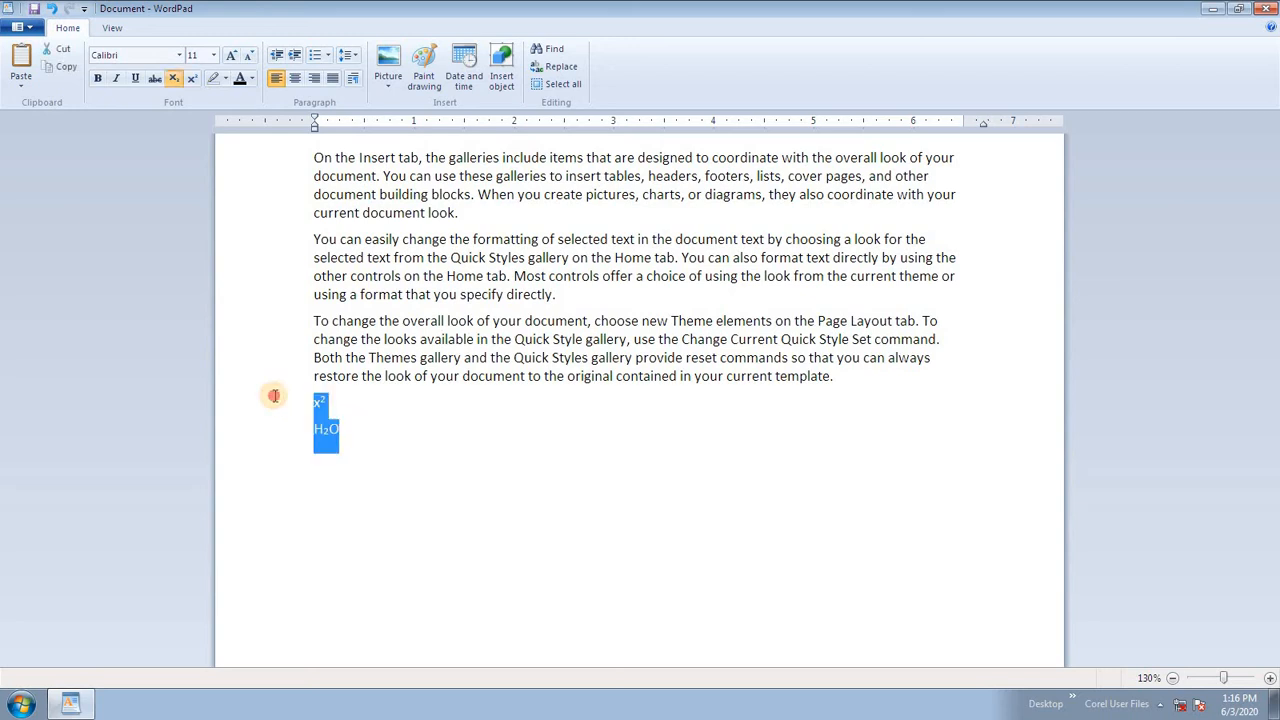
key(Delete)
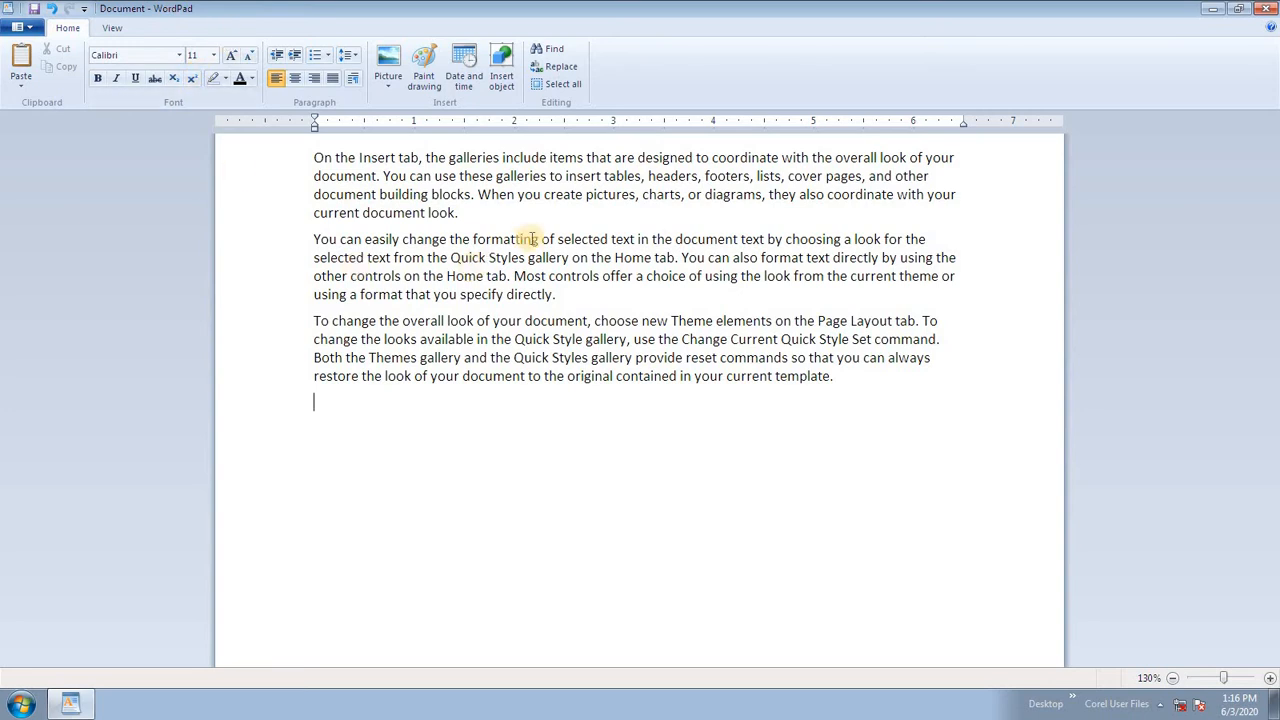
Add the title "Computer Fundamental" on a new line above the first paragraph
click(314, 157)
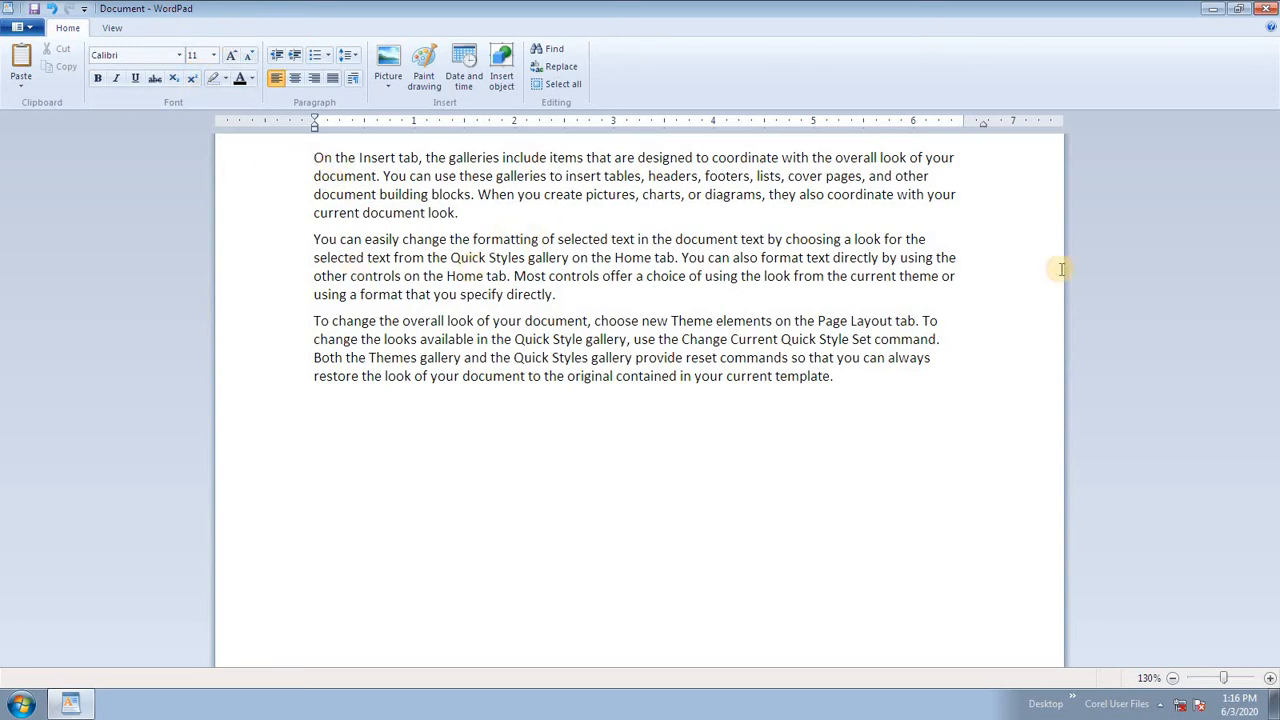
key(Return)
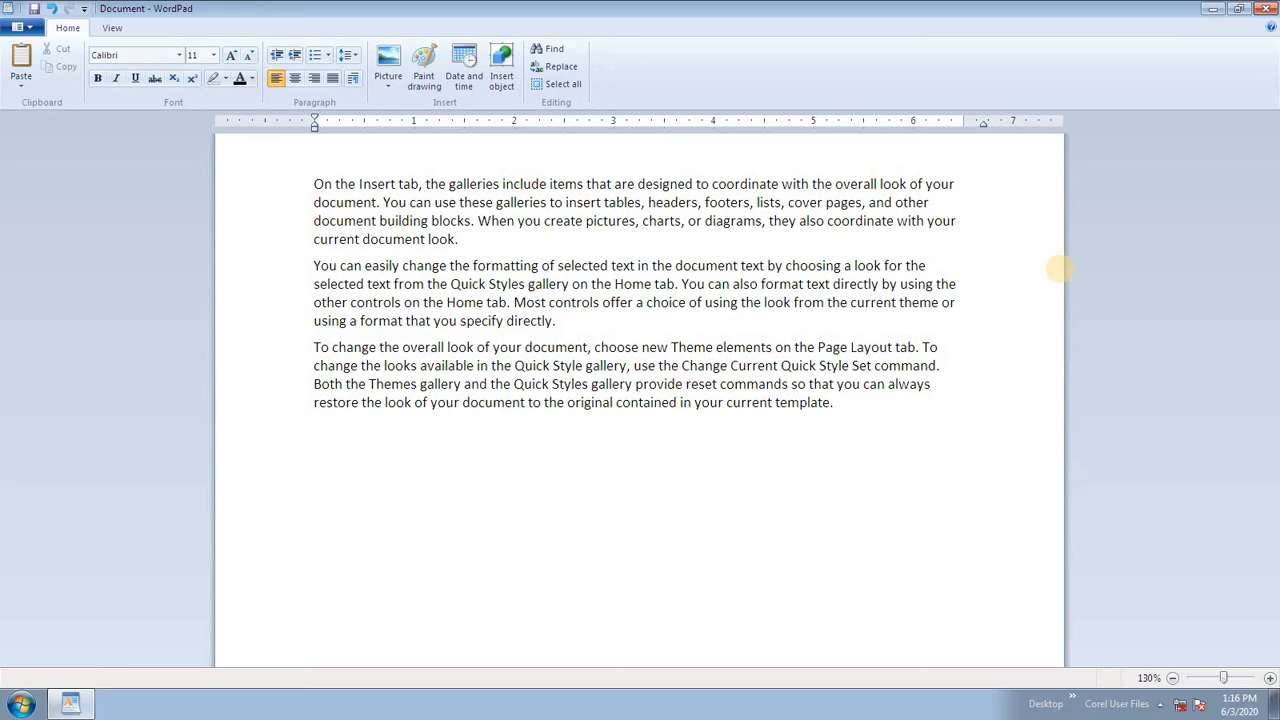
text(Computer Fundamental)
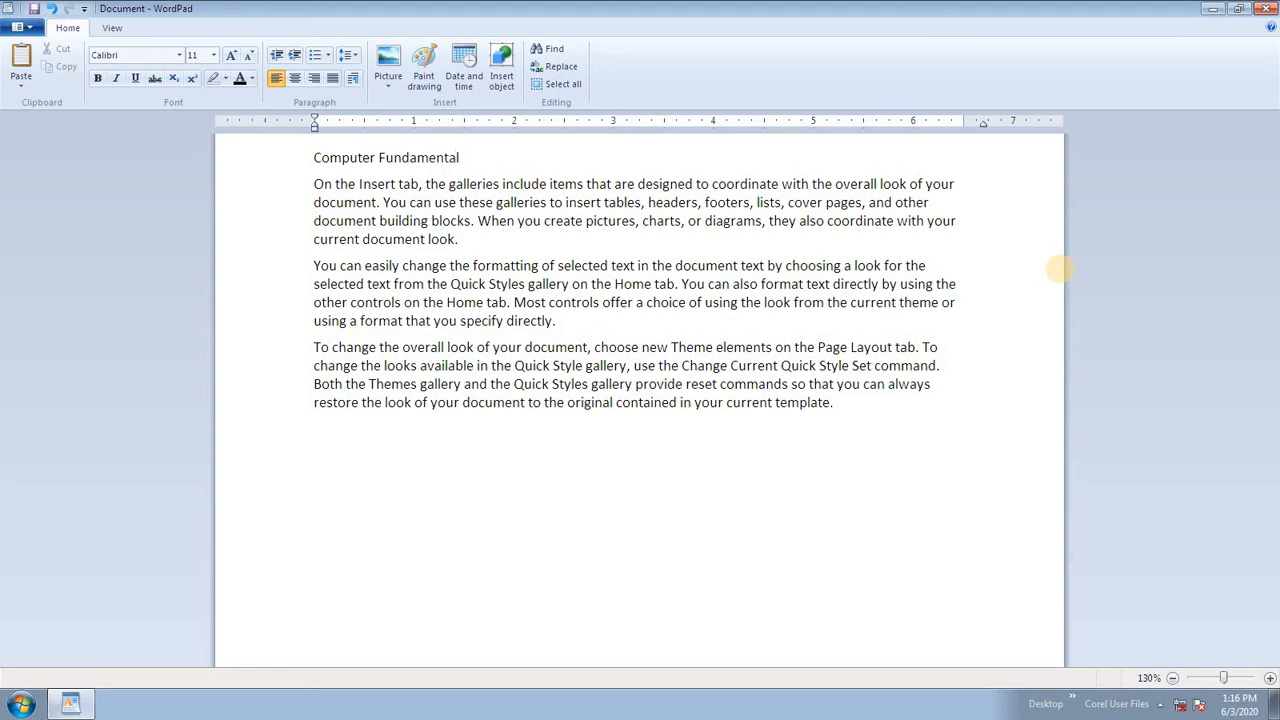
Set the font size of the "Computer Fundamental" title to 18
key(shift+Home)
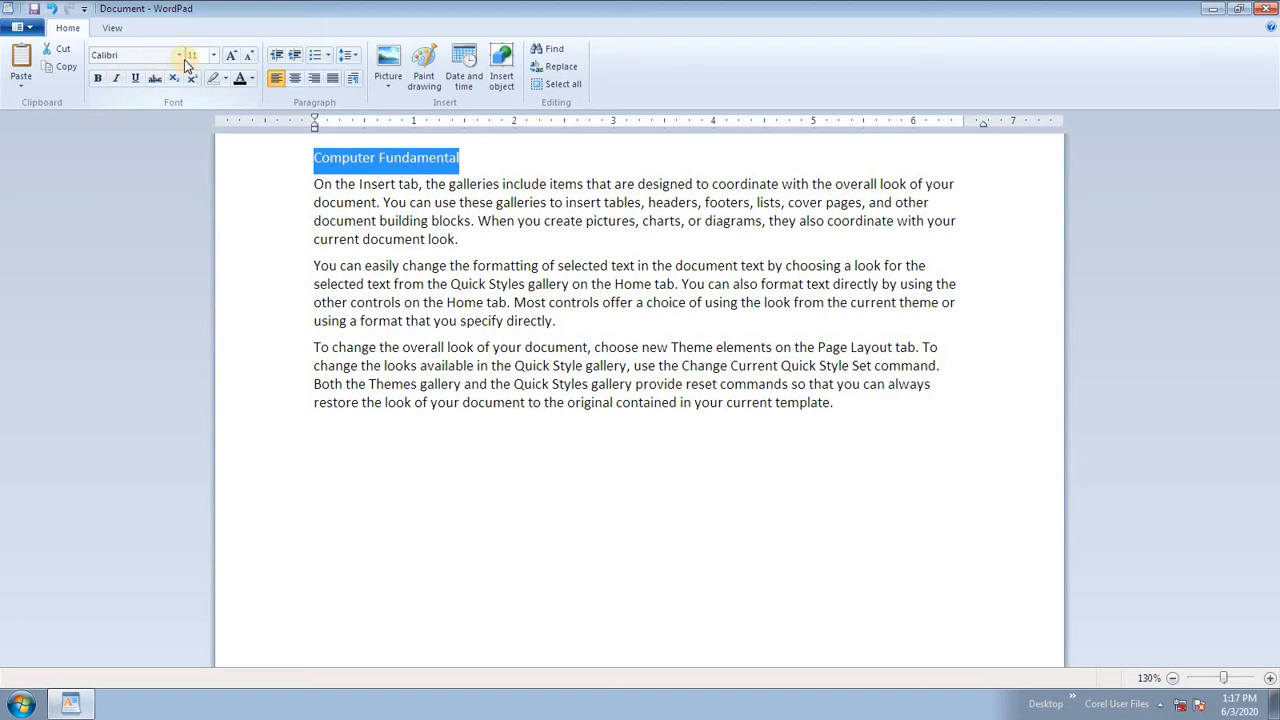
click(213, 55)
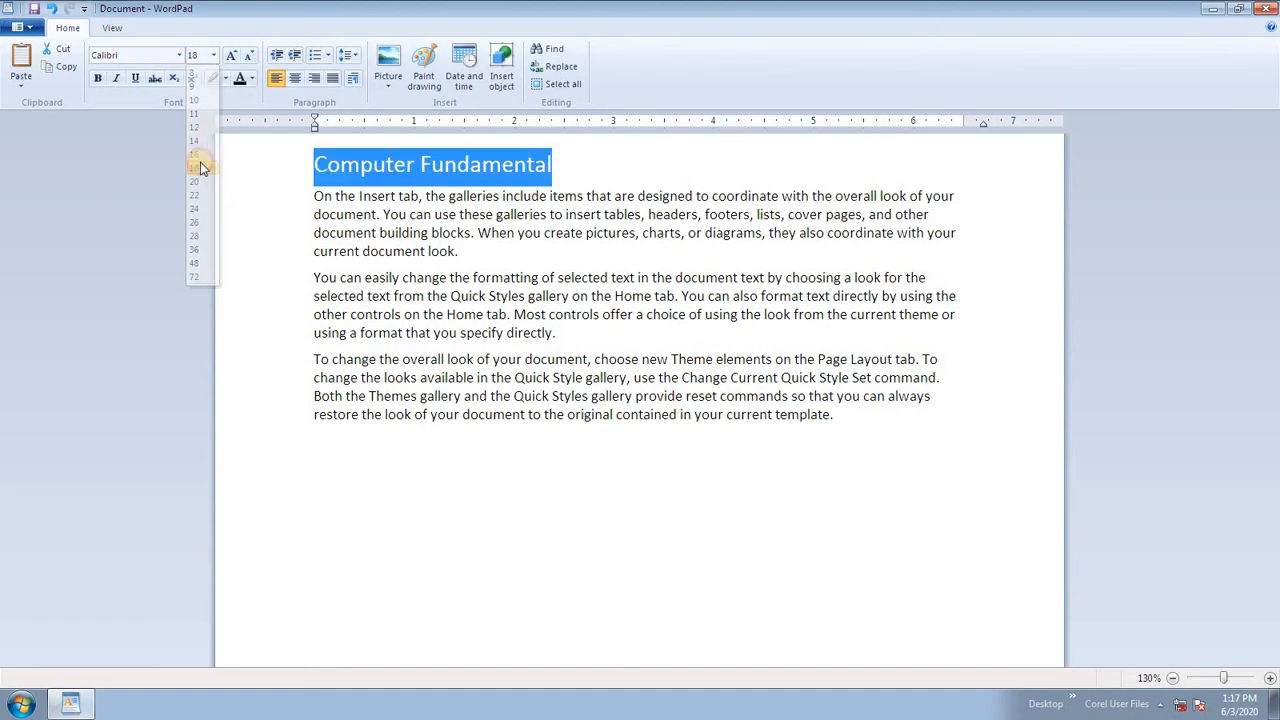
click(200, 168)
Grow and shrink the title's font several times, finishing at size 20
click(230, 55)
click(230, 55)
click(248, 56)
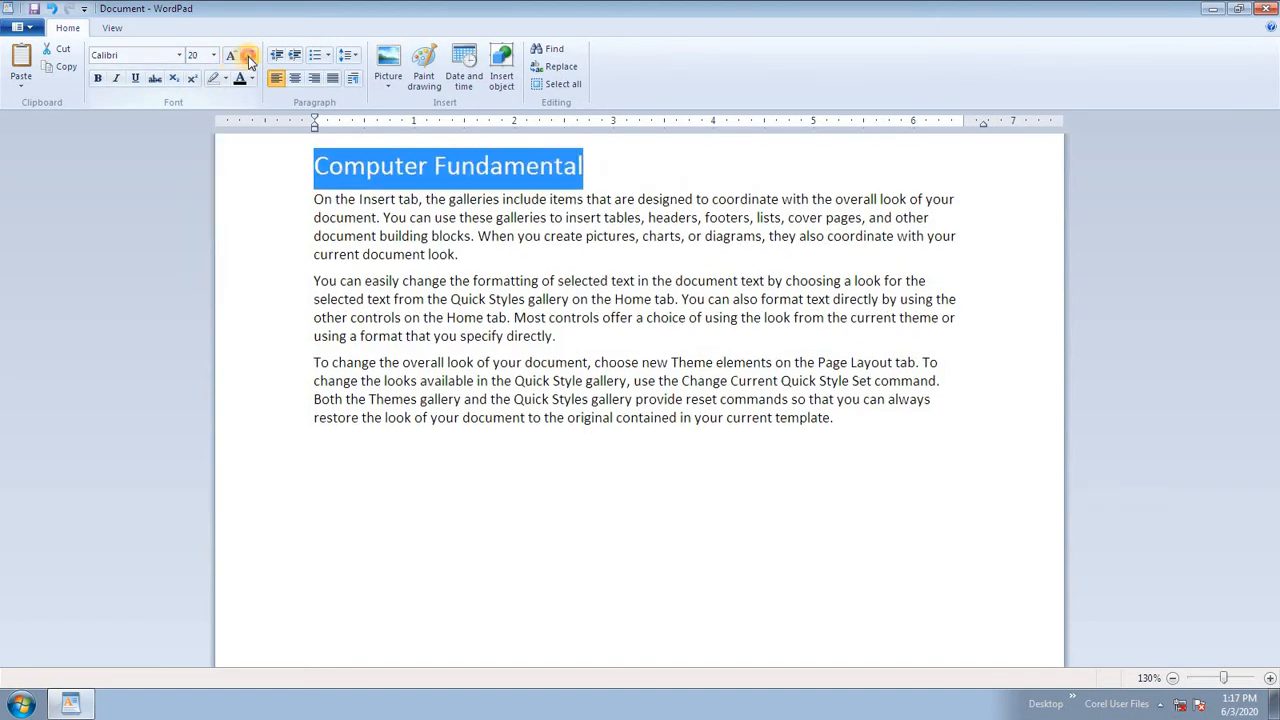
click(248, 56)
click(232, 56)
click(248, 56)
click(232, 56)
click(248, 56)
click(230, 55)
Change the title's font to Bradley Hand ITC, make it bold, and deselect it
click(179, 56)
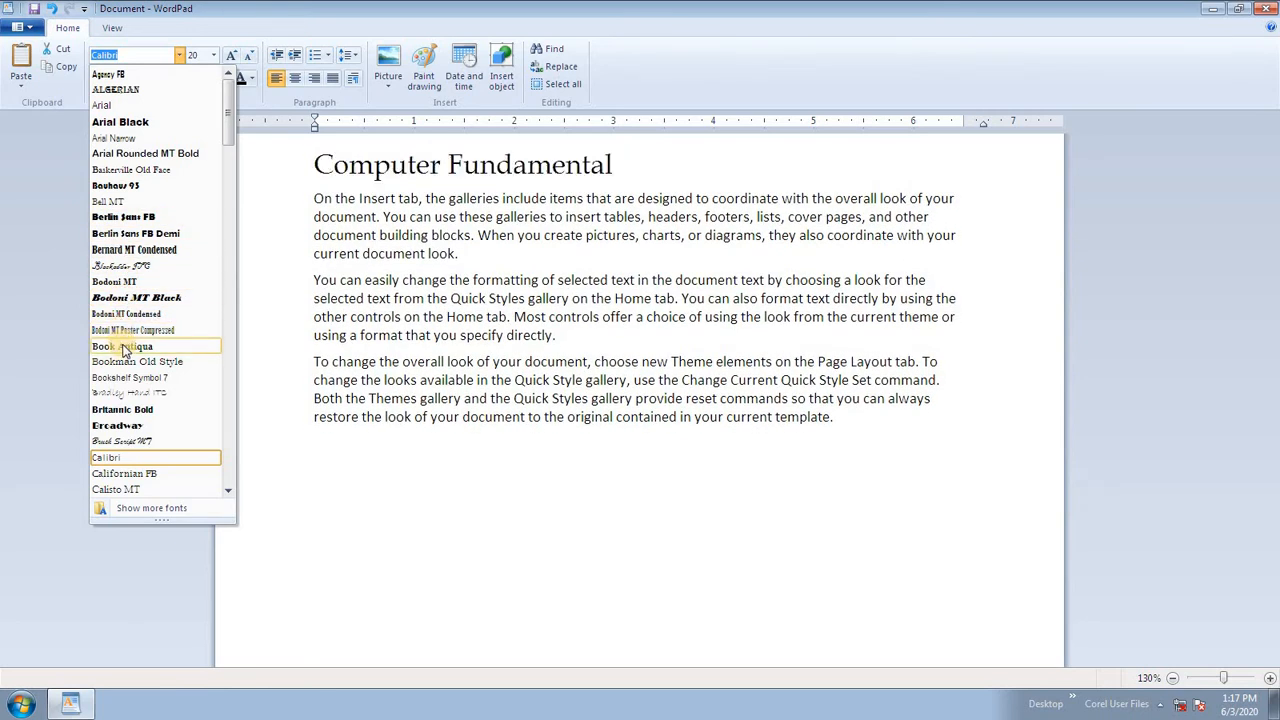
click(133, 394)
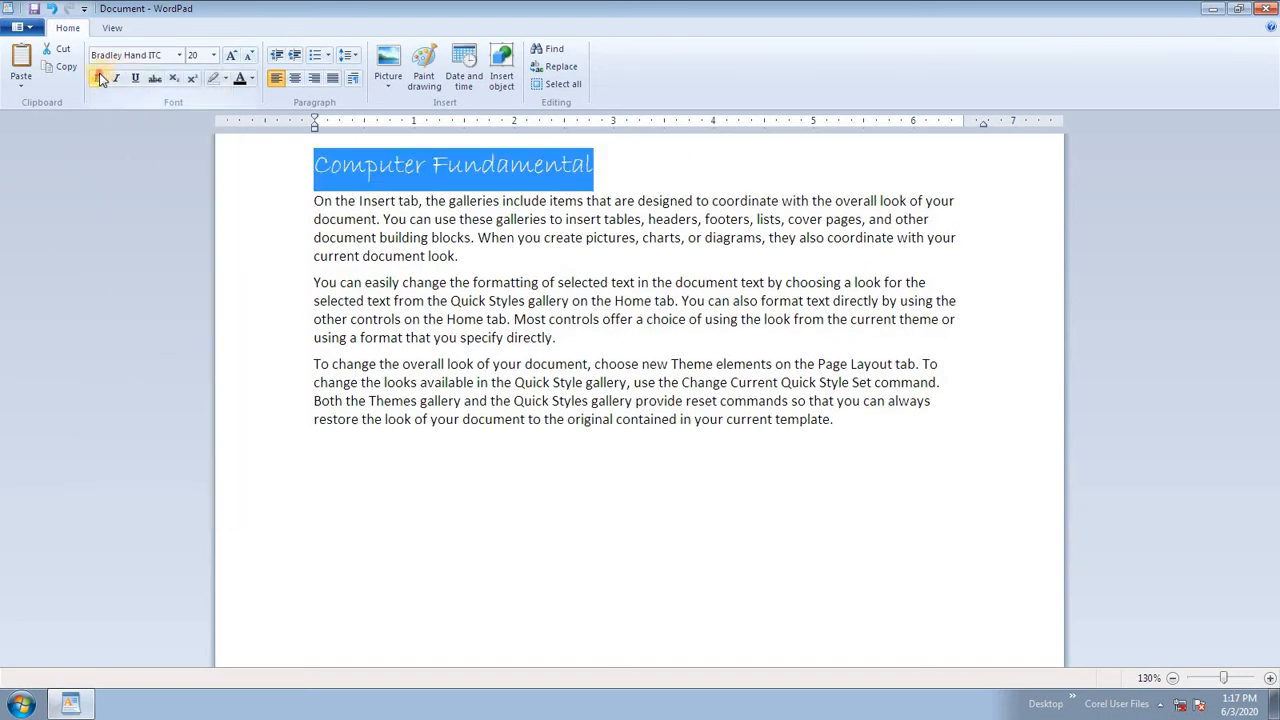
click(522, 345)
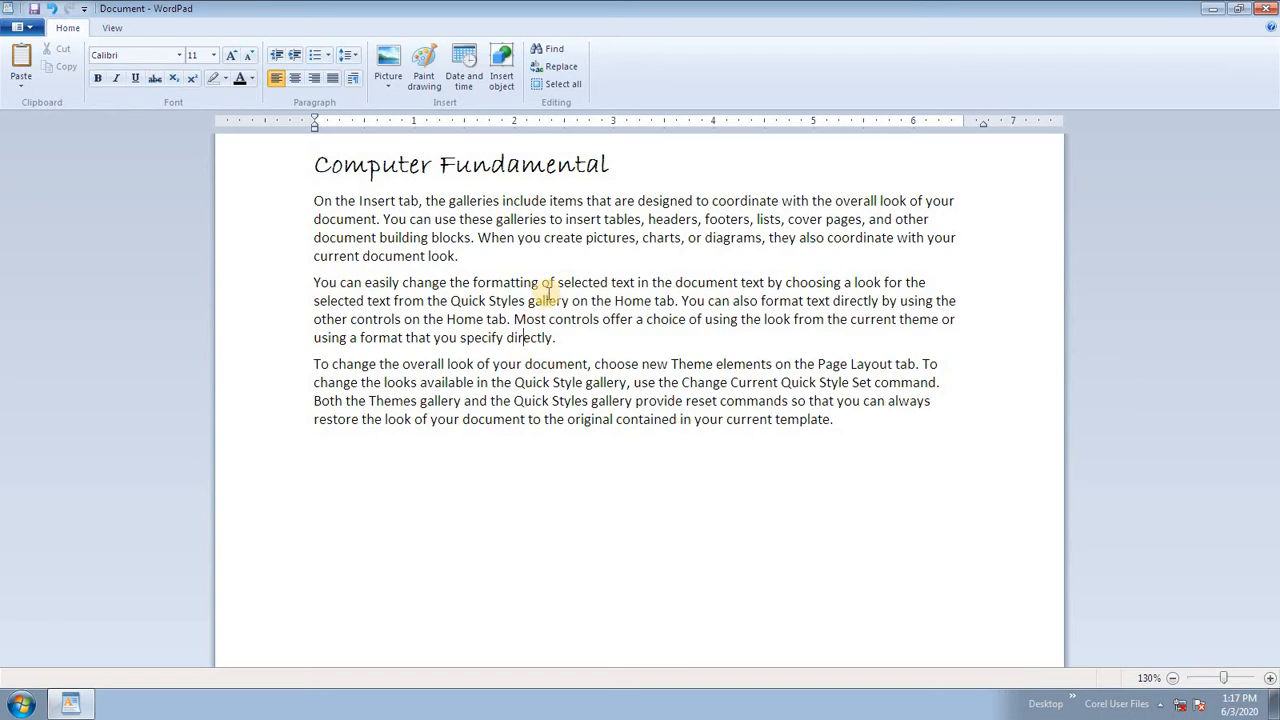
Change the "Computer Fundamental" title's font to Arial, switch it to Times New Roman, and deselect it
click(249, 169)
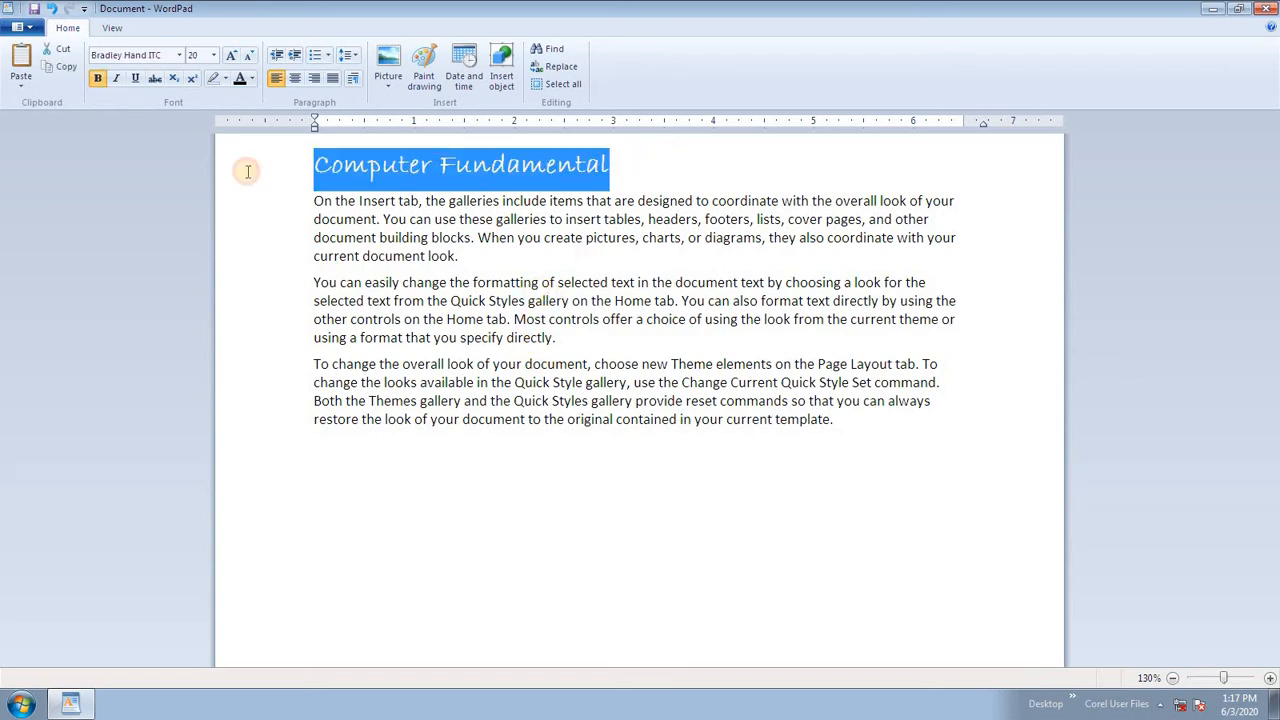
click(181, 55)
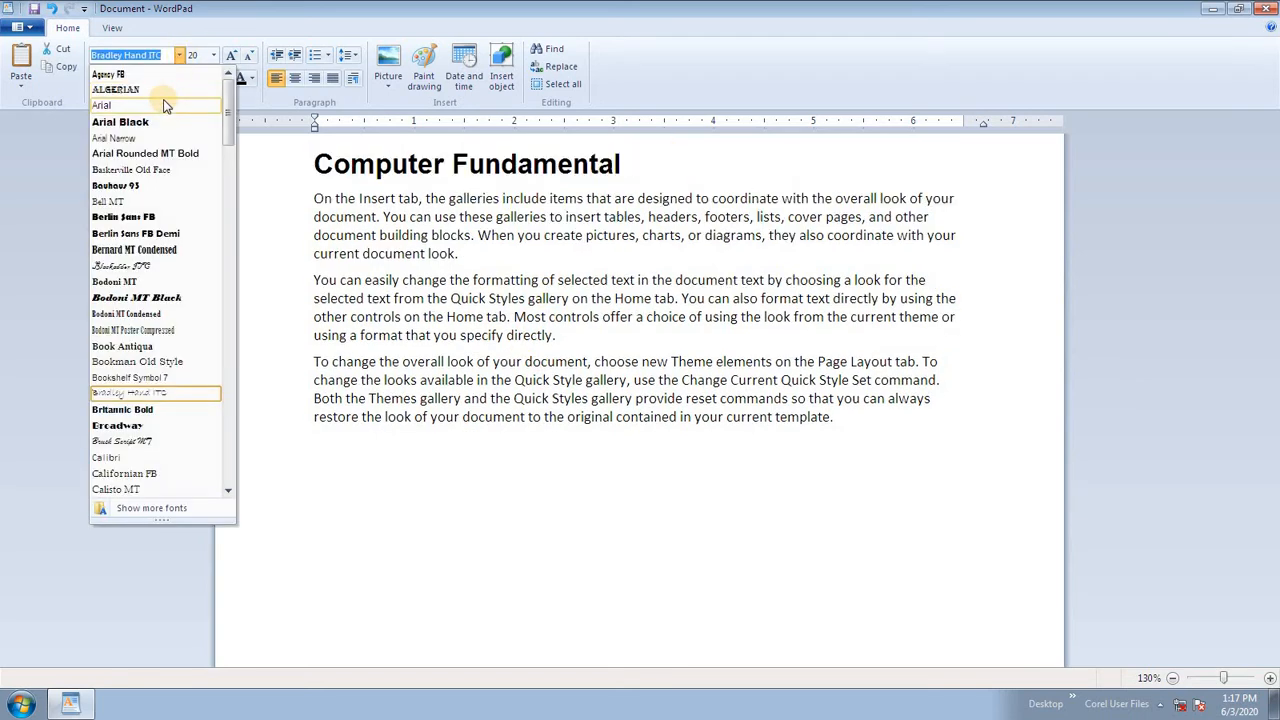
click(160, 105)
click(155, 56)
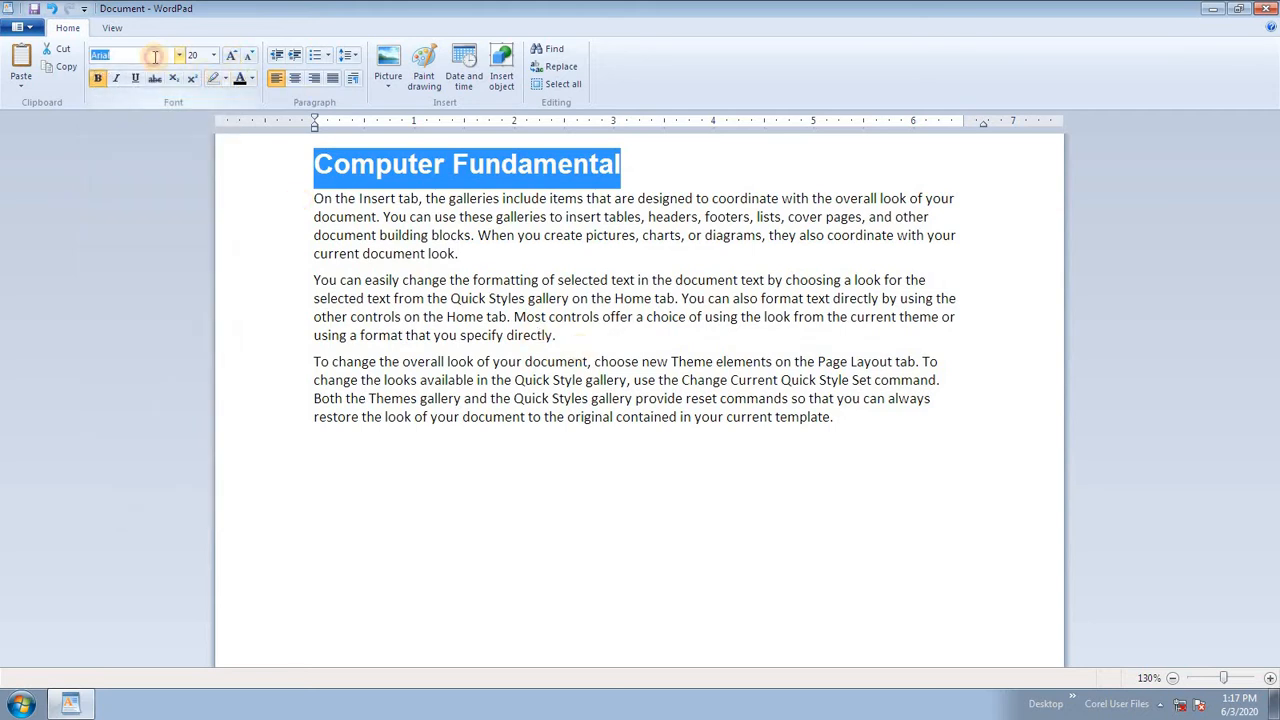
text(Times New Roman)
key(Return)
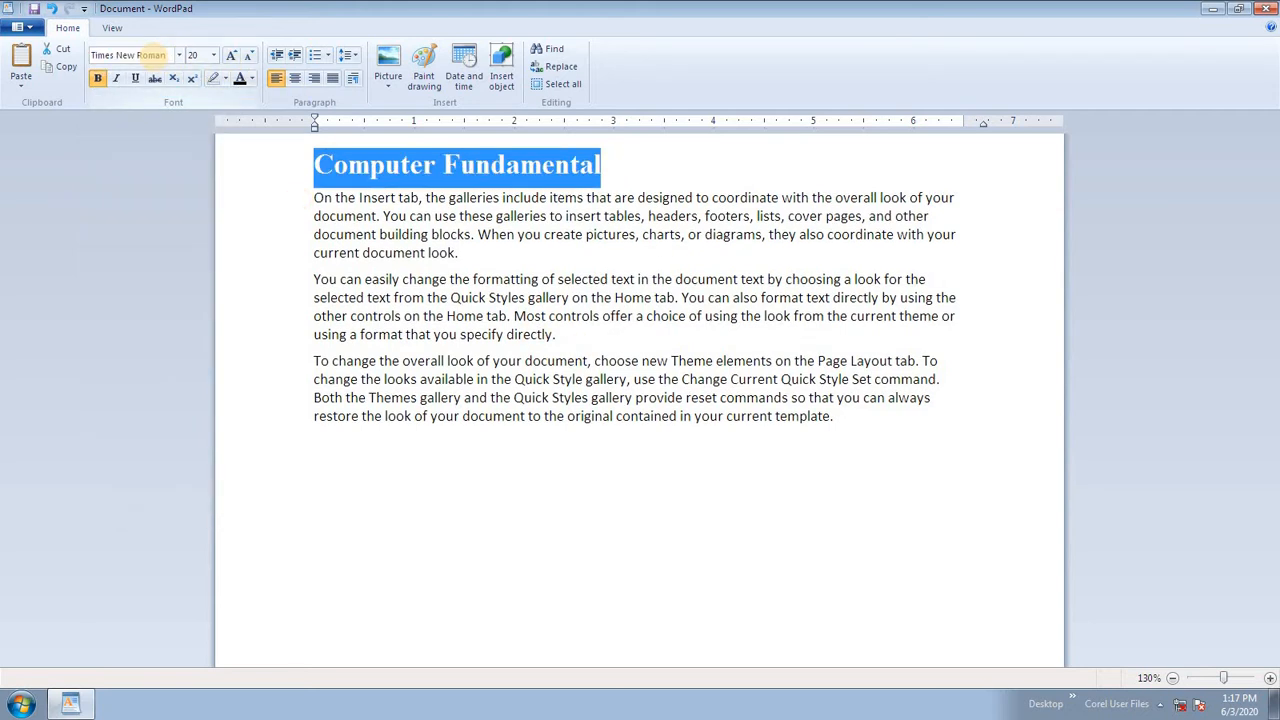
click(394, 254)
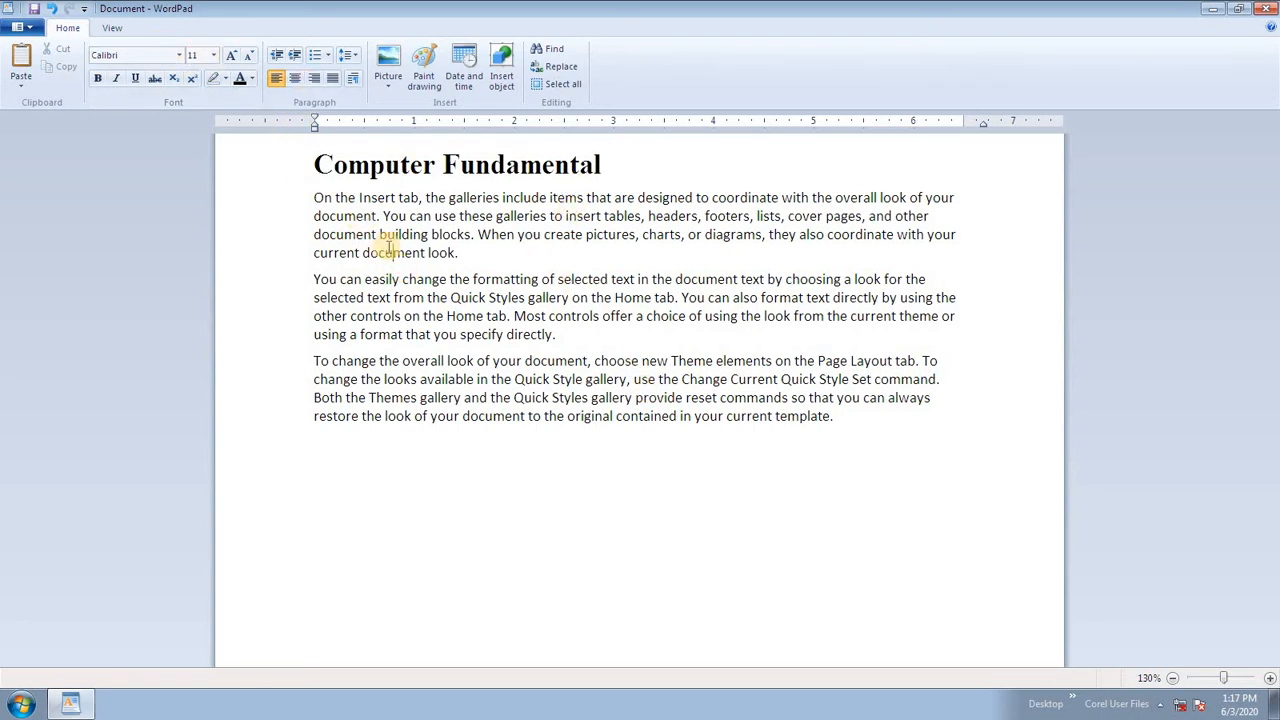
click(443, 237)
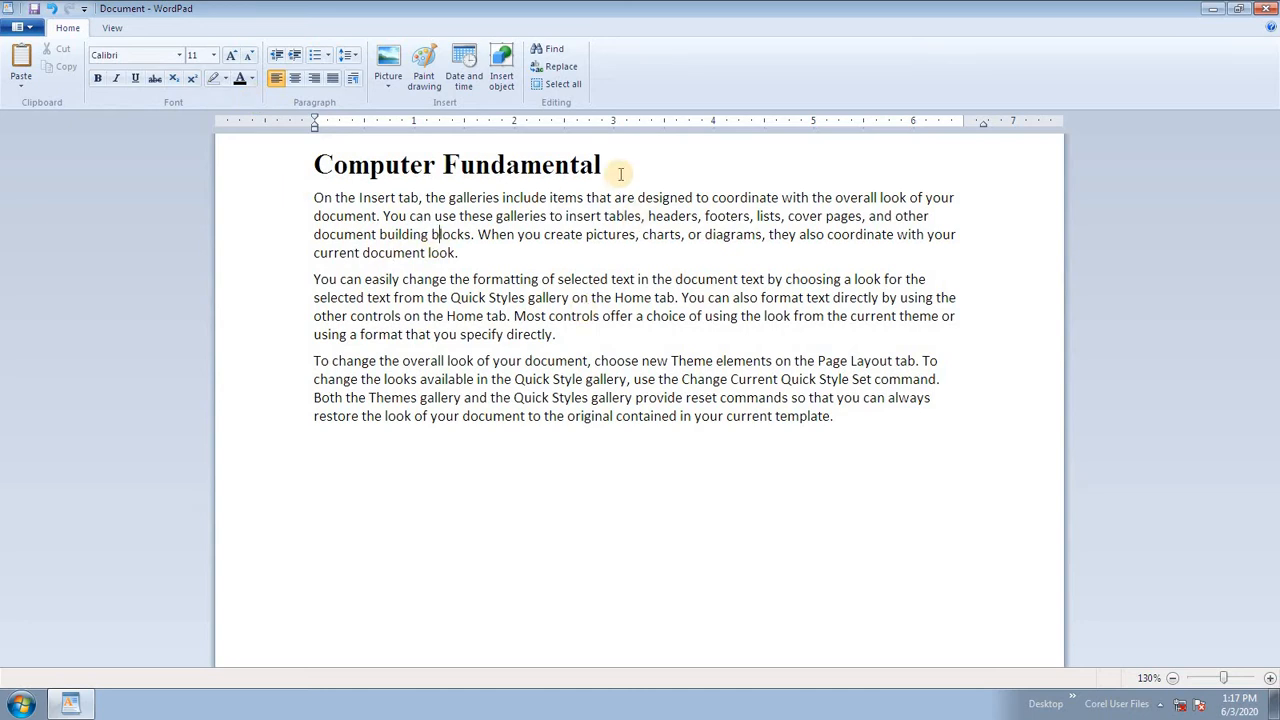
Color the "Computer Fundamental" title red and deselect it
click(282, 160)
click(251, 79)
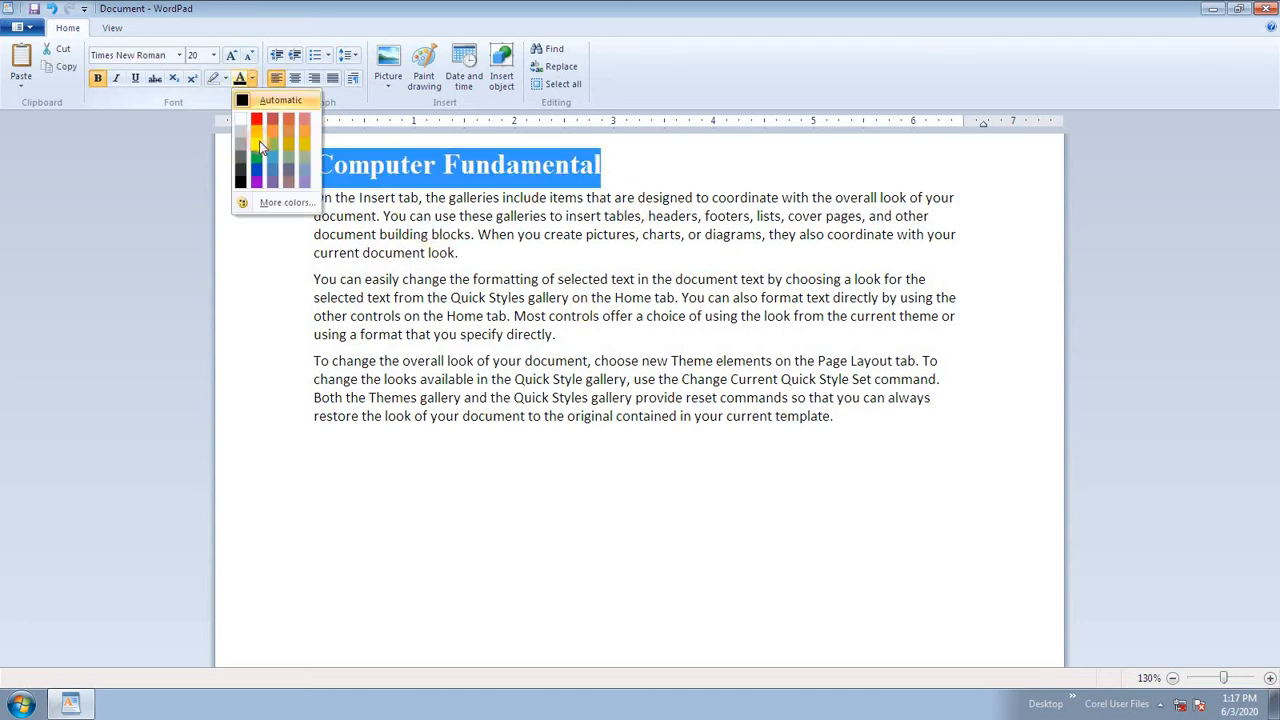
click(338, 203)
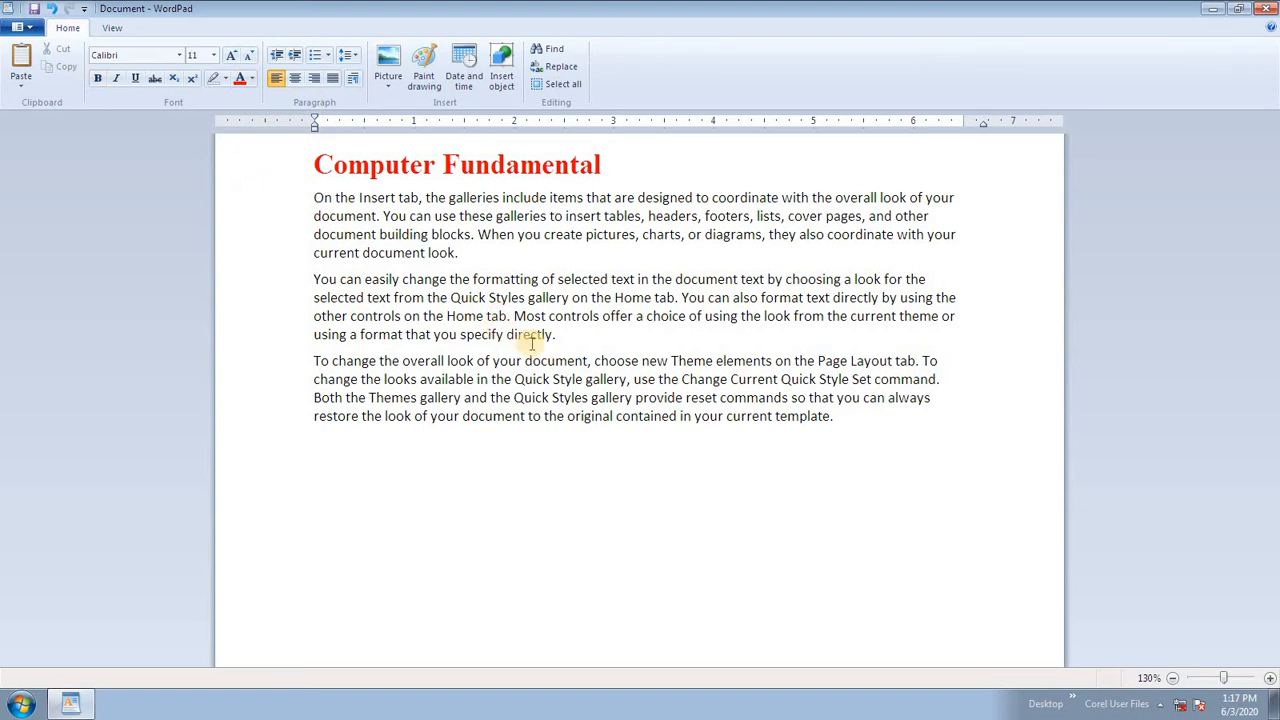
Color all three body paragraphs below the title blue and deselect them
drag(314, 197, 825, 435)
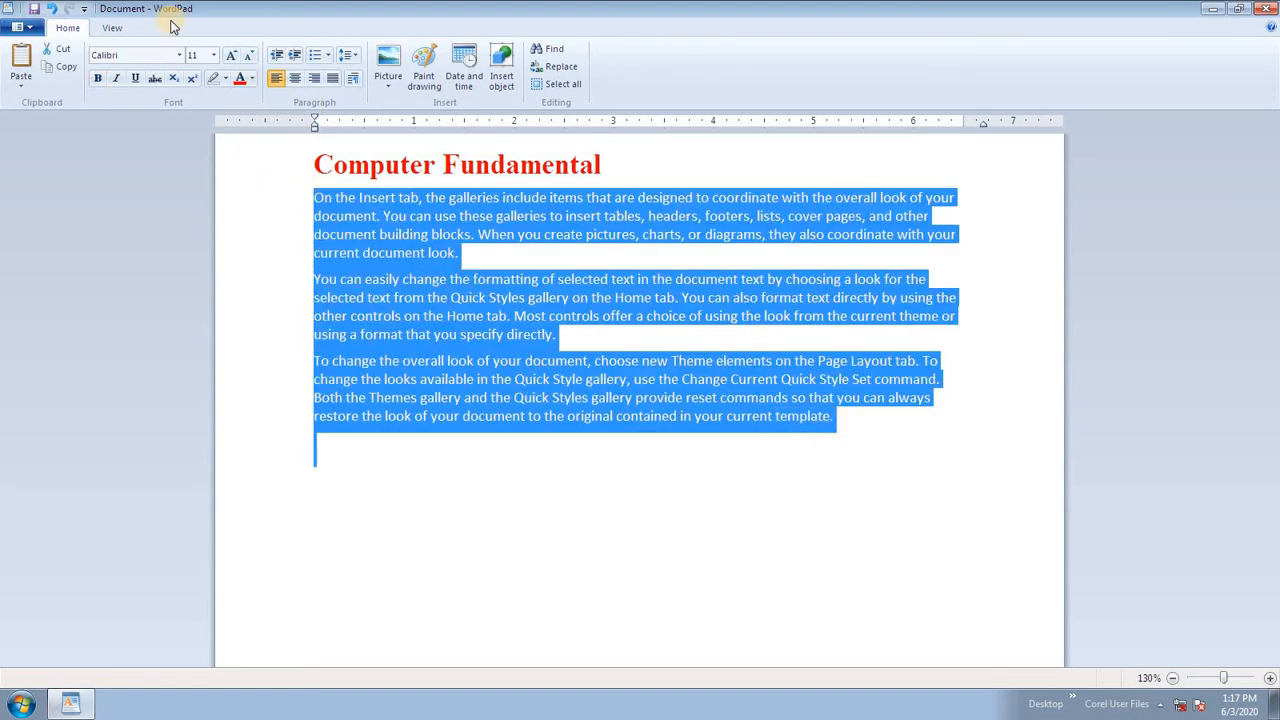
click(251, 79)
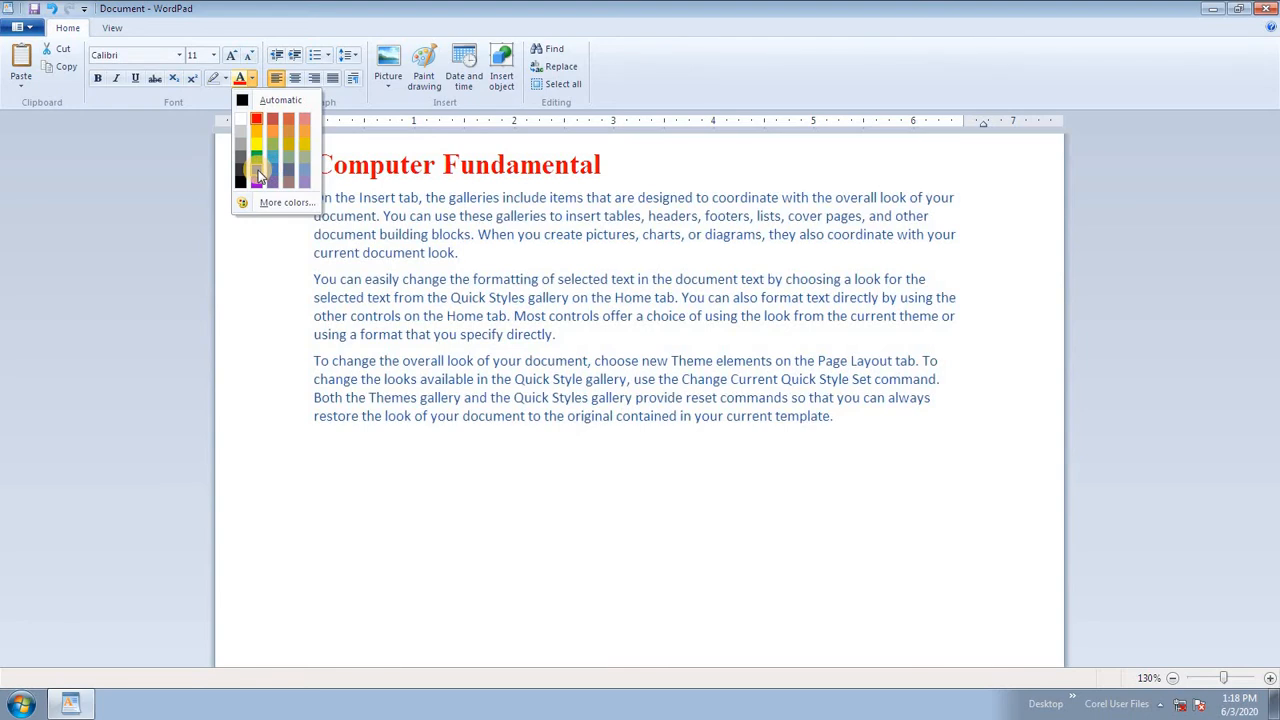
click(546, 336)
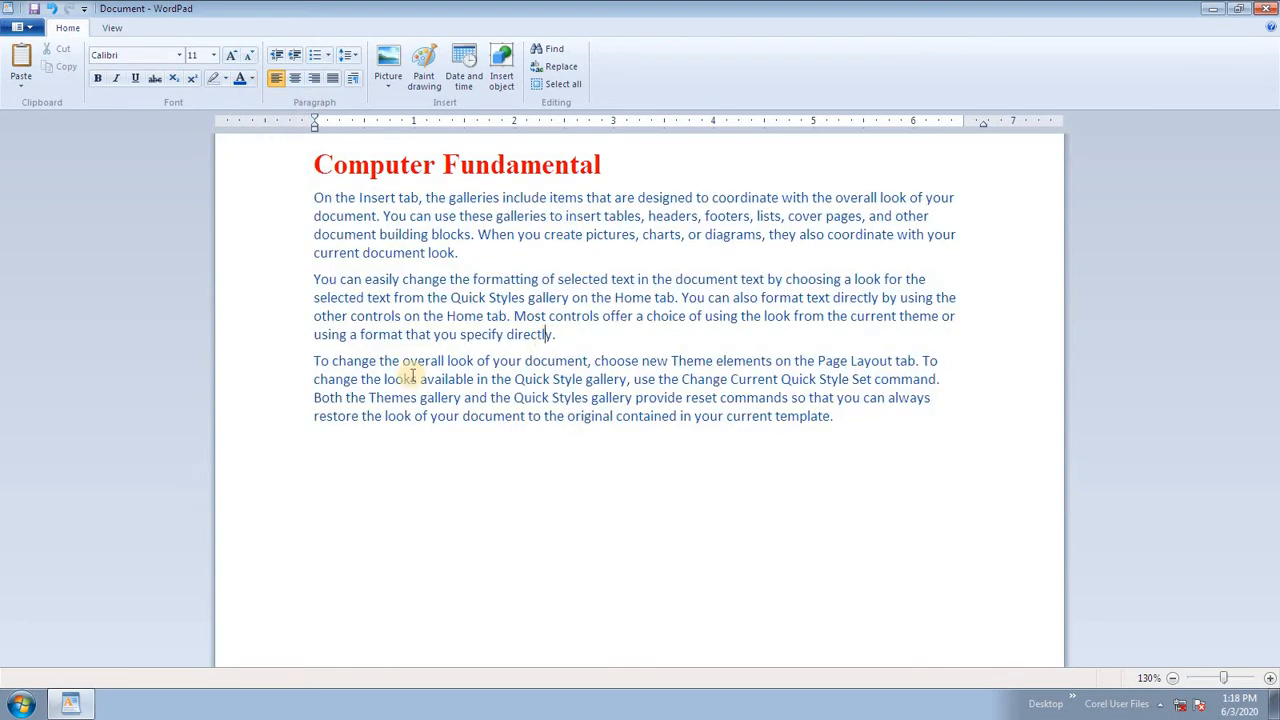
Highlight the second paragraph from "of selected text" to "Quick Styles gallery" and the third from "Quick Style gallery" to "Quick Styles" in yellow
drag(541, 282, 570, 297)
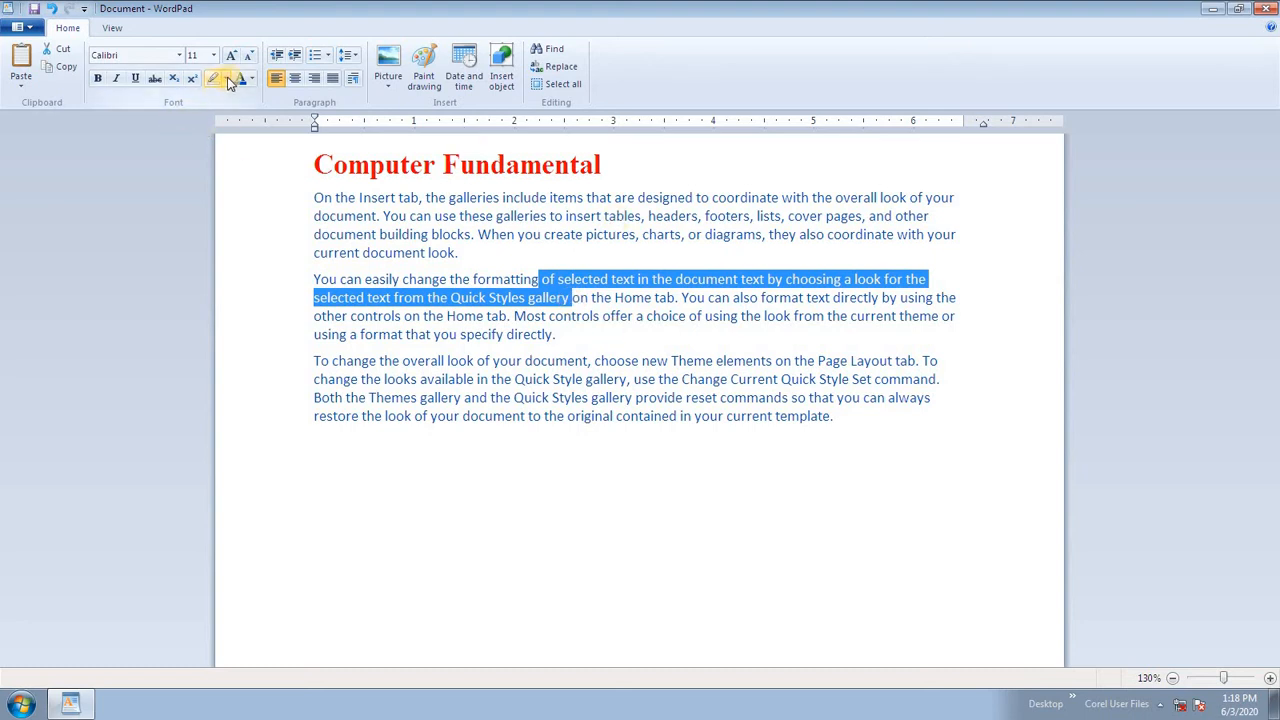
click(225, 78)
click(216, 100)
click(480, 305)
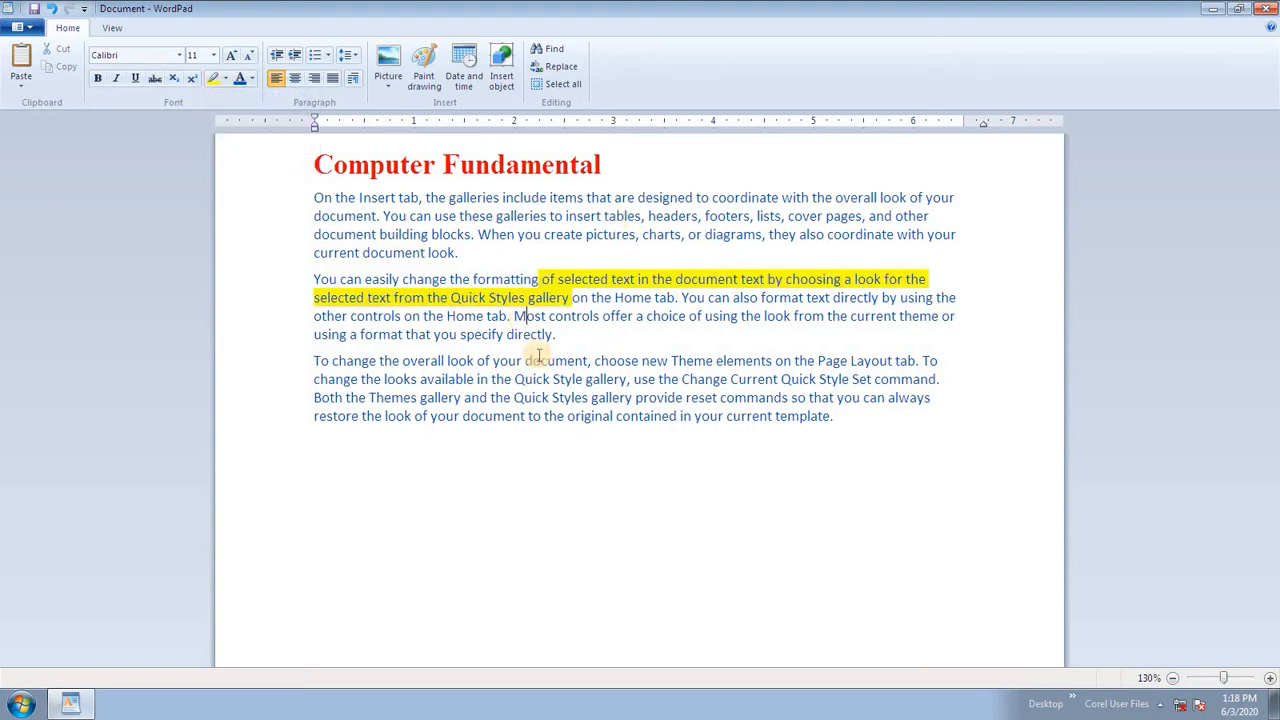
drag(513, 380, 565, 397)
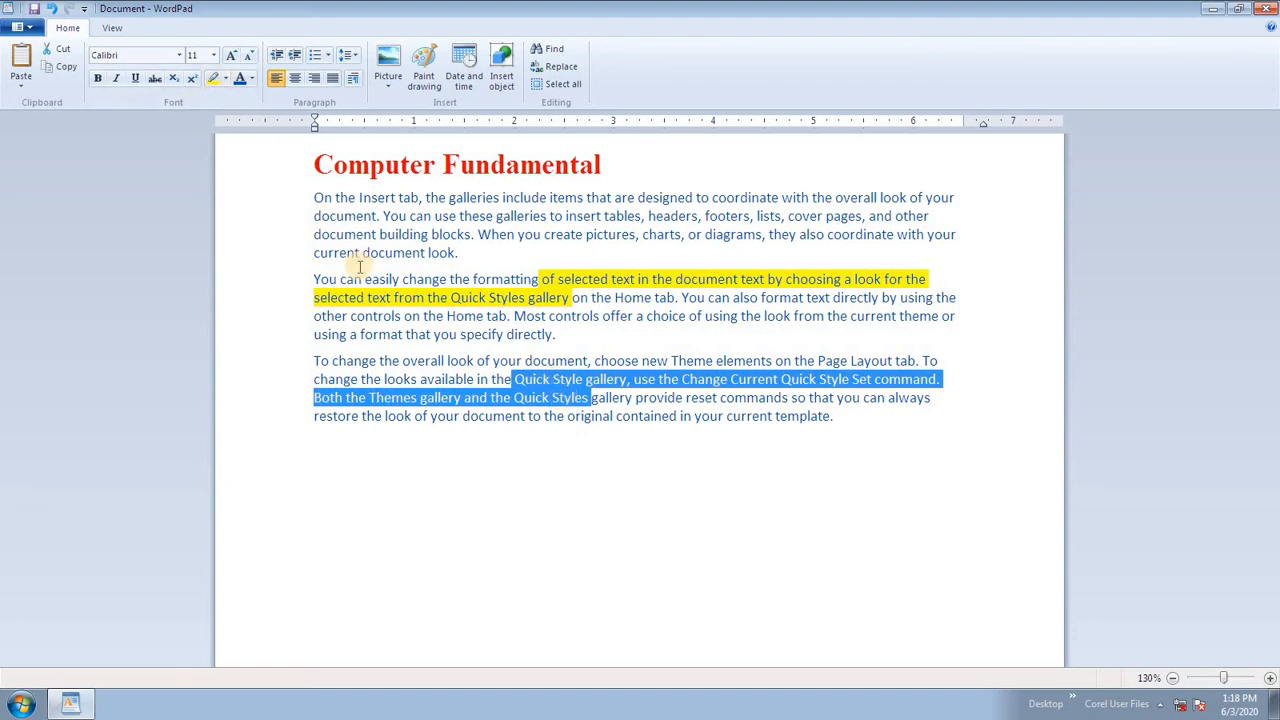
click(574, 300)
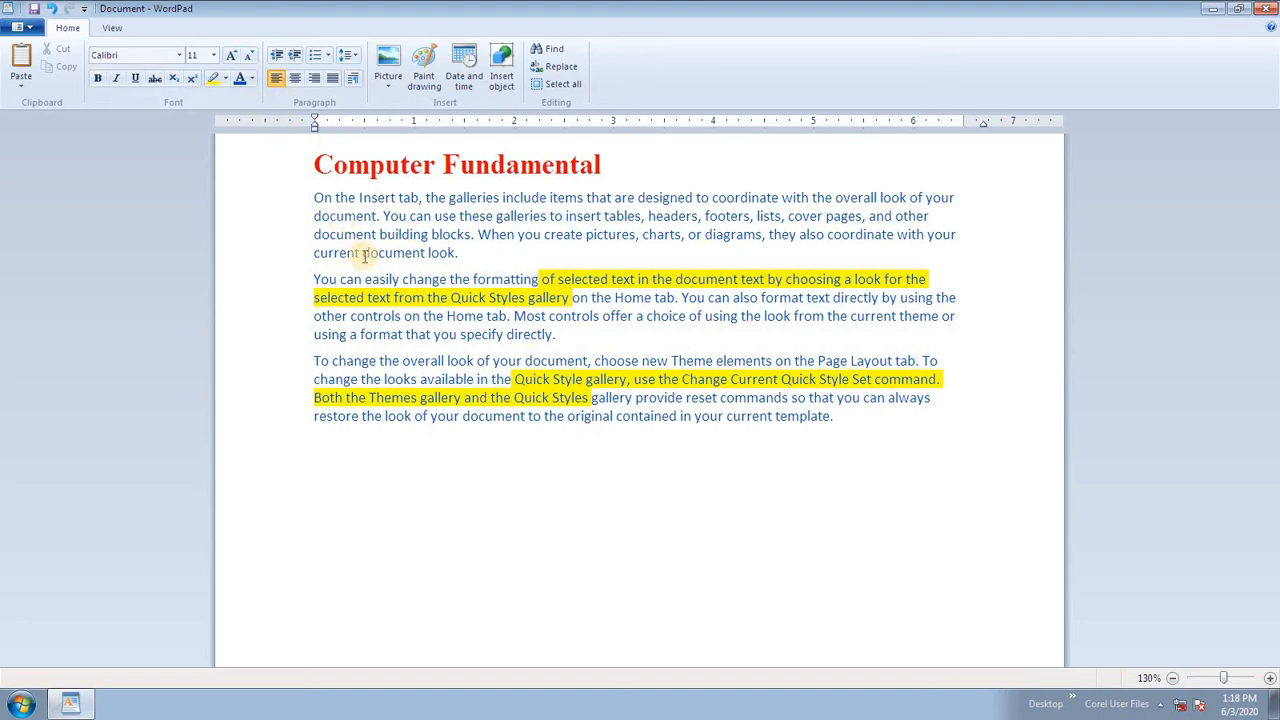
Right-align the "Computer Fundamental" title, center it, and return it to left alignment
double_click(585, 165)
triple_click(382, 165)
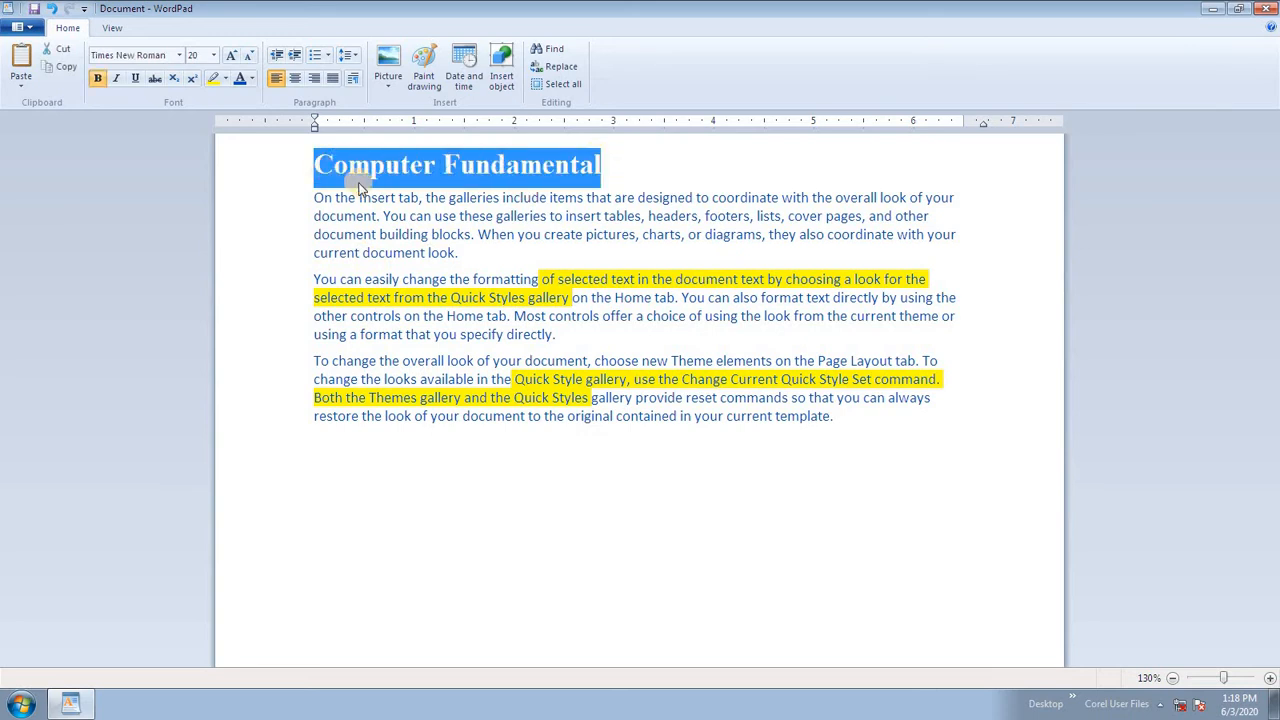
click(314, 78)
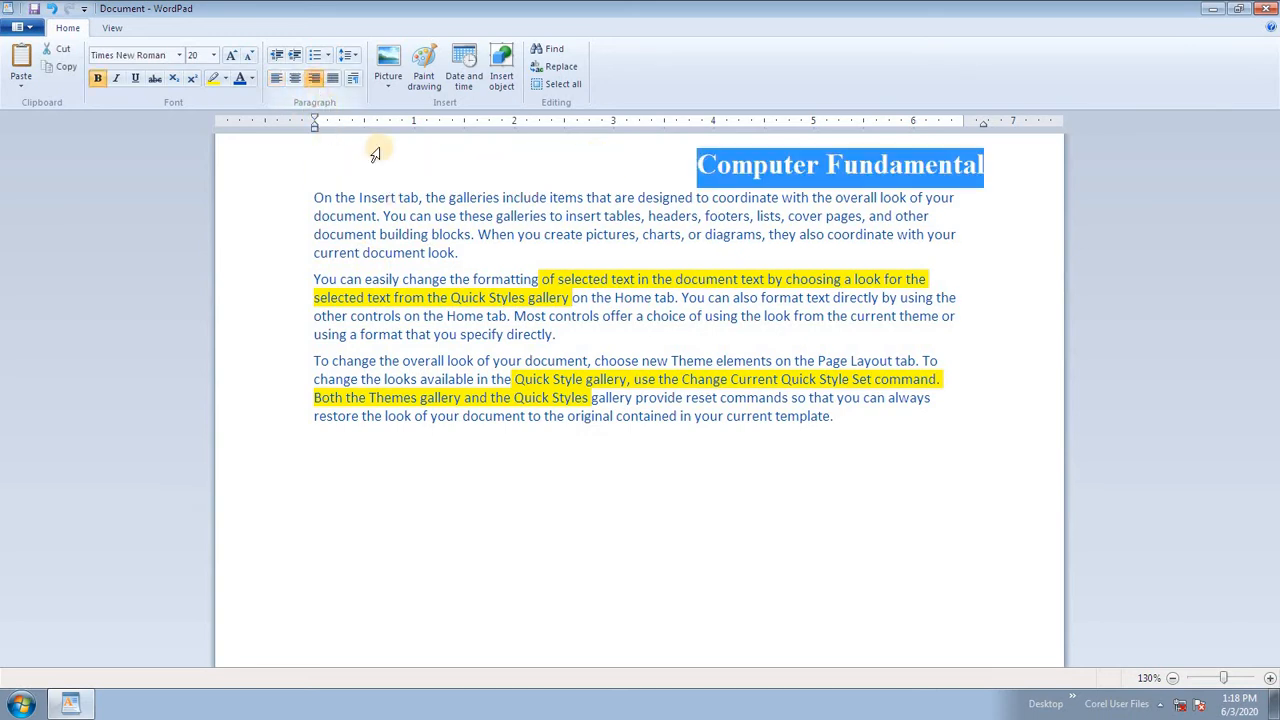
click(868, 192)
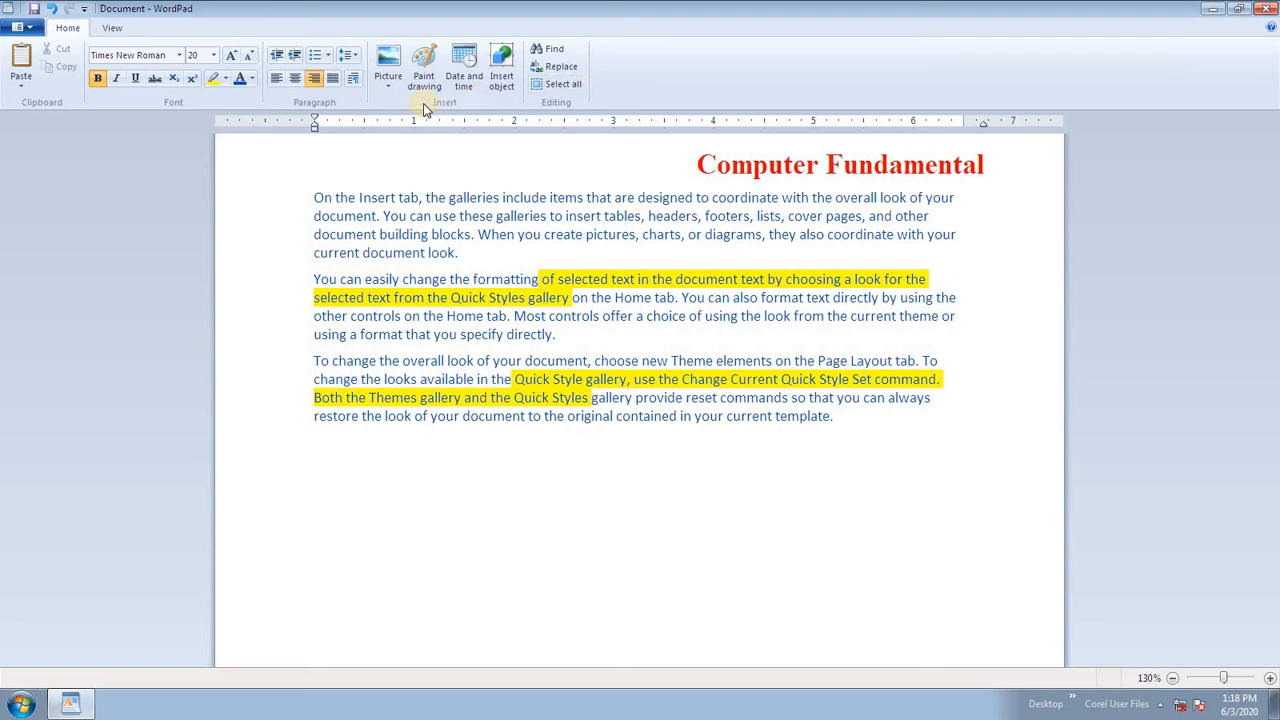
click(293, 80)
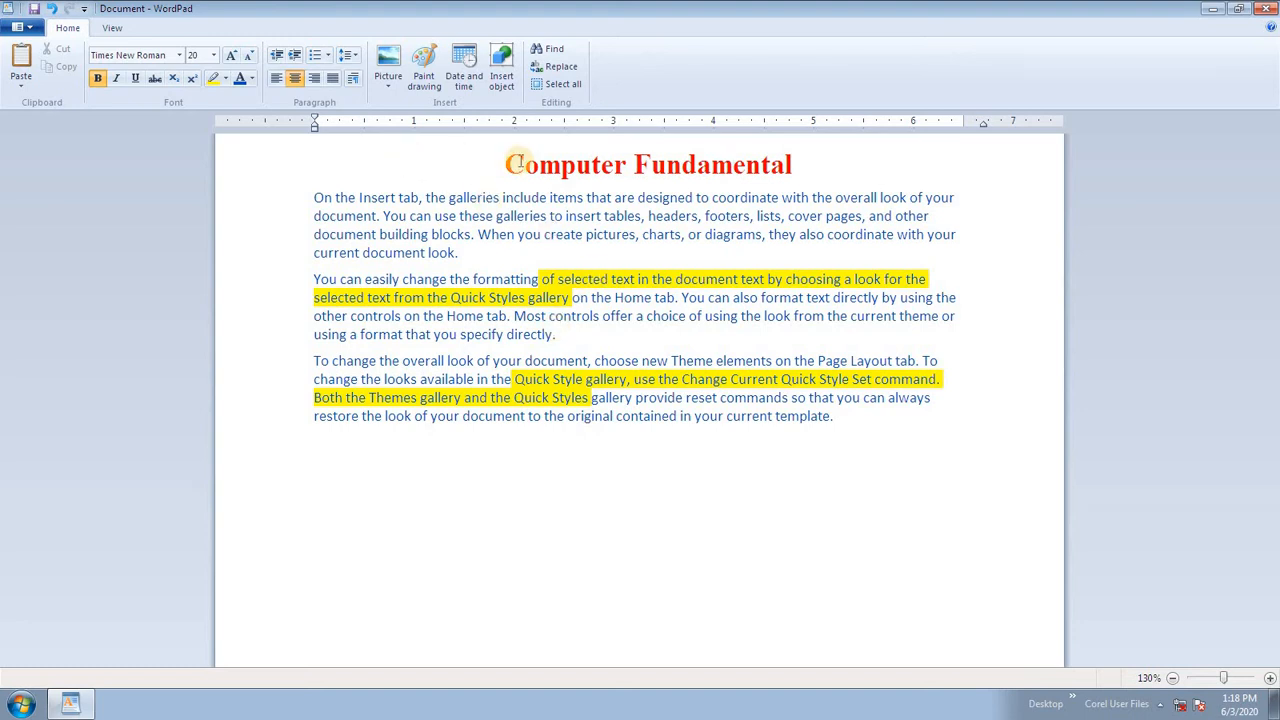
click(276, 78)
click(398, 210)
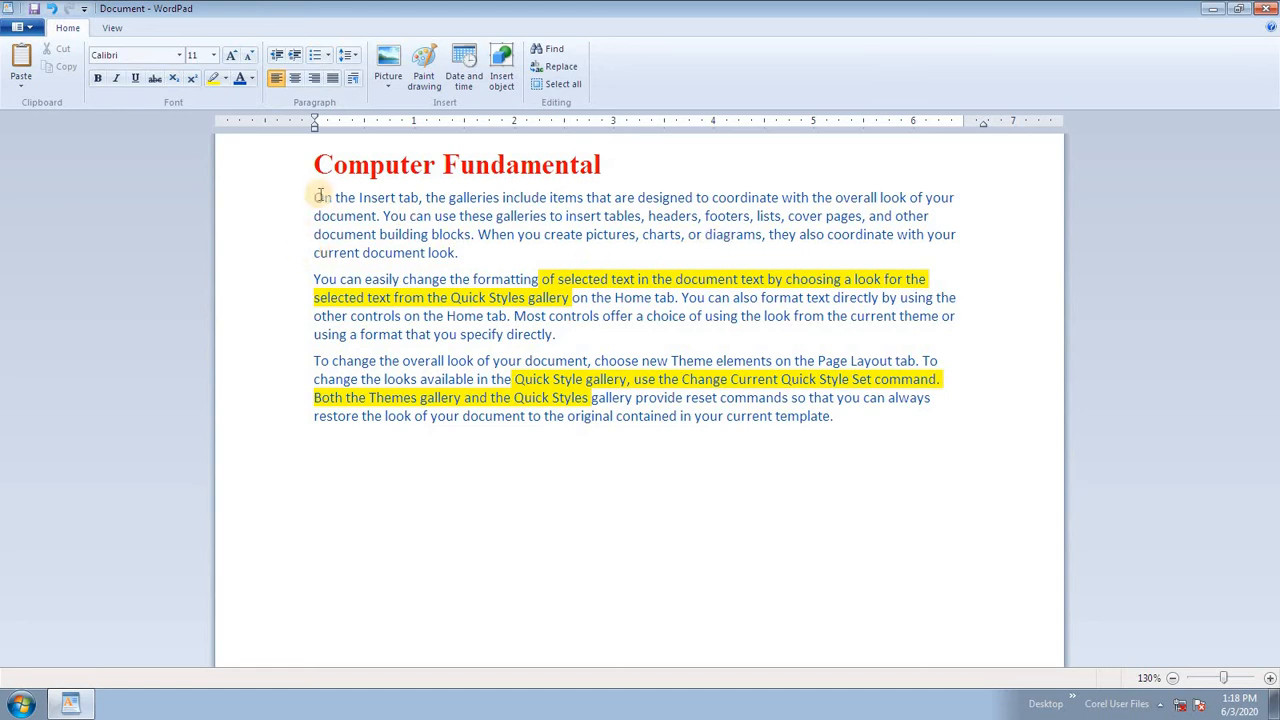
drag(314, 197, 324, 380)
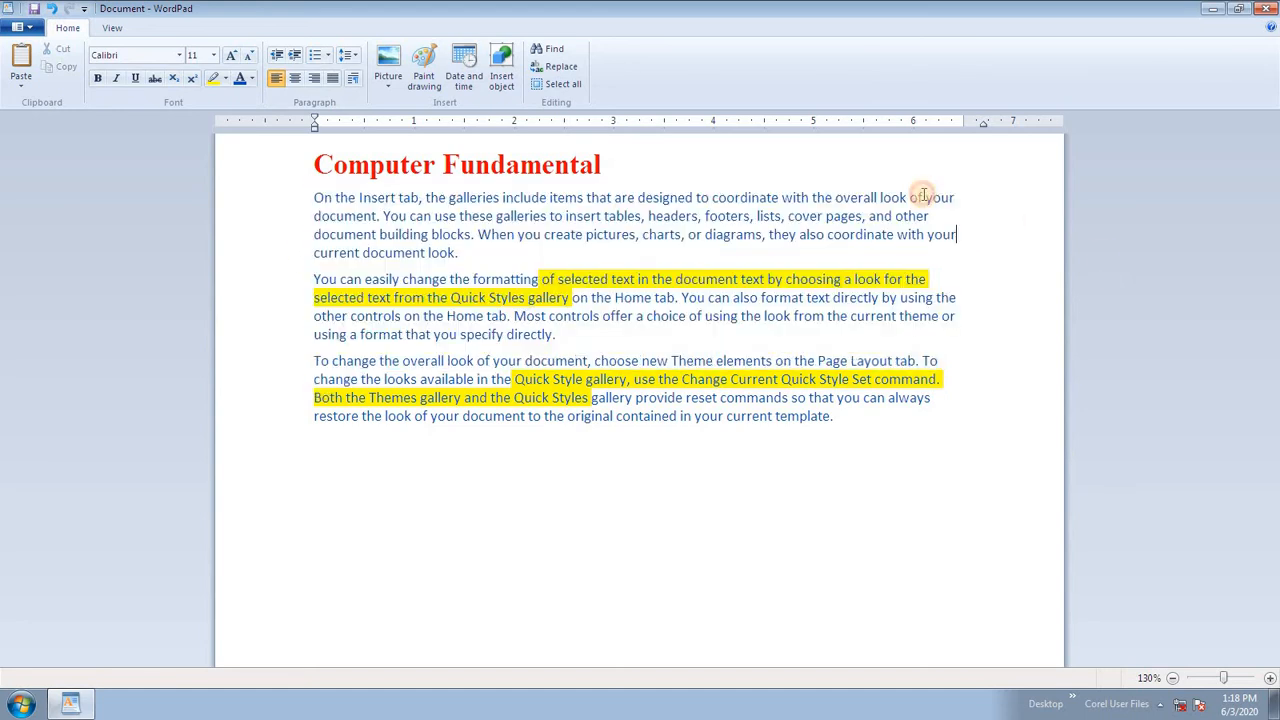
drag(921, 197, 938, 362)
click(574, 297)
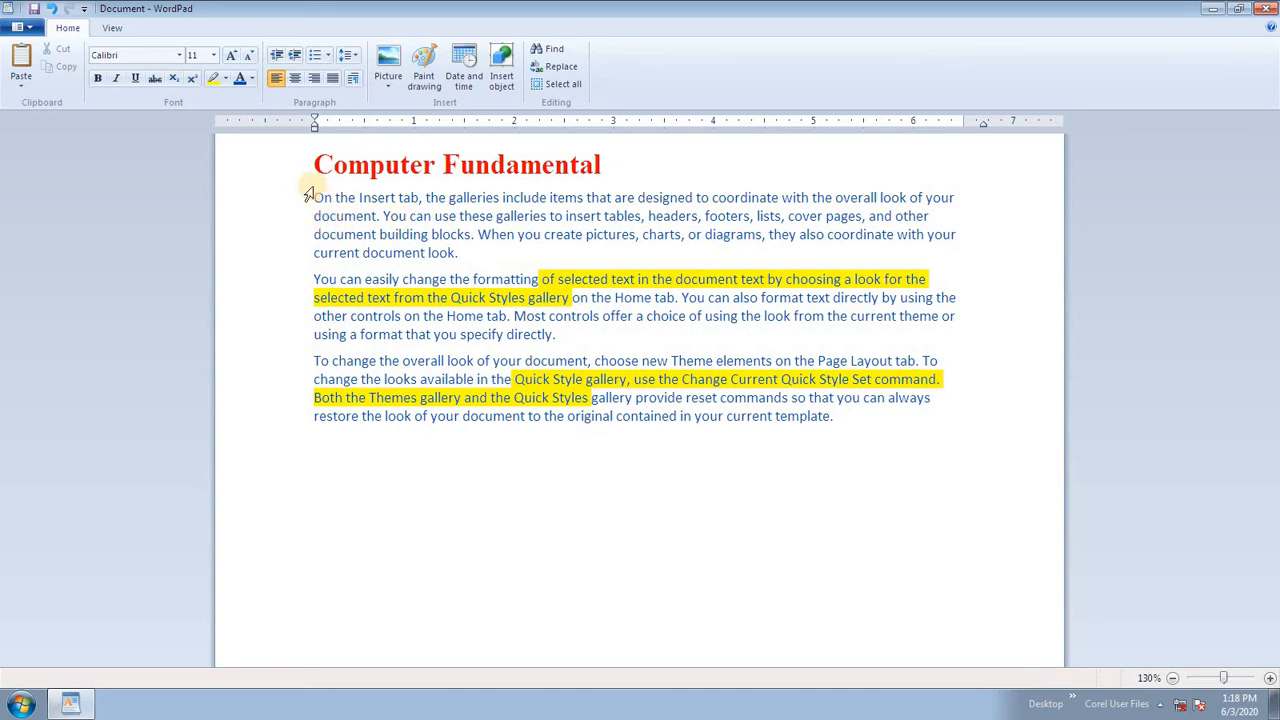
Right-align the three body paragraphs, switch them to centered alignment, and deselect them
drag(305, 202, 503, 434)
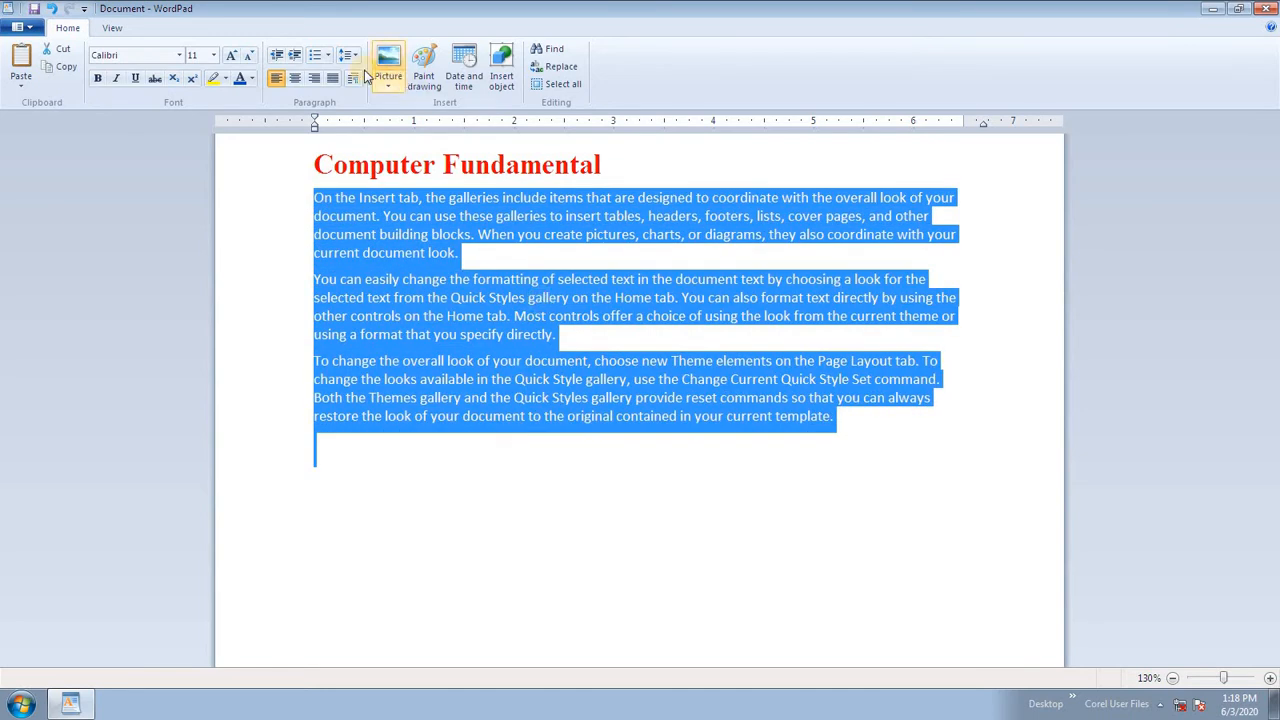
click(314, 79)
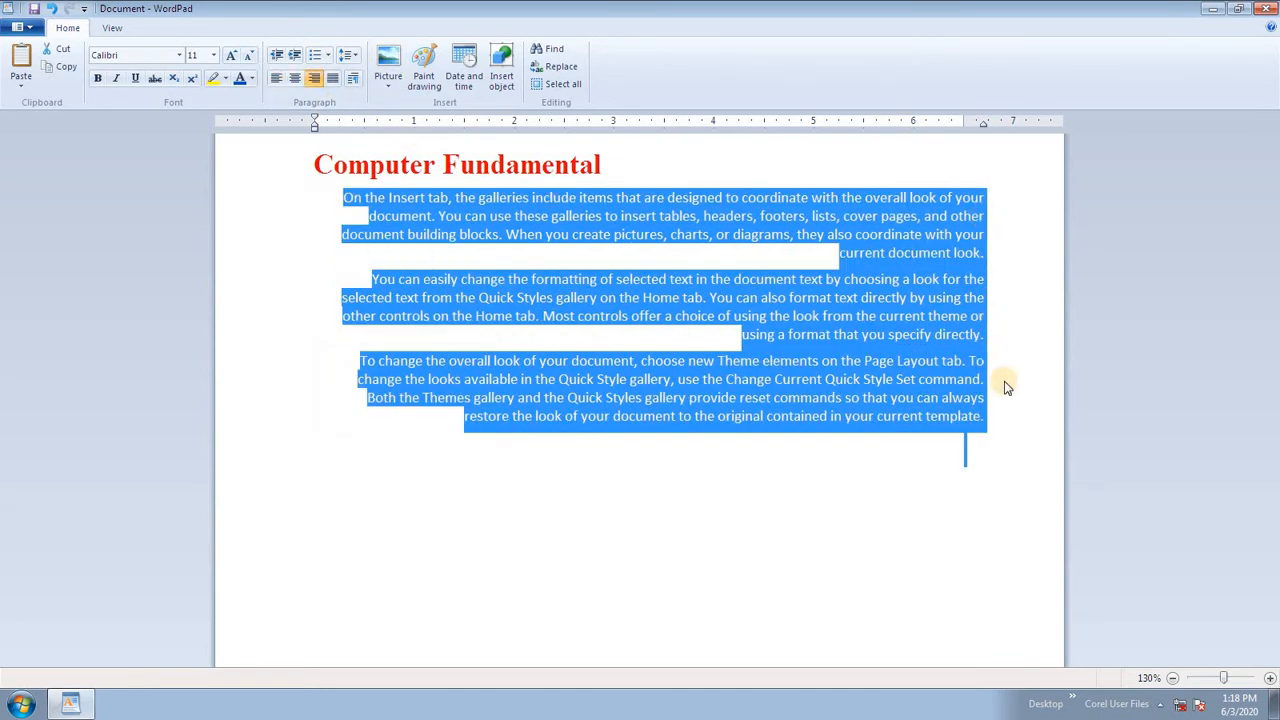
click(295, 79)
click(600, 355)
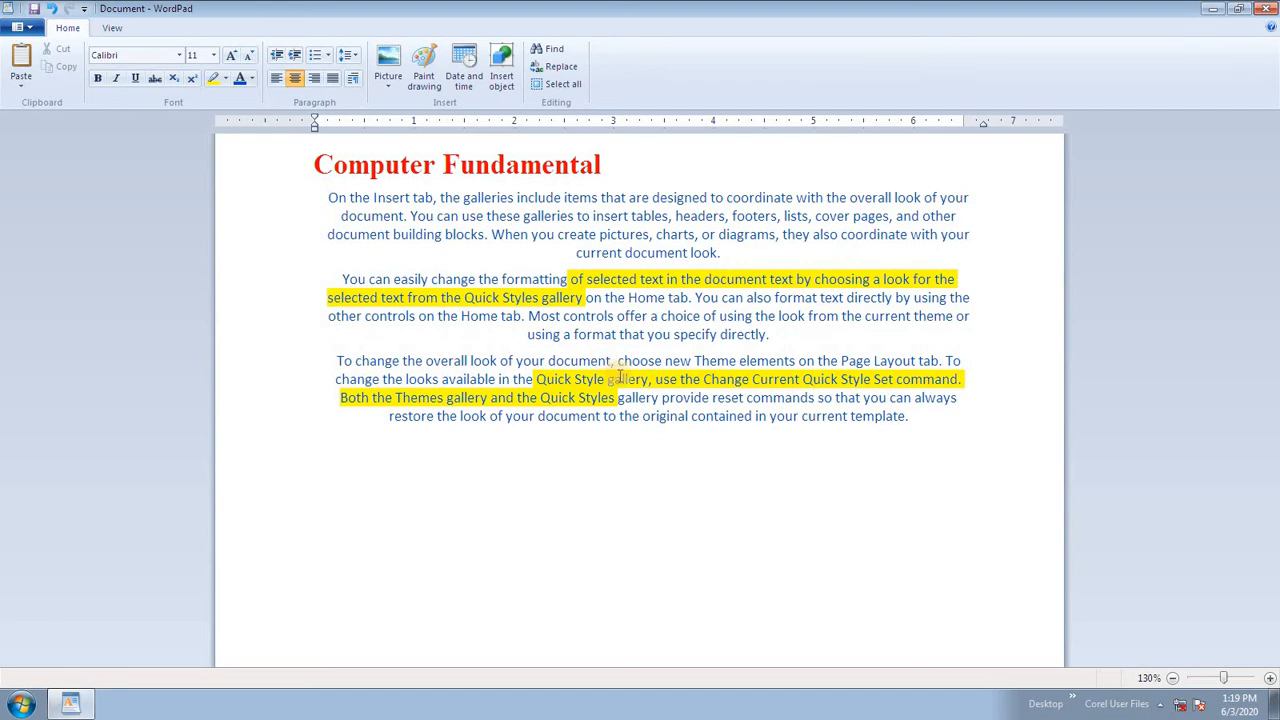
Justify the three body paragraphs below the title and deselect them
drag(941, 420, 322, 199)
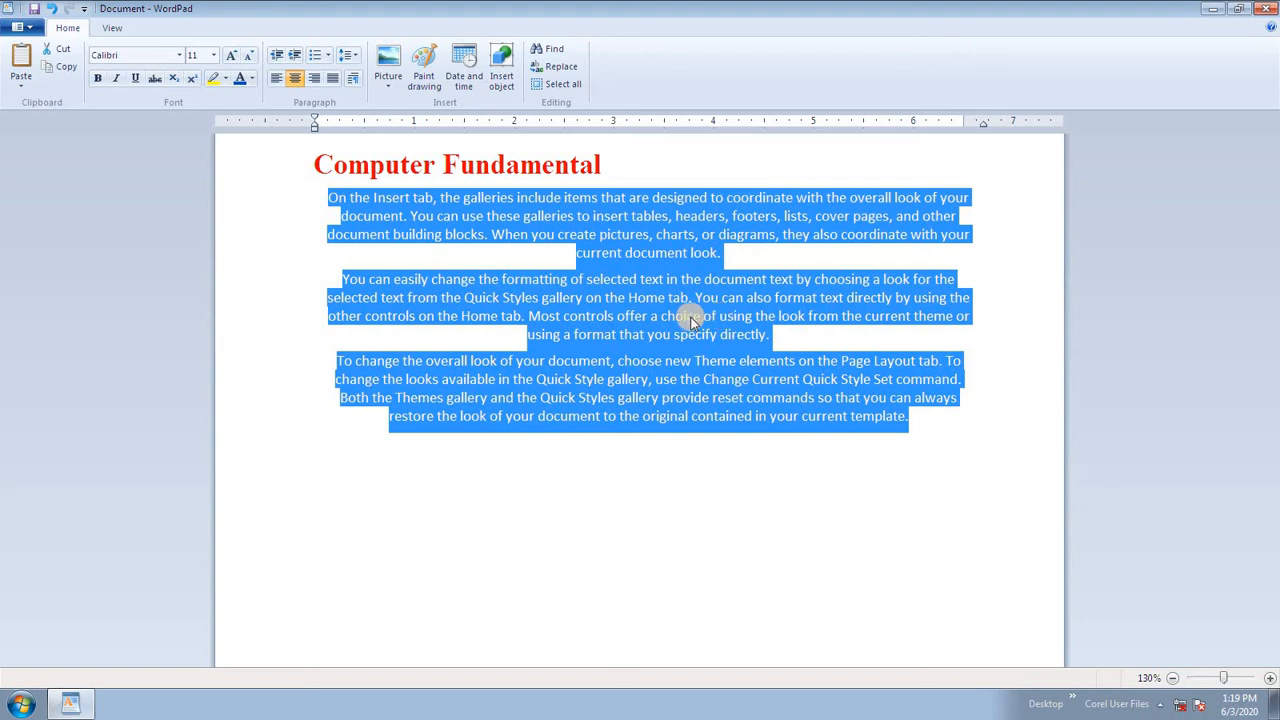
click(333, 79)
click(650, 280)
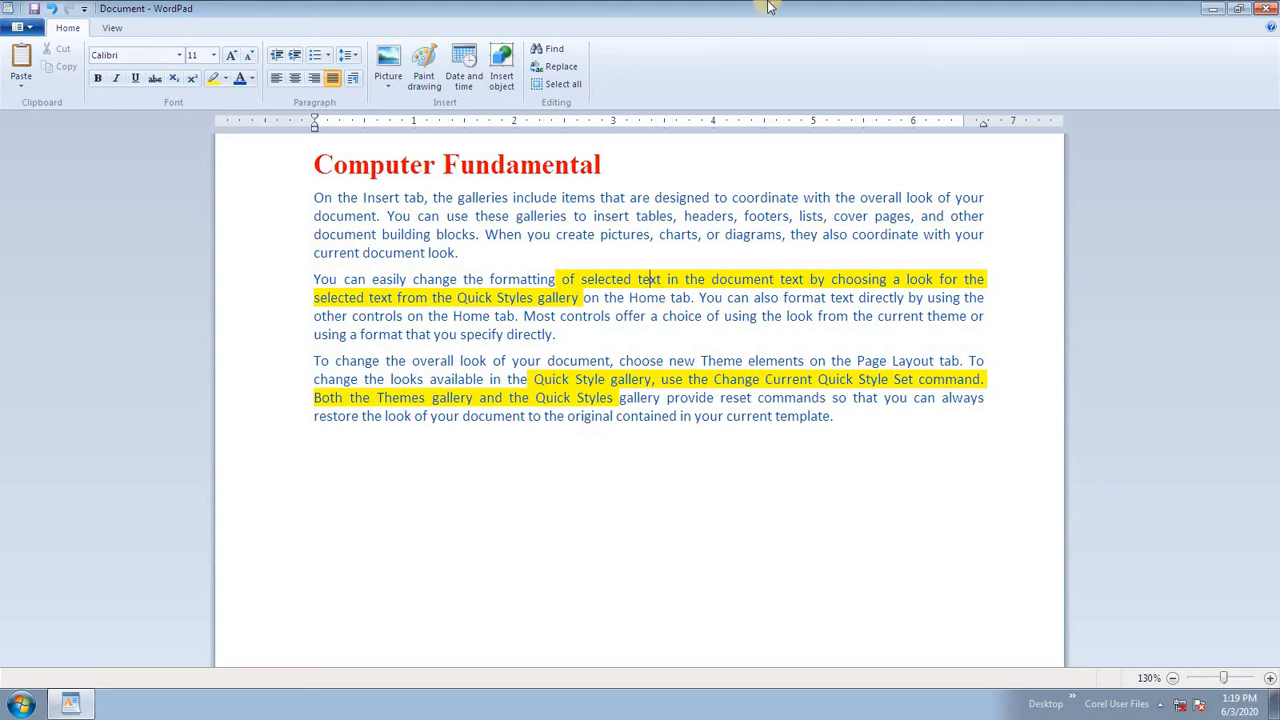
Reset the title and body text to the Automatic font color, remove all highlighting, and deselect the text
drag(884, 429, 178, 110)
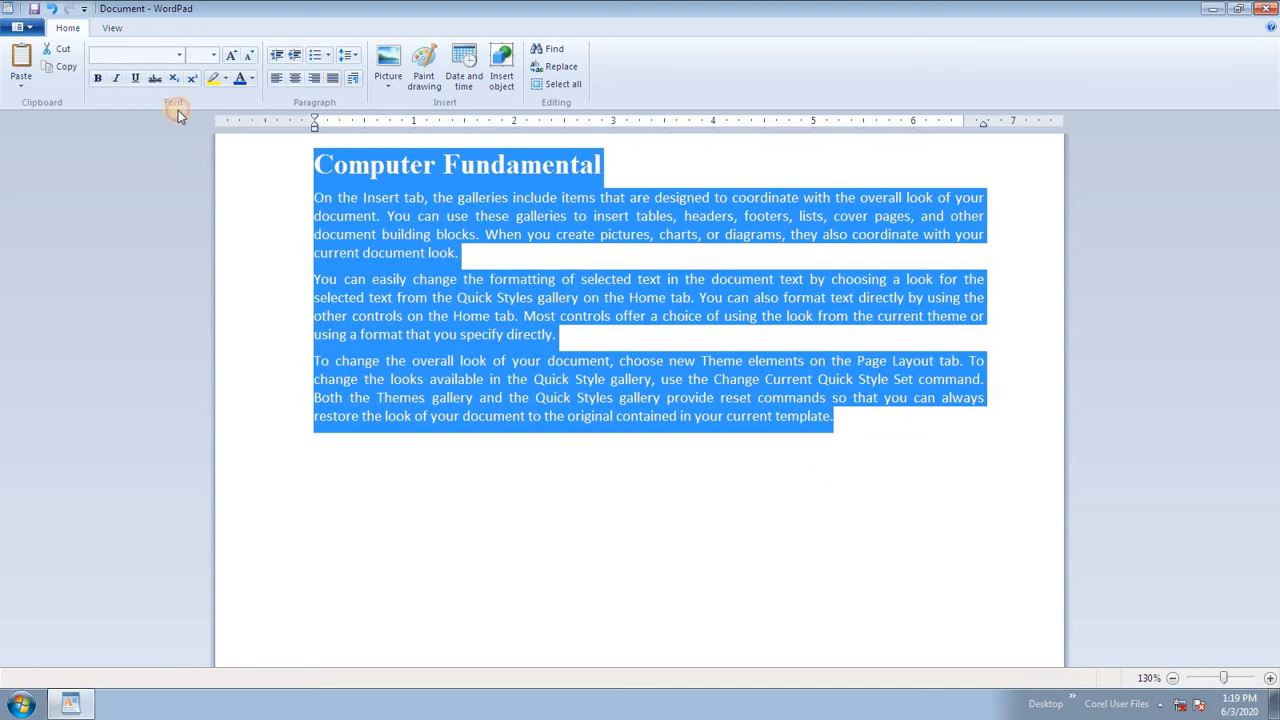
click(254, 78)
click(273, 104)
click(226, 78)
click(251, 171)
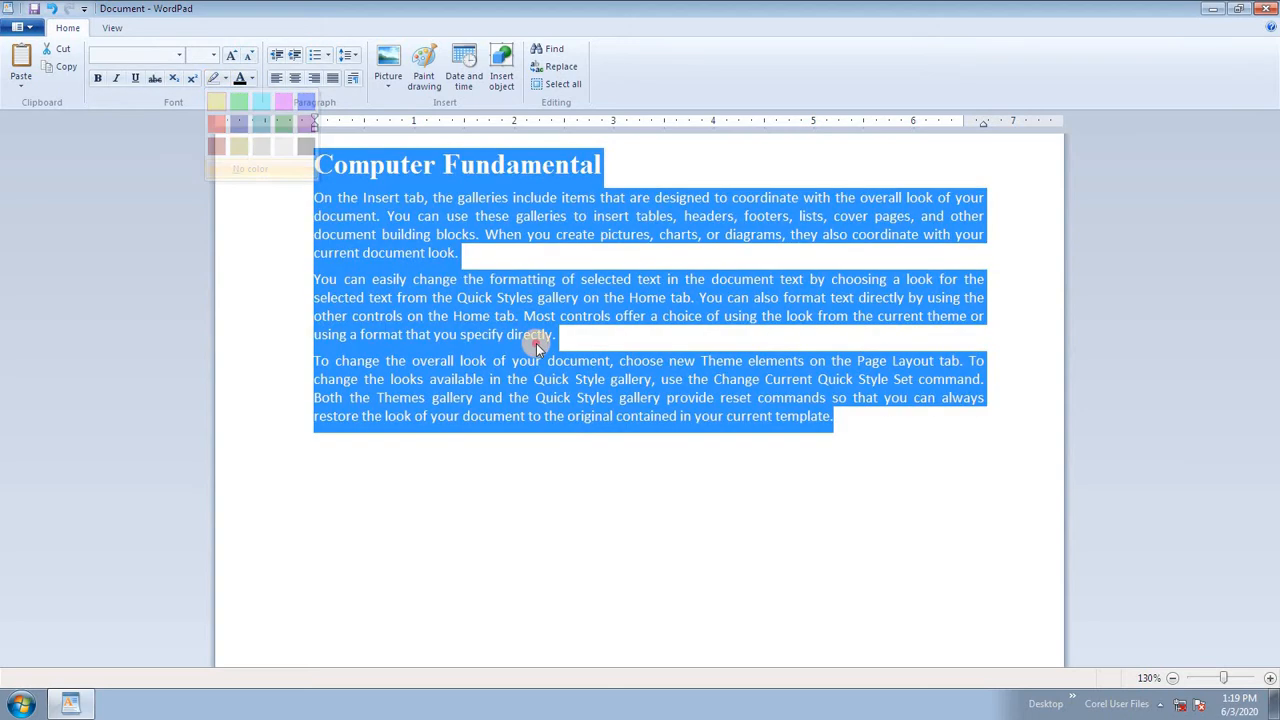
click(537, 335)
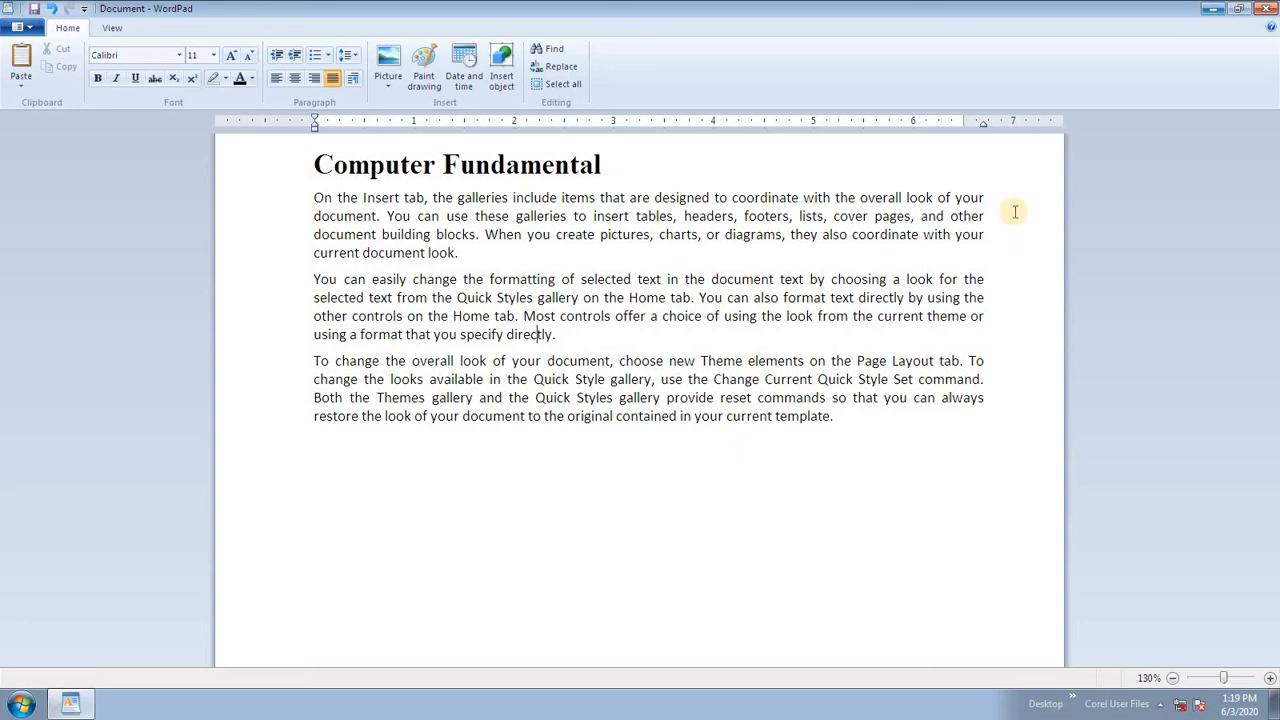
Change the line spacing of the title and all paragraphs to 1.15, 1.5 and finally 2, and deselect the text
drag(866, 425, 757, 397)
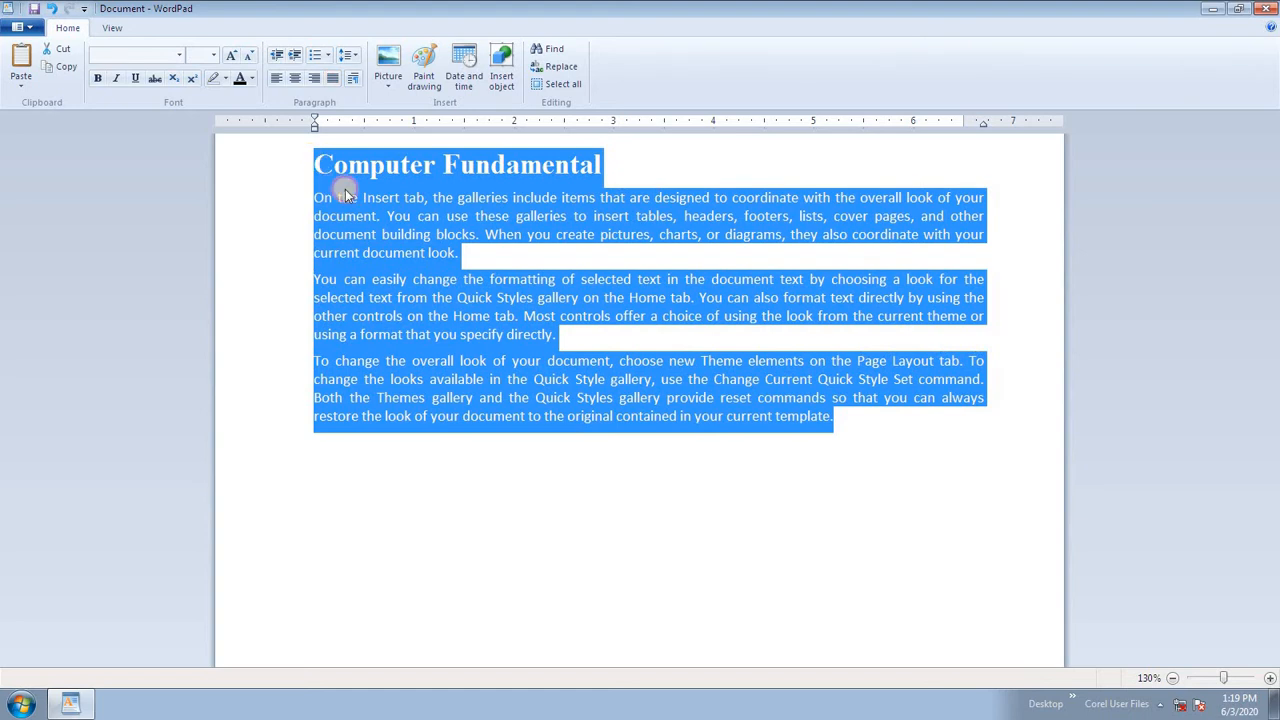
click(352, 84)
click(370, 91)
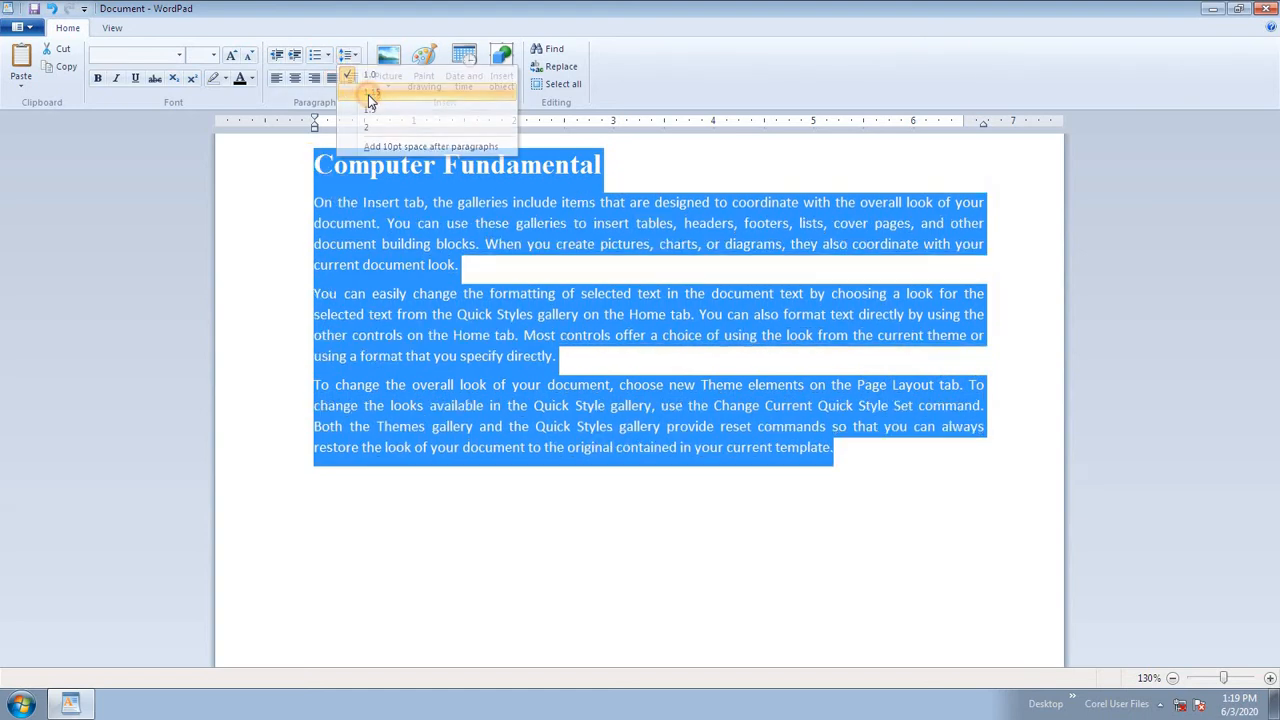
click(358, 78)
click(365, 106)
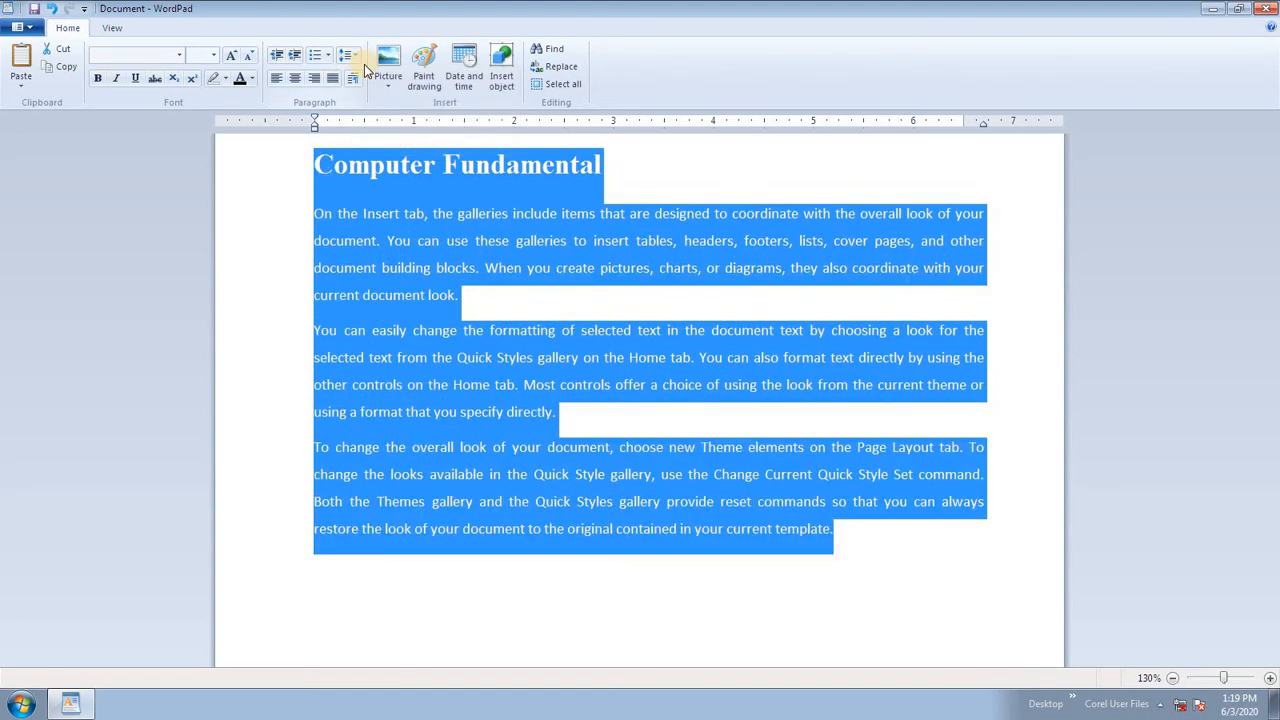
click(358, 62)
click(365, 121)
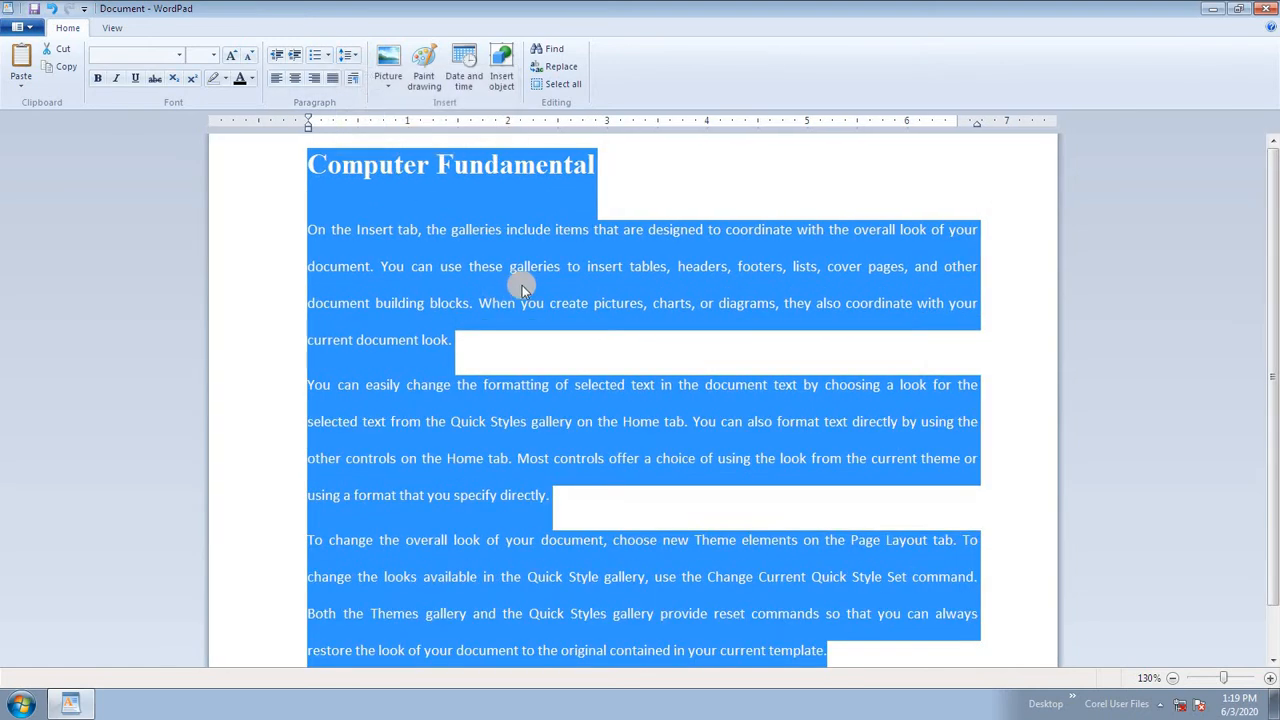
click(540, 266)
scroll(617, 369, down, 1)
scroll(617, 369, up, 1)
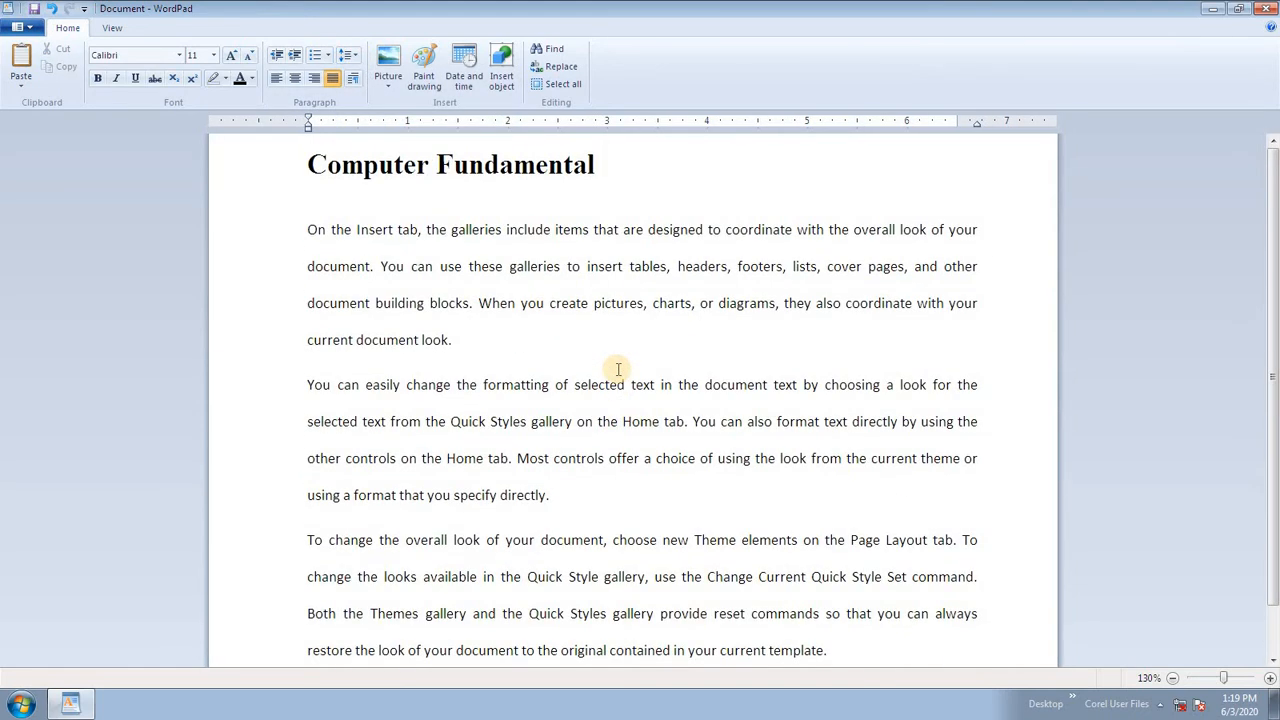
Set the line spacing of the whole document, title and paragraphs, to 1.5 and deselect the text
scroll(617, 369, down, 1)
scroll(617, 369, up, 1)
click(403, 213)
key(ctrl+a)
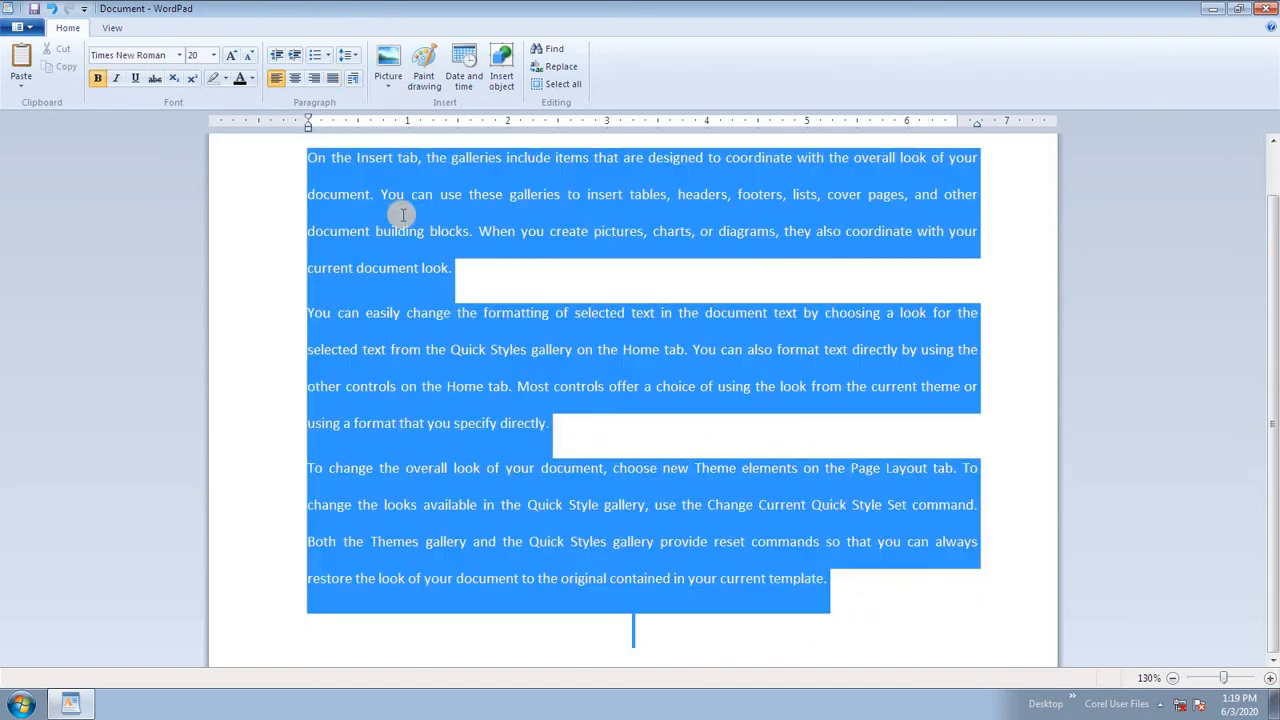
click(349, 58)
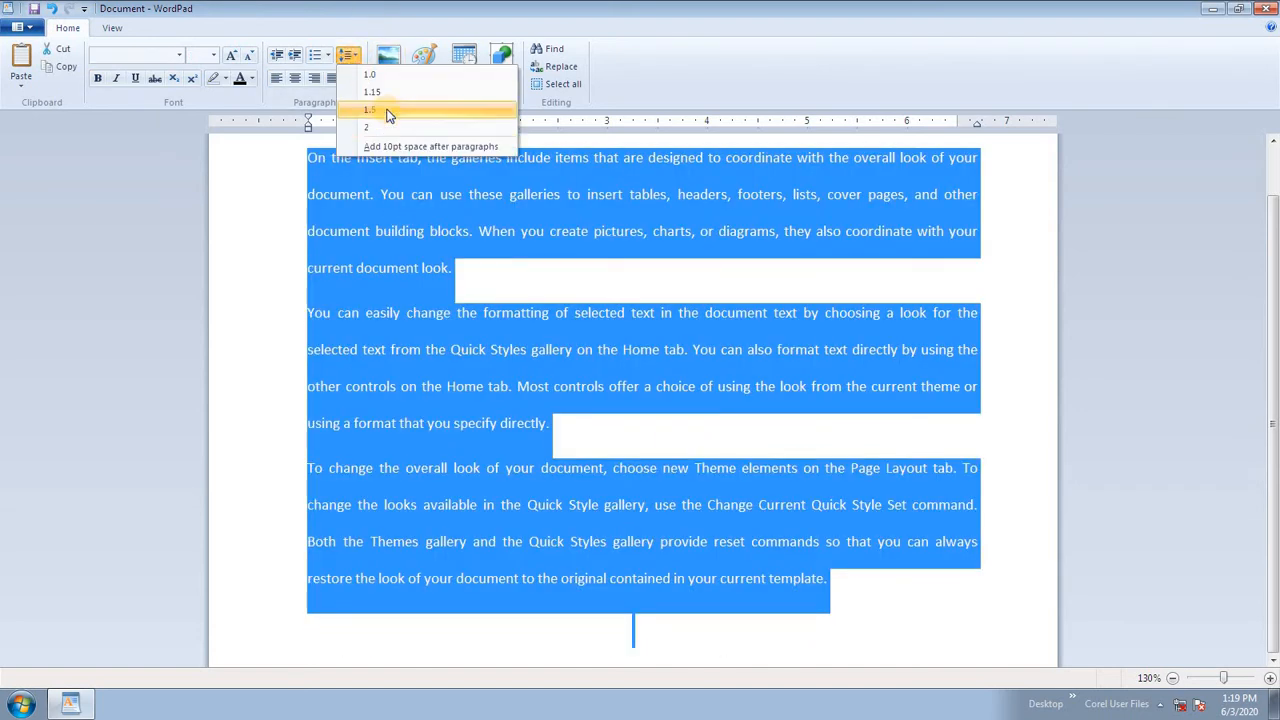
click(370, 109)
click(650, 330)
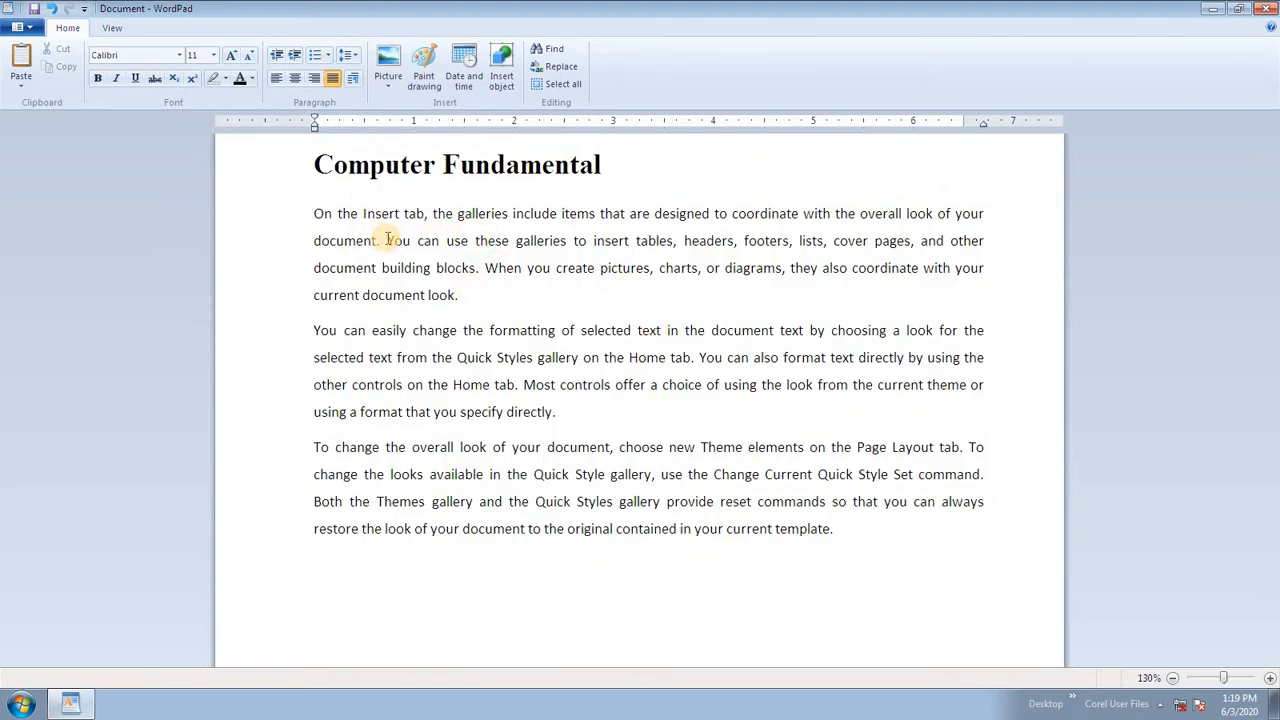
Set the font size of the three body paragraphs below the title to 12 and deselect them
drag(863, 543, 215, 222)
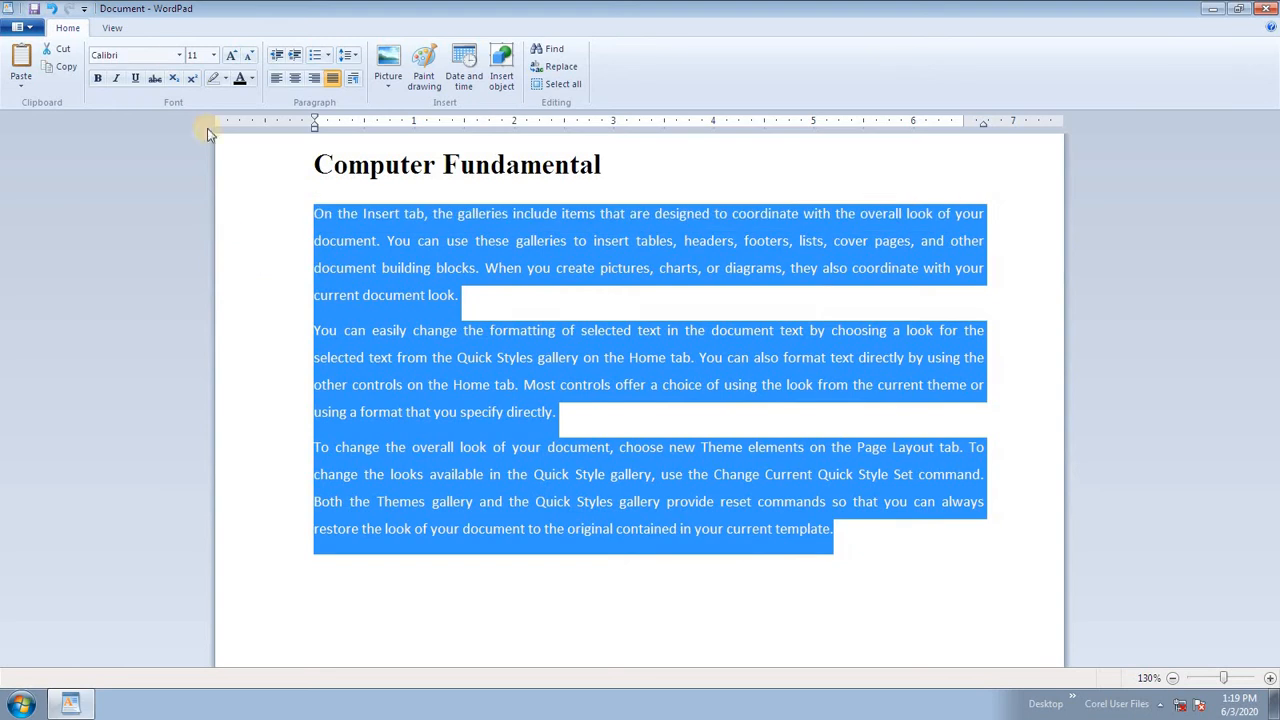
click(205, 56)
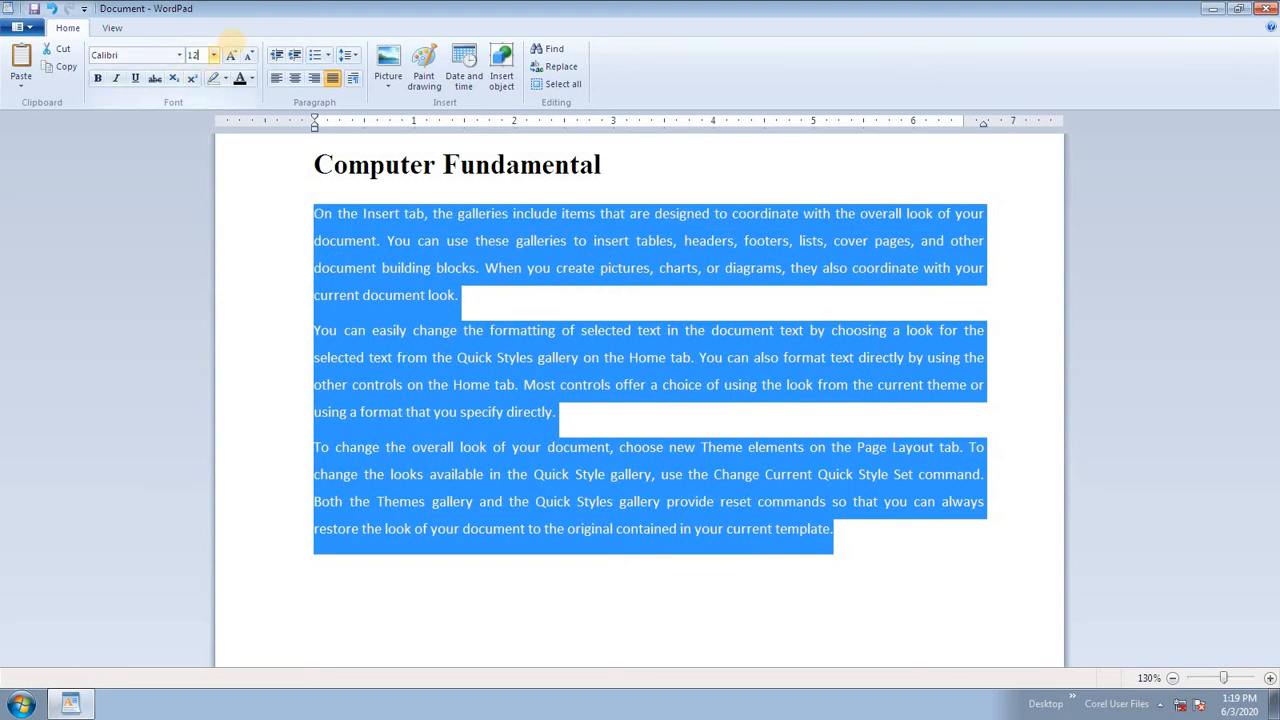
click(232, 52)
click(418, 247)
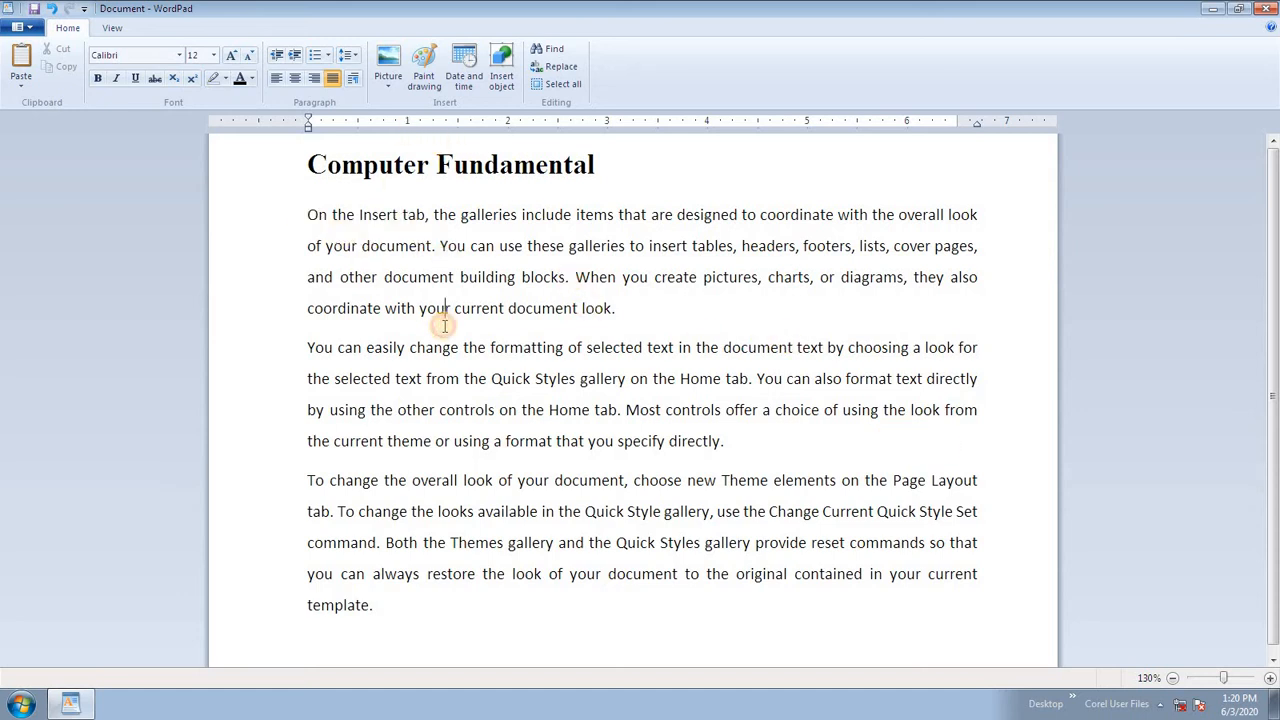
click(528, 247)
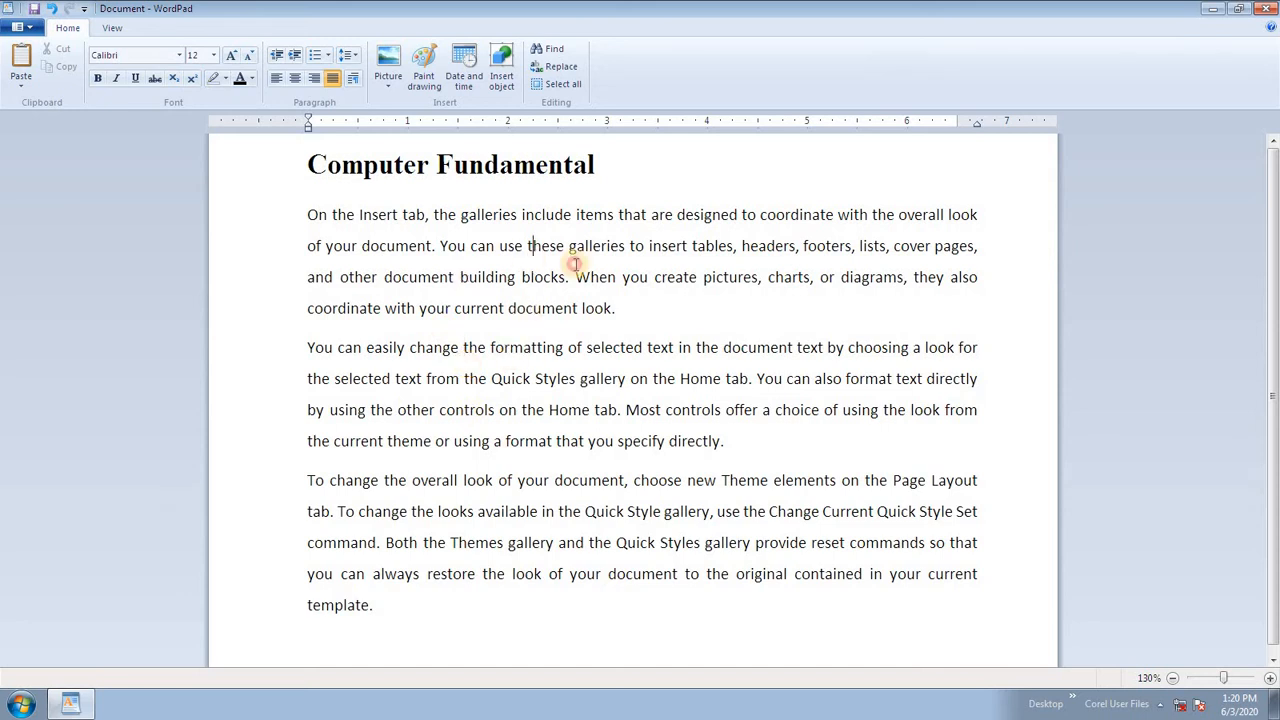
drag(575, 264, 598, 290)
drag(522, 358, 555, 358)
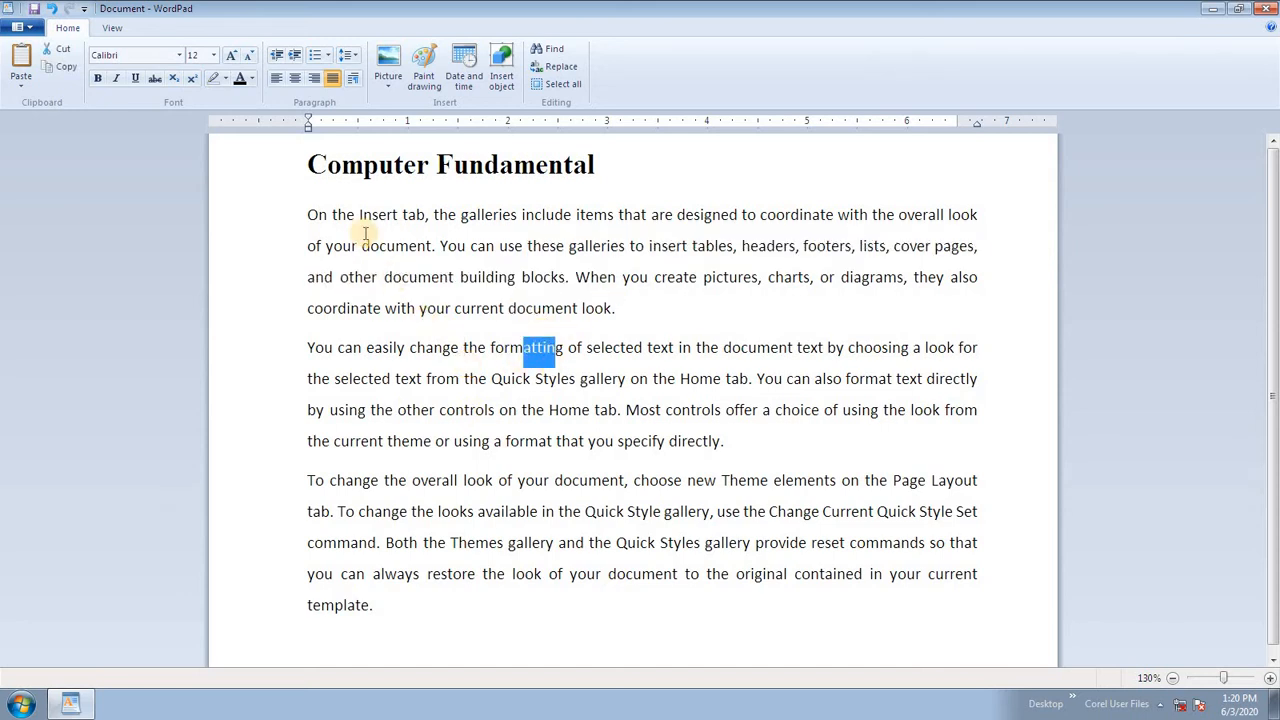
Remove the 10pt space after paragraphs from the three body paragraphs and deselect them
drag(309, 212, 729, 597)
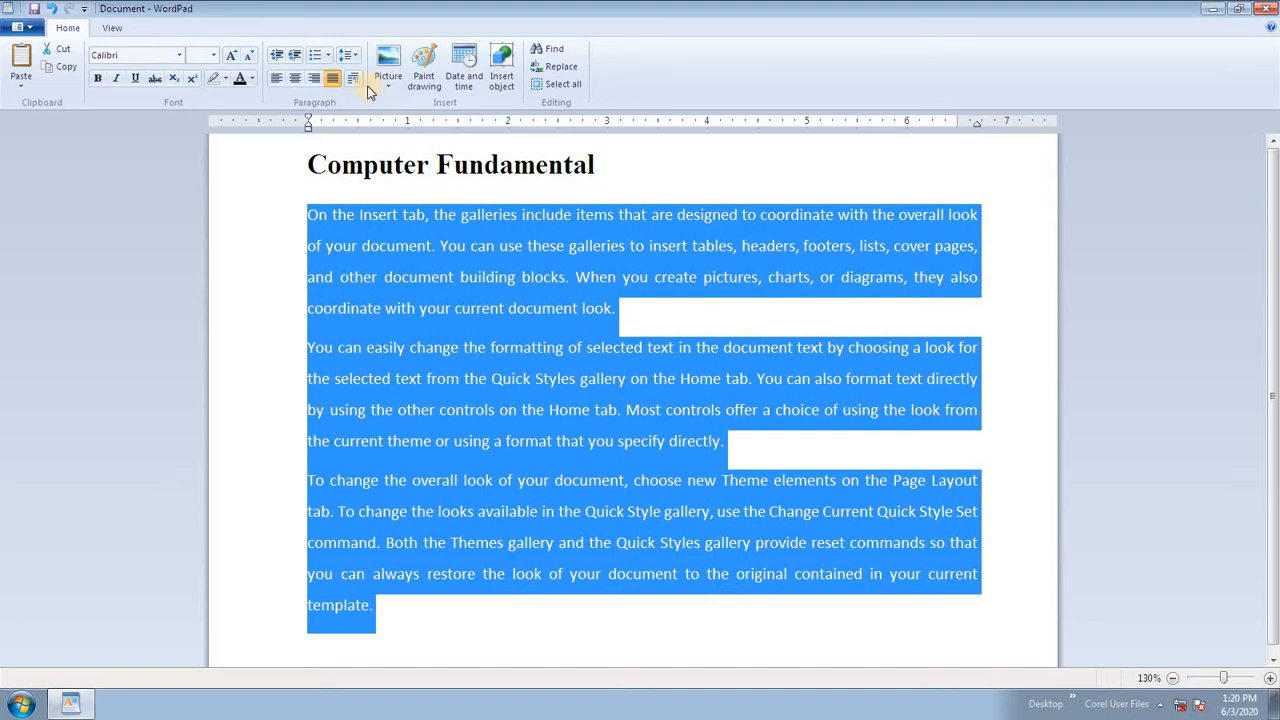
click(356, 58)
click(427, 265)
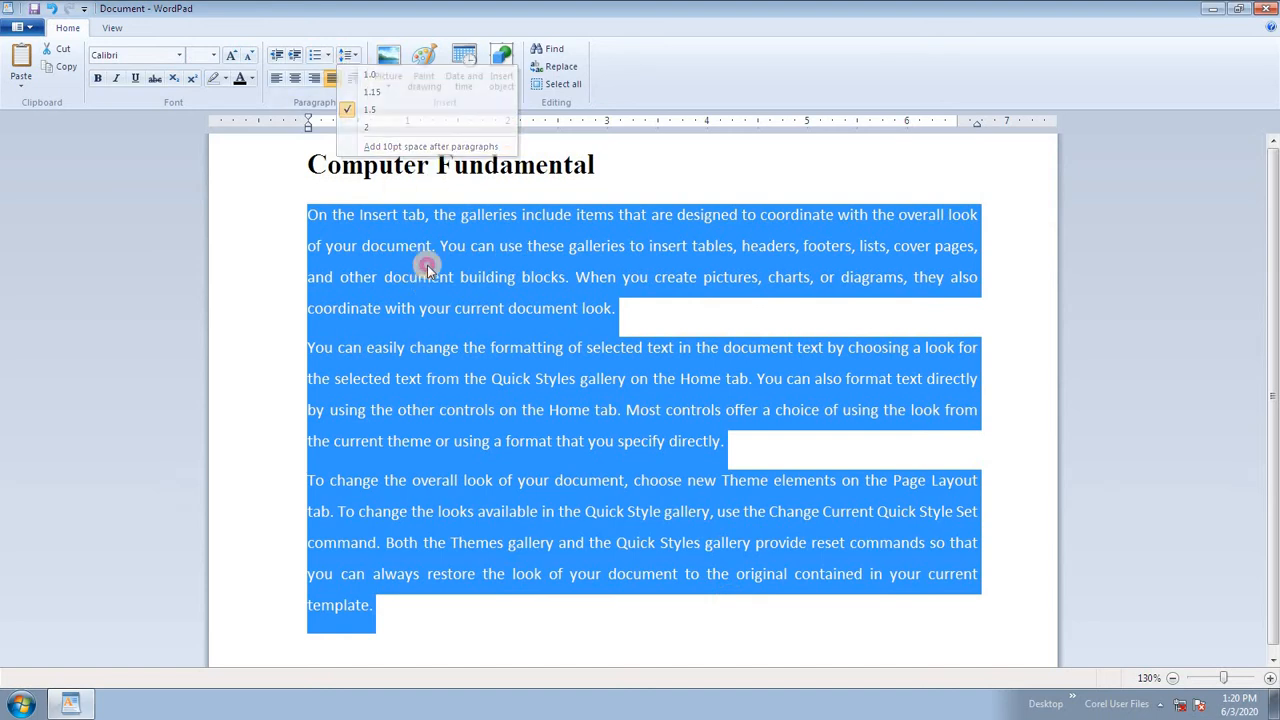
click(352, 58)
click(372, 141)
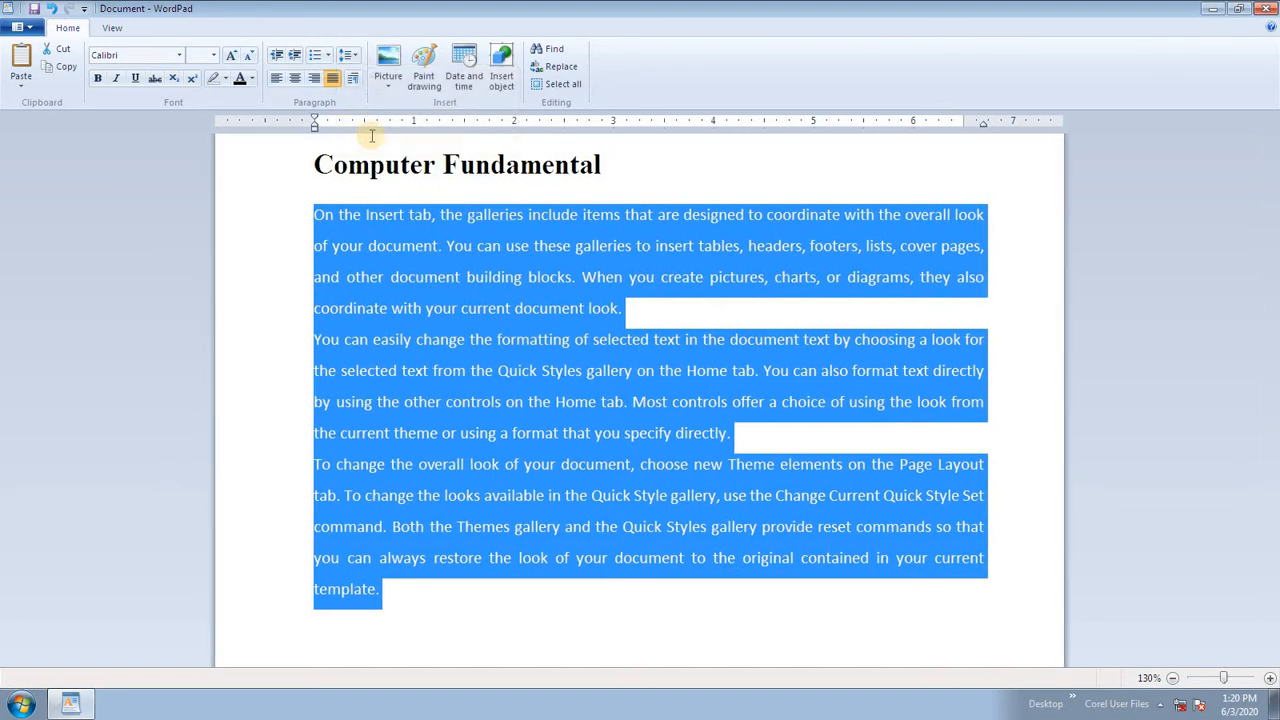
click(508, 345)
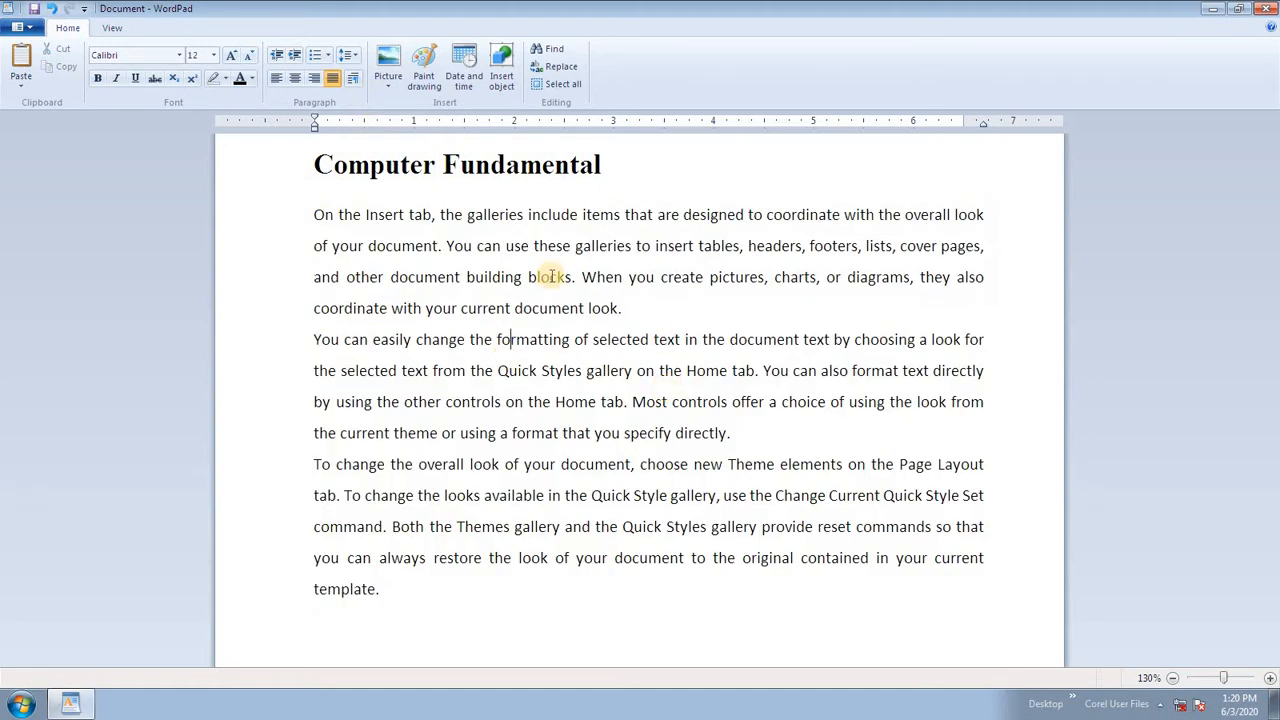
Add the 10pt space after paragraphs to the three body paragraphs and deselect them
drag(467, 214, 758, 526)
click(346, 62)
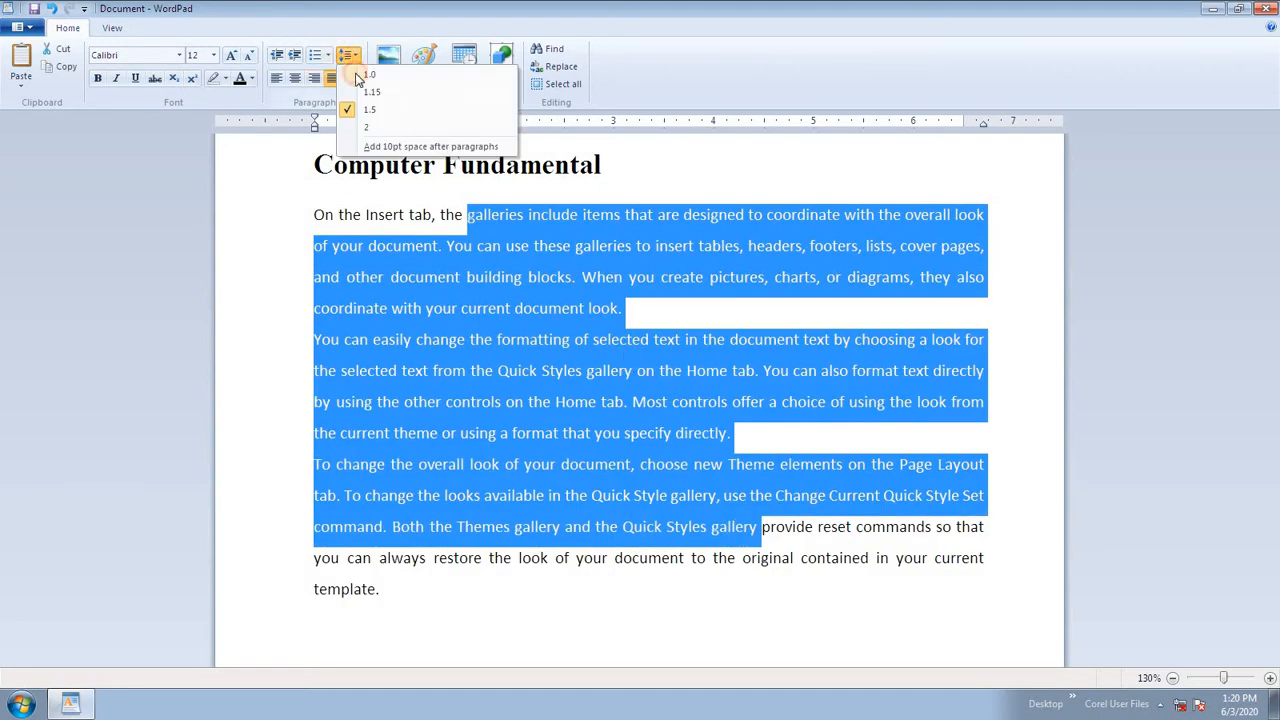
click(374, 141)
click(445, 310)
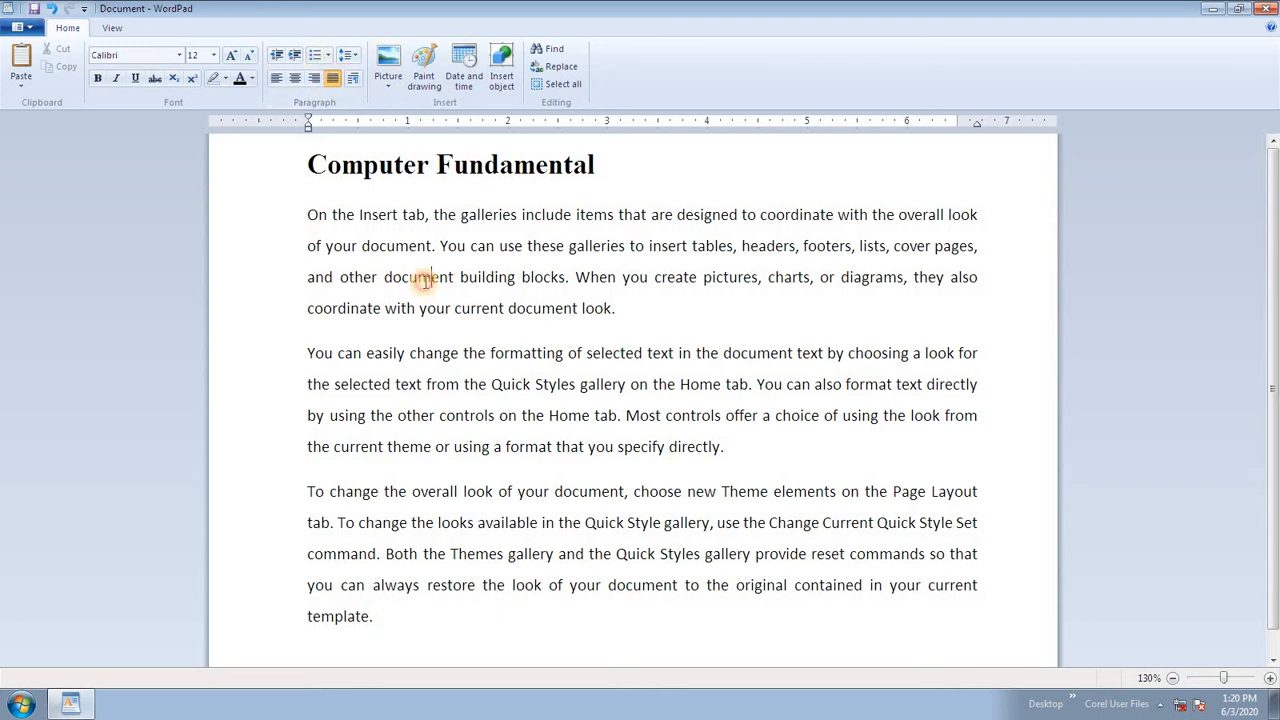
Turn the three body paragraphs into a numbered list in the 1., 2., 3. style and deselect them
drag(300, 217, 566, 623)
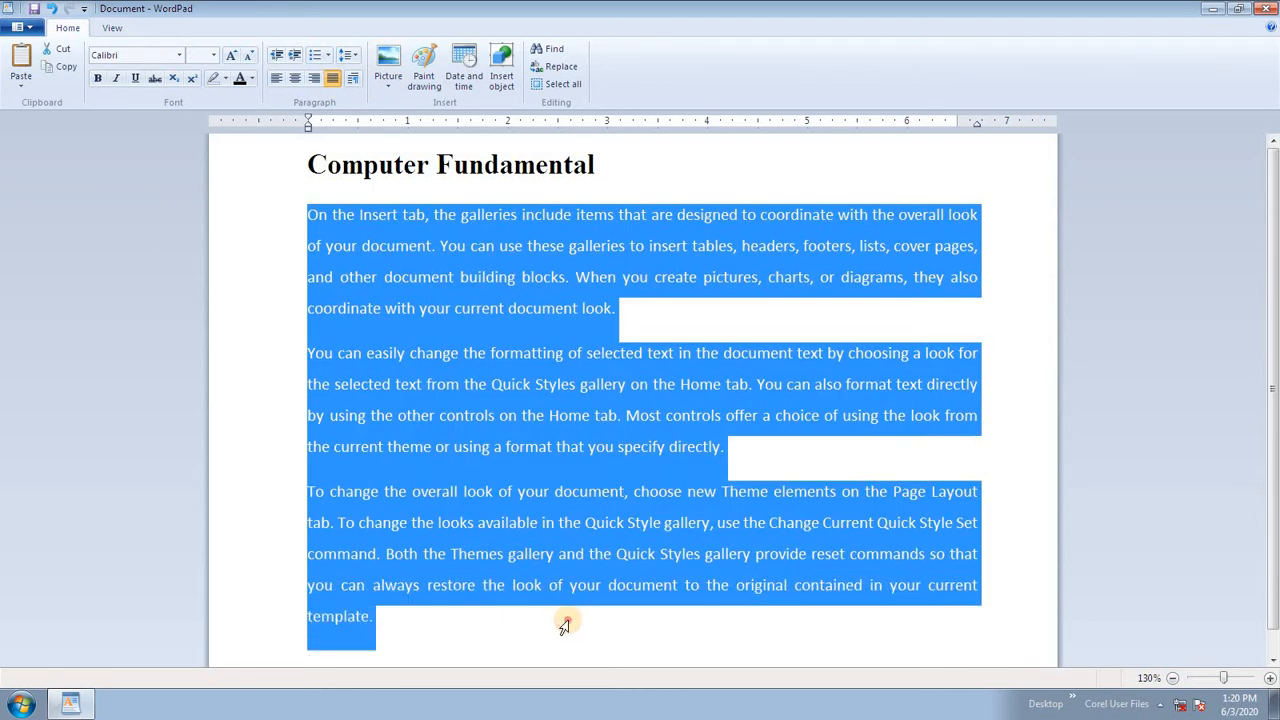
click(325, 57)
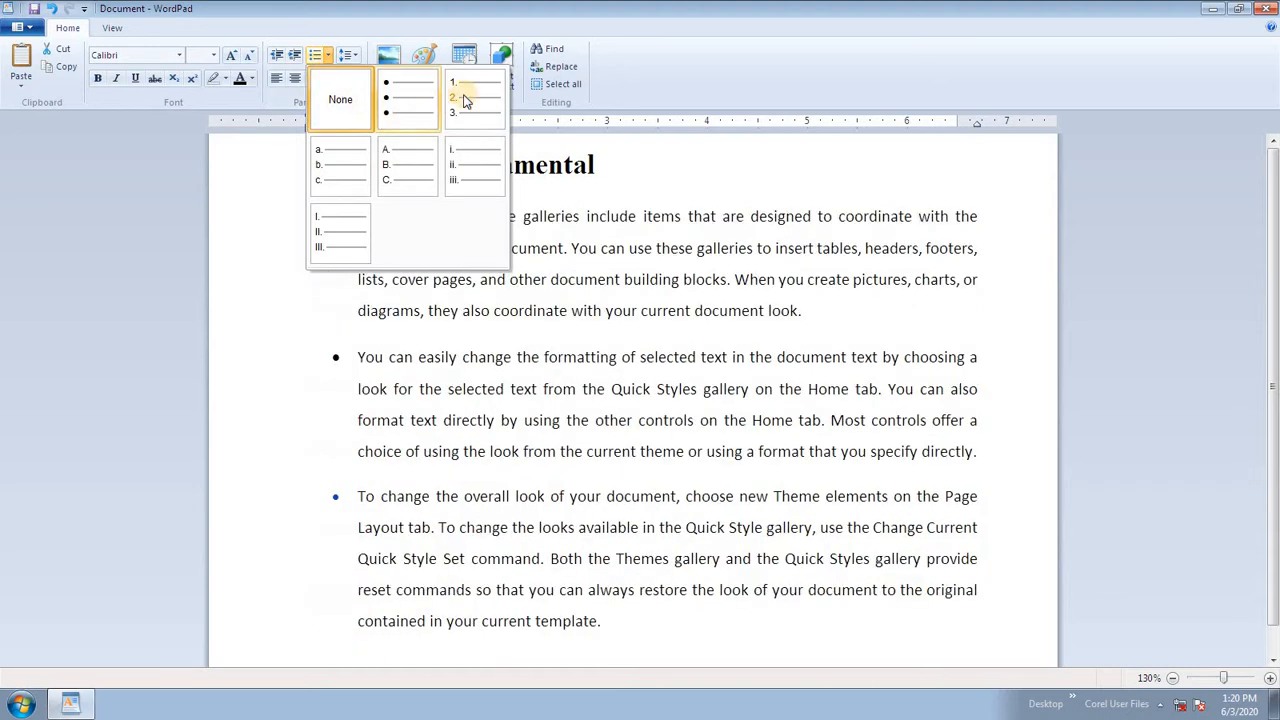
click(466, 96)
click(562, 306)
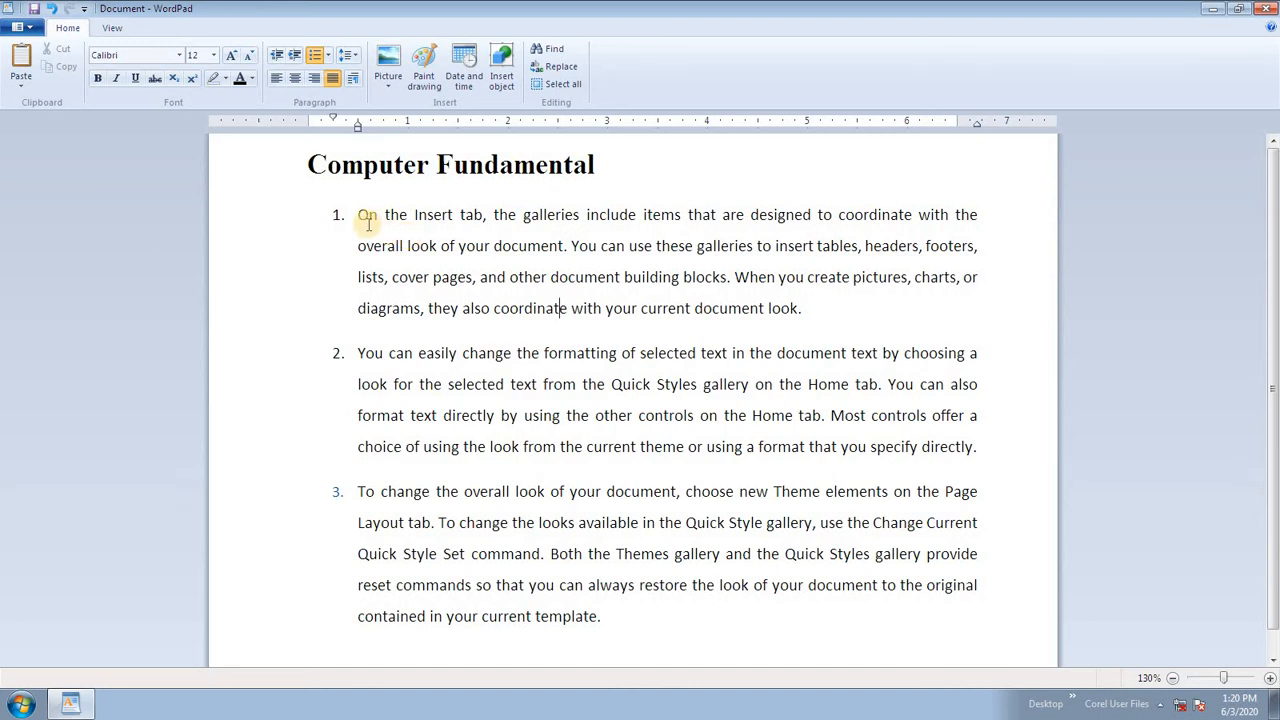
Preview other list styles such as A., B., C. on the three list items, reapply the 1., 2., 3. style and deselect
drag(380, 216, 638, 590)
click(326, 55)
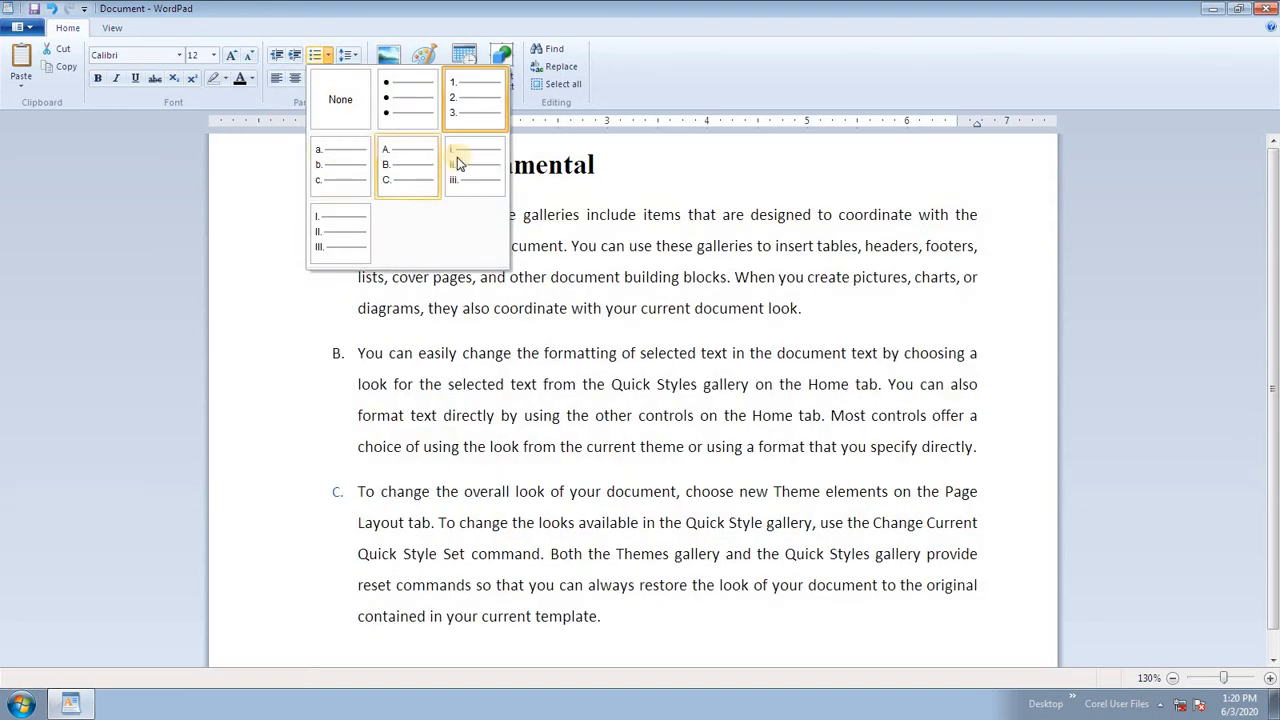
click(479, 108)
click(535, 313)
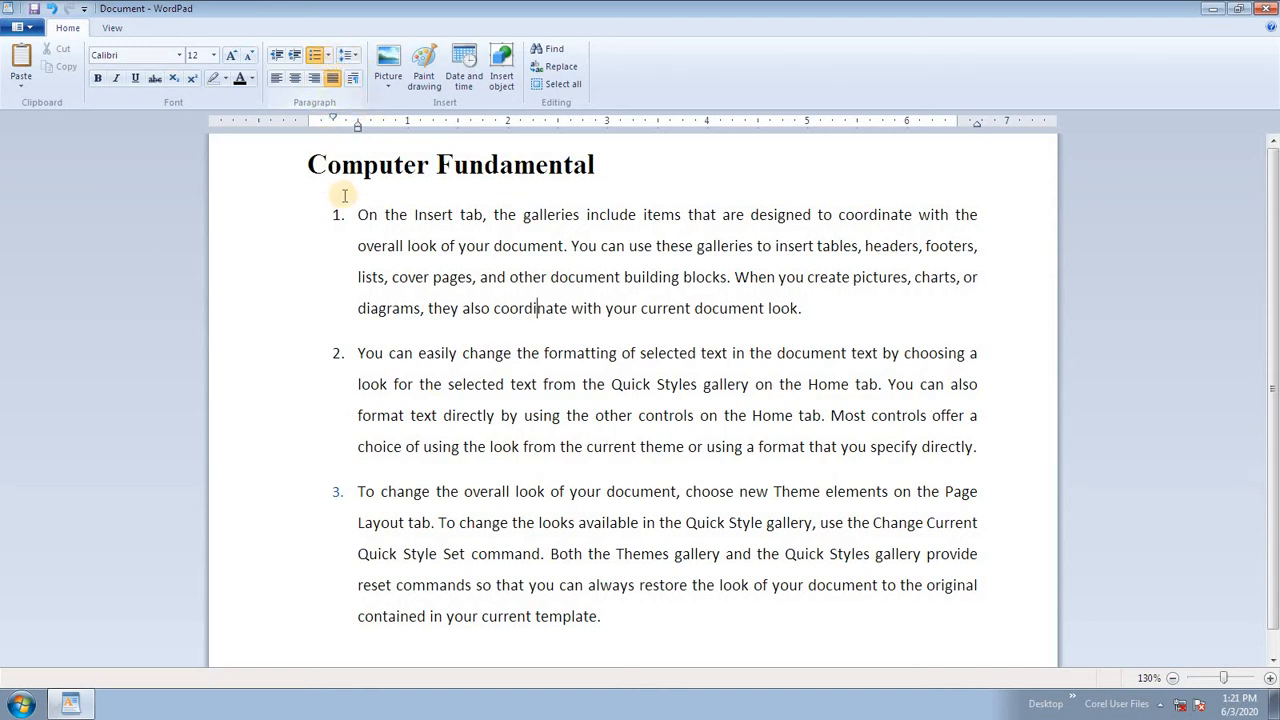
Remove the list numbering from the three body paragraphs by choosing the None list style, and deselect them
drag(360, 215, 662, 600)
click(327, 55)
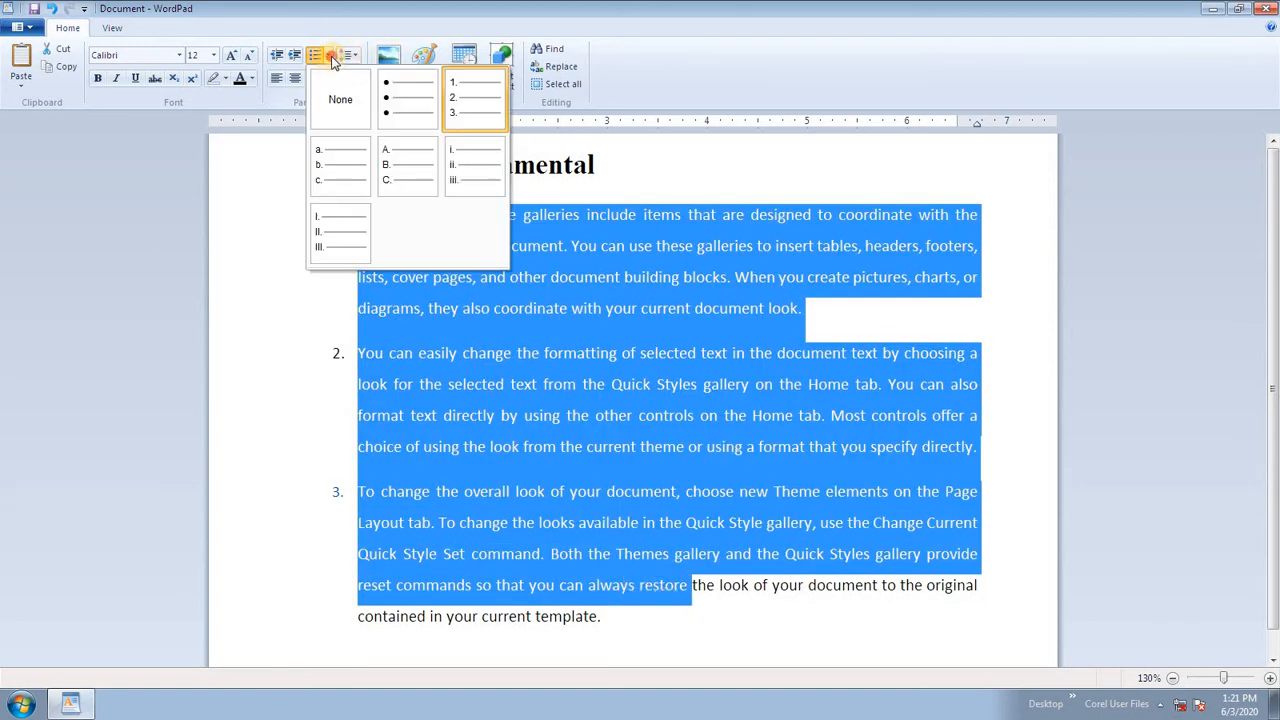
click(332, 90)
click(532, 399)
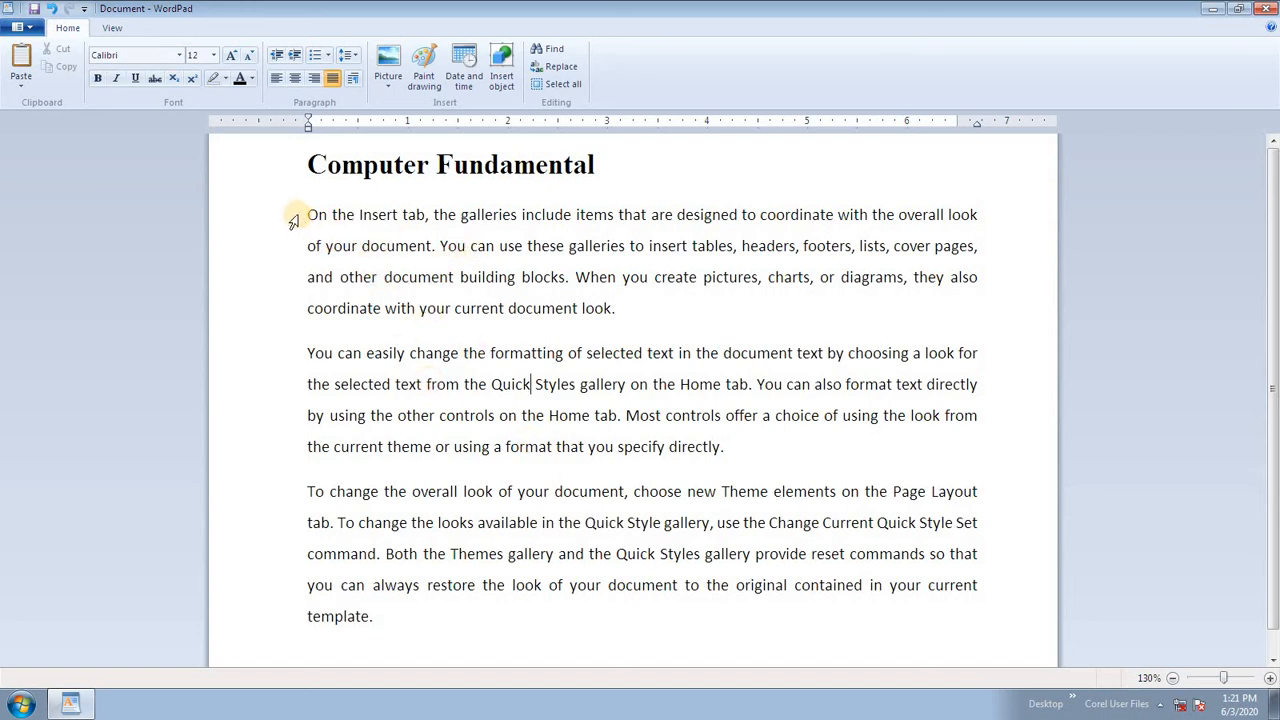
click(416, 250)
Set the left indentation of the three body paragraphs to 1 inch and the right indentation to 0, and check the layout
drag(310, 214, 560, 617)
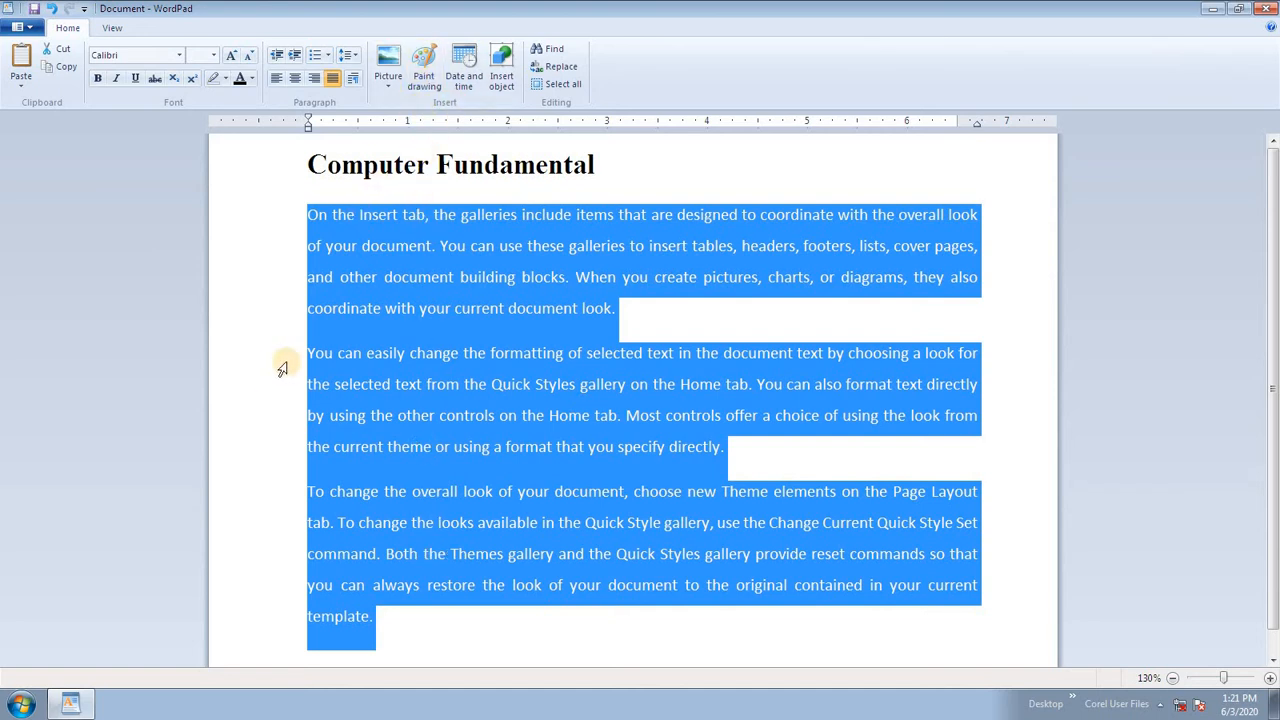
click(356, 80)
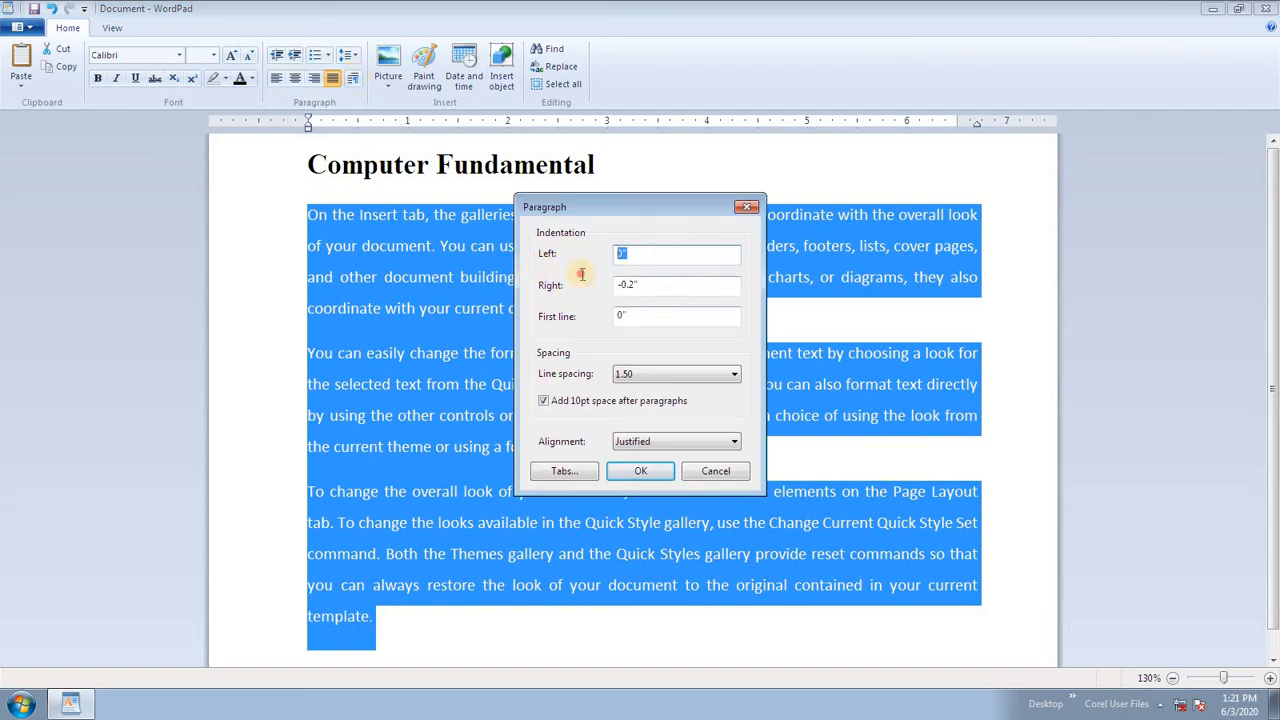
key(Tab)
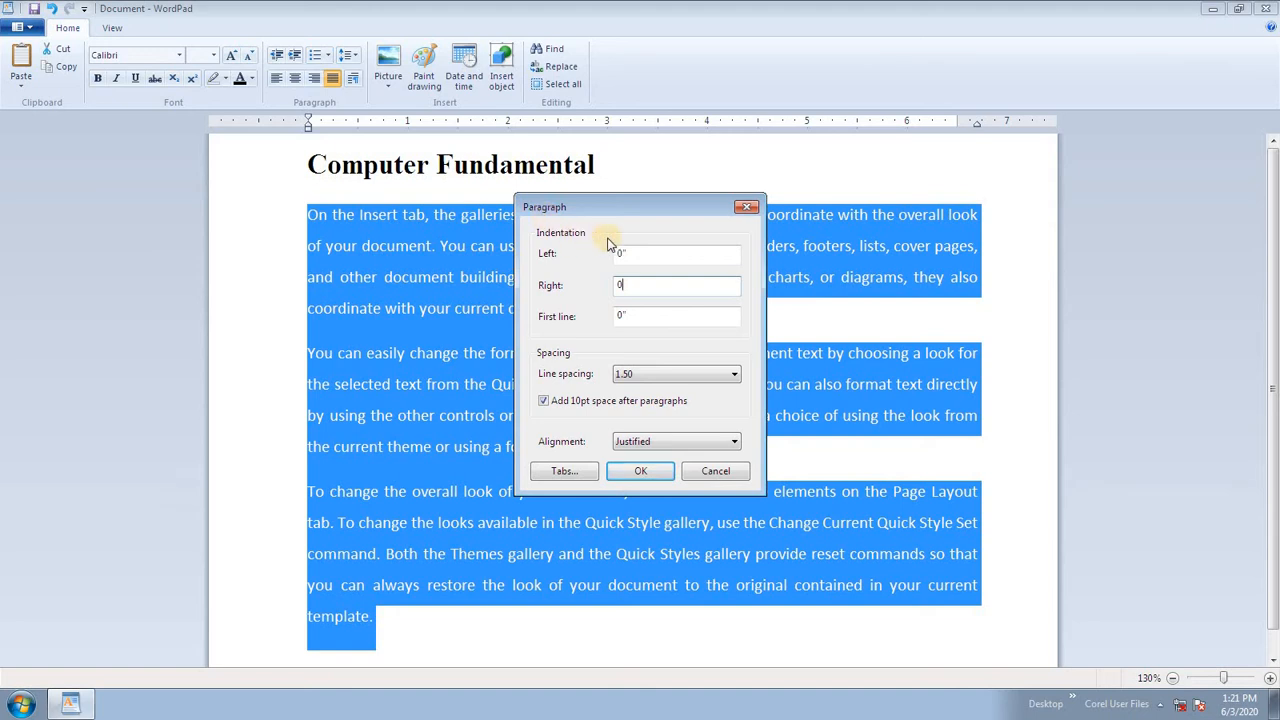
double_click(658, 251)
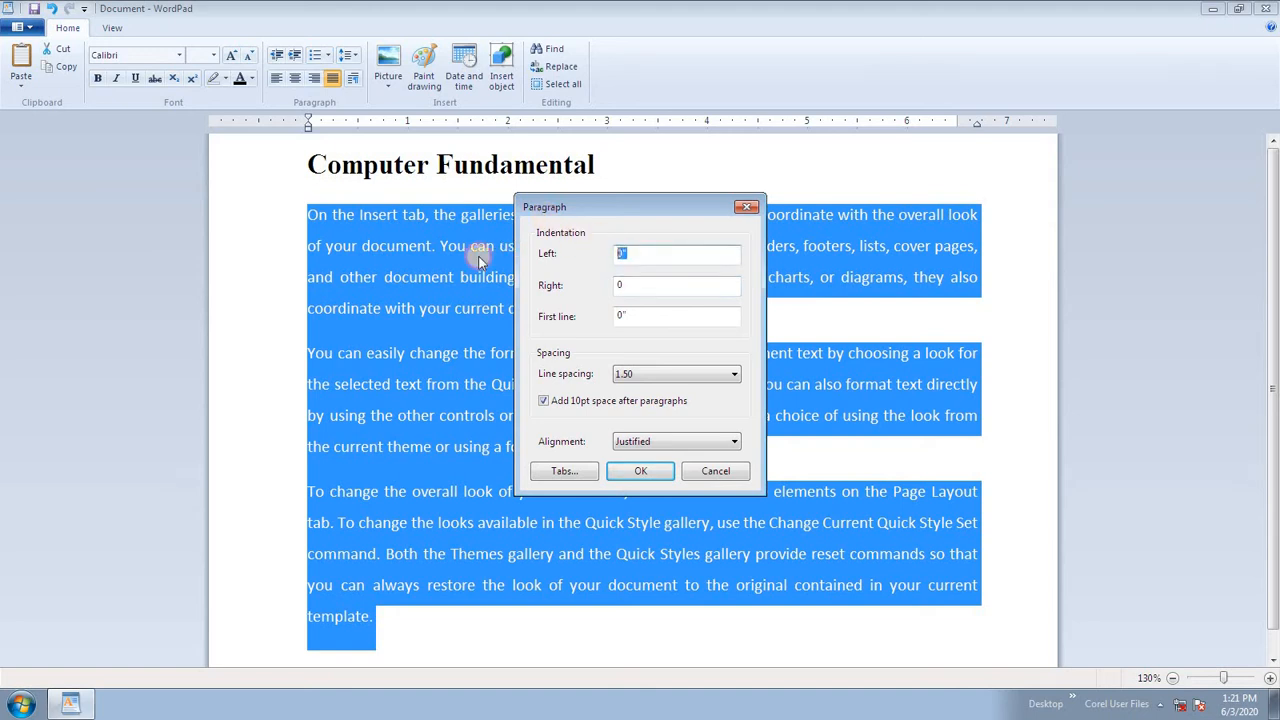
text(1)
click(641, 470)
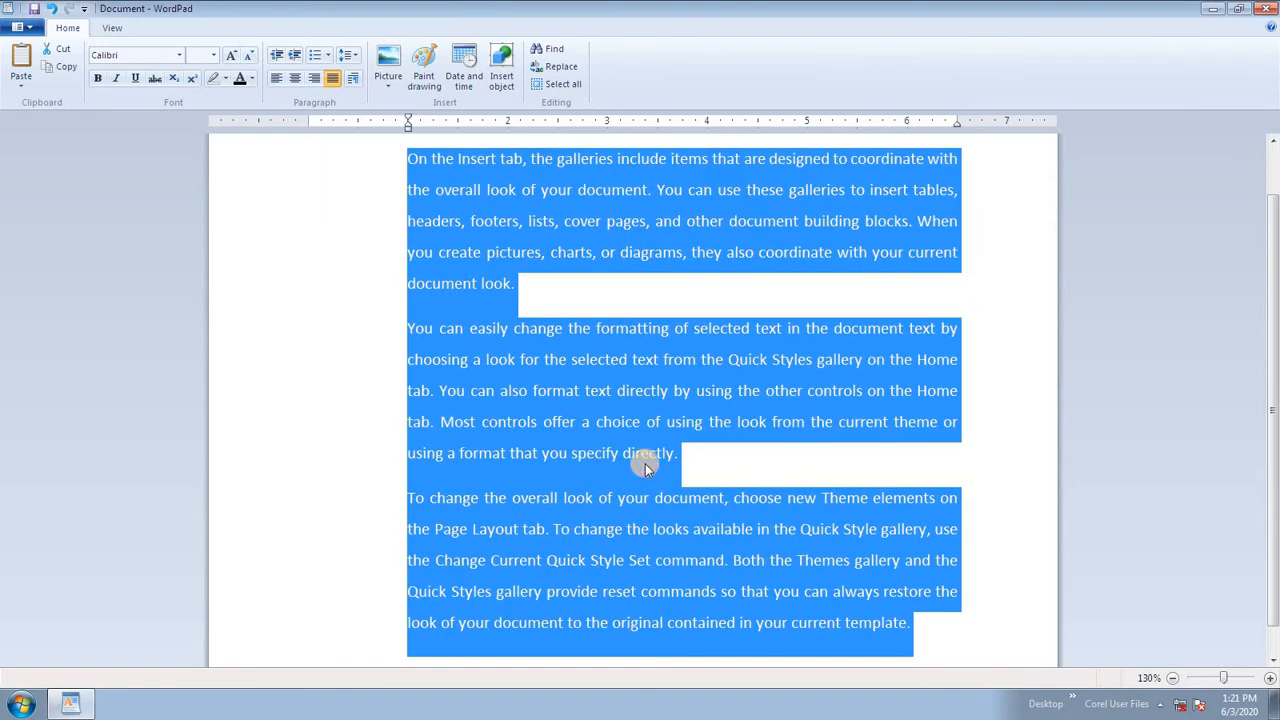
click(532, 352)
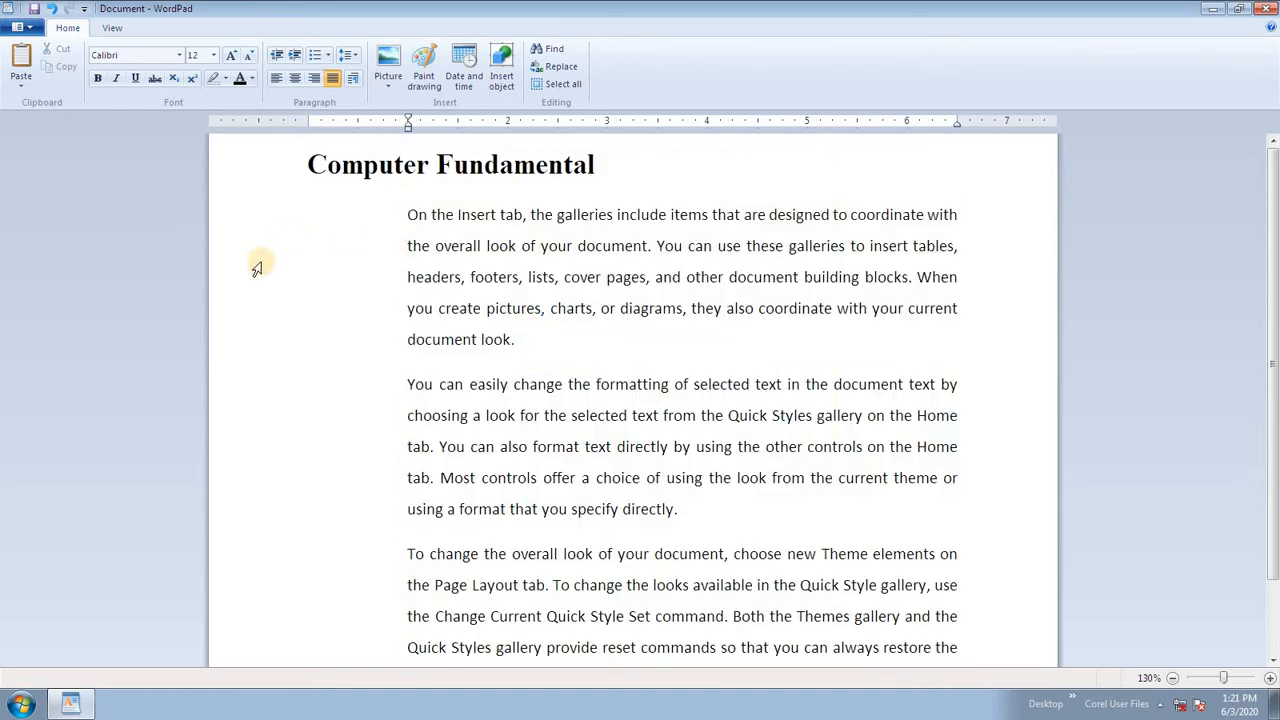
scroll(331, 457, down, 2)
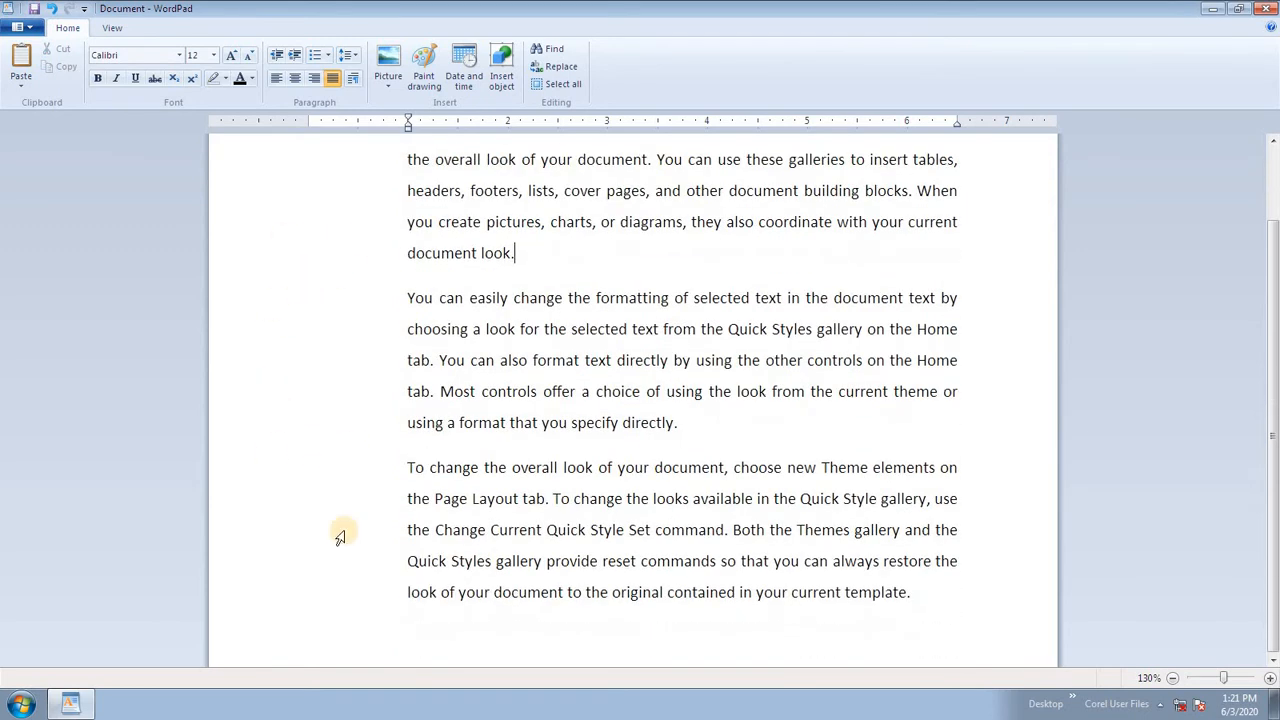
scroll(398, 510, up, 2)
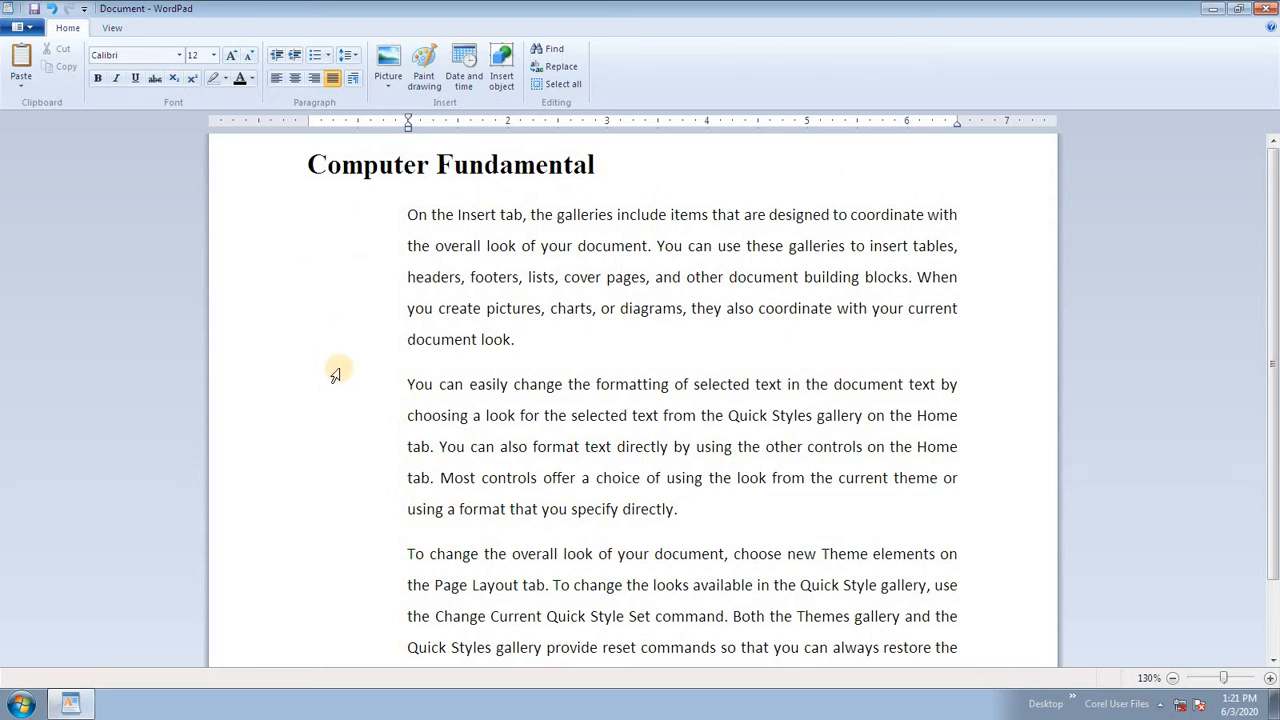
Set the left indentation of the three body paragraphs to 0 and deselect them
drag(409, 214, 733, 648)
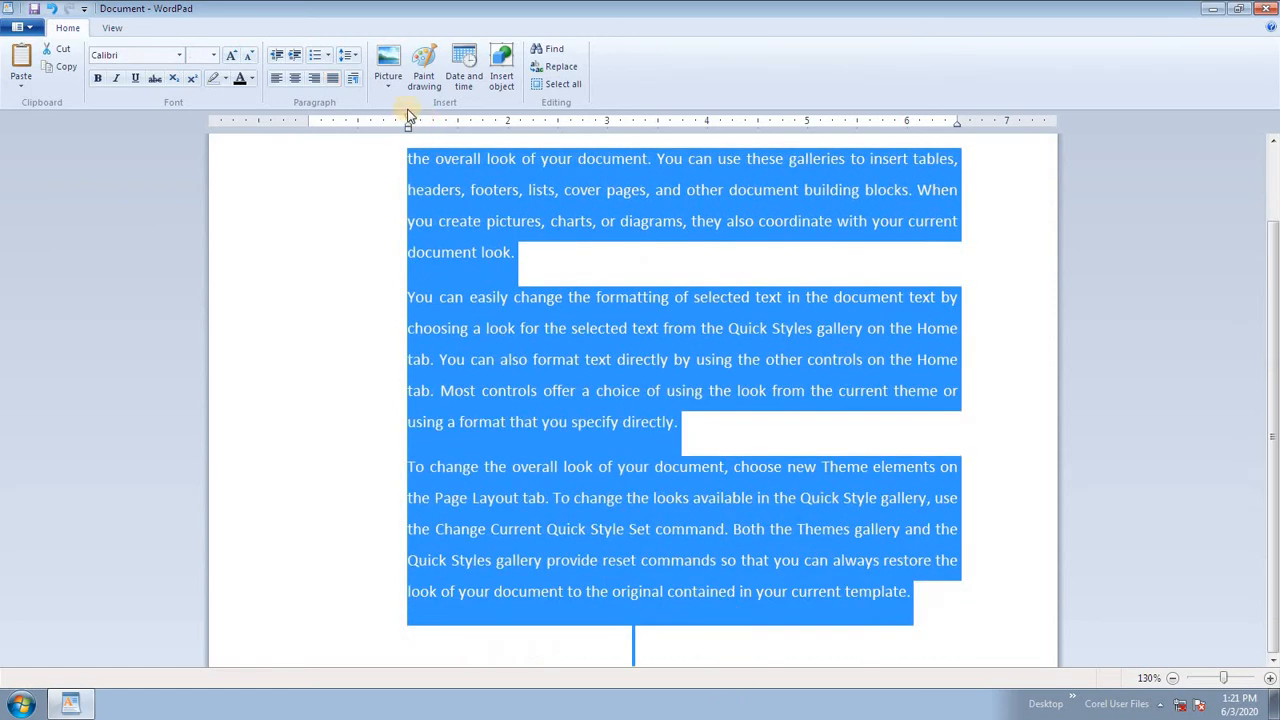
click(356, 79)
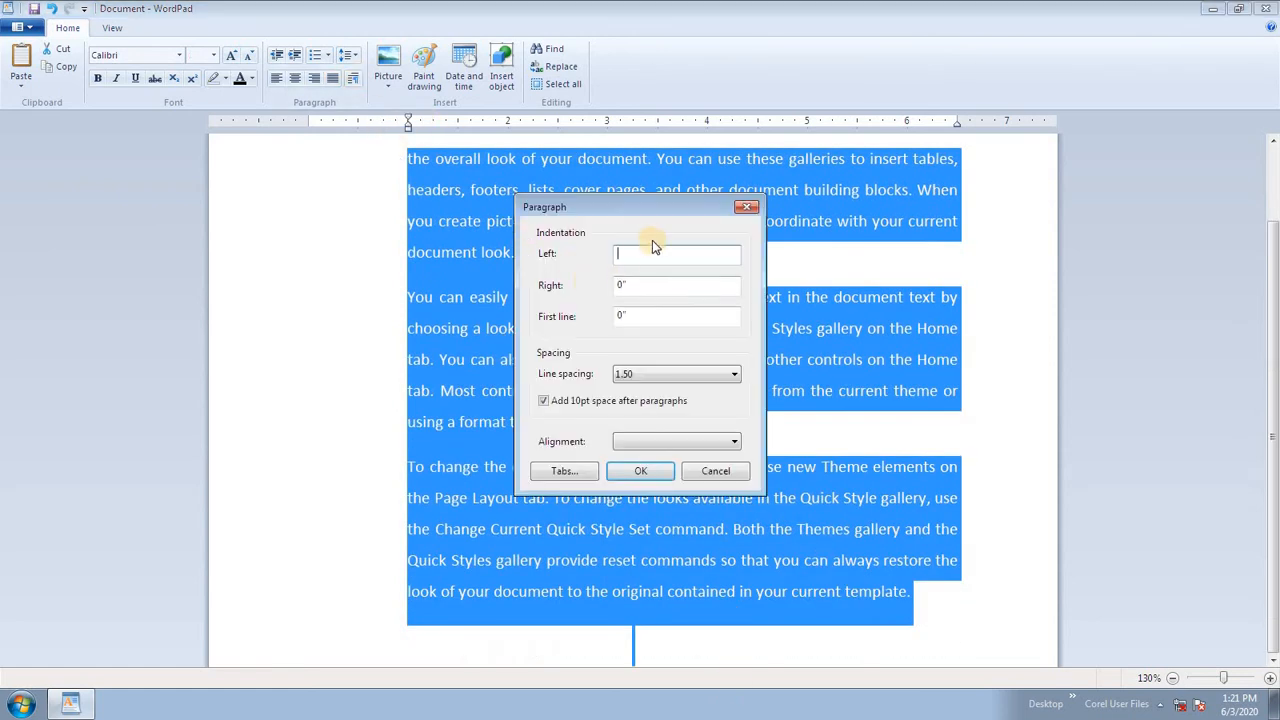
text(0)
click(651, 471)
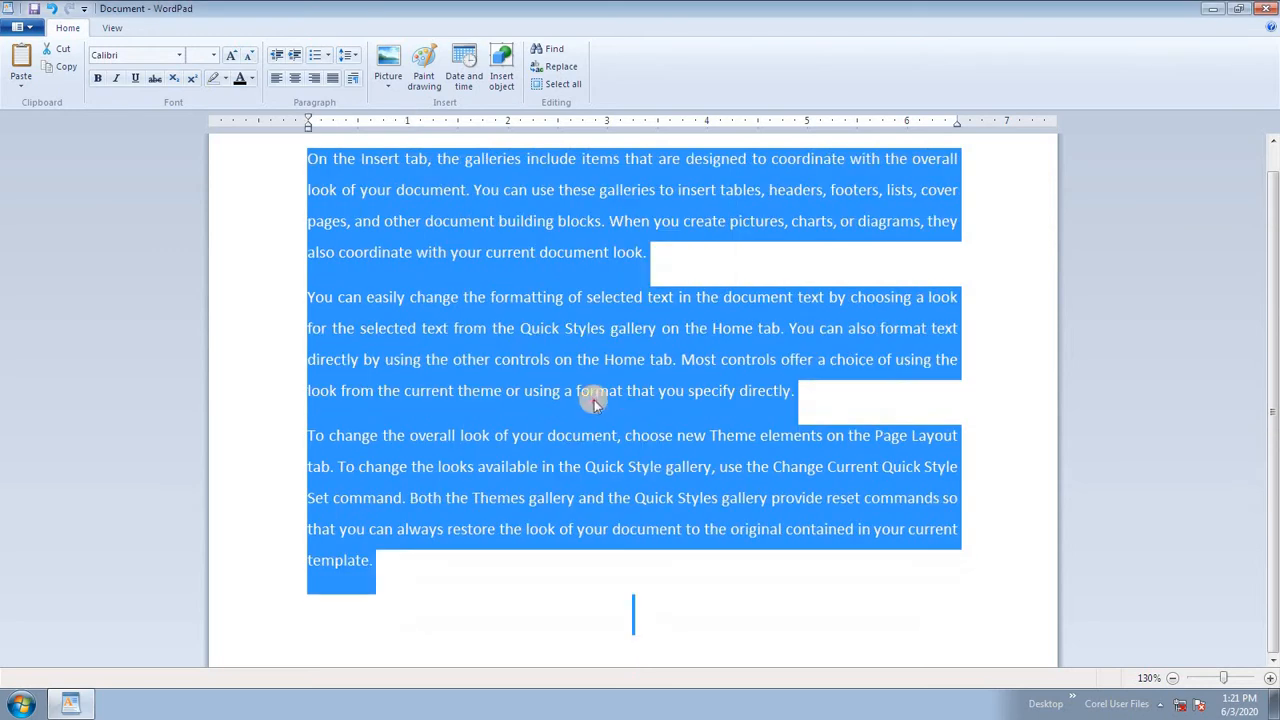
click(593, 393)
scroll(593, 393, up, 1)
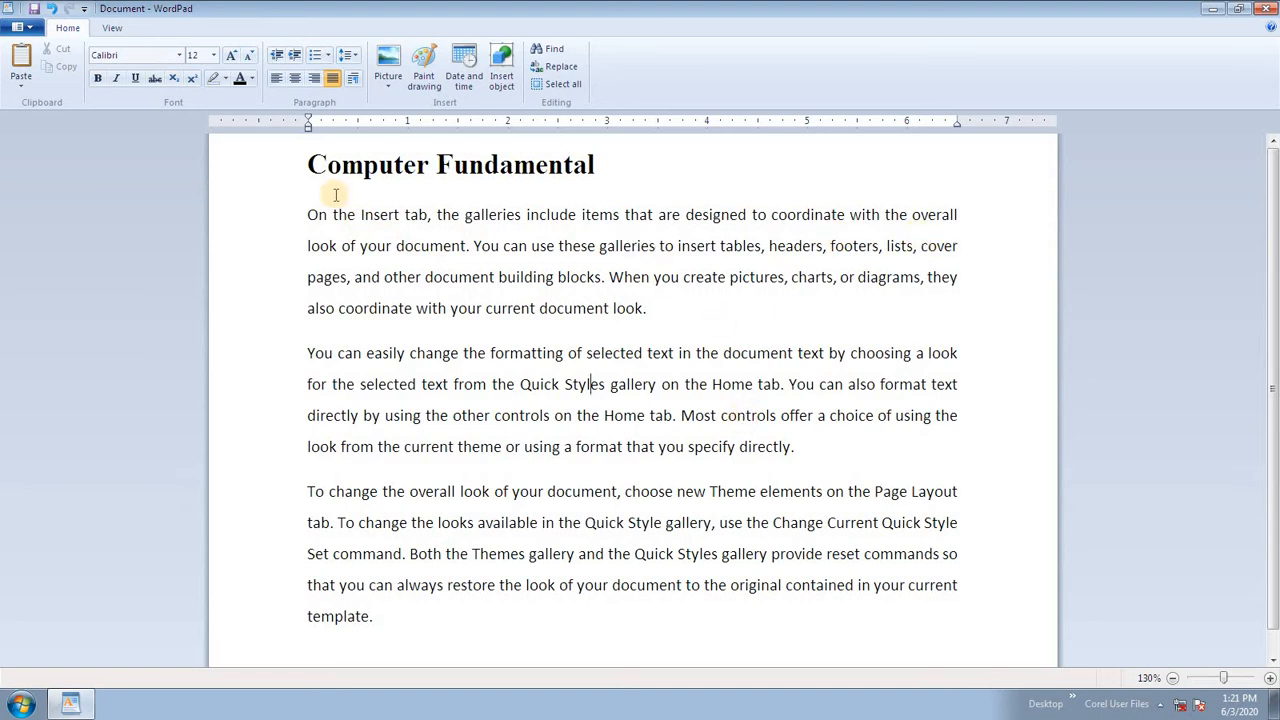
Set the right indentation of the three body paragraphs to 2 inches, deselect them and check the layout
drag(307, 214, 376, 630)
click(353, 79)
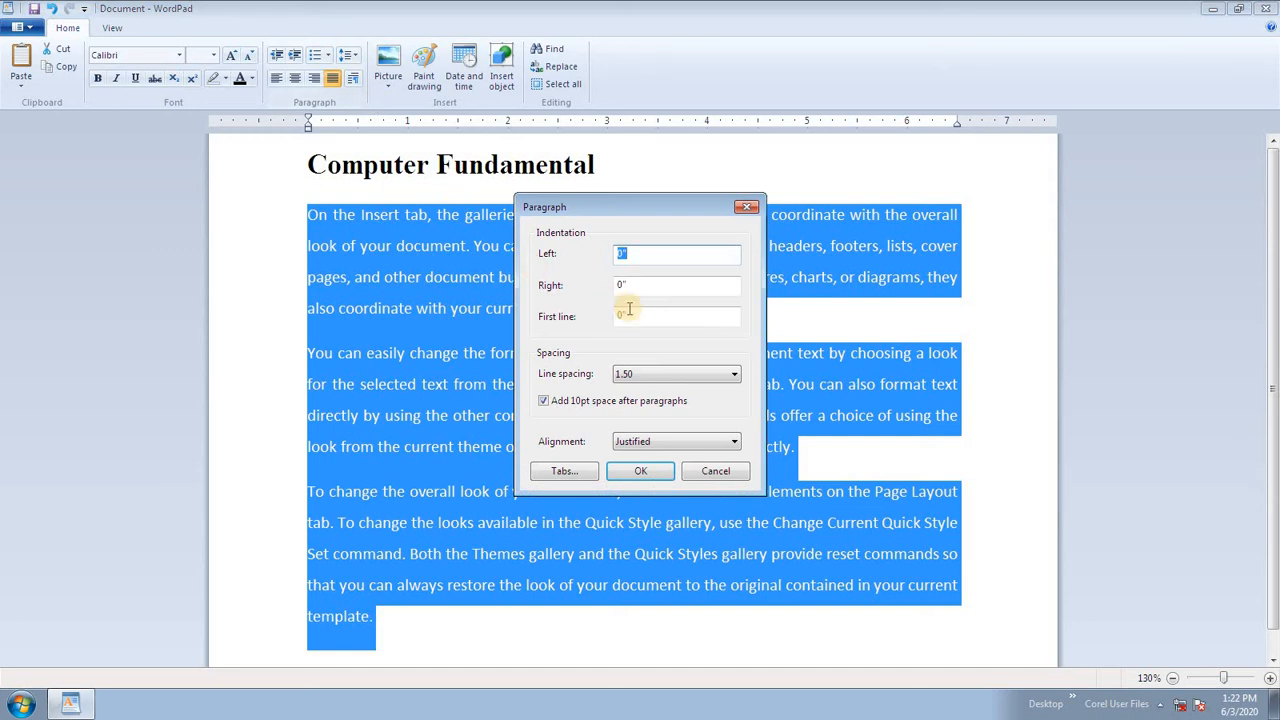
key(Tab)
text(1)
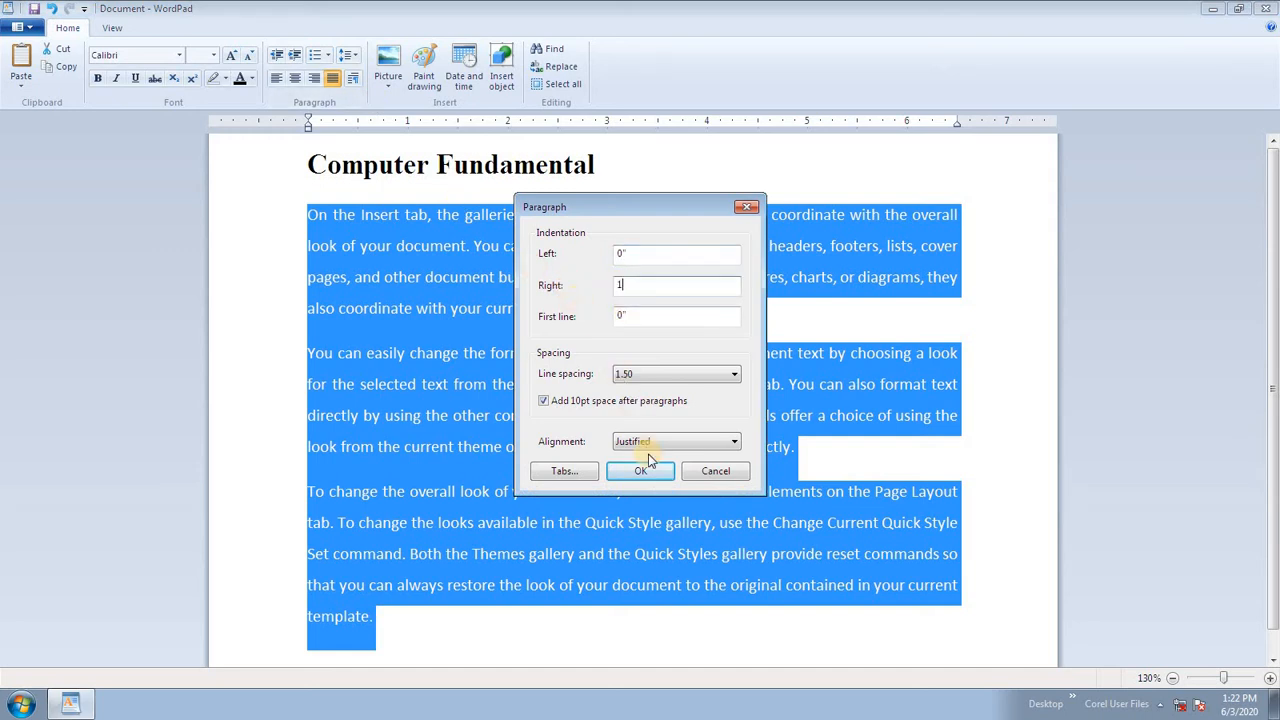
double_click(622, 285)
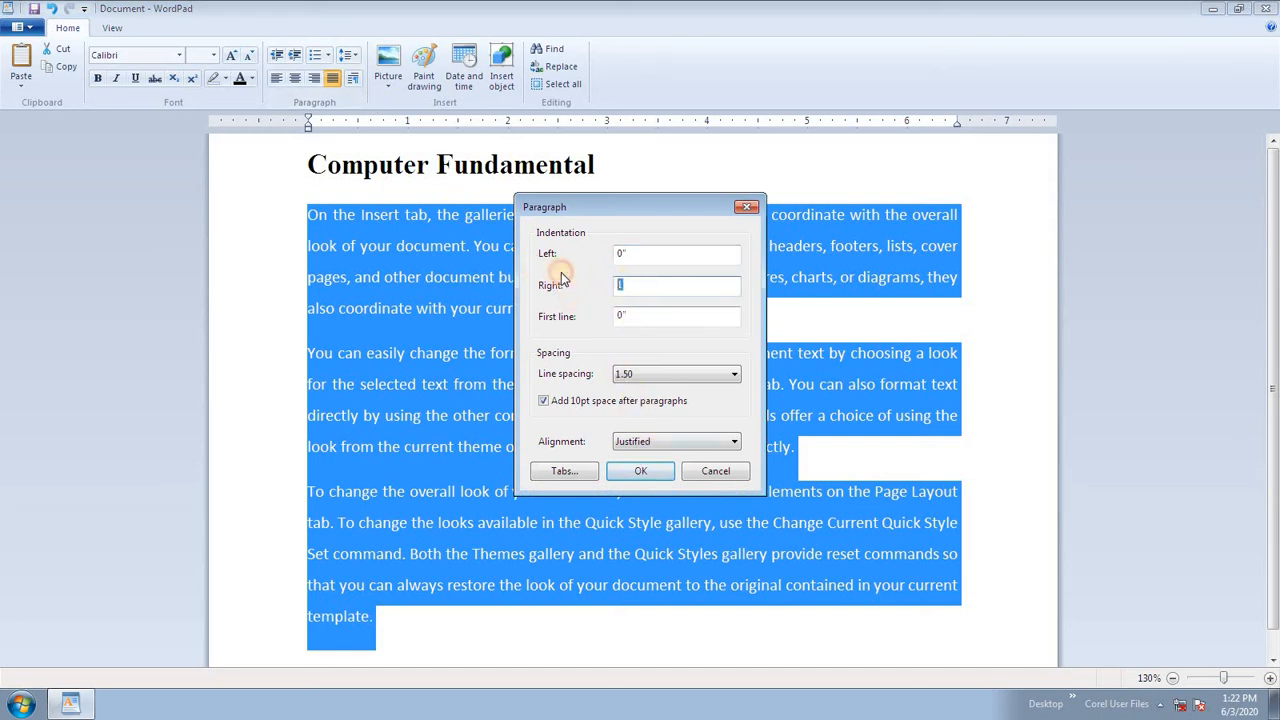
click(640, 470)
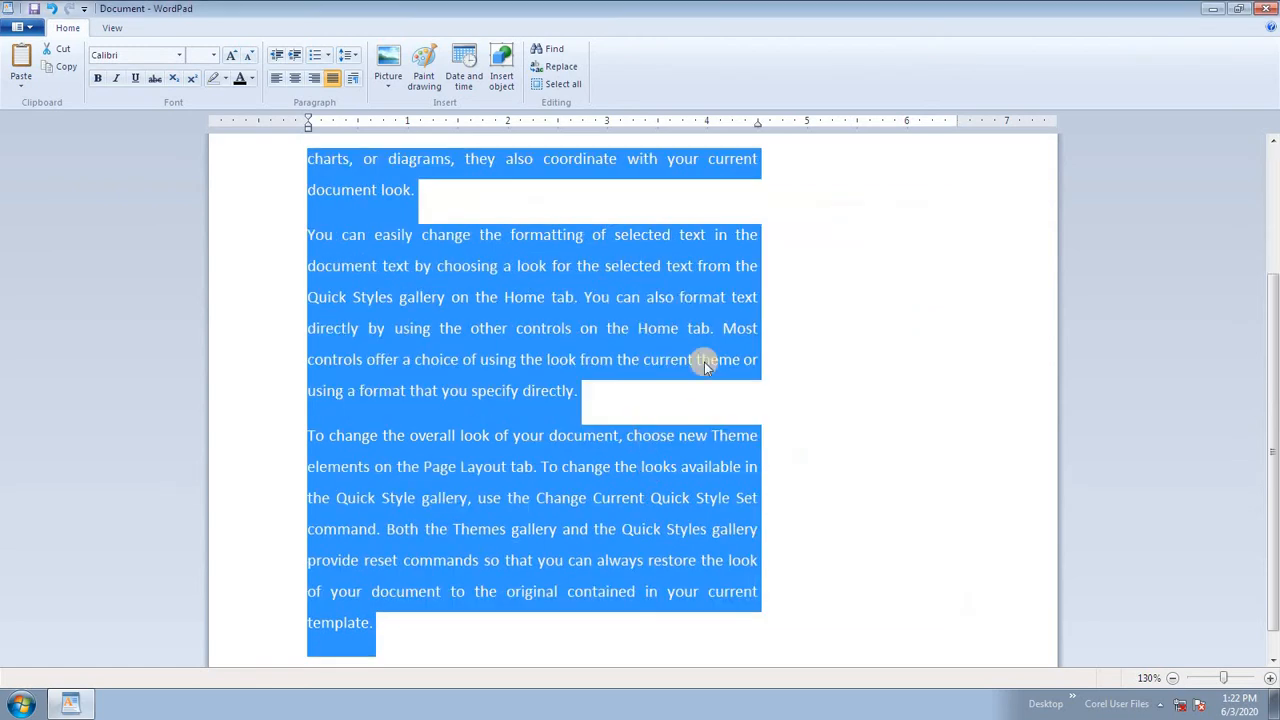
click(833, 318)
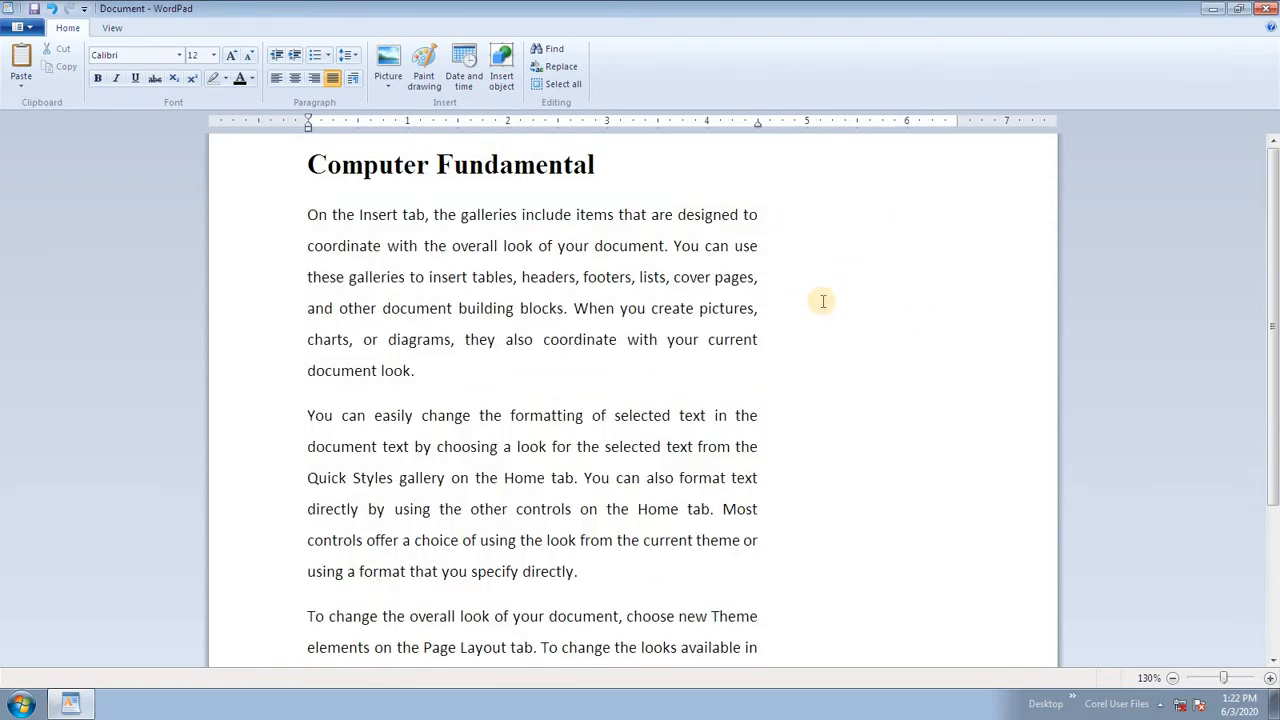
scroll(901, 528, down, 3)
scroll(857, 526, up, 3)
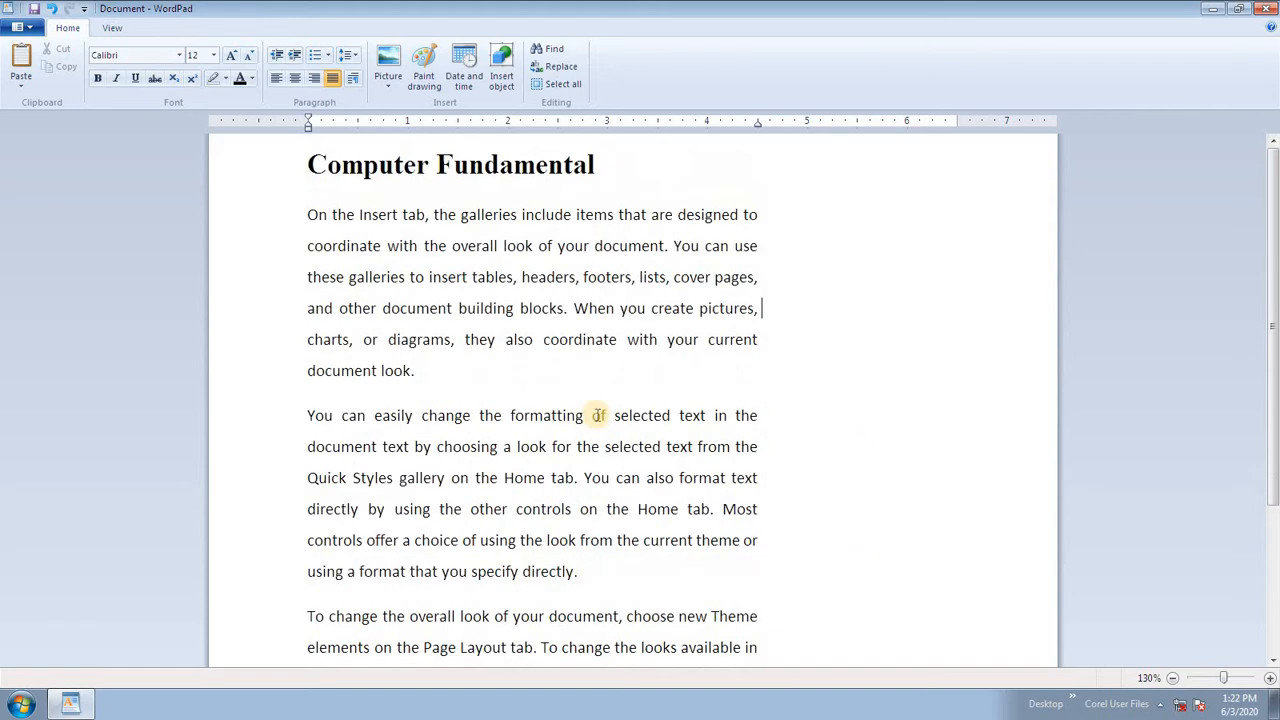
Set the right indentation of the three body paragraphs to 0 and deselect them
drag(312, 214, 722, 614)
click(352, 80)
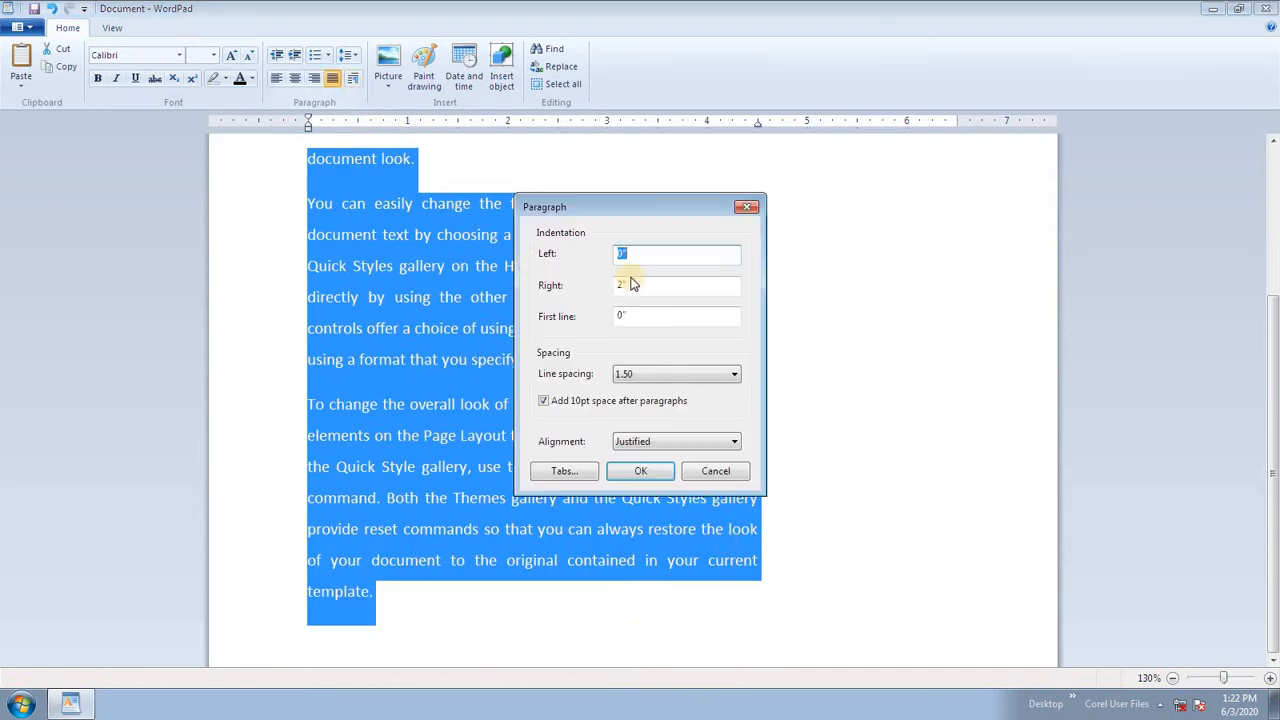
drag(634, 286, 557, 293)
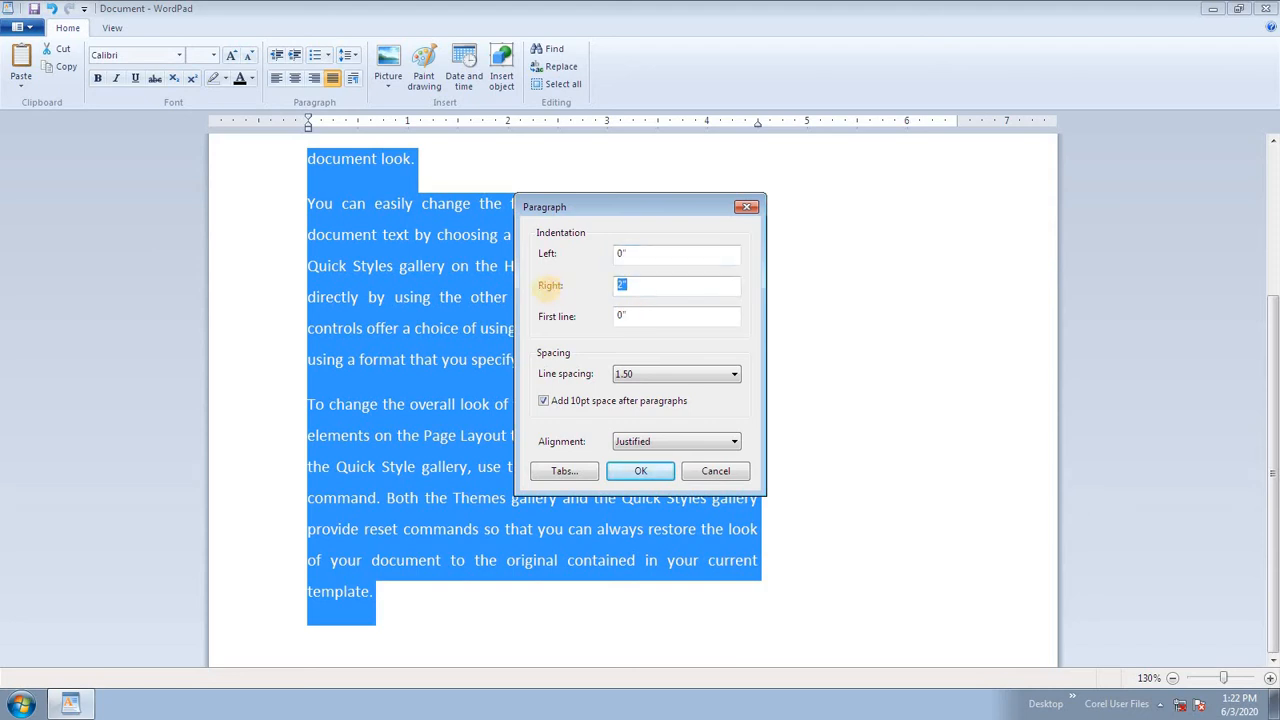
text(0)
click(640, 471)
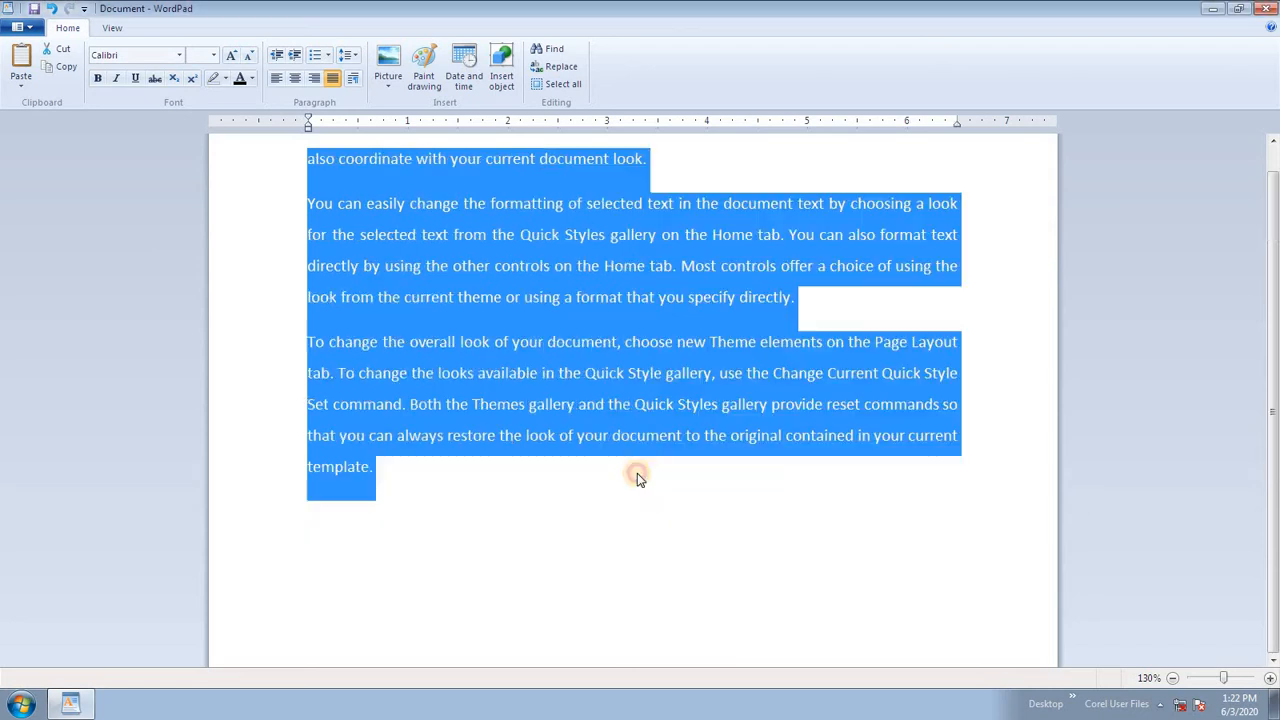
scroll(561, 399, up, 3)
click(447, 327)
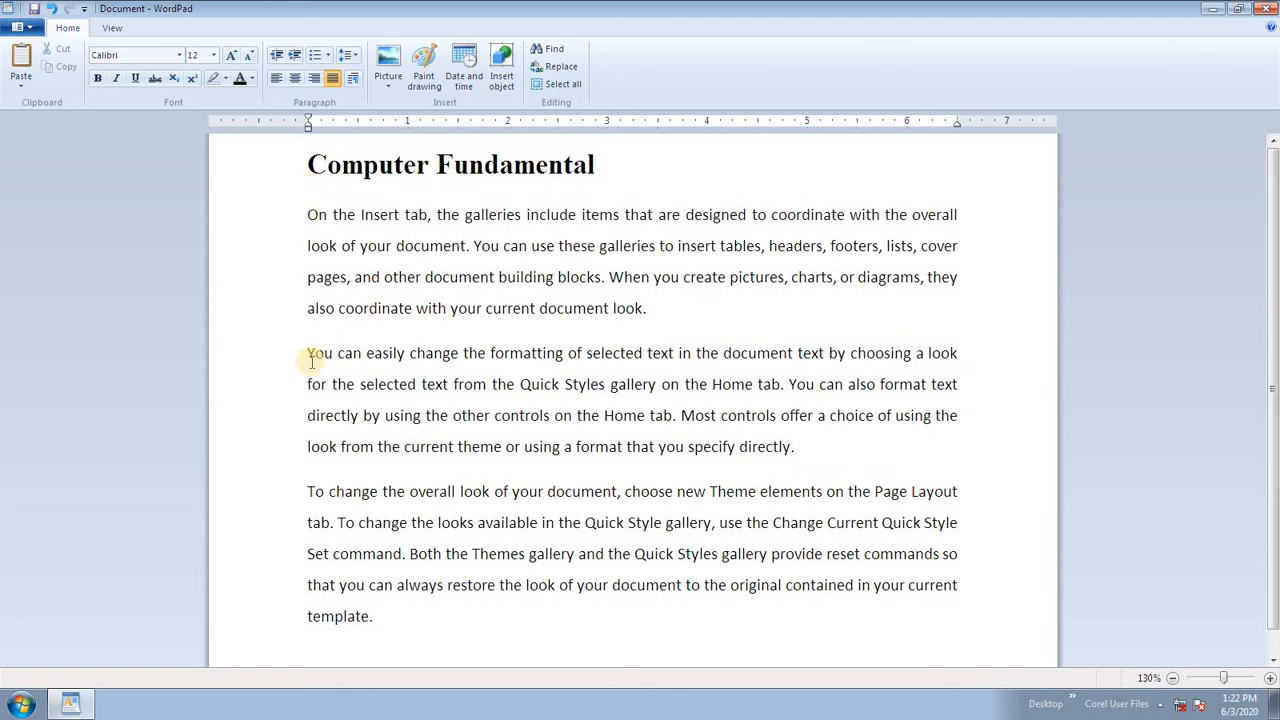
Set the first-line indentation of the three body paragraphs to 1 inch, deselect them and check the layout
drag(362, 214, 594, 568)
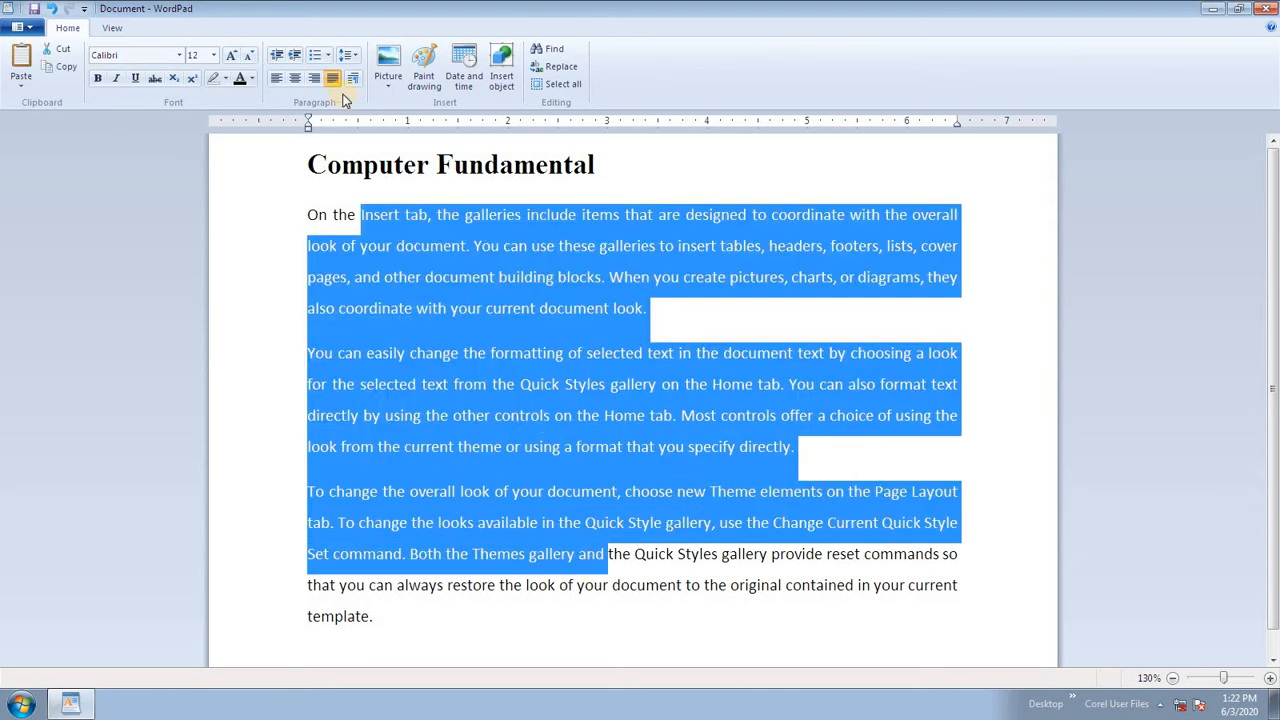
click(353, 78)
key(Tab)
key(Tab)
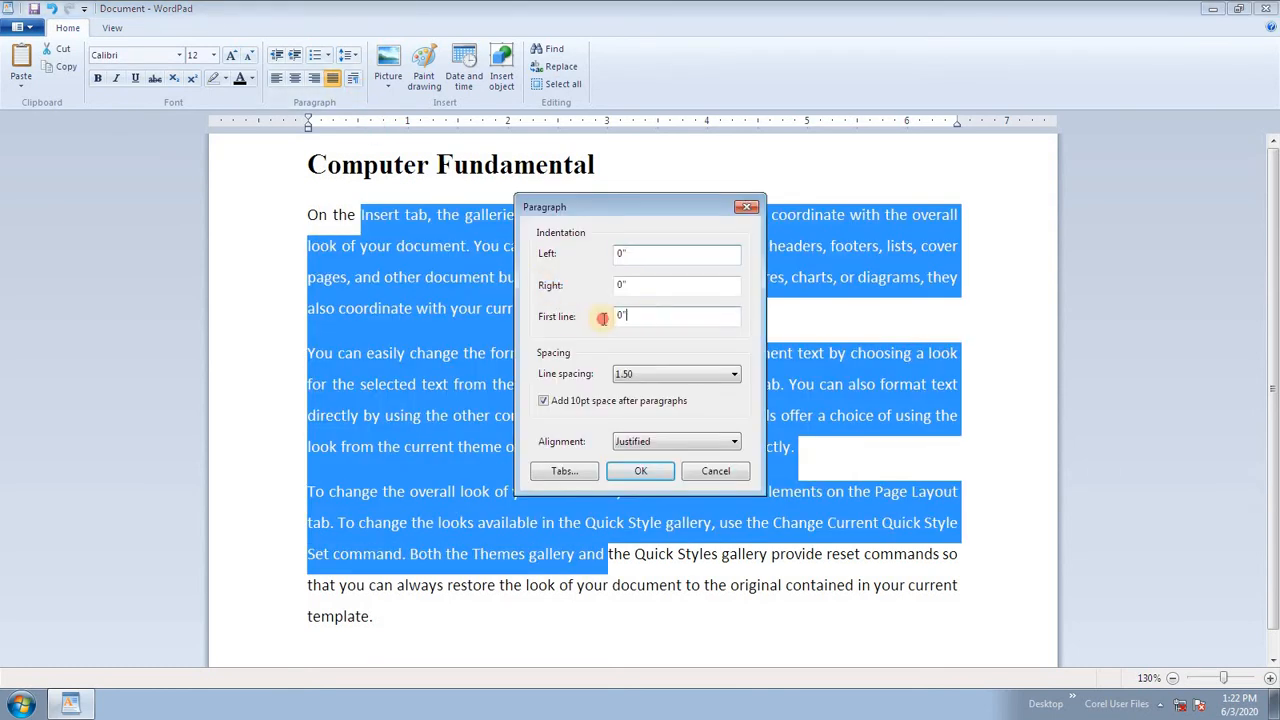
click(640, 470)
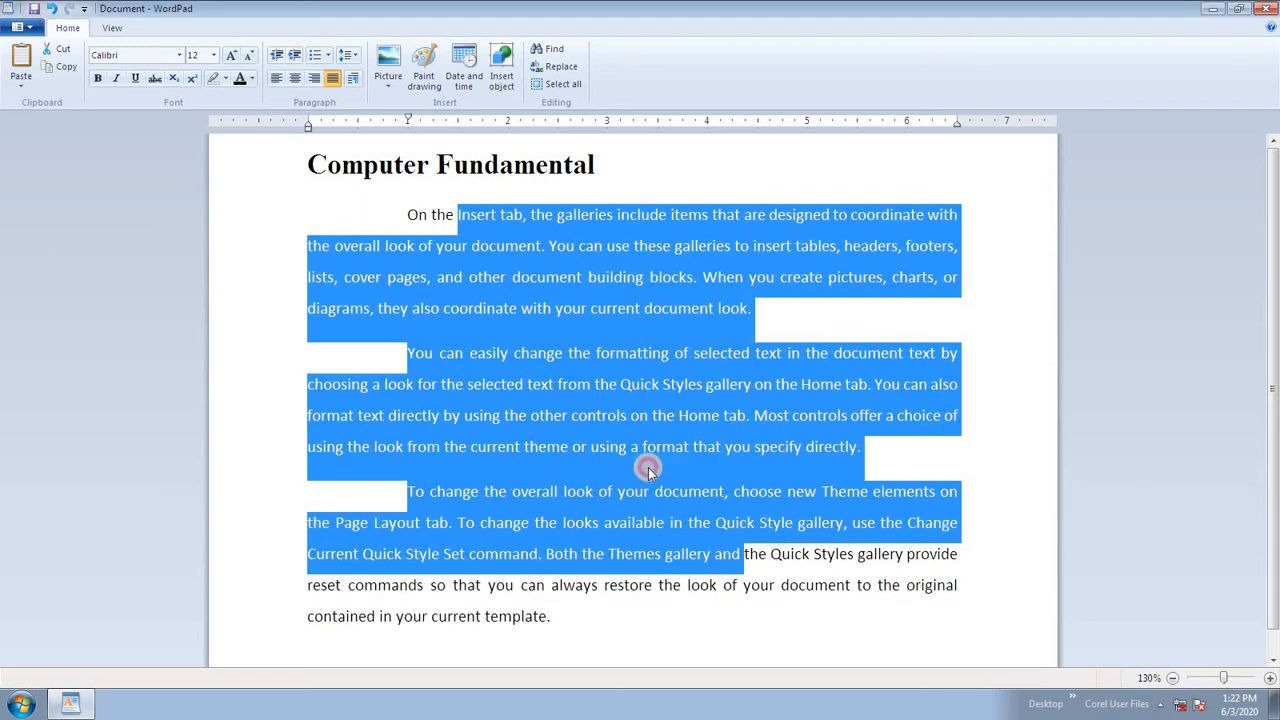
click(596, 400)
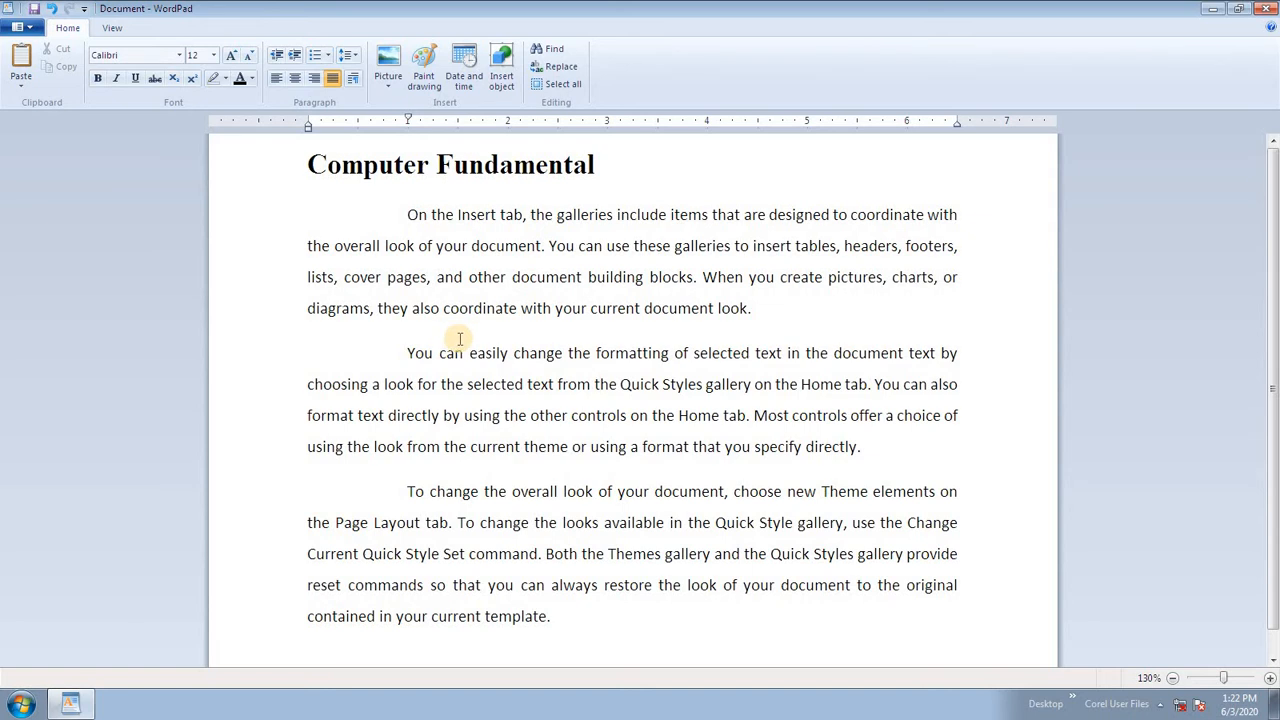
scroll(458, 338, down, 1)
scroll(459, 338, up, 1)
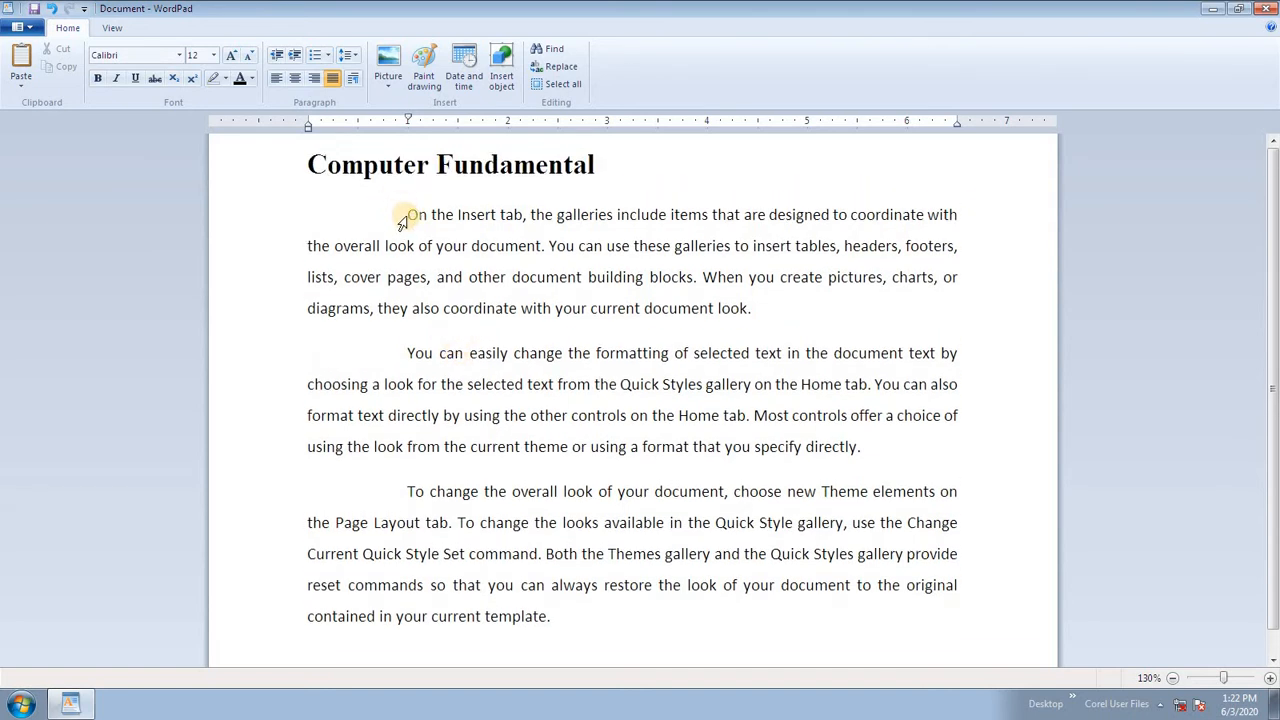
Set the first-line indentation of the three body paragraphs to 0 and deselect them
drag(409, 210, 720, 606)
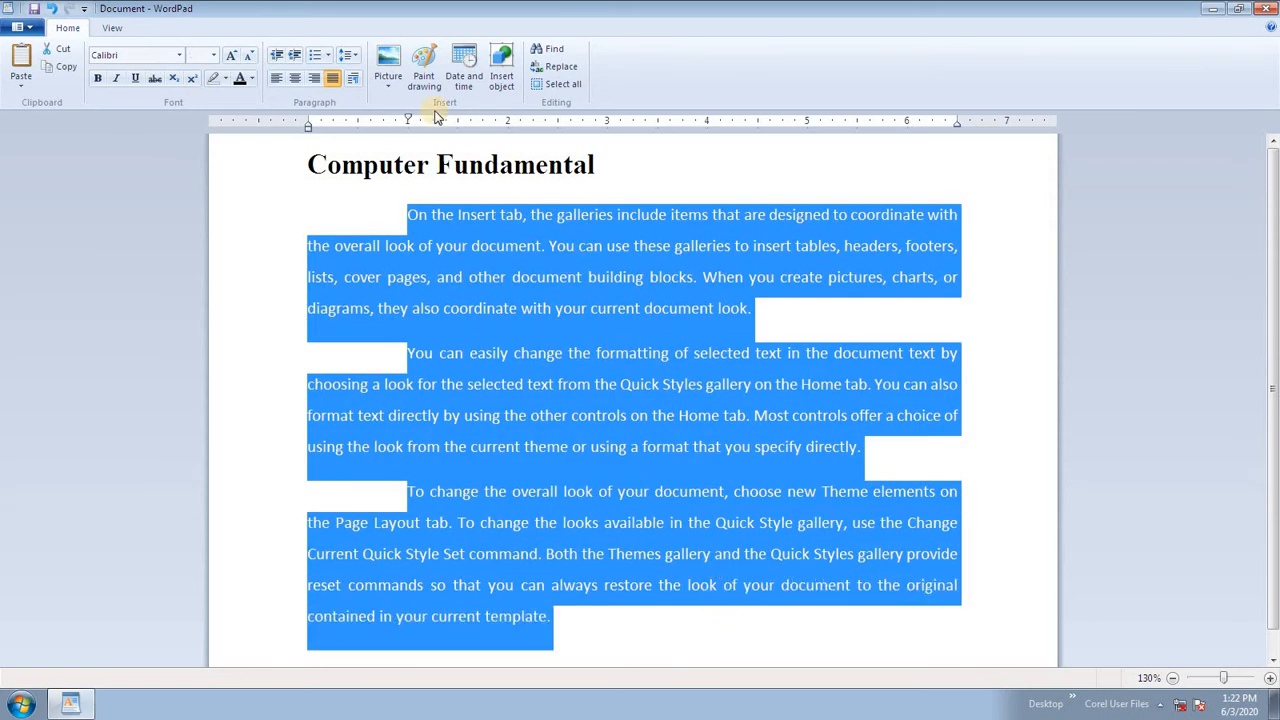
click(353, 79)
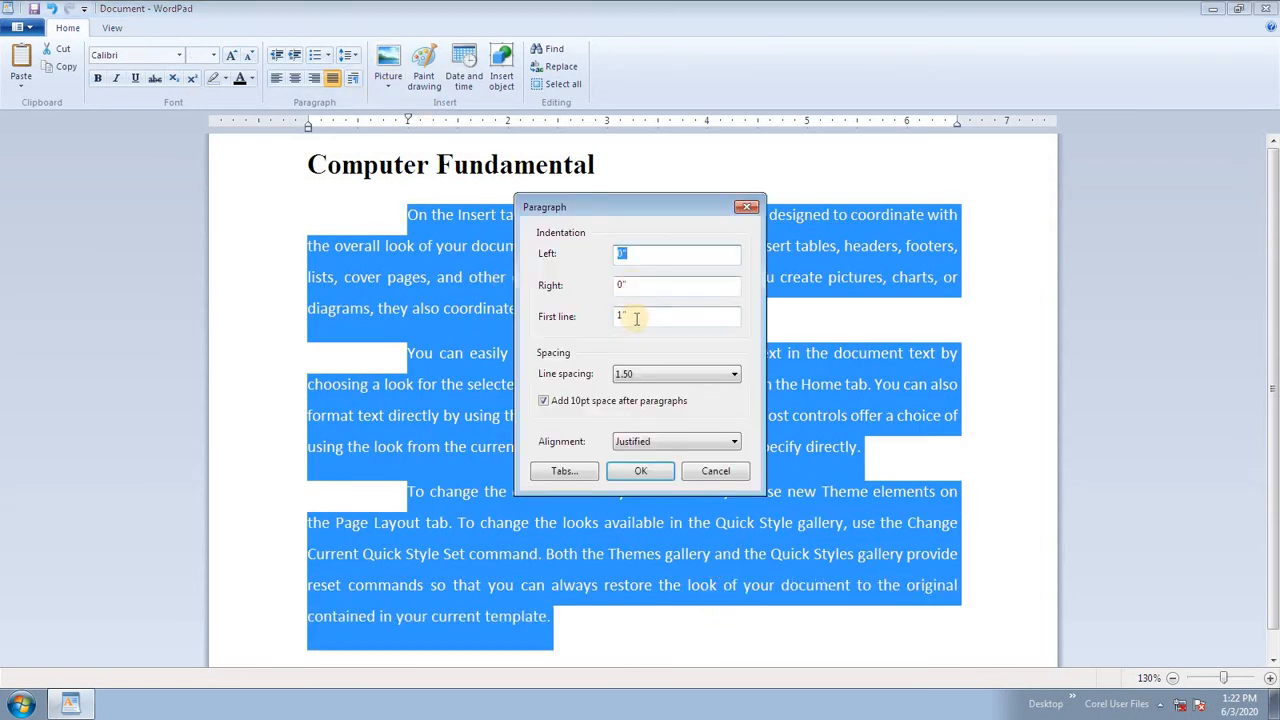
drag(630, 316, 562, 314)
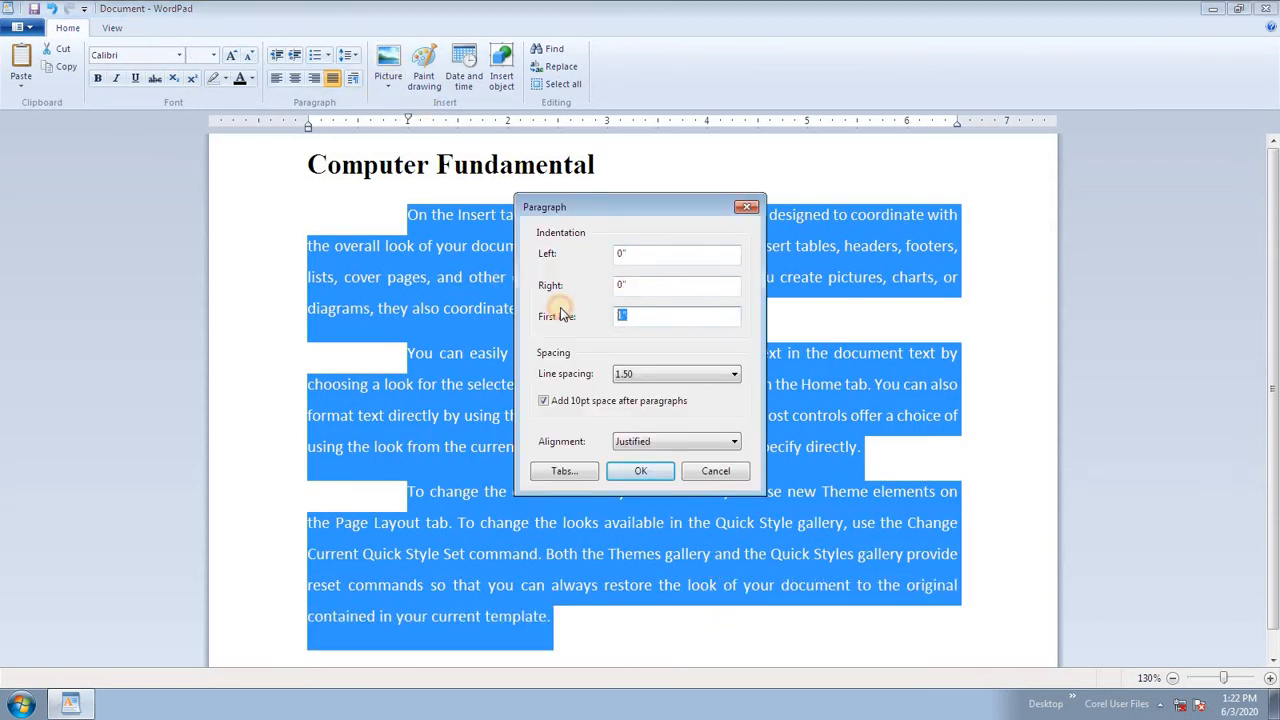
click(632, 471)
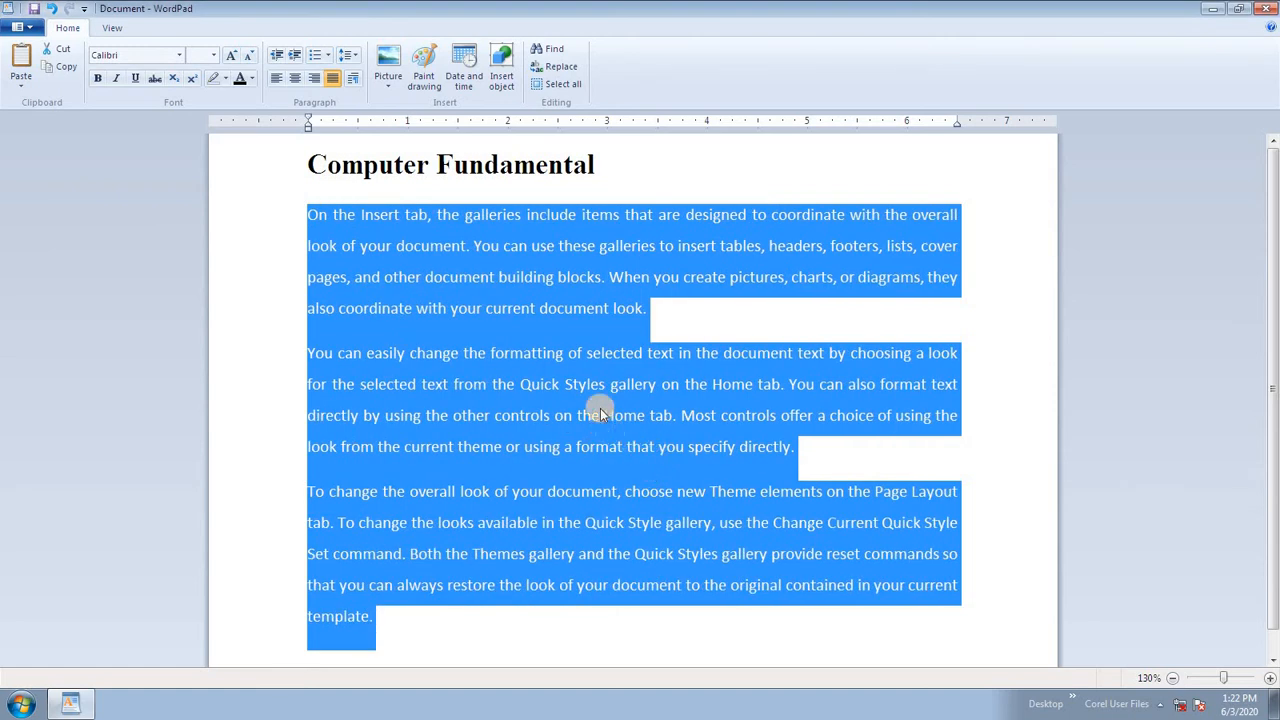
click(587, 277)
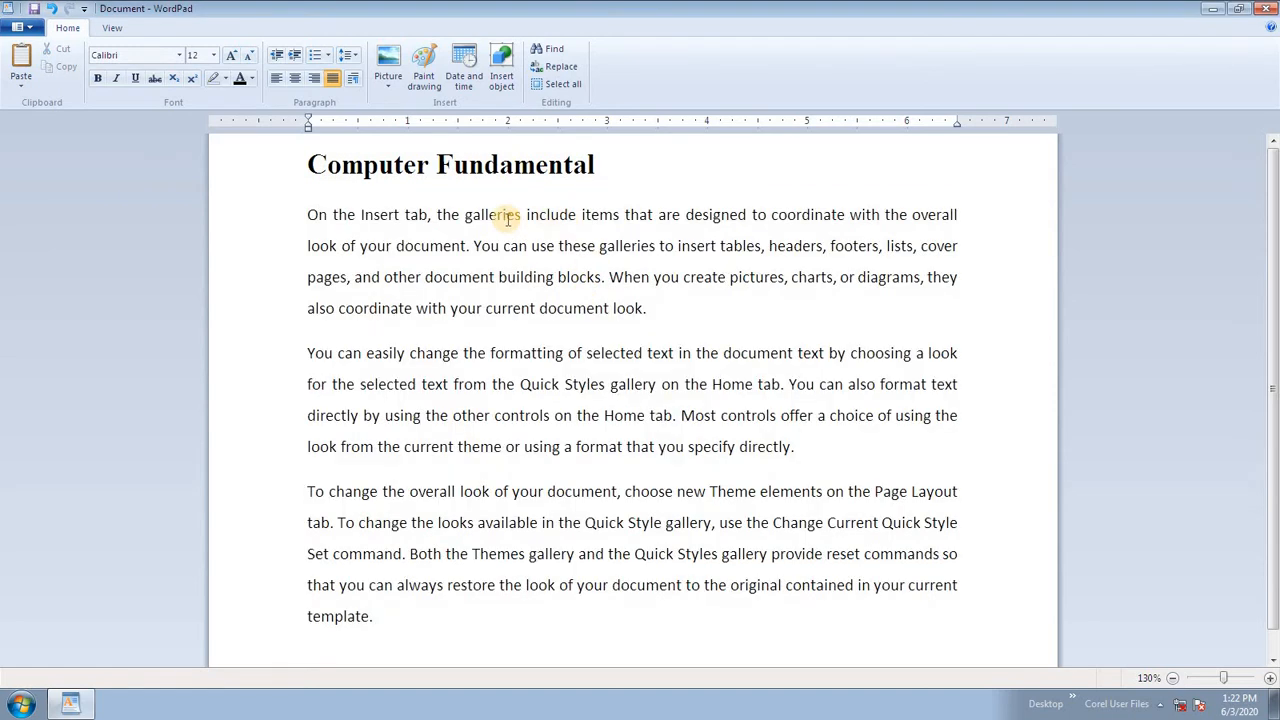
Set both the left and right indentation of the three body paragraphs to 2 inches
drag(308, 215, 610, 620)
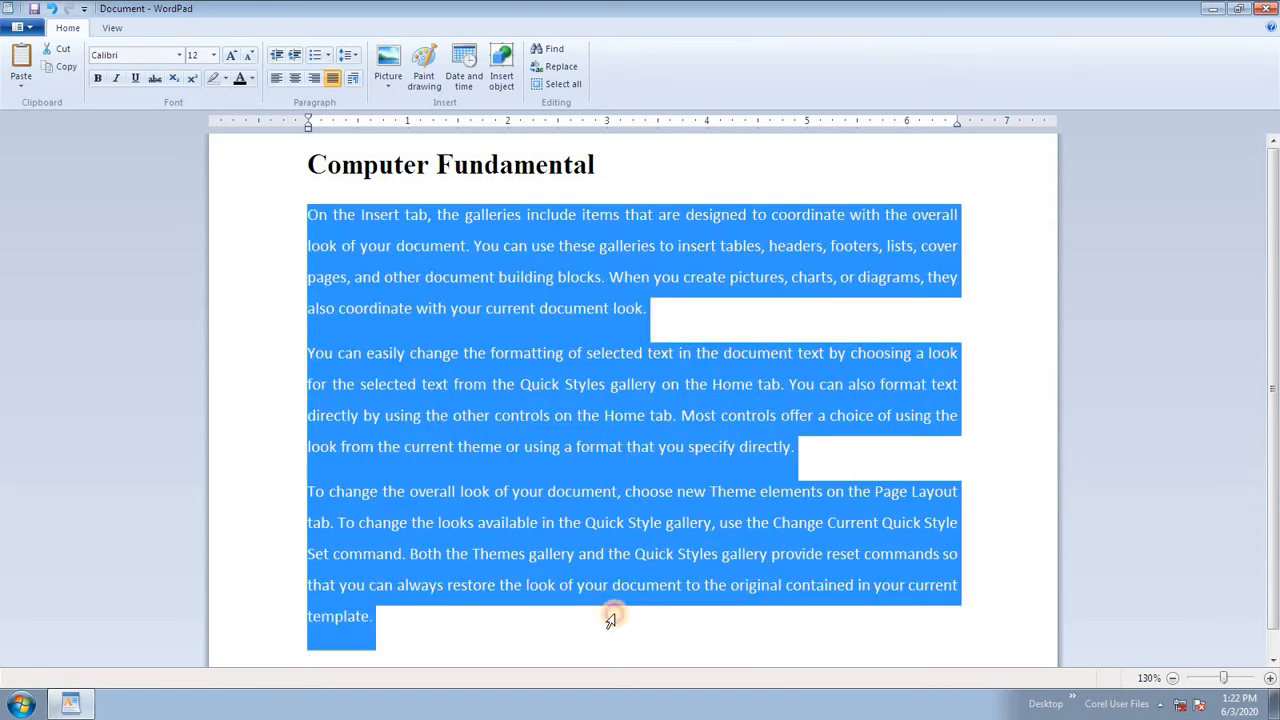
click(353, 78)
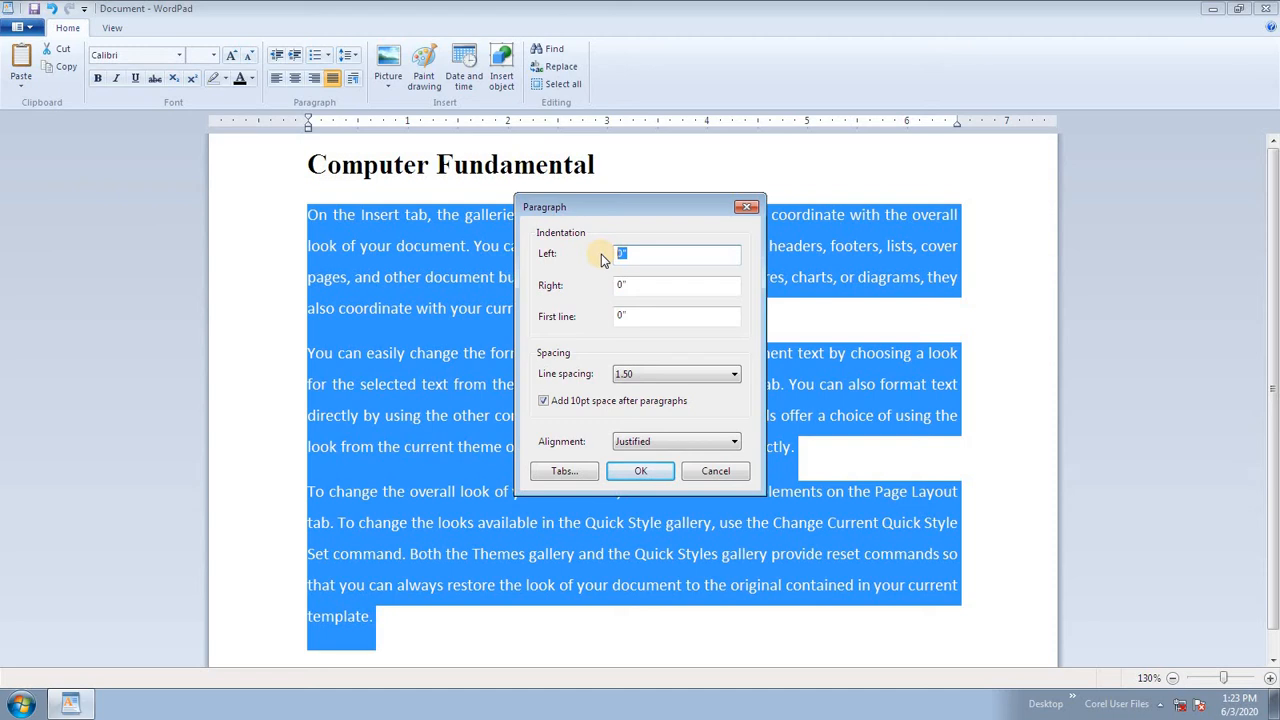
click(634, 318)
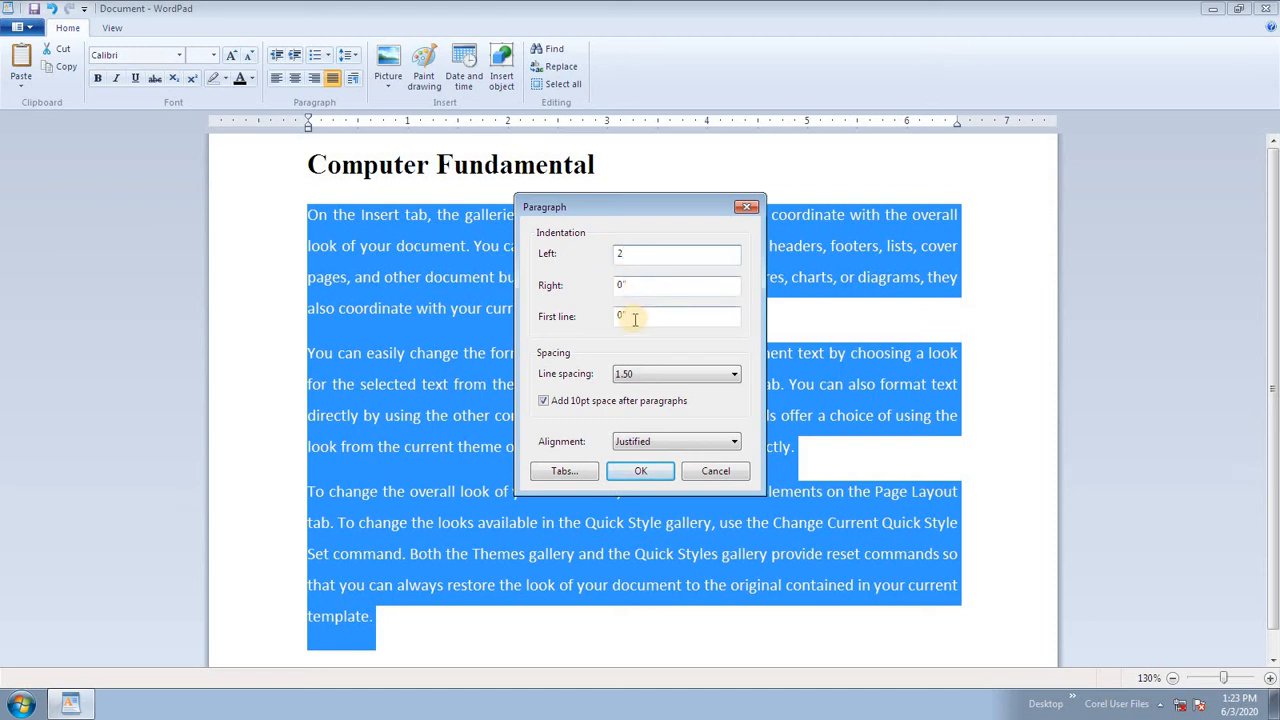
drag(640, 286, 593, 279)
text(2)
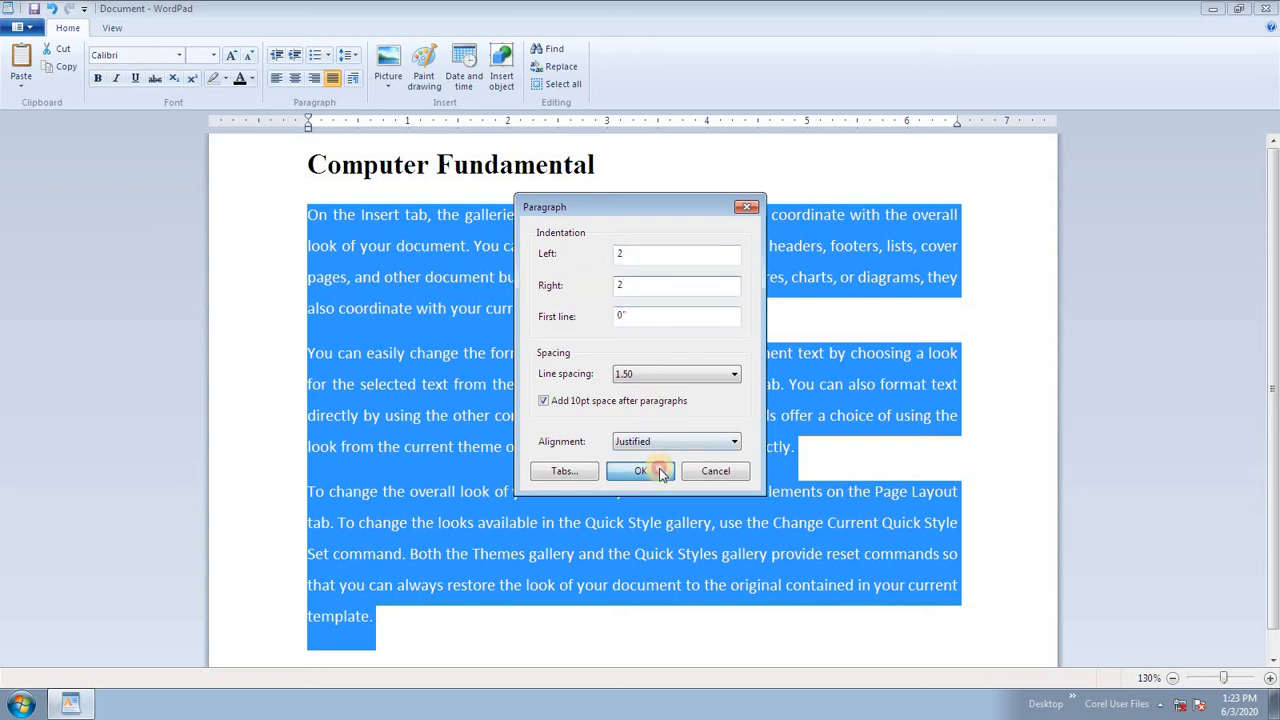
click(660, 472)
scroll(640, 385, up, 8)
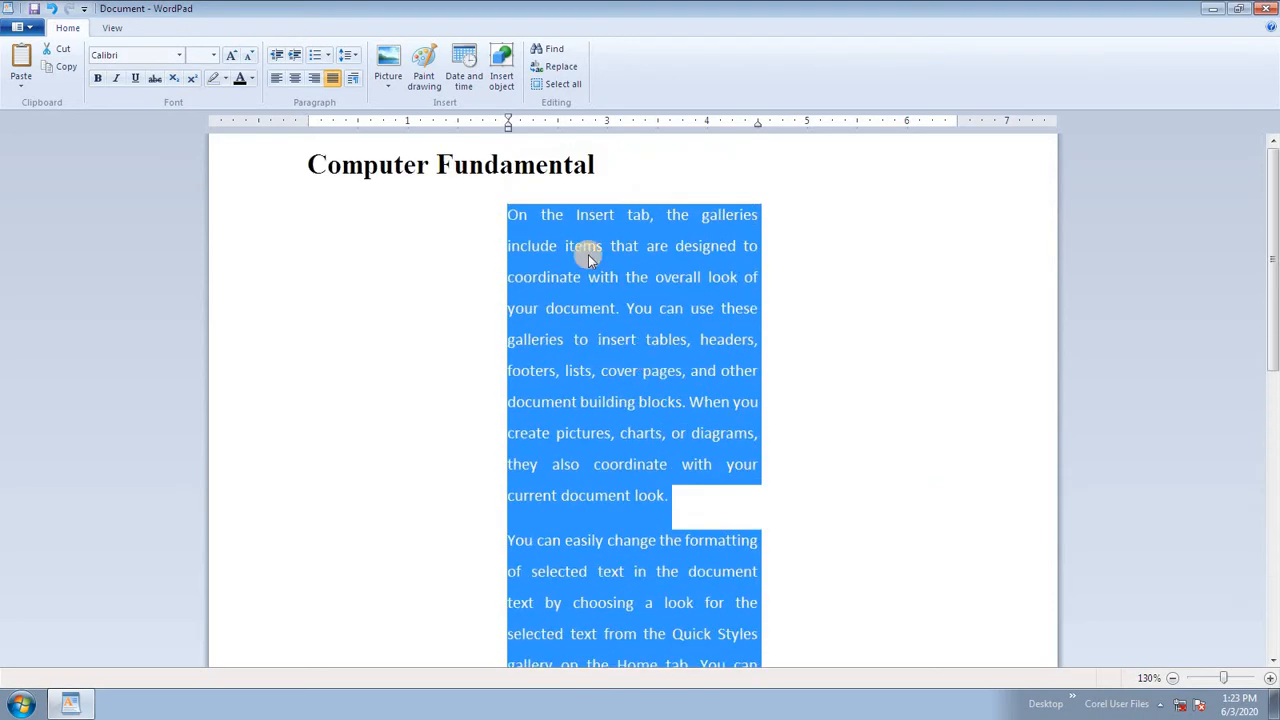
Center-align the three indented body paragraphs, deselect them and check the result
click(295, 80)
click(634, 334)
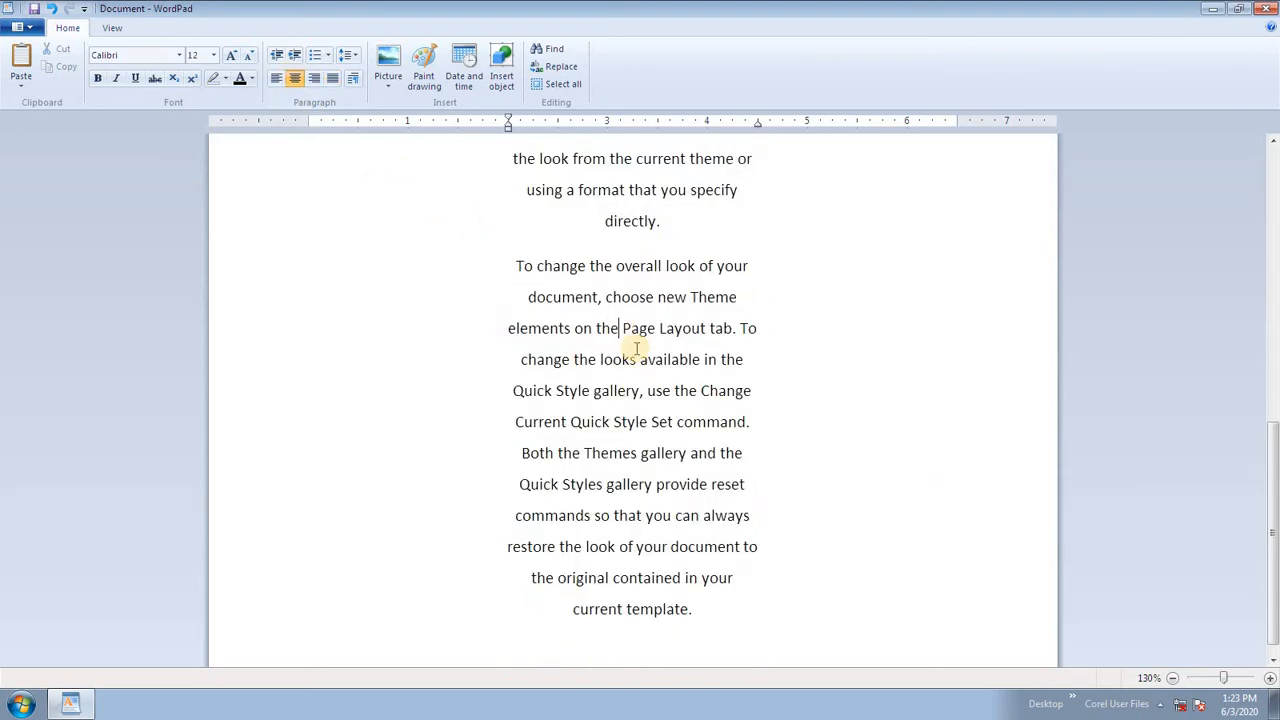
scroll(651, 366, up, 5)
scroll(650, 370, up, 3)
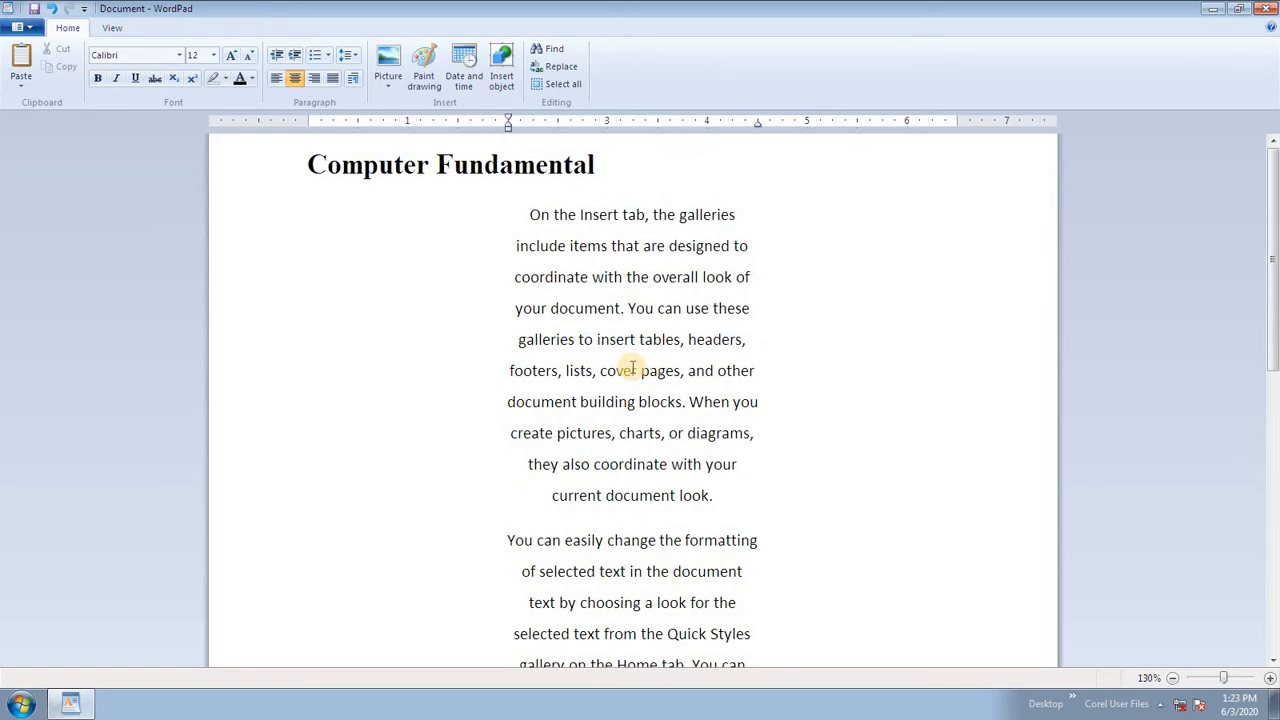
Examine the paragraph settings of the first body paragraph and close them
click(636, 339)
click(352, 80)
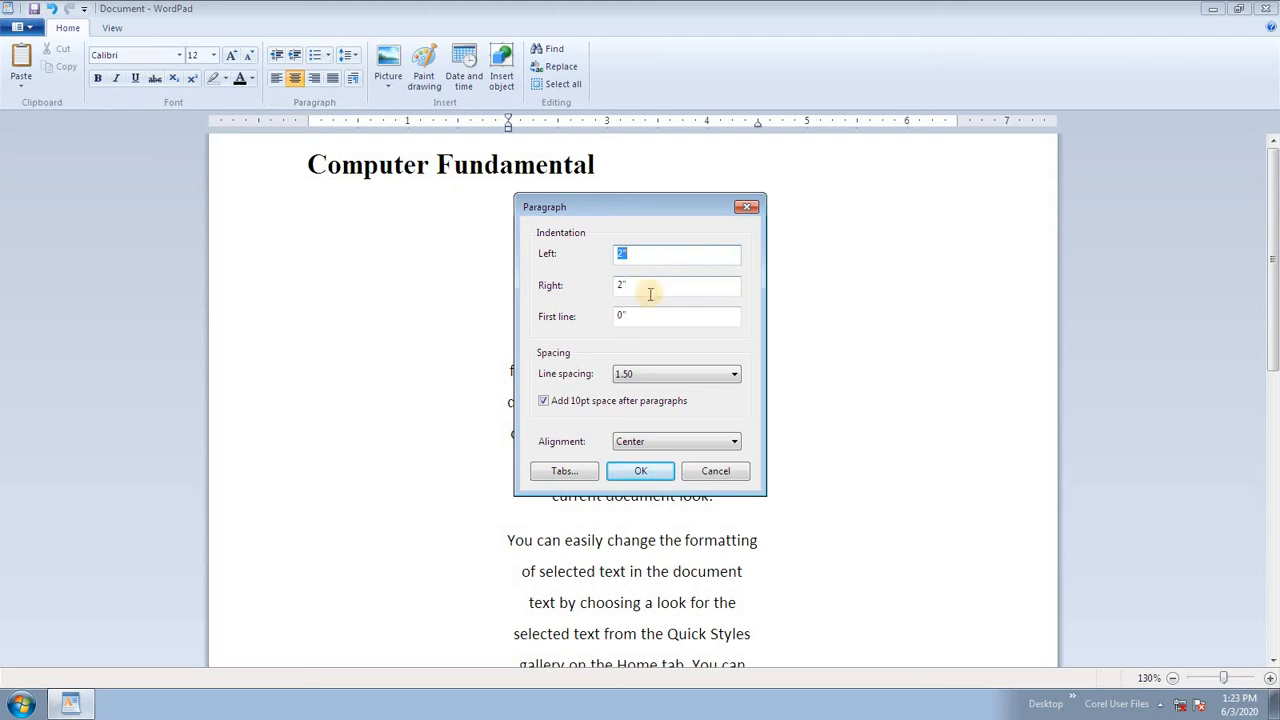
click(630, 474)
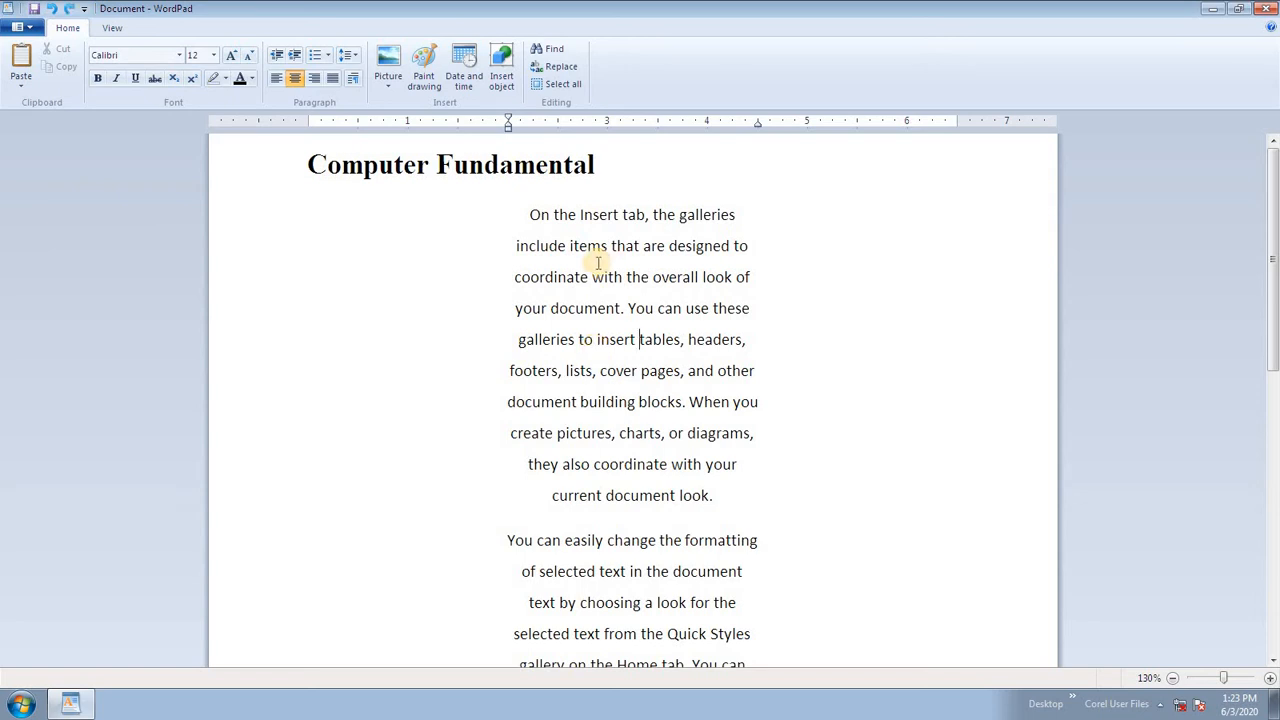
Undo the centering and the left and right indentation of the three body paragraphs
key(ctrl+z)
key(ctrl+z)
scroll(611, 309, up, 3)
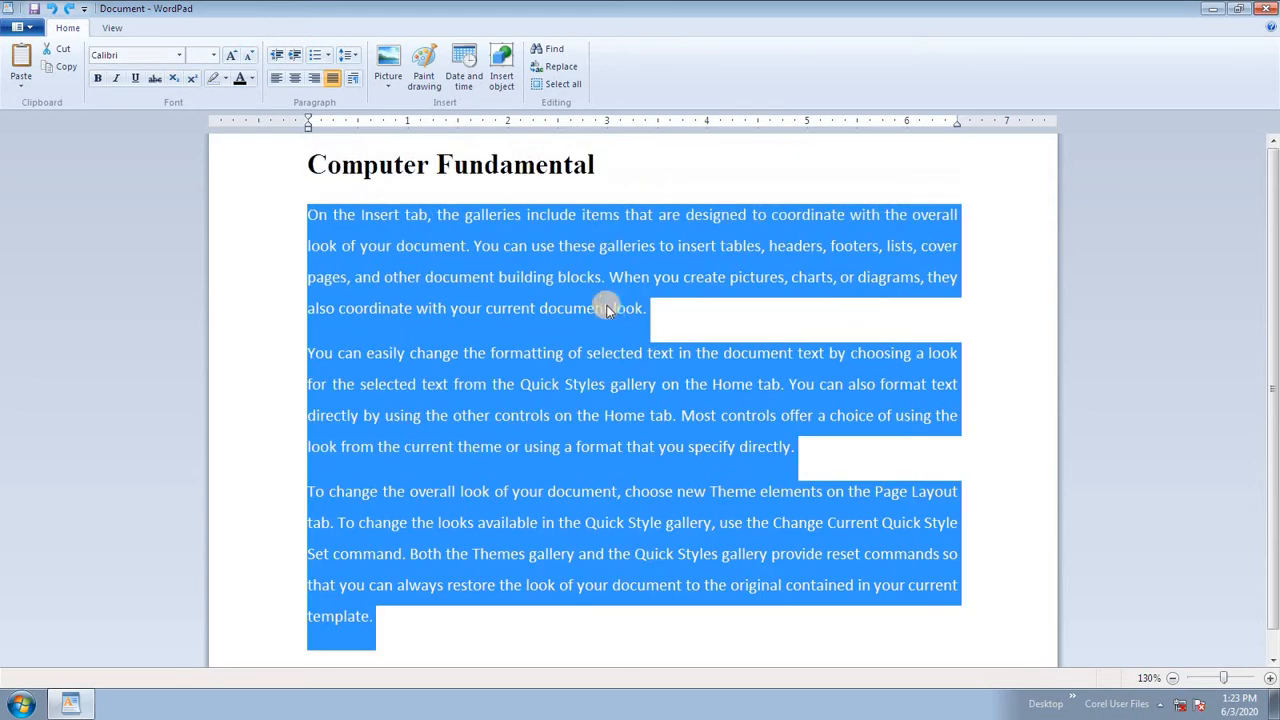
Set the left indentation of the first body paragraph alone to 3 inches
click(677, 277)
click(355, 80)
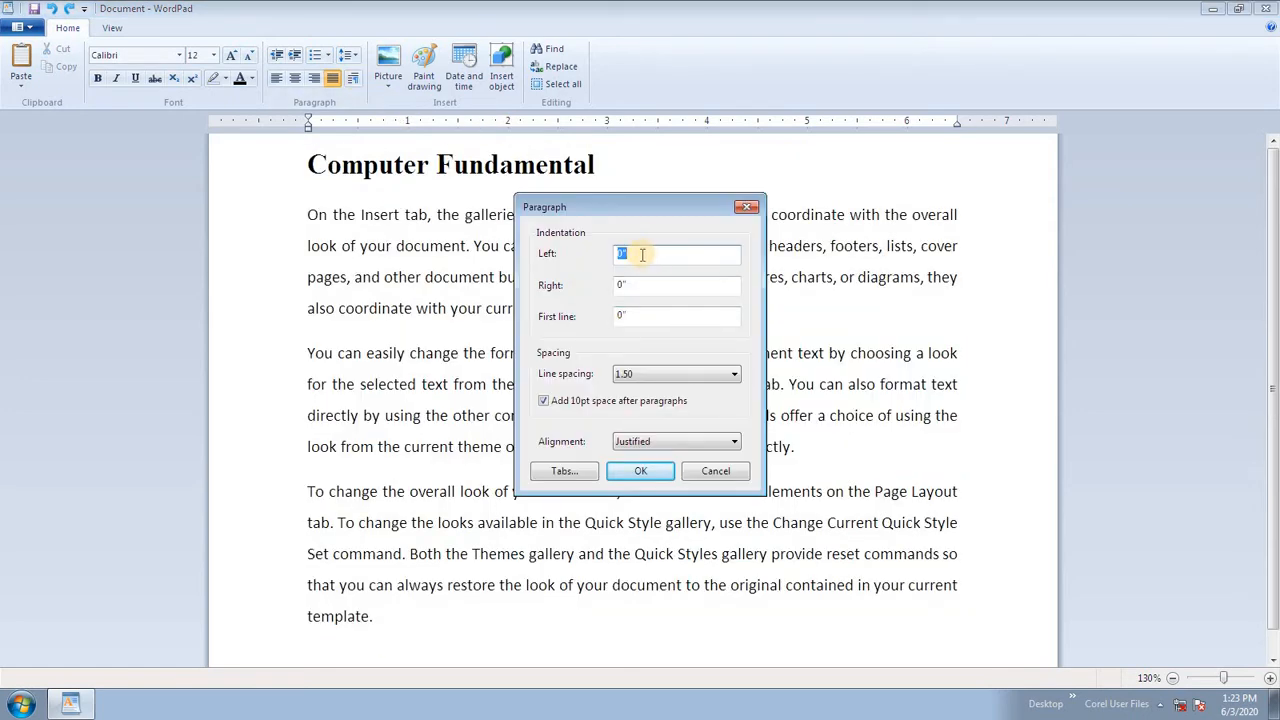
text(3)
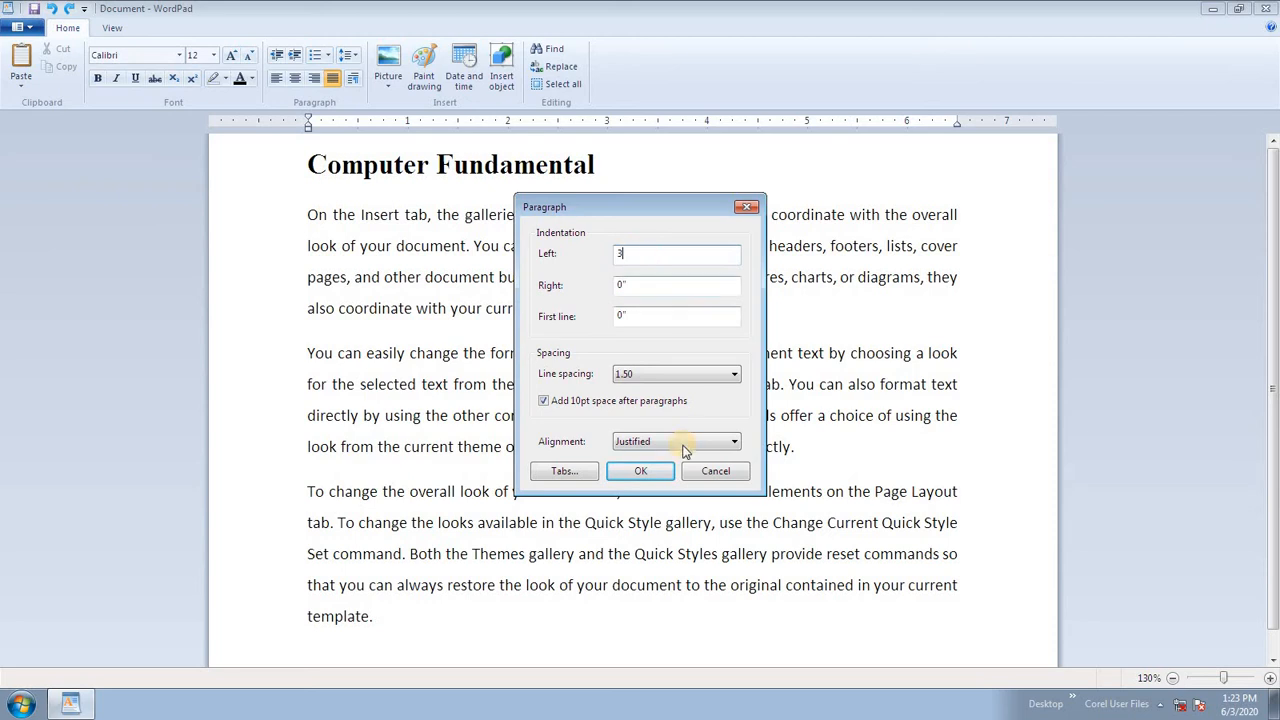
click(640, 471)
scroll(720, 360, down, 2)
Set the right indentation of the second body paragraph to 3 inches
click(707, 343)
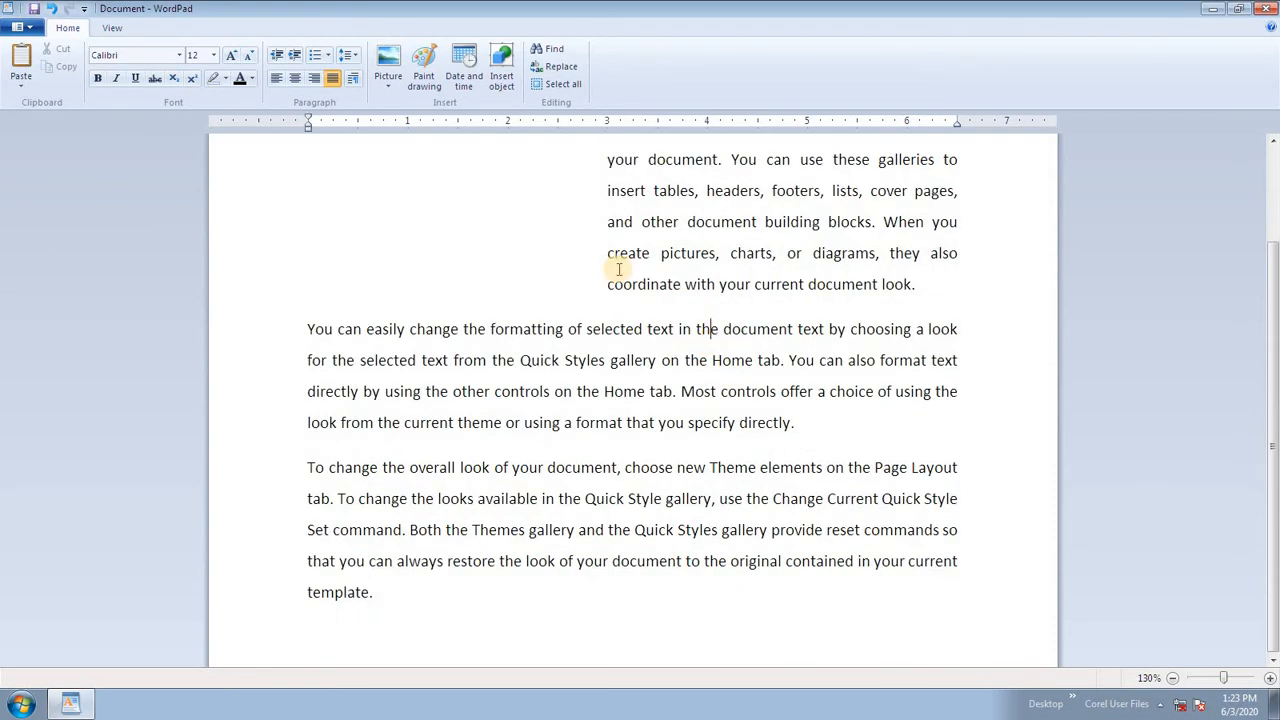
click(356, 94)
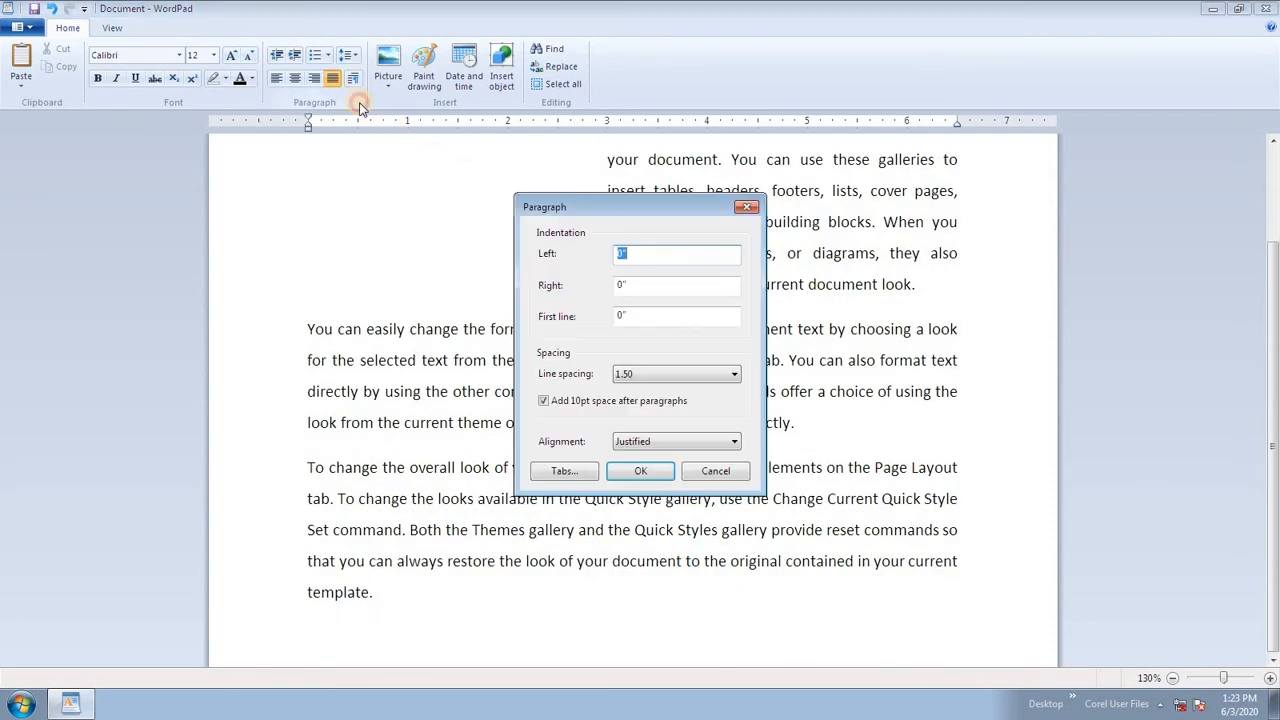
double_click(641, 286)
text(3)
click(660, 473)
scroll(664, 476, down, 2)
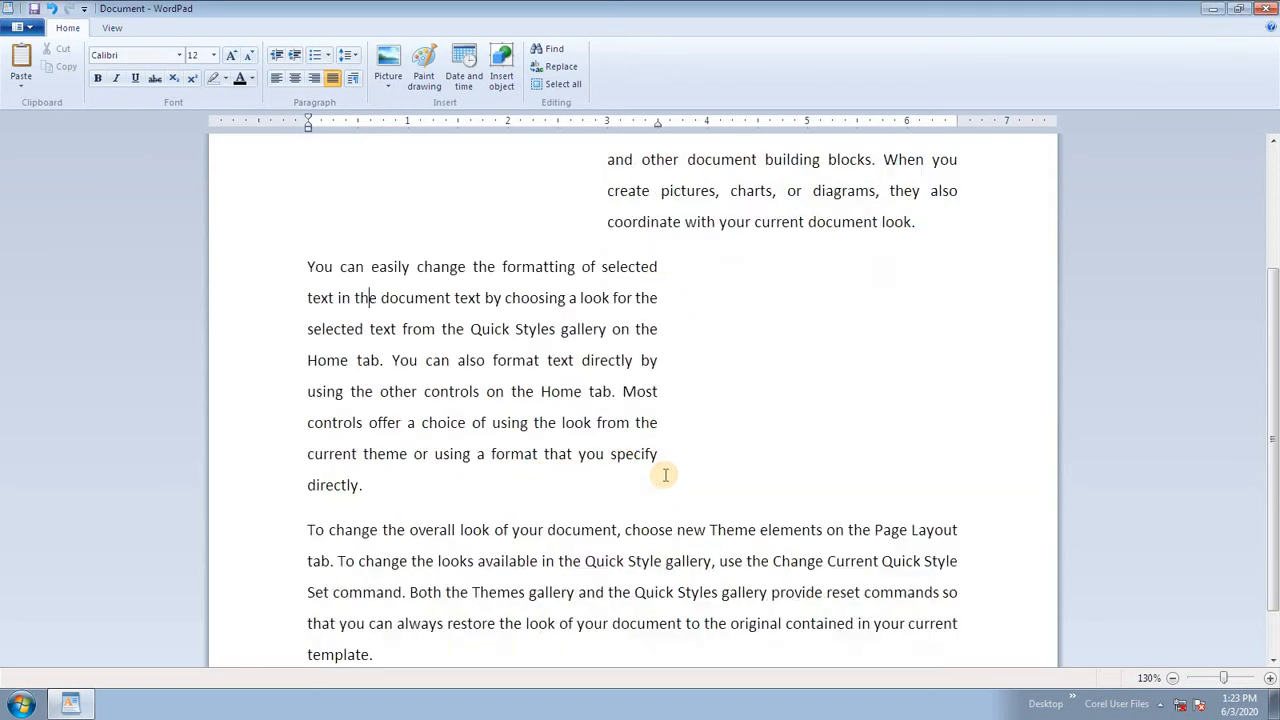
Set the left indentation of the third body paragraph to 3 inches
click(357, 85)
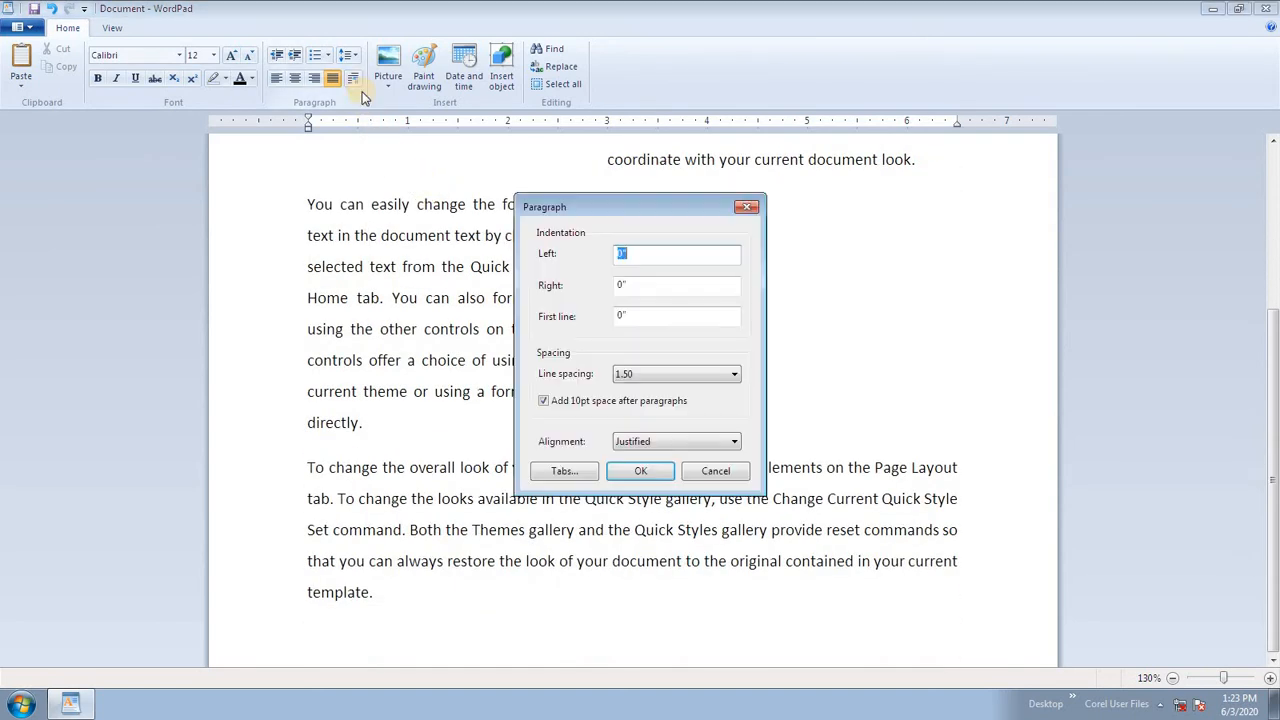
text(3)
click(640, 471)
scroll(678, 479, up, 4)
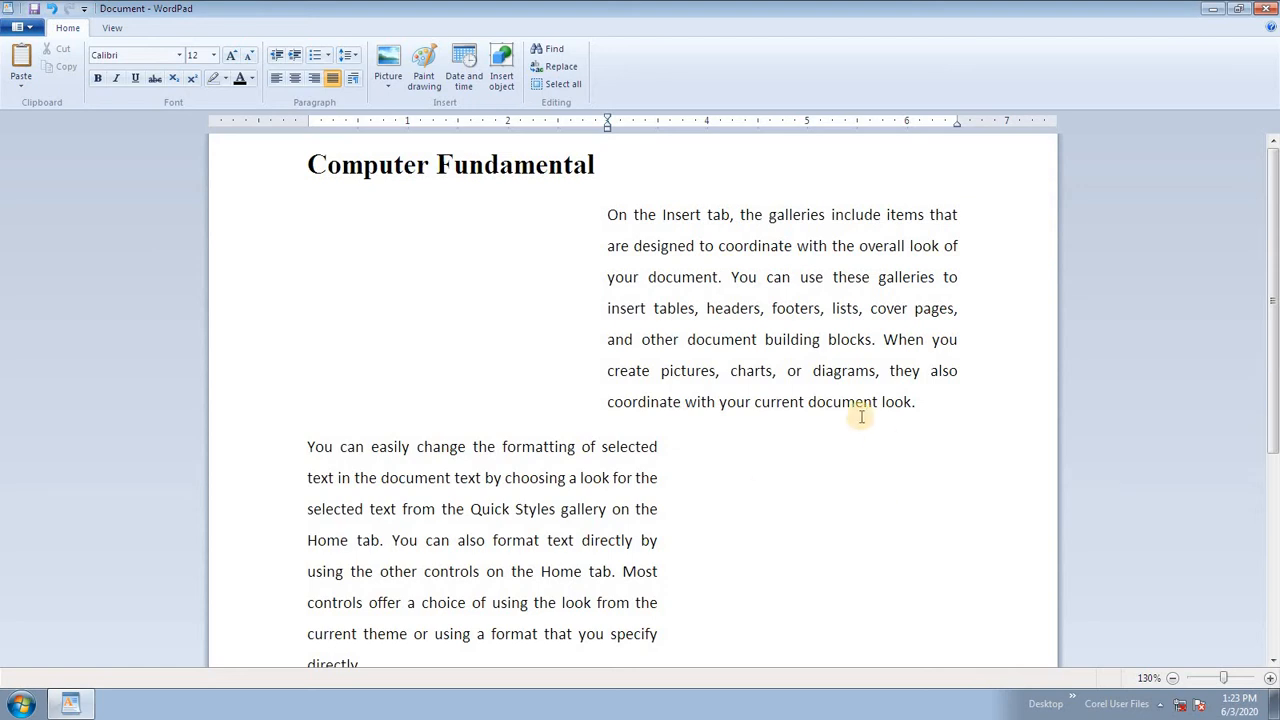
Center the title "Computer Fundamental" and underline it
click(416, 165)
click(295, 79)
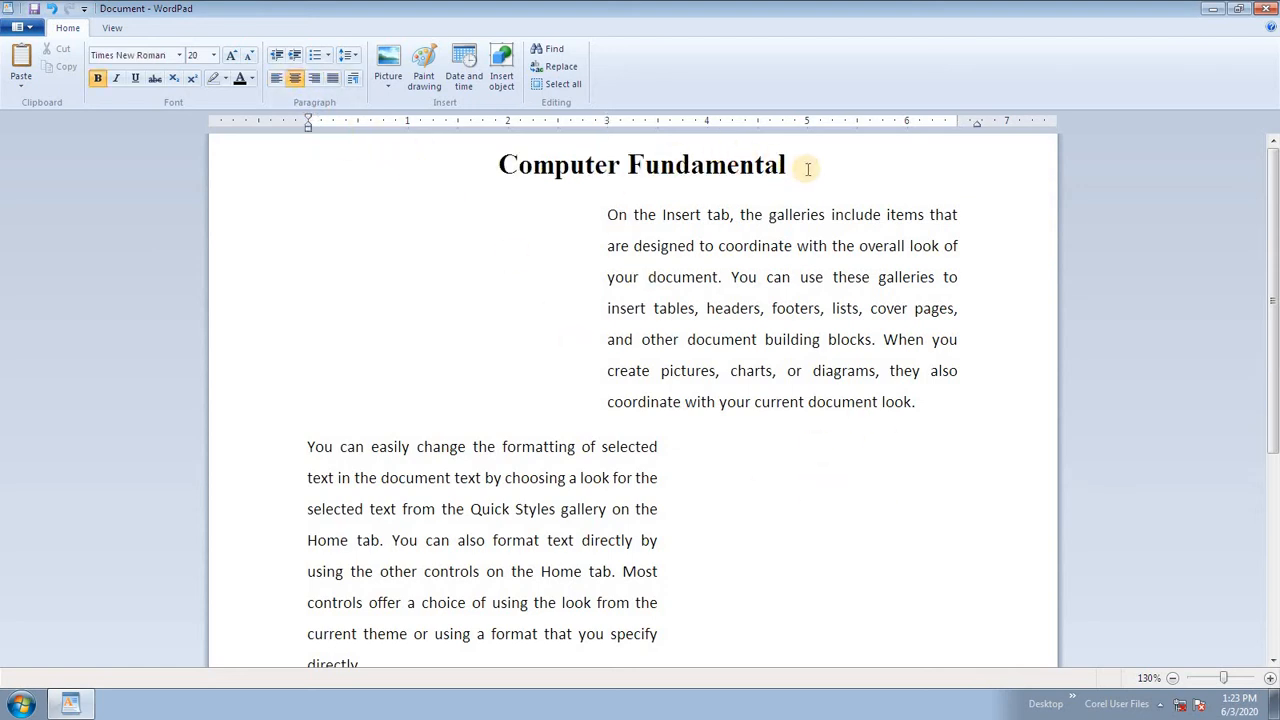
drag(808, 168, 423, 177)
click(135, 79)
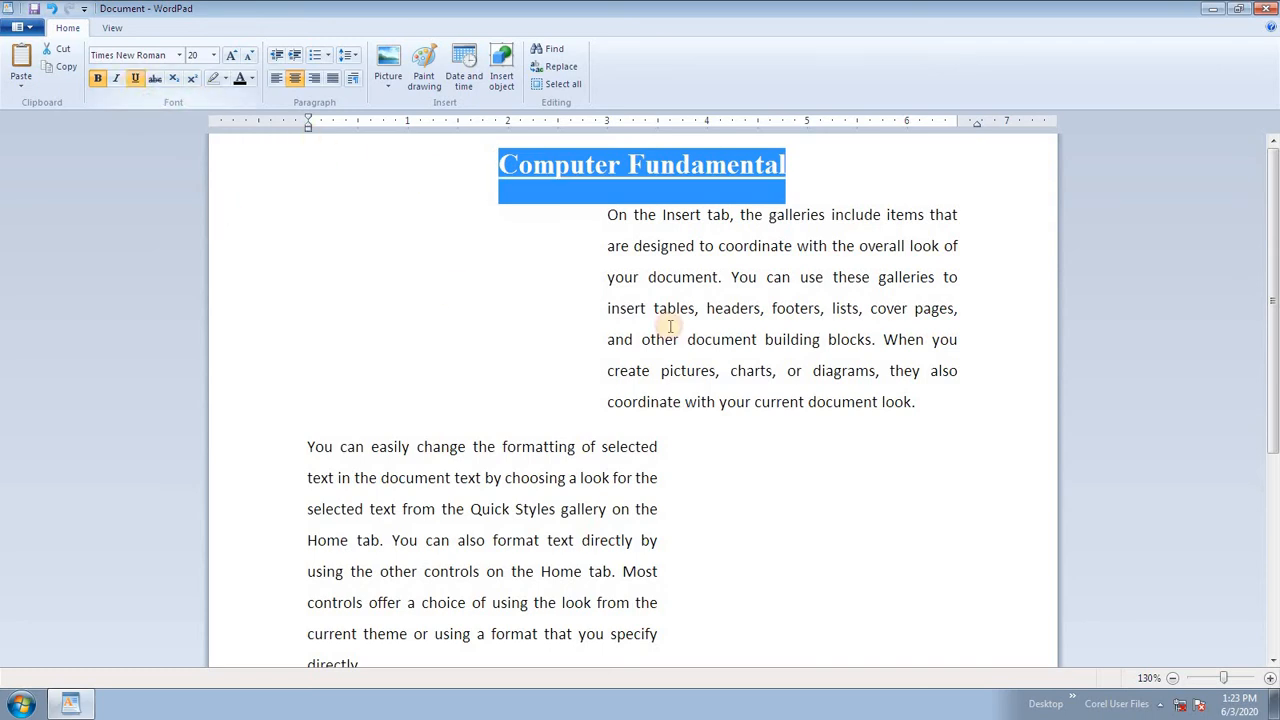
Review the indented layout, examine the paragraph settings of the first body paragraph and close them
click(805, 339)
scroll(790, 417, down, 4)
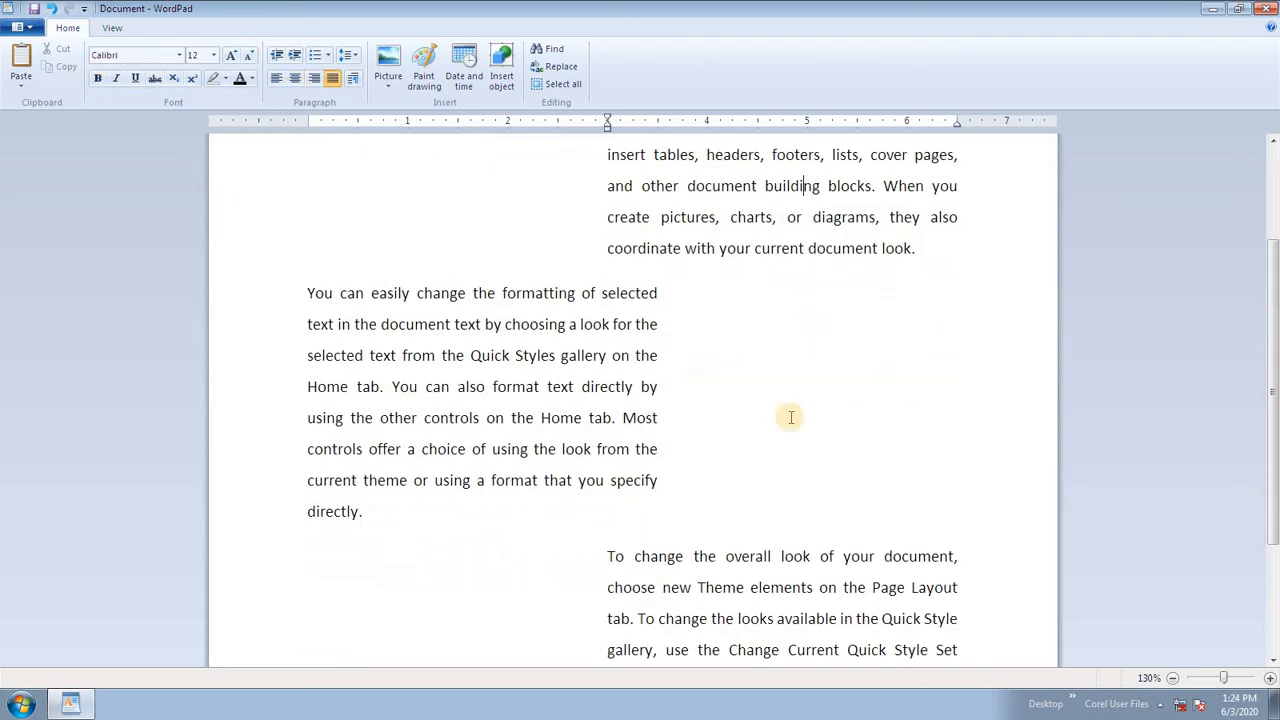
scroll(789, 337, up, 4)
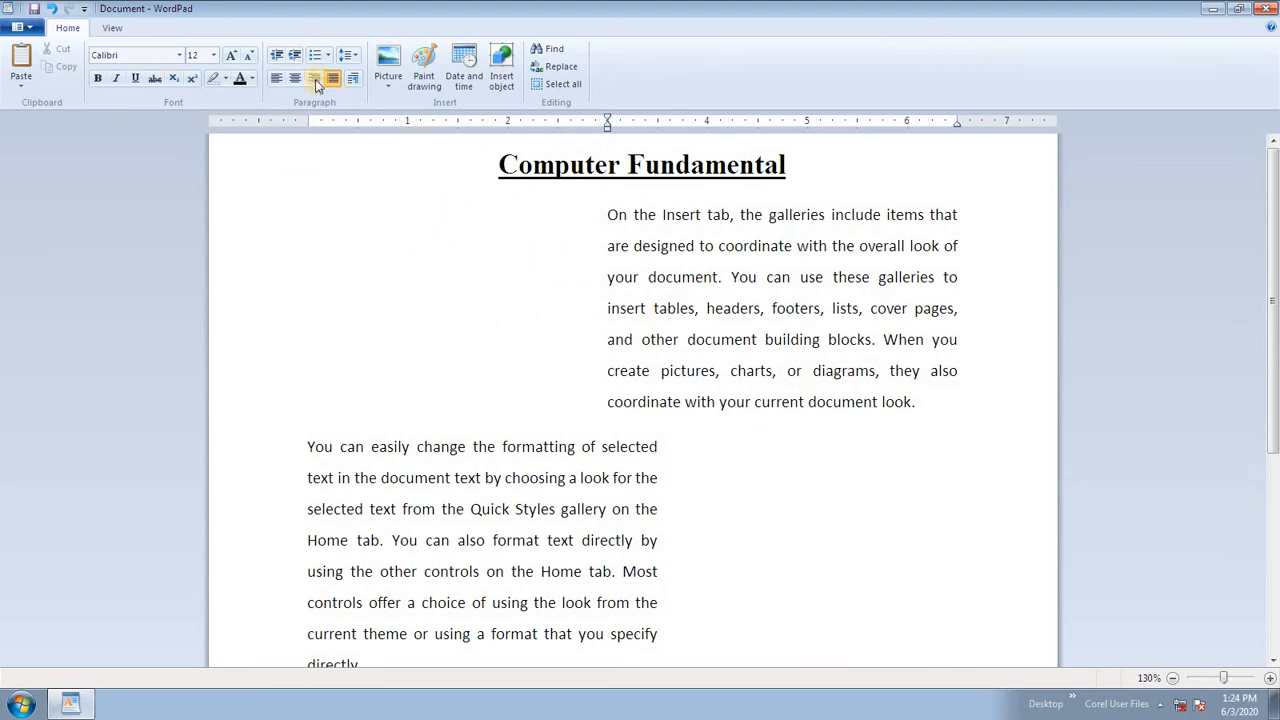
click(355, 78)
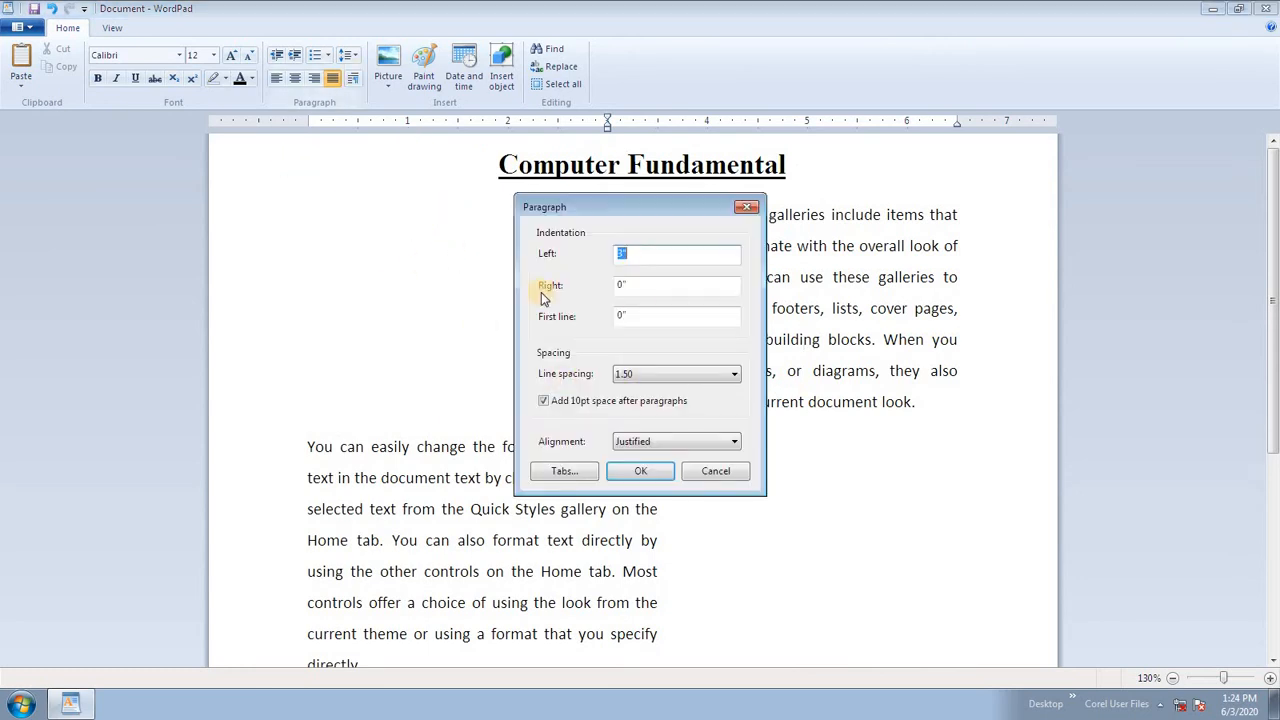
click(716, 474)
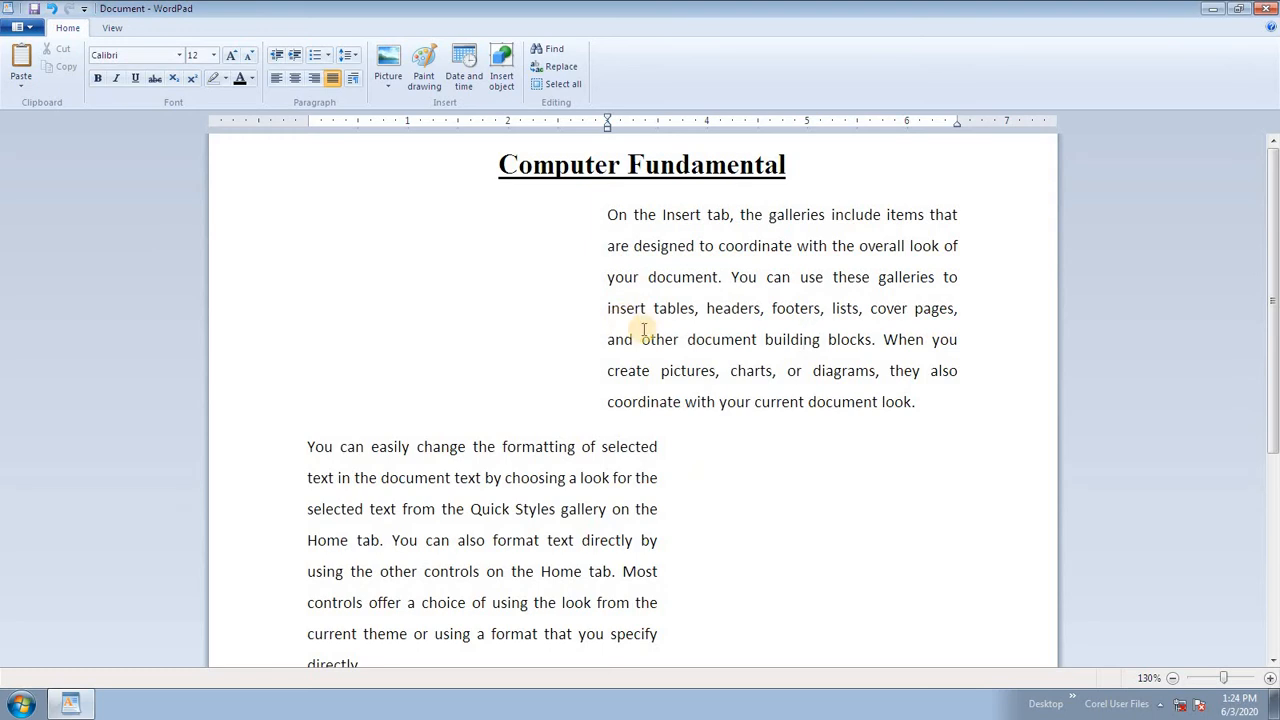
Undo the title's underline and centering and the indentation of the three body paragraphs
key(ctrl+z)
key(ctrl+z)
key(ctrl+z)
key(ctrl+z)
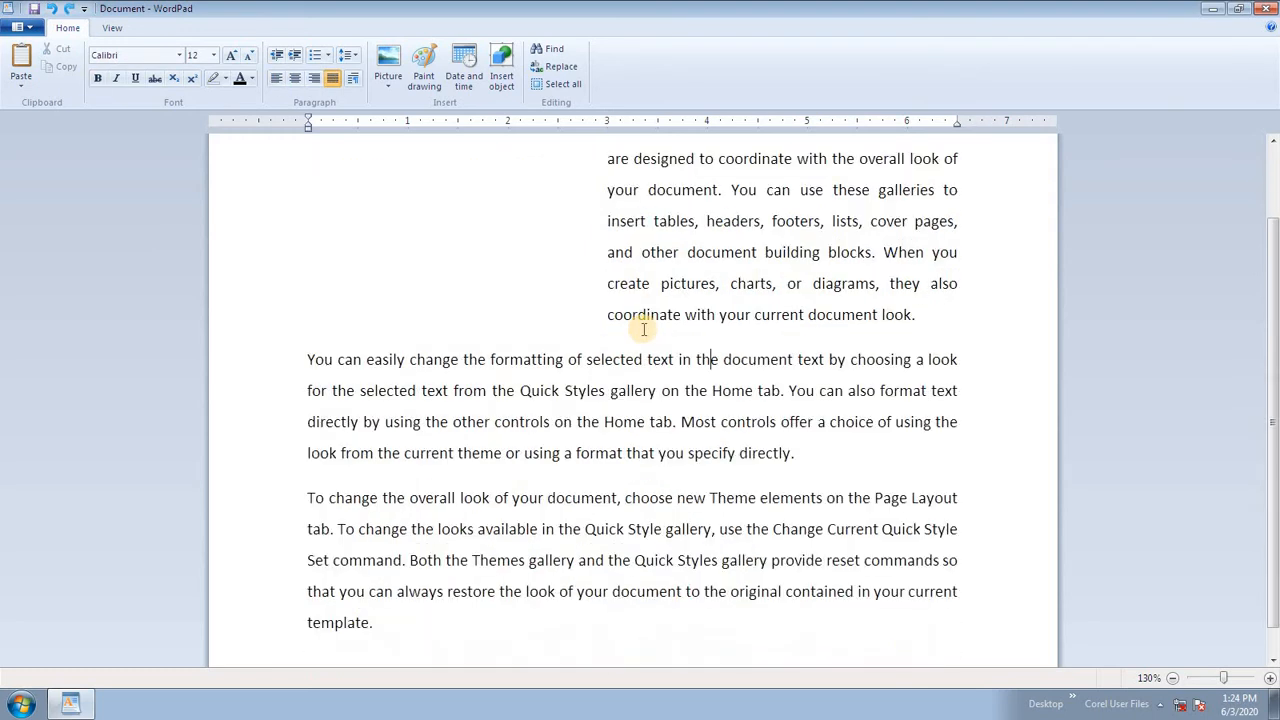
key(ctrl+z)
key(ctrl+z)
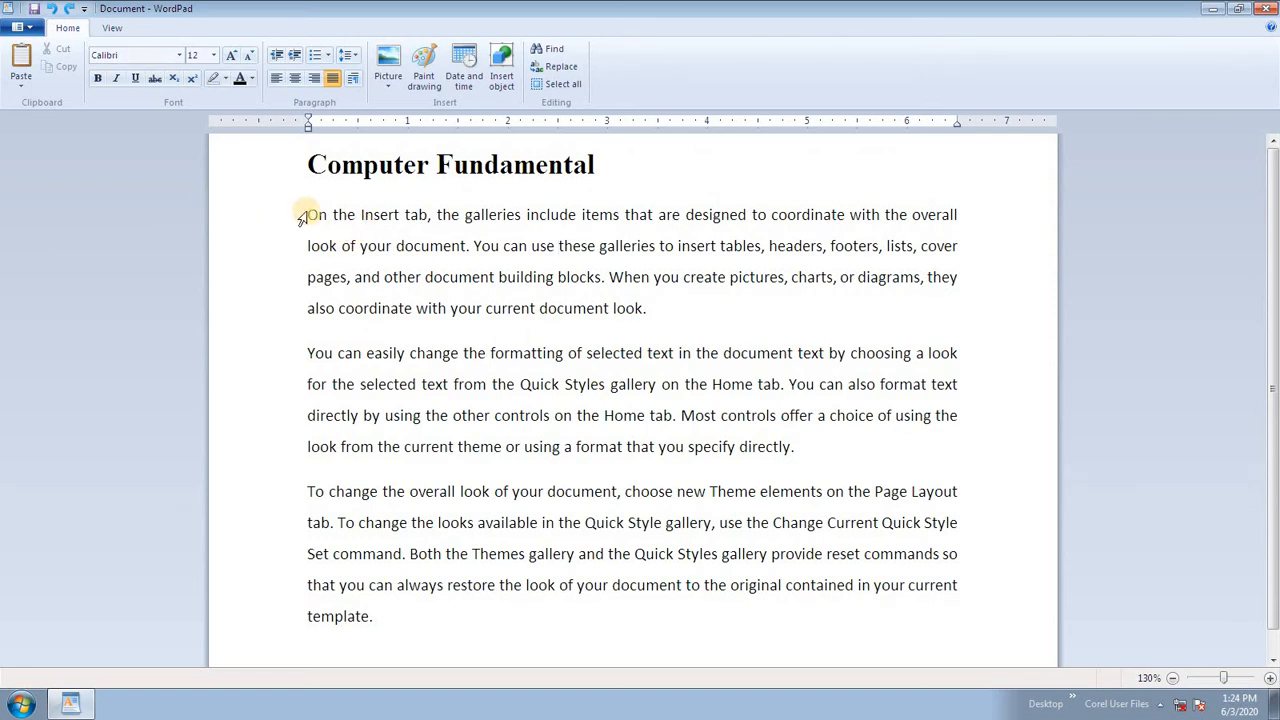
Set the first-line indentation of all three body paragraphs to -1 inch
drag(307, 213, 695, 622)
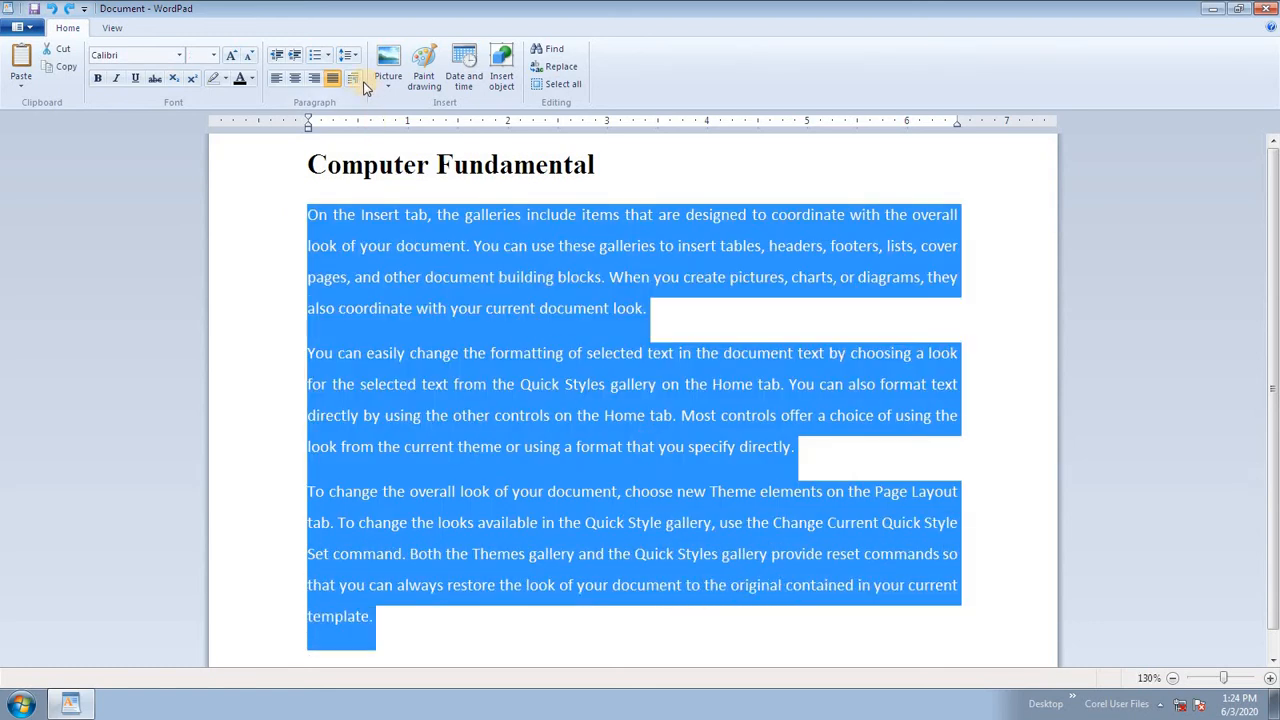
click(355, 80)
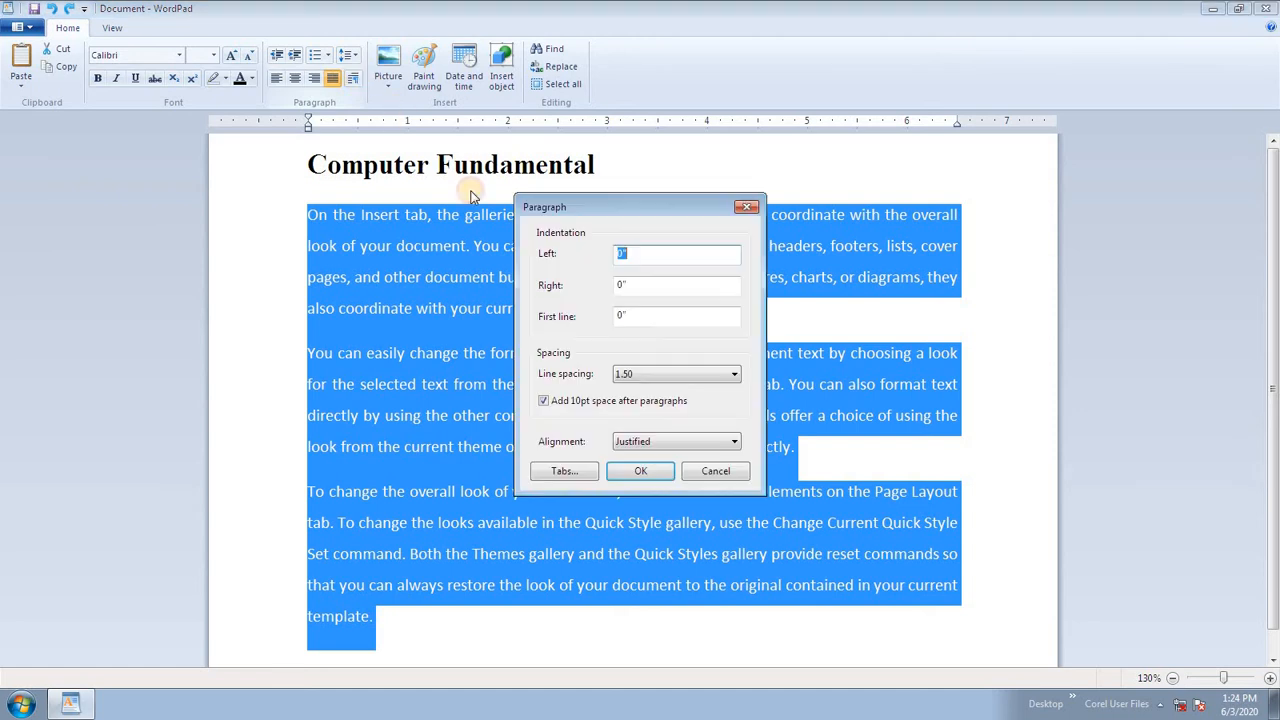
drag(646, 317, 553, 301)
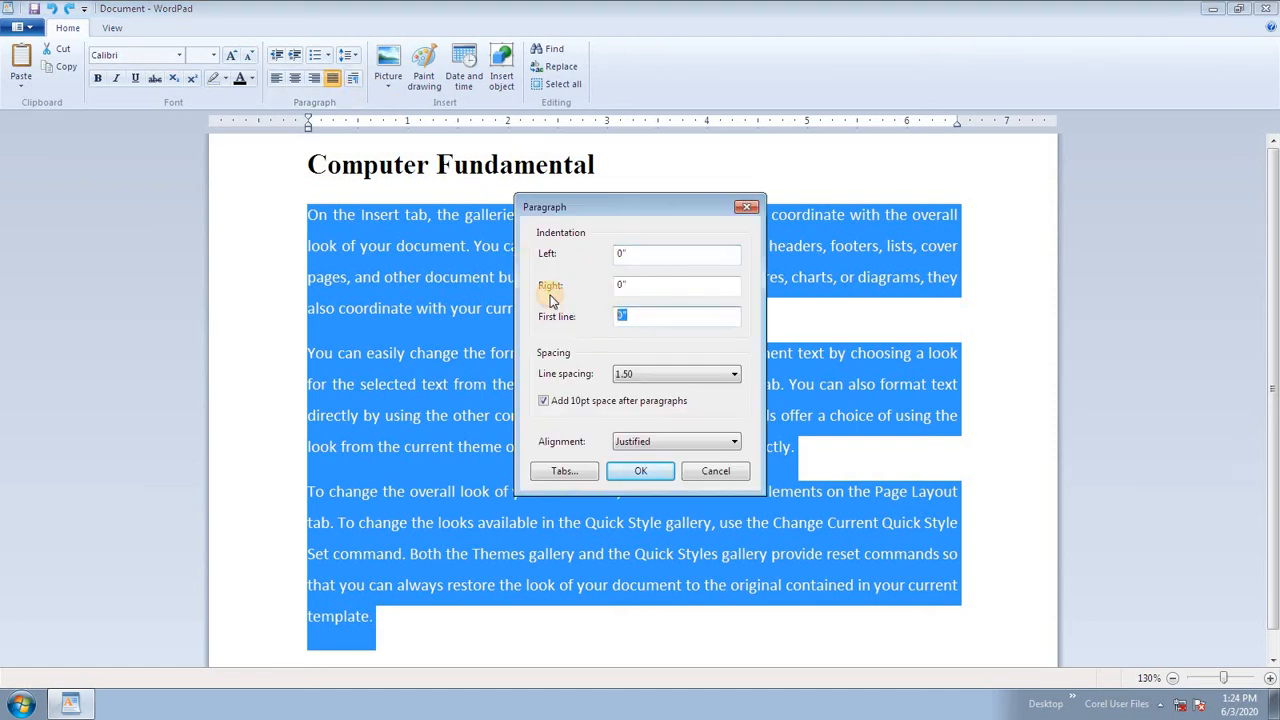
text(-1)
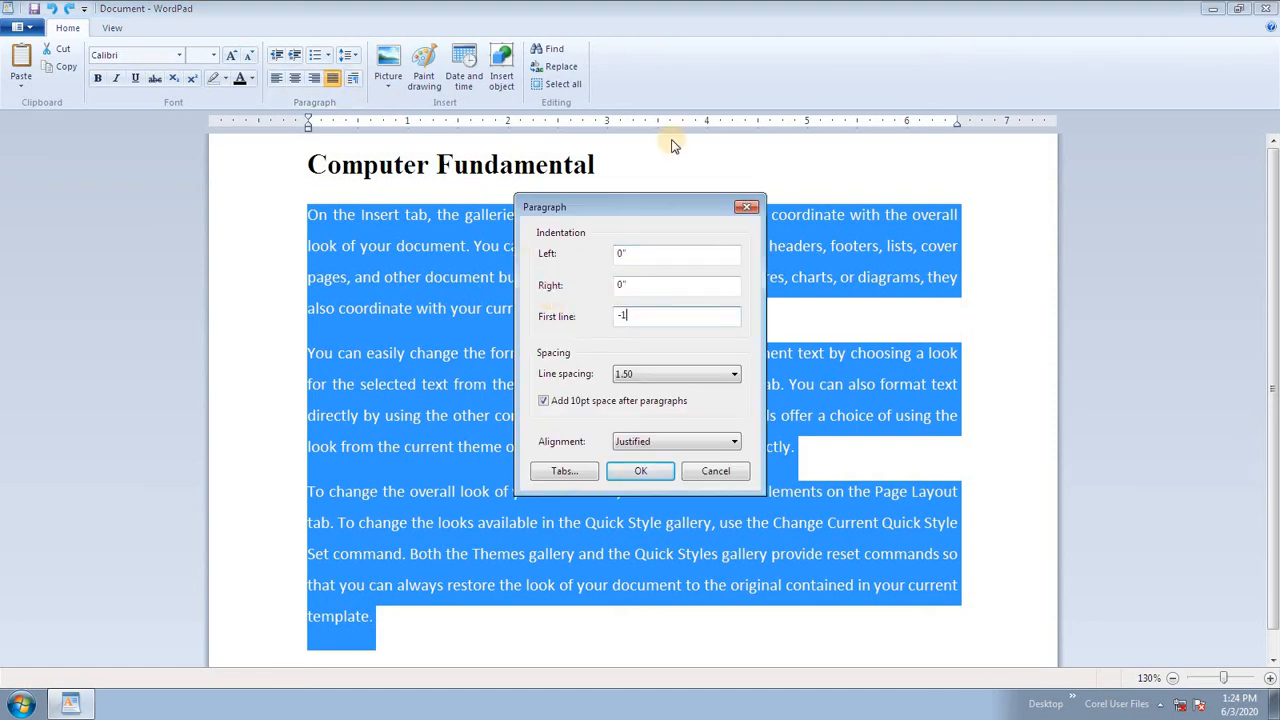
click(641, 471)
click(485, 341)
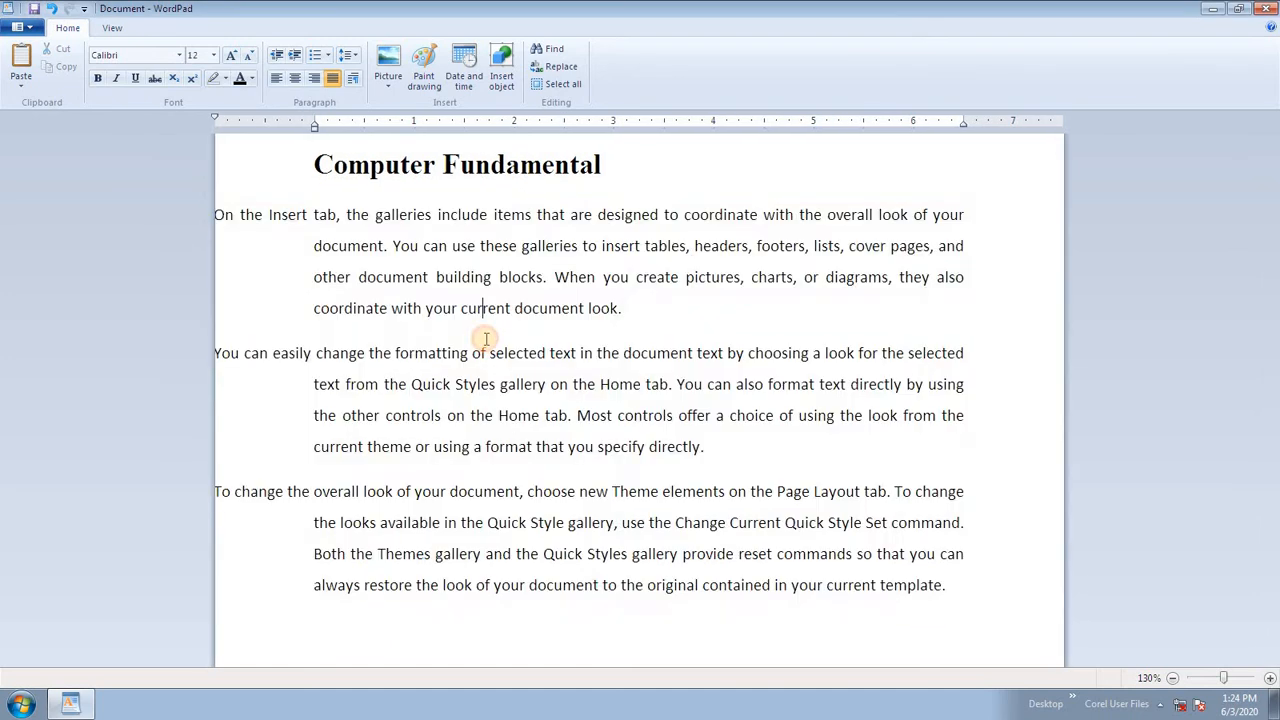
Set the left indentation of all three body paragraphs to 0.2 inches
drag(956, 593, 200, 226)
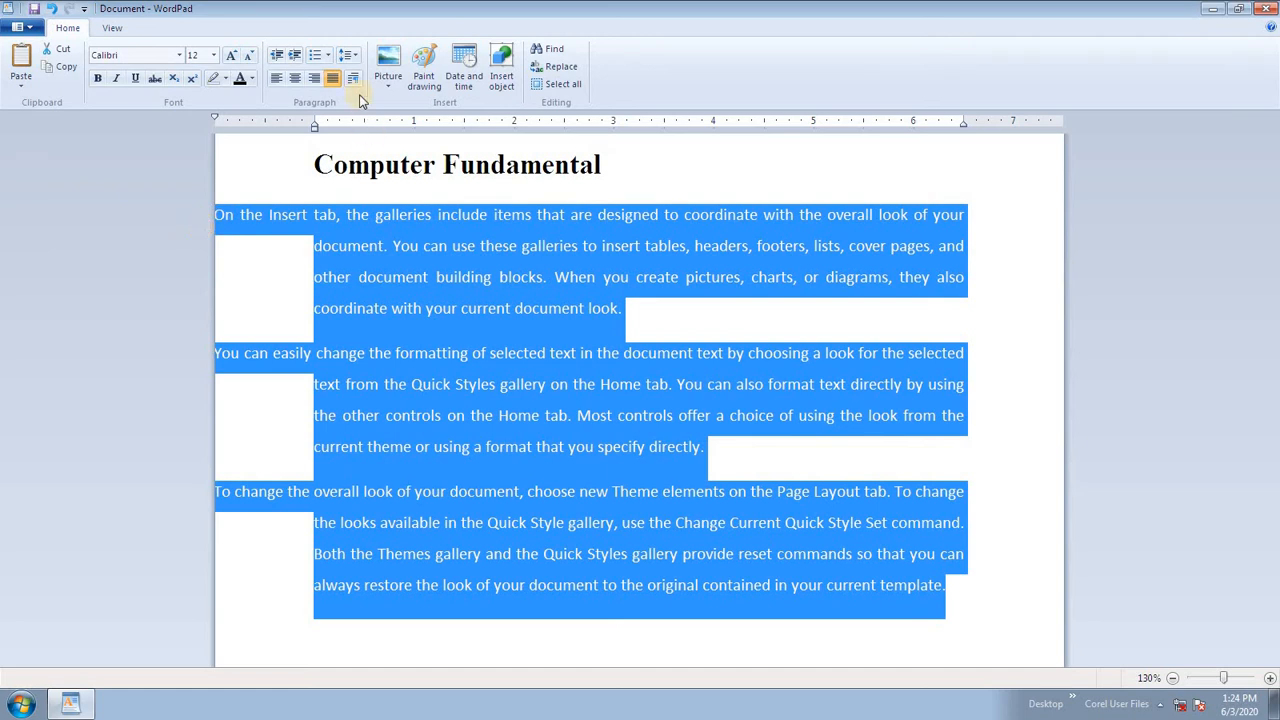
click(356, 78)
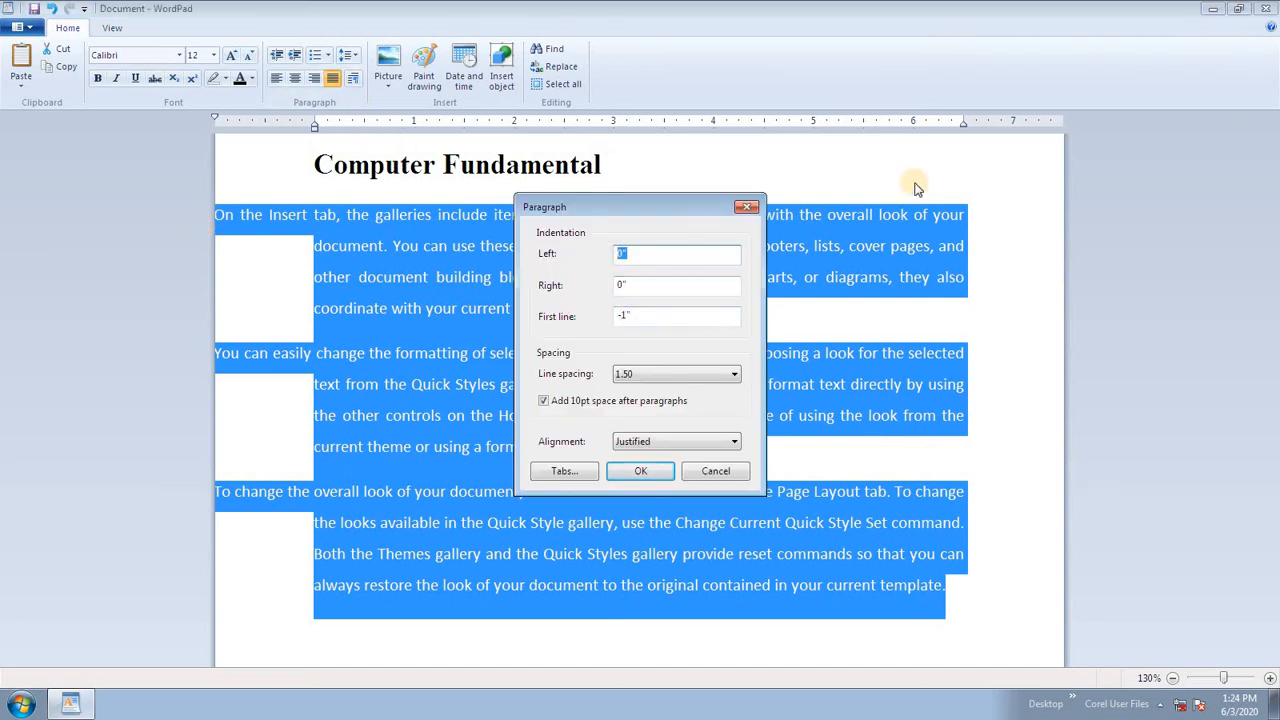
text(0.2)
key(Return)
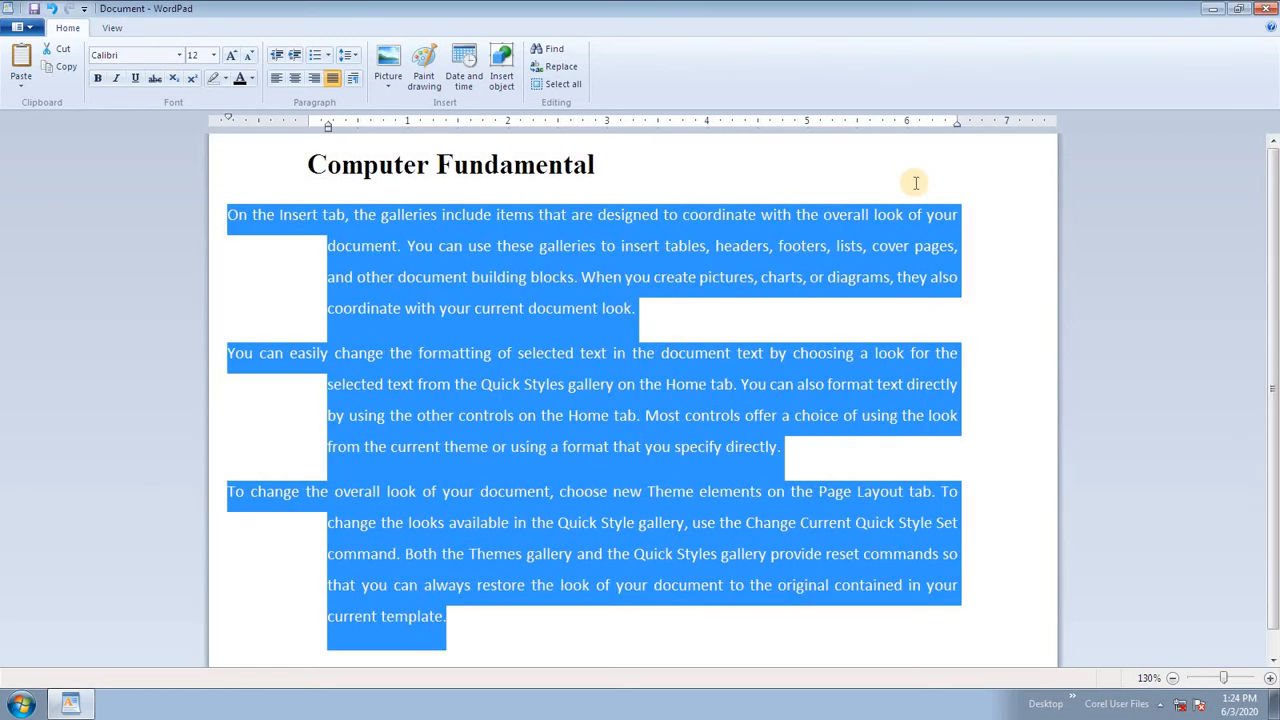
click(787, 352)
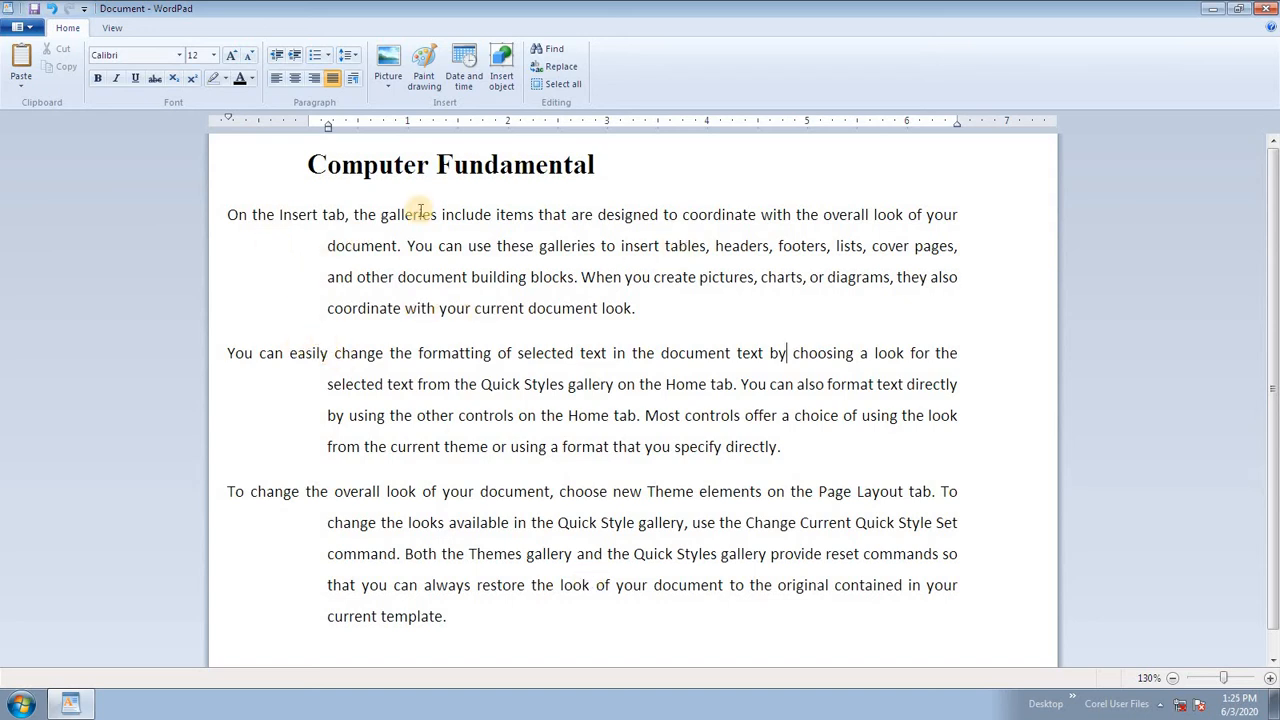
click(440, 308)
click(505, 447)
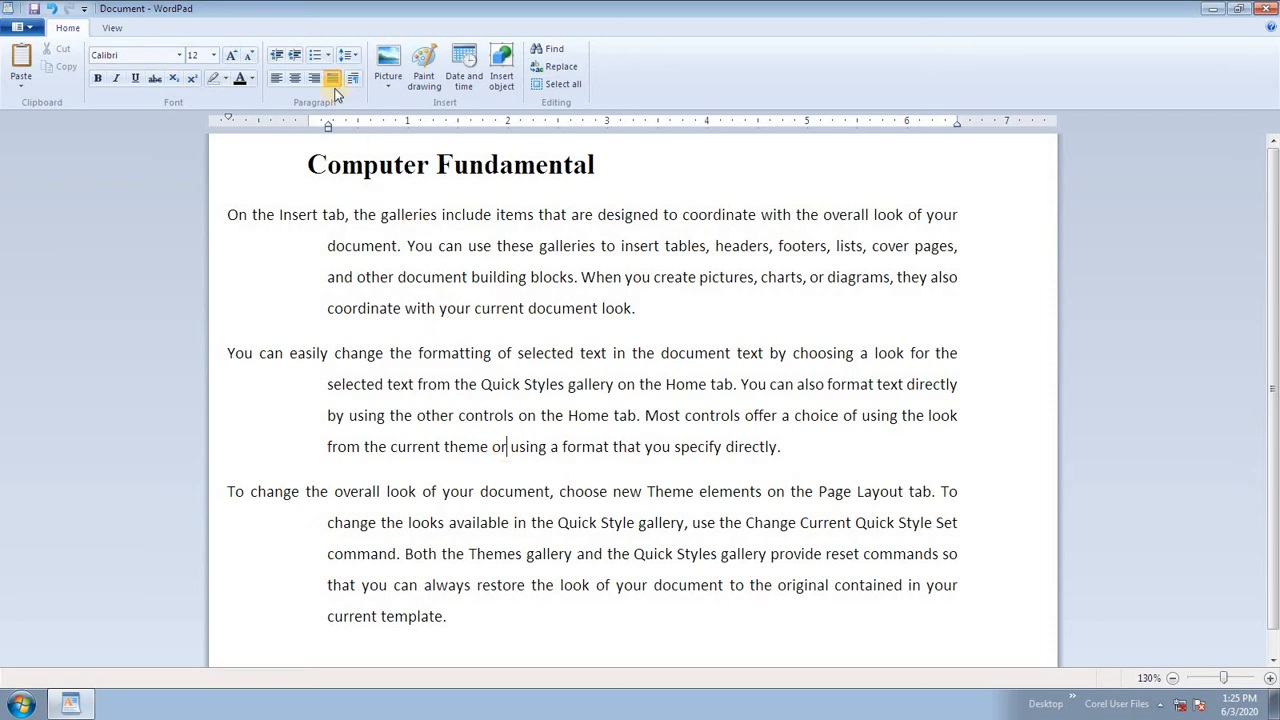
Add an empty paragraph below the last body paragraph and set its left and first-line indentation to 0
scroll(470, 530, down, 1)
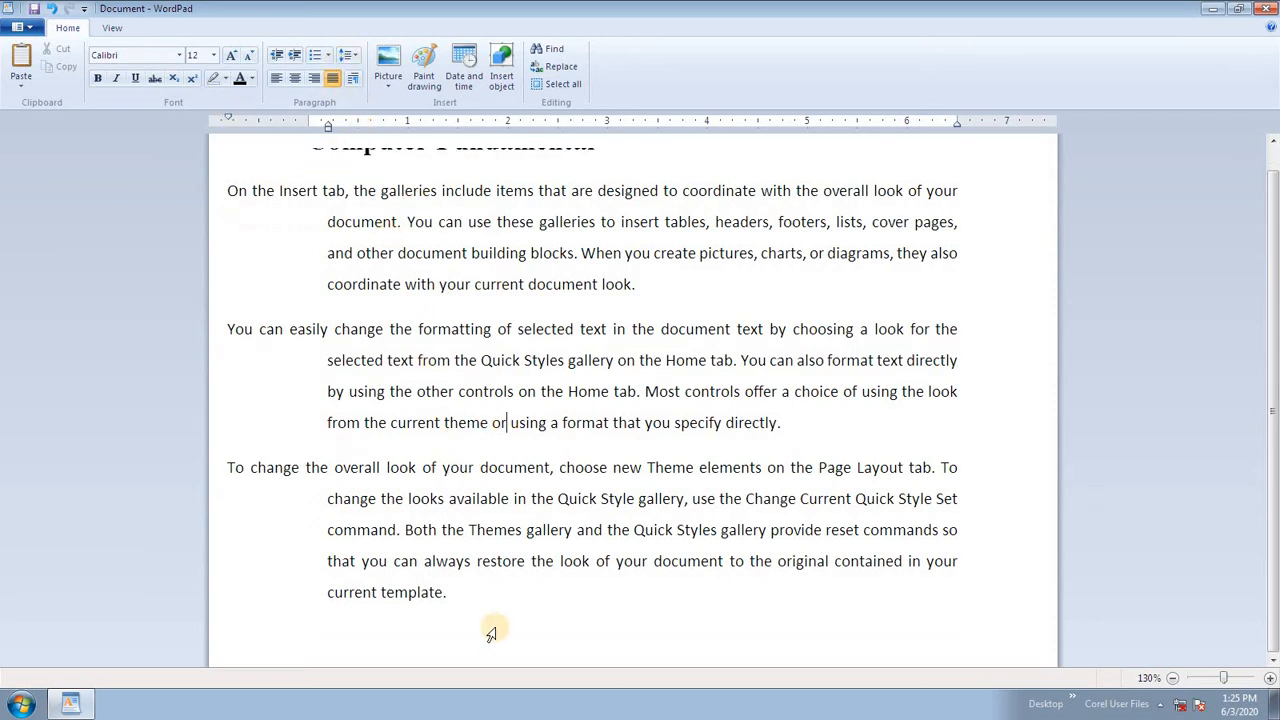
click(519, 595)
key(Return)
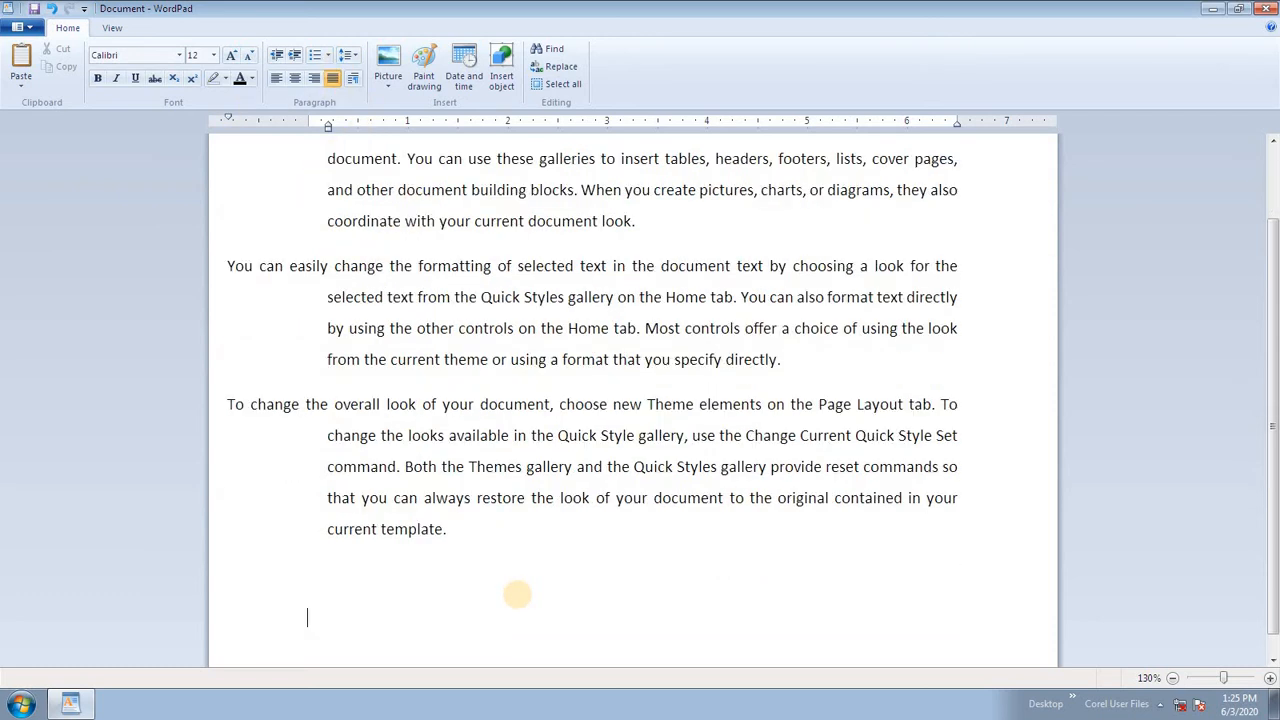
click(356, 78)
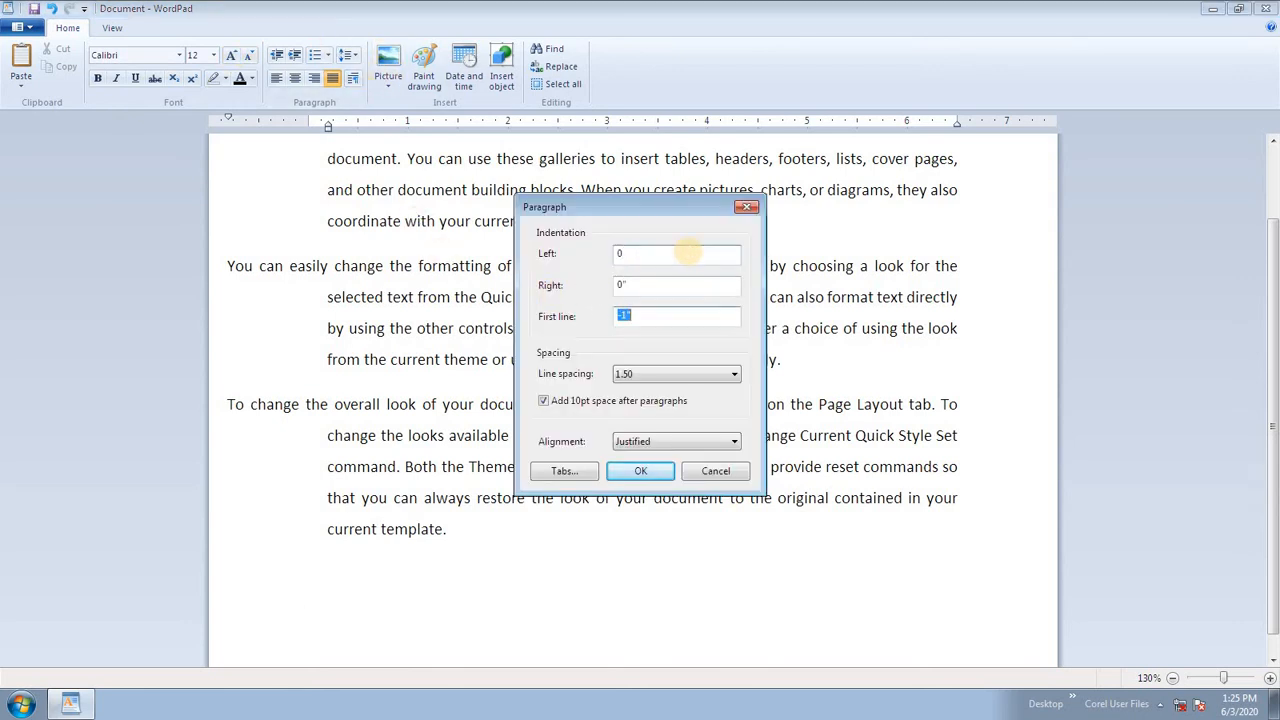
key(Return)
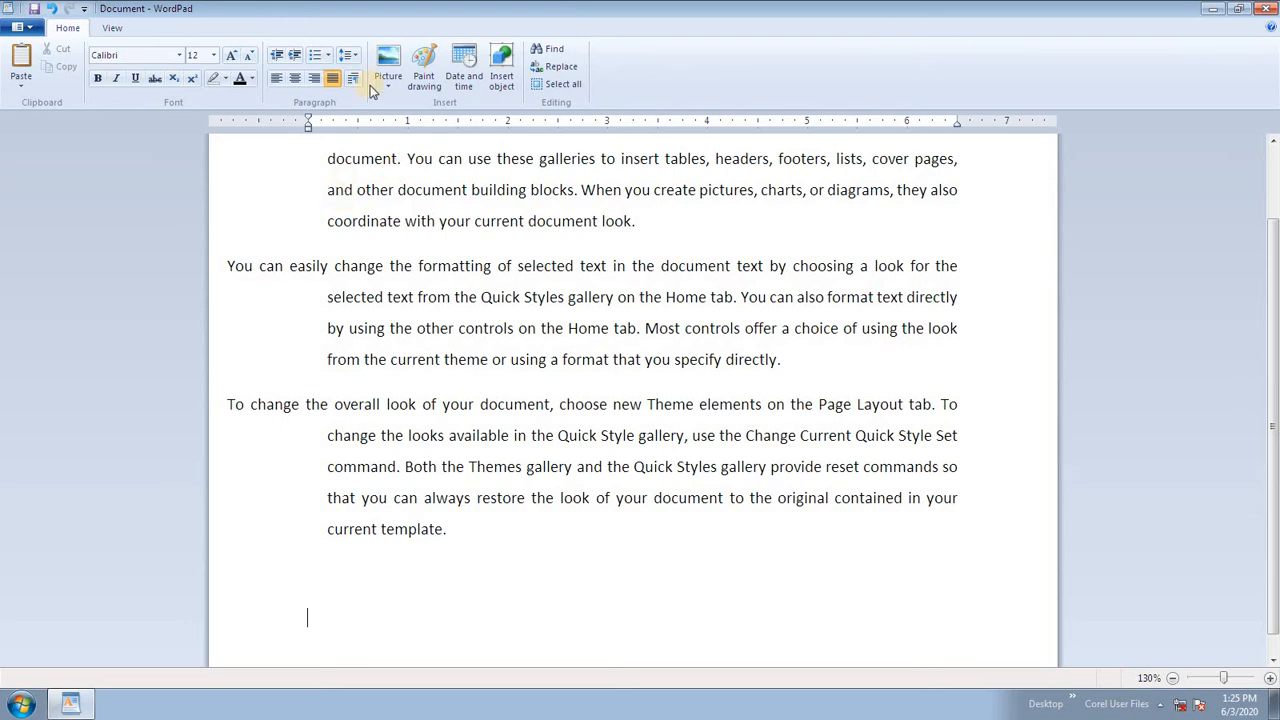
Insert the "paint" JPG picture from the Desktop into the empty paragraph and select it
click(390, 65)
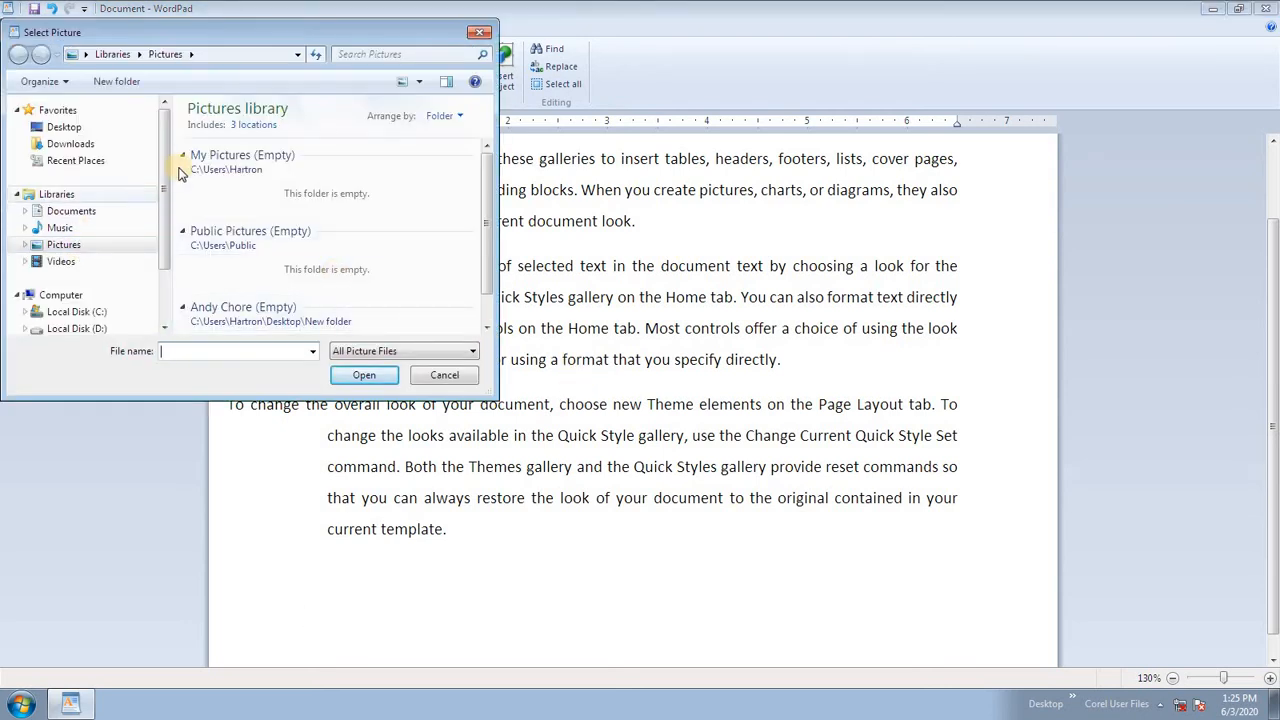
click(95, 128)
click(258, 248)
scroll(270, 268, down, 2)
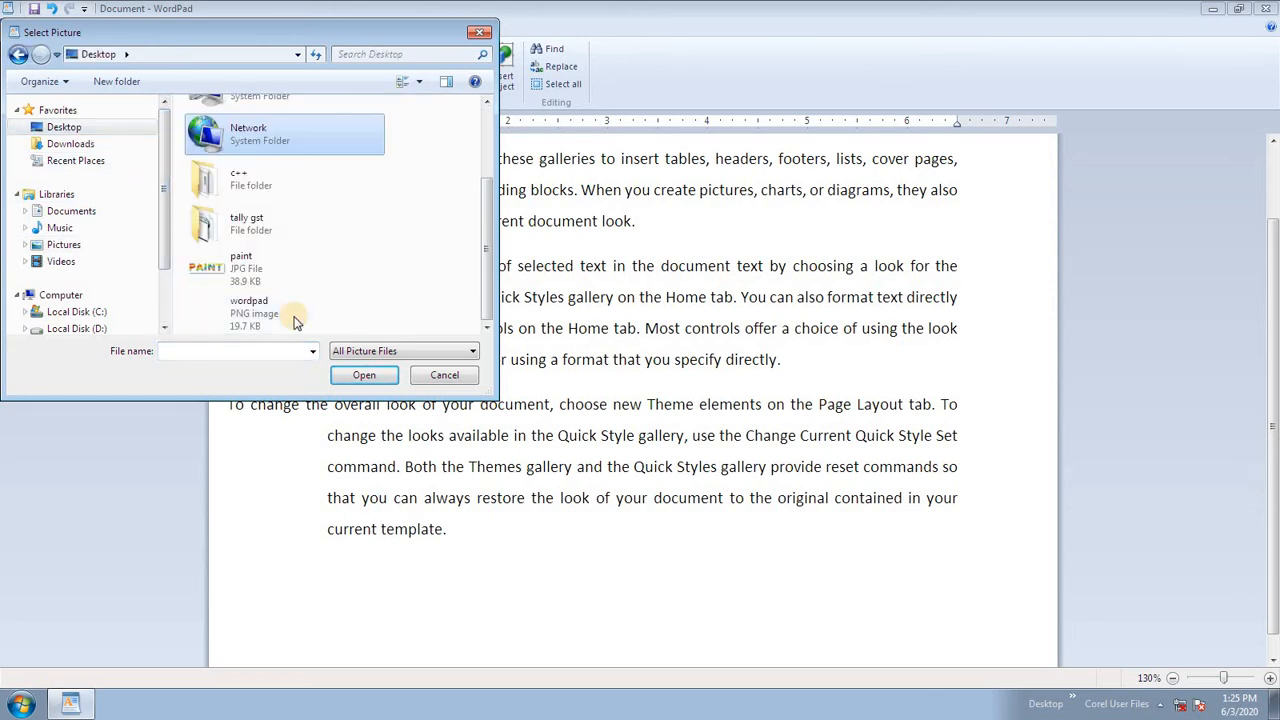
click(243, 270)
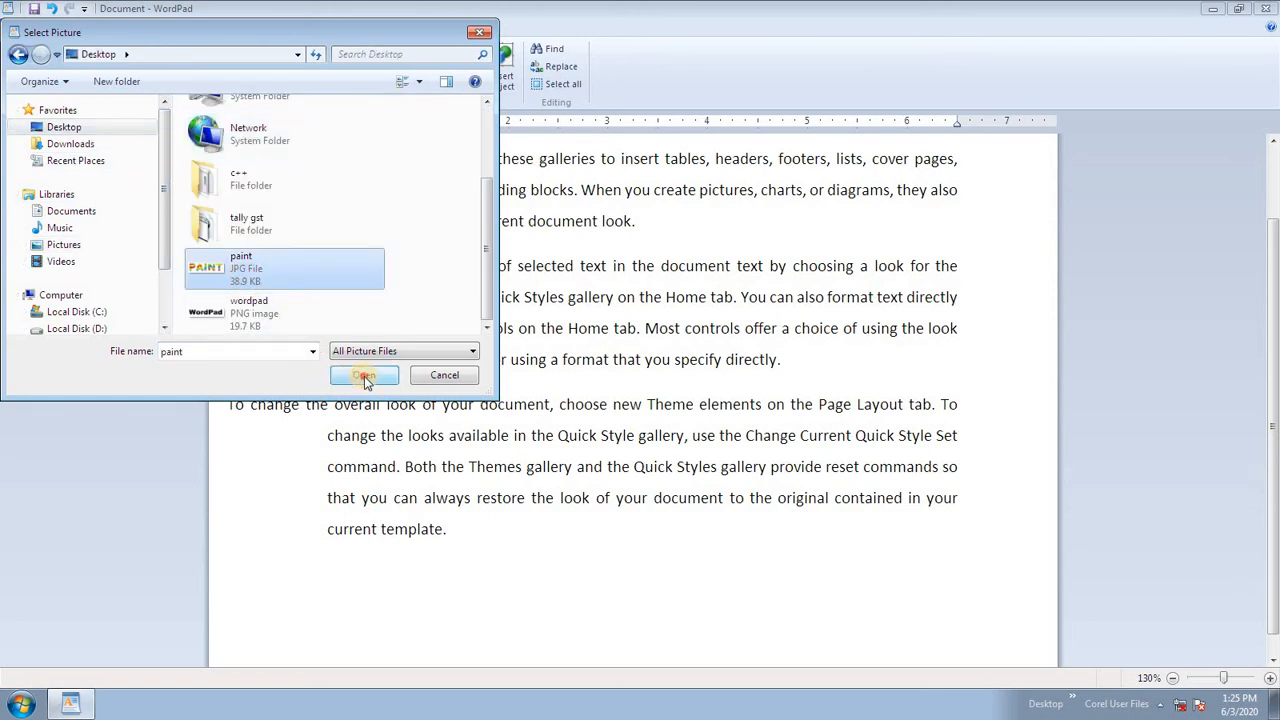
click(364, 375)
click(666, 513)
scroll(666, 514, down, 1)
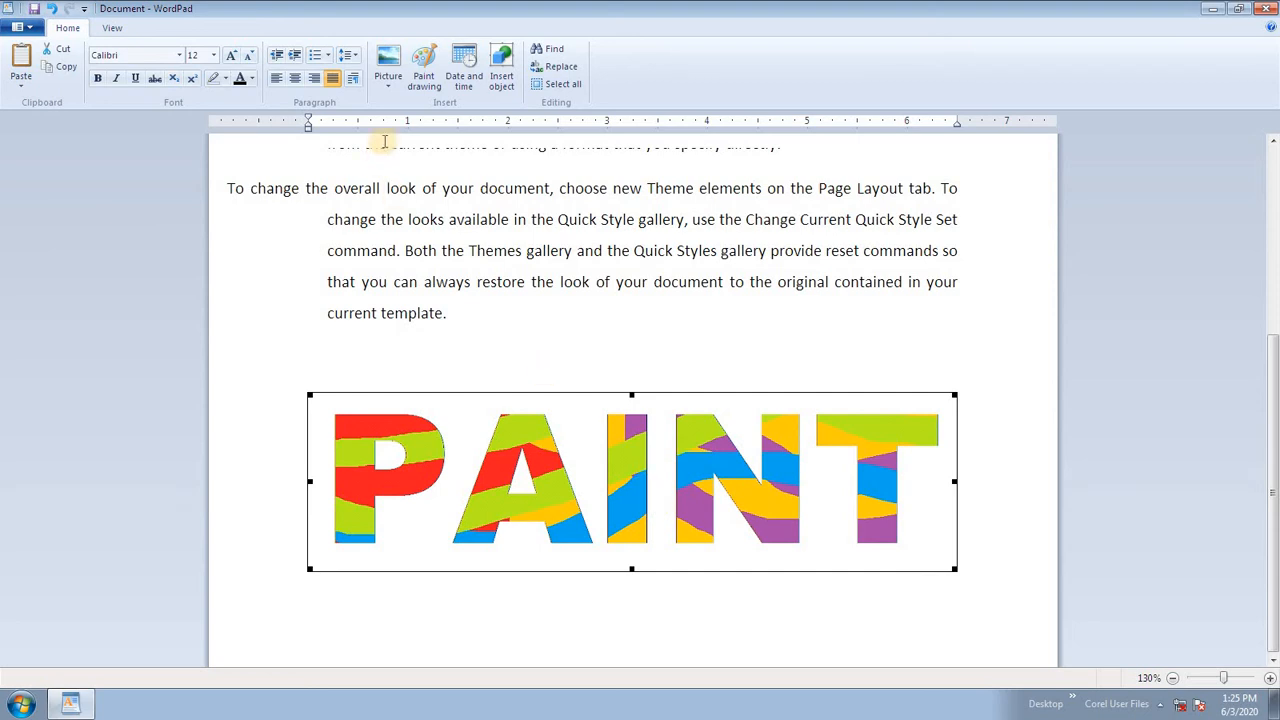
Replace the selected paint picture with the "wordpad" PNG picture from the Desktop
click(390, 62)
scroll(328, 296, down, 2)
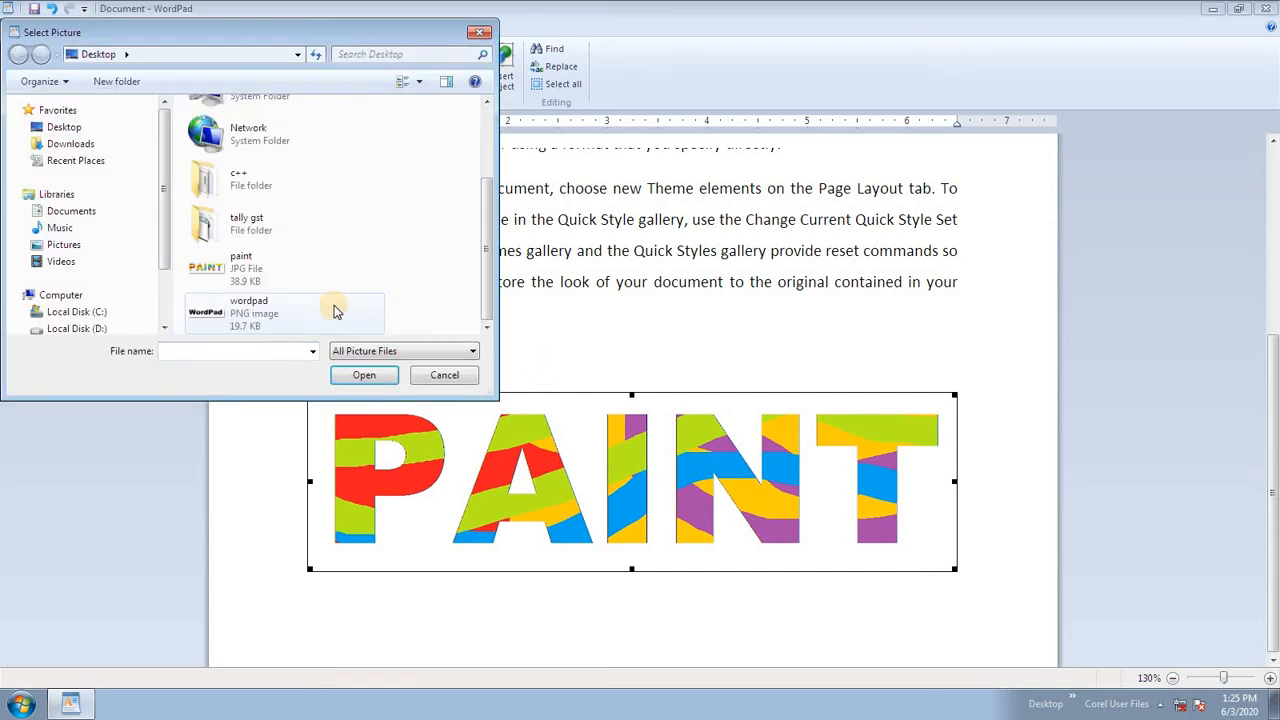
click(335, 311)
click(366, 375)
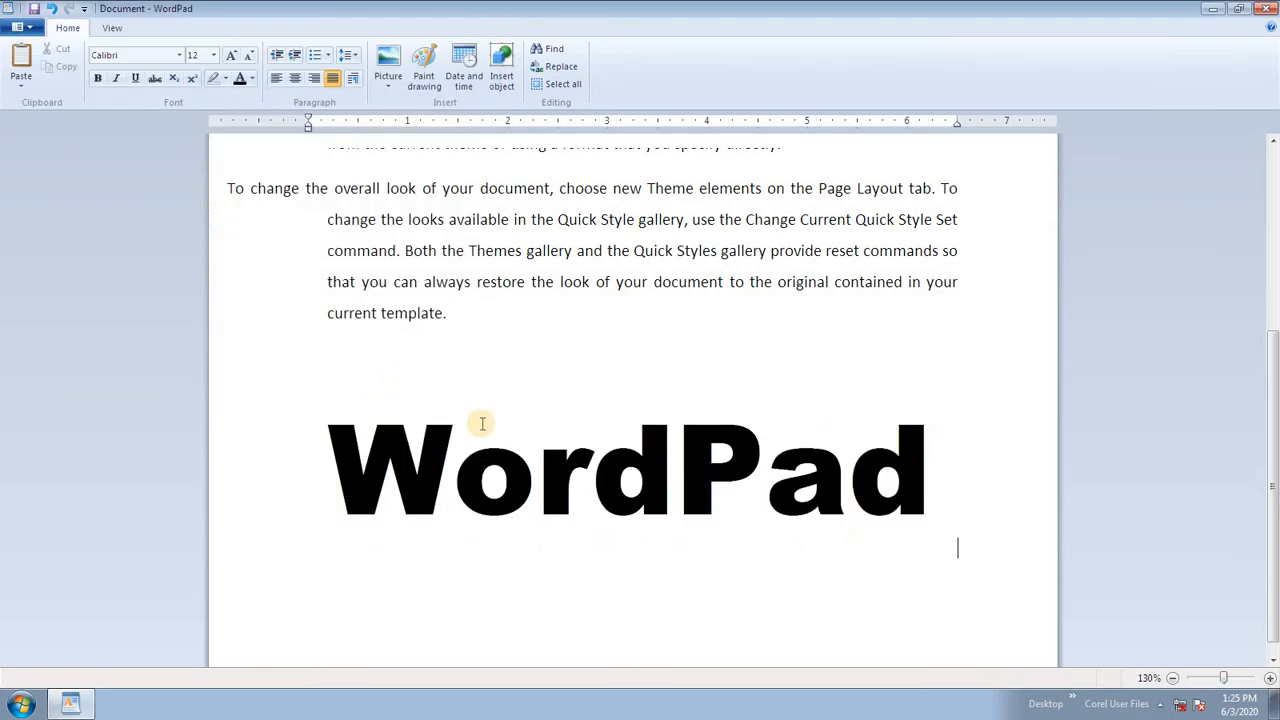
Delete the inserted wordpad picture from the document
click(806, 334)
click(731, 482)
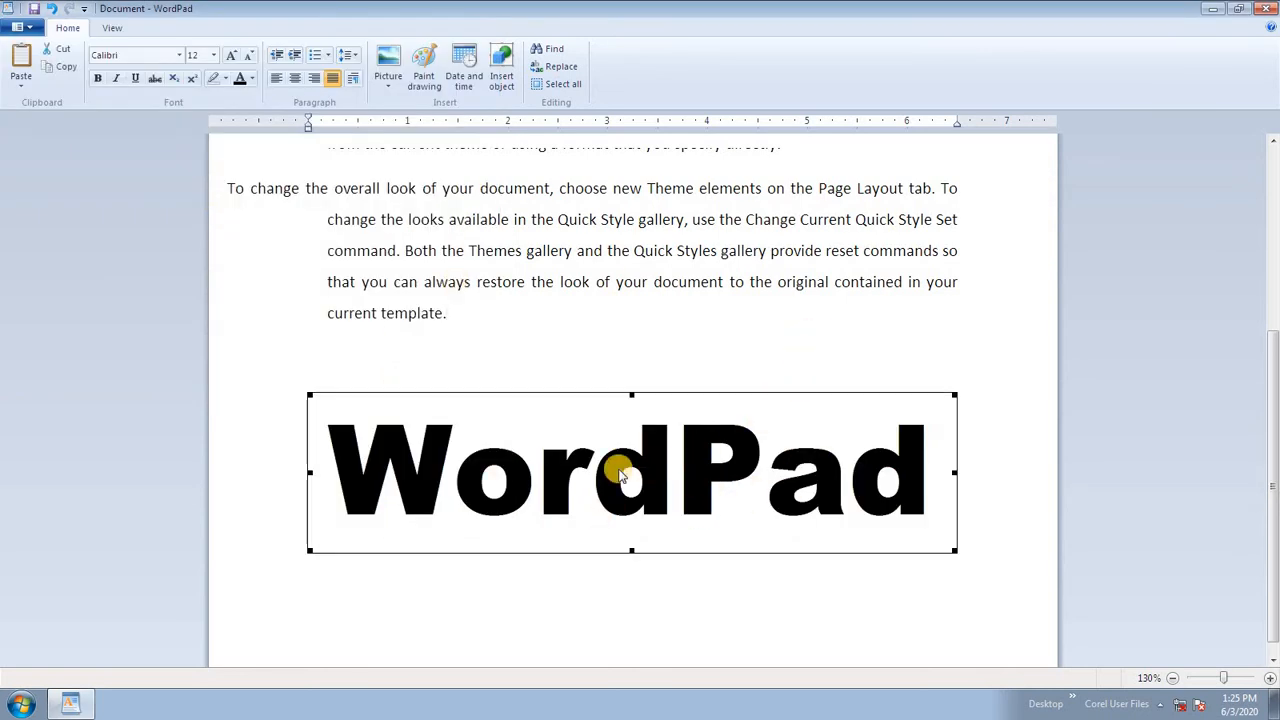
key(Delete)
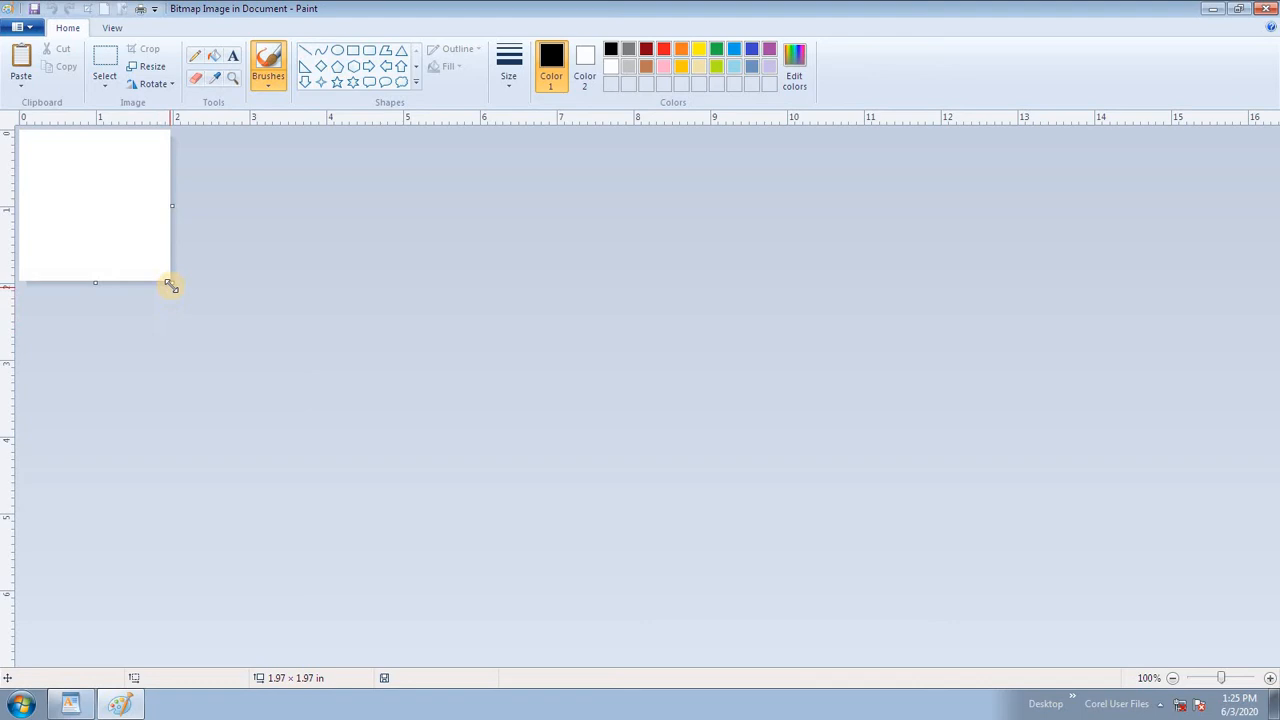
Enlarge the embedded Paint drawing's canvas to about 4.99 × 5.19 in and paint freehand black and lime strokes with the Watercolor brush
drag(170, 284, 404, 529)
click(268, 80)
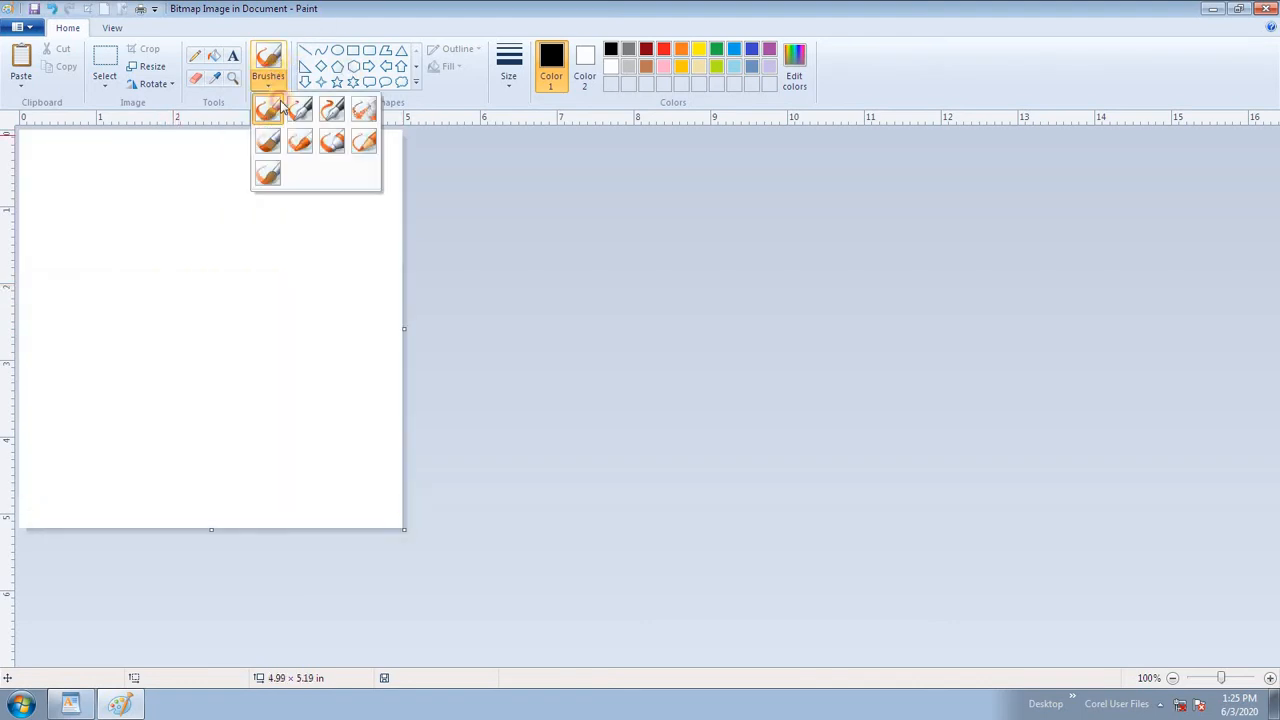
click(268, 174)
mouse_move(258, 155)
mouse_down()
mouse_move(340, 229)
mouse_move(346, 185)
mouse_move(109, 451)
mouse_move(372, 299)
mouse_up()
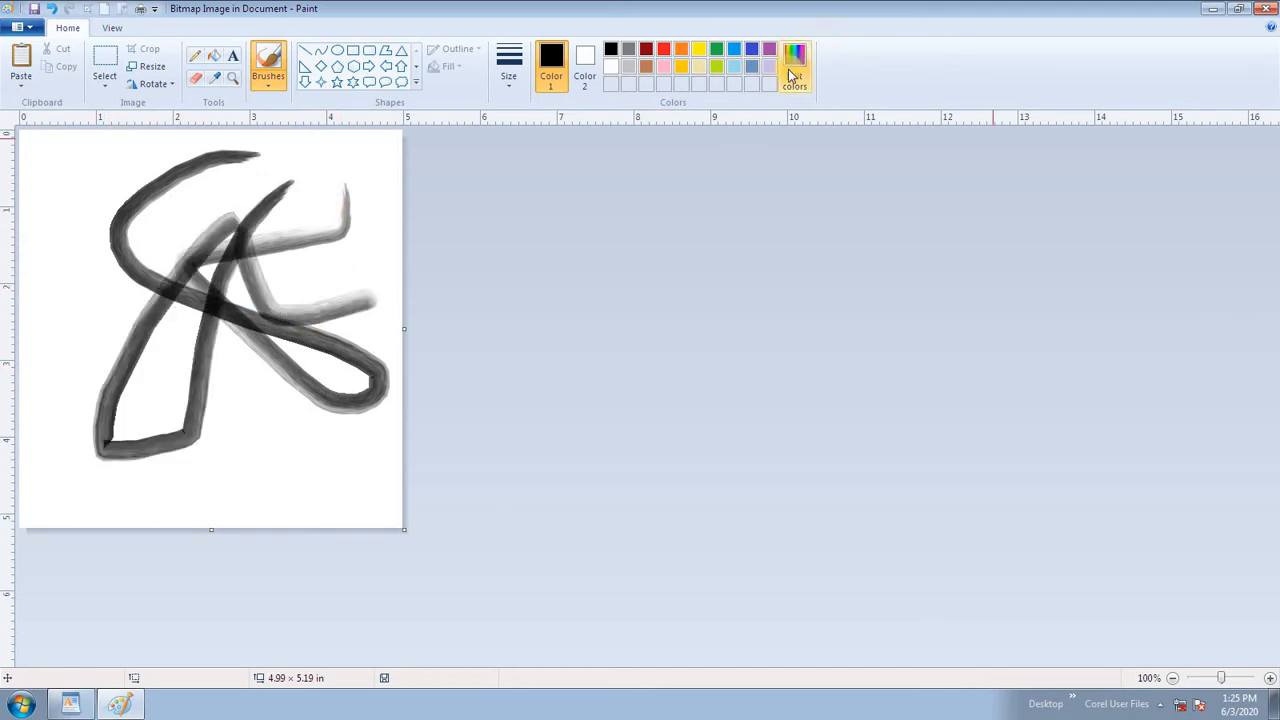
click(716, 66)
mouse_move(118, 146)
mouse_down()
mouse_move(277, 310)
mouse_move(266, 240)
mouse_up()
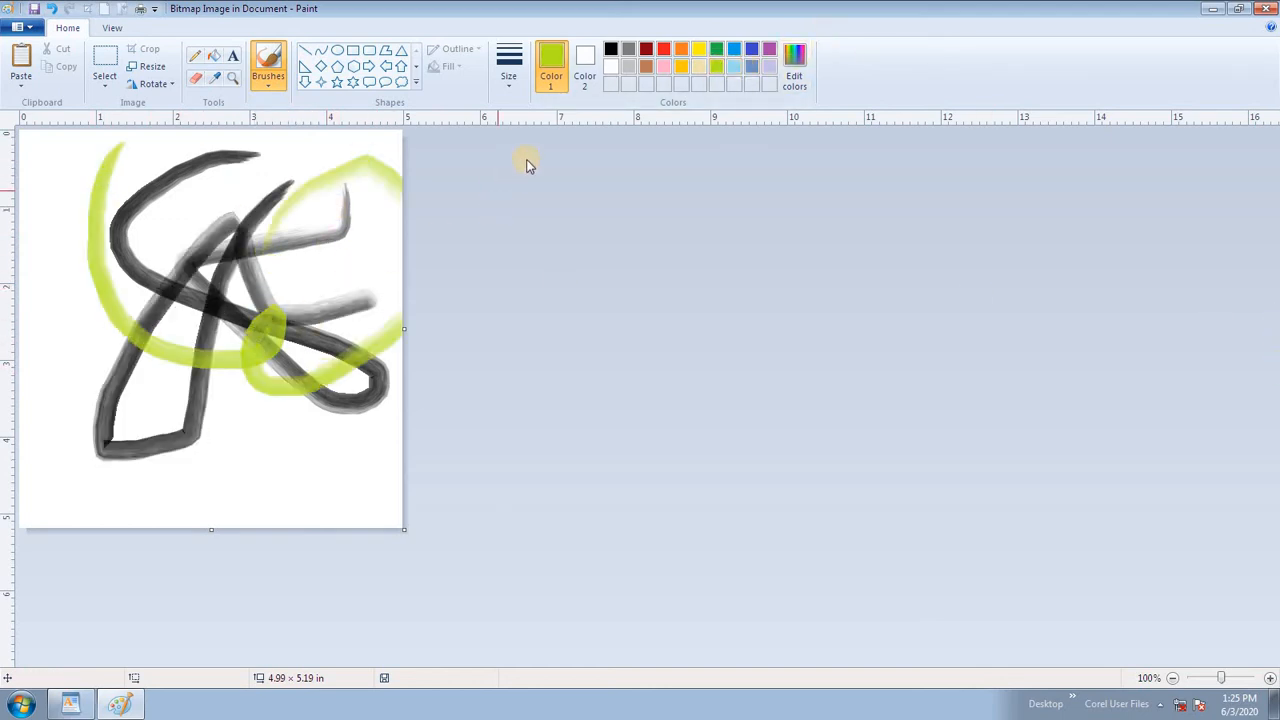
Paint freehand red, green and light blue Watercolor brush strokes over the existing black and lime strokes in the drawing
click(663, 49)
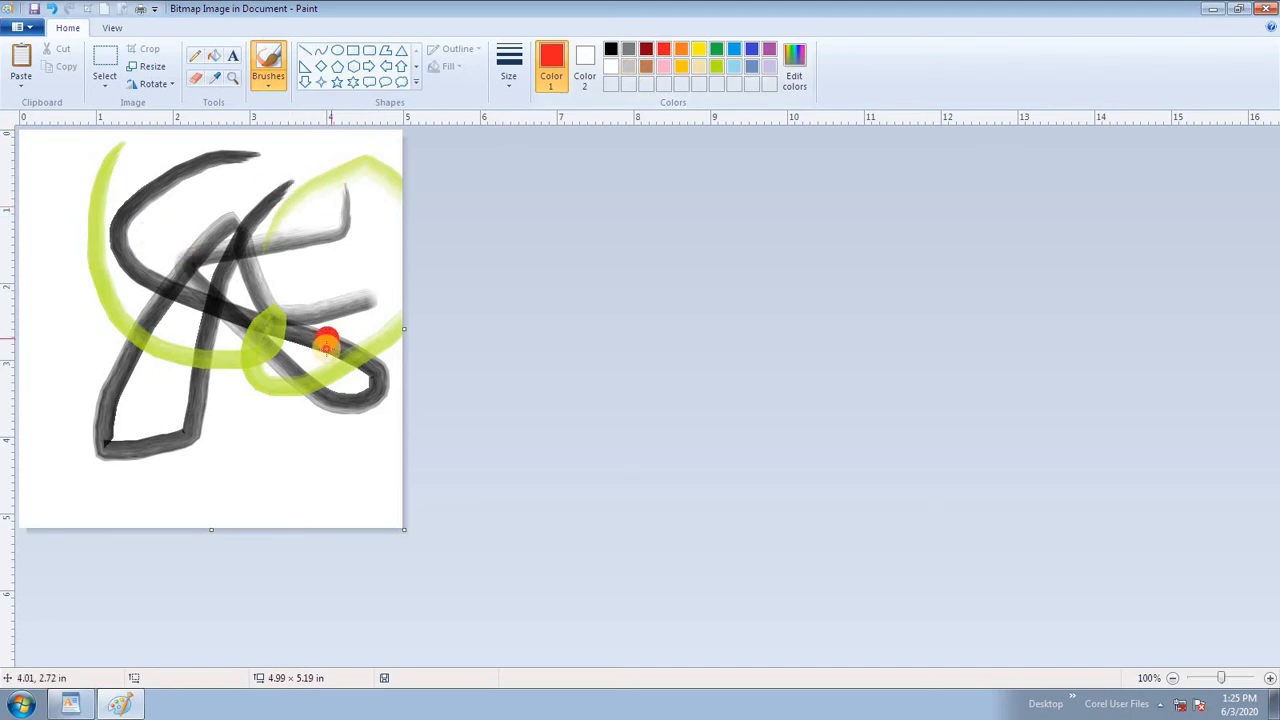
drag(326, 342, 87, 263)
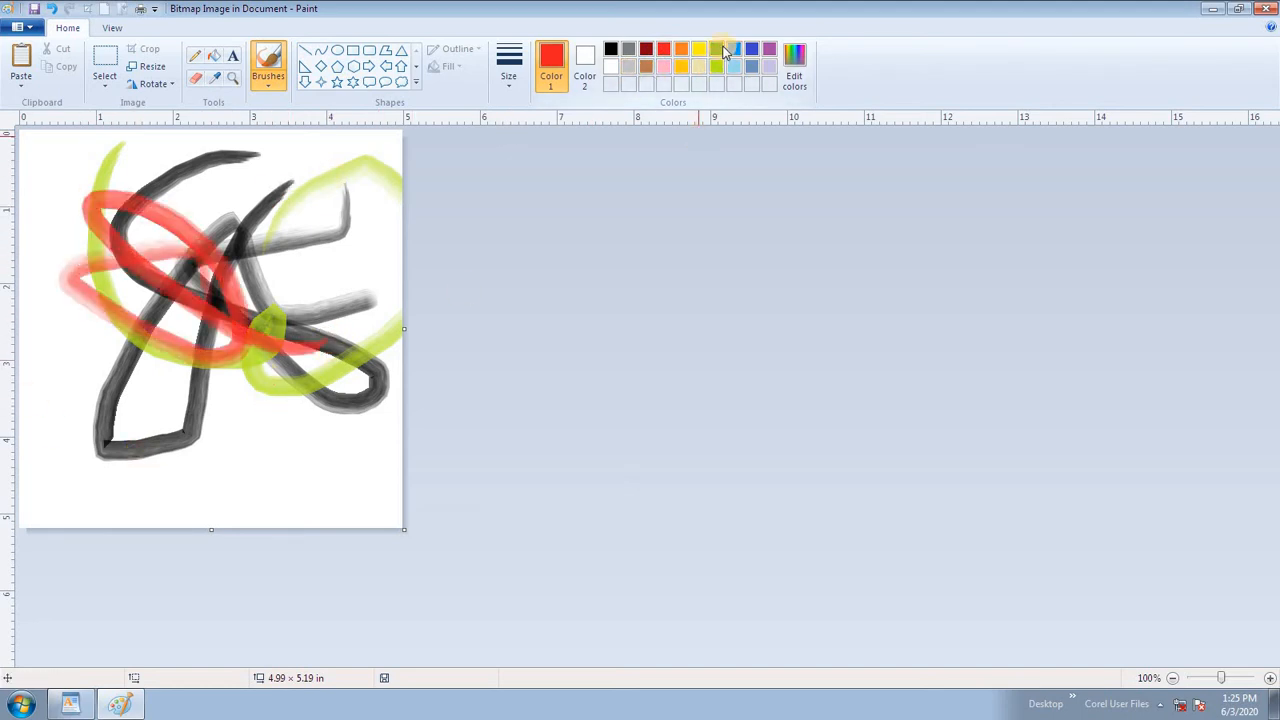
click(716, 49)
drag(262, 160, 120, 520)
drag(157, 214, 20, 328)
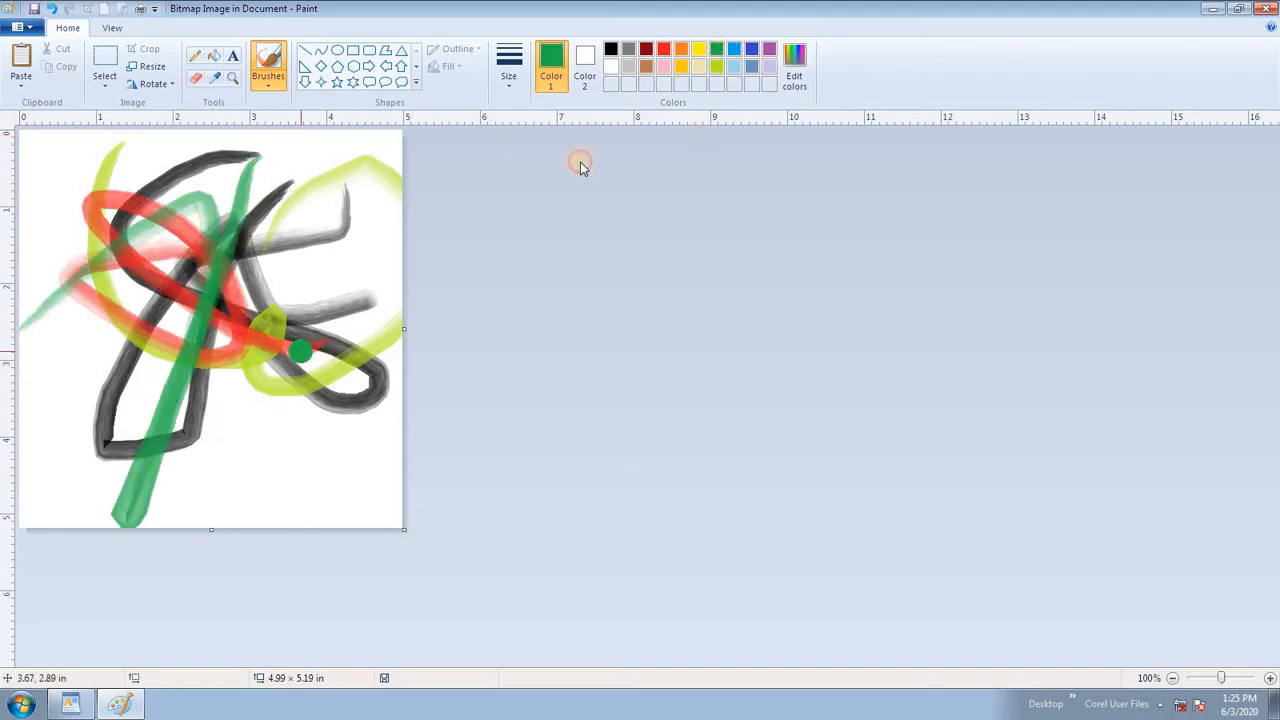
click(734, 49)
mouse_move(293, 432)
mouse_down()
mouse_move(175, 222)
mouse_move(225, 400)
mouse_up()
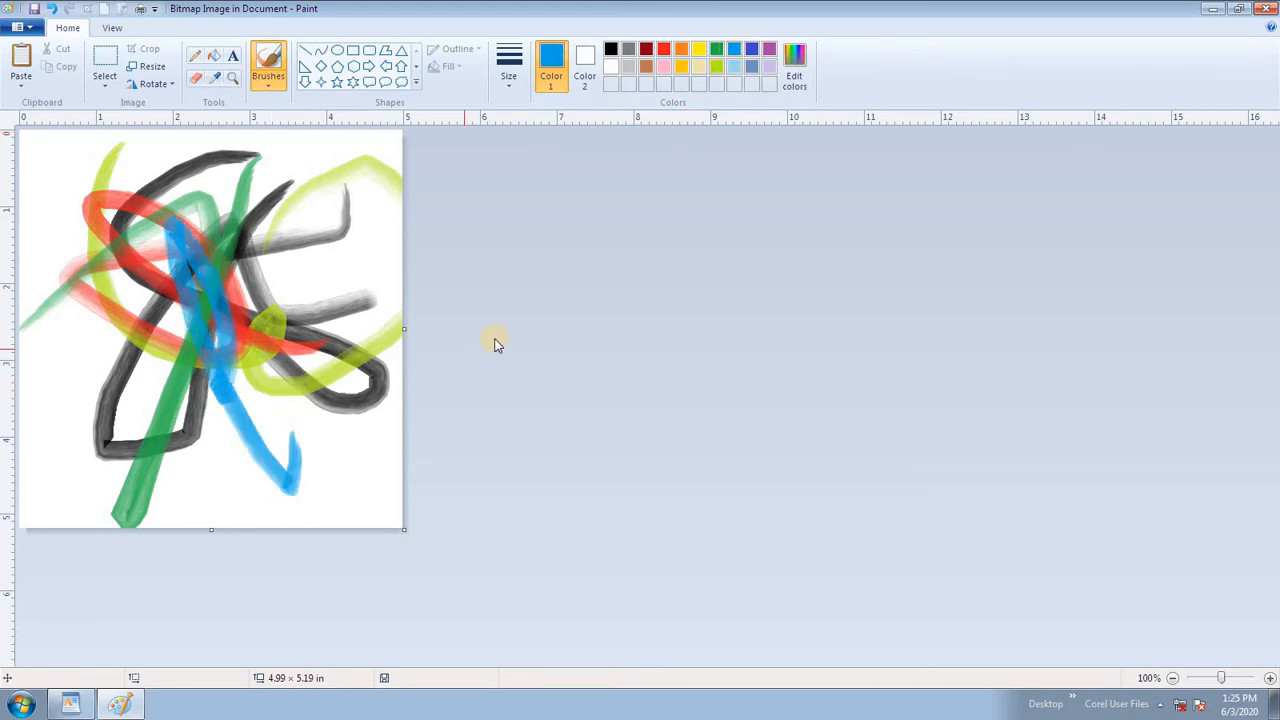
Close Paint to return to the WordPad document and delete the embedded drawing
click(1267, 8)
scroll(714, 286, down, 3)
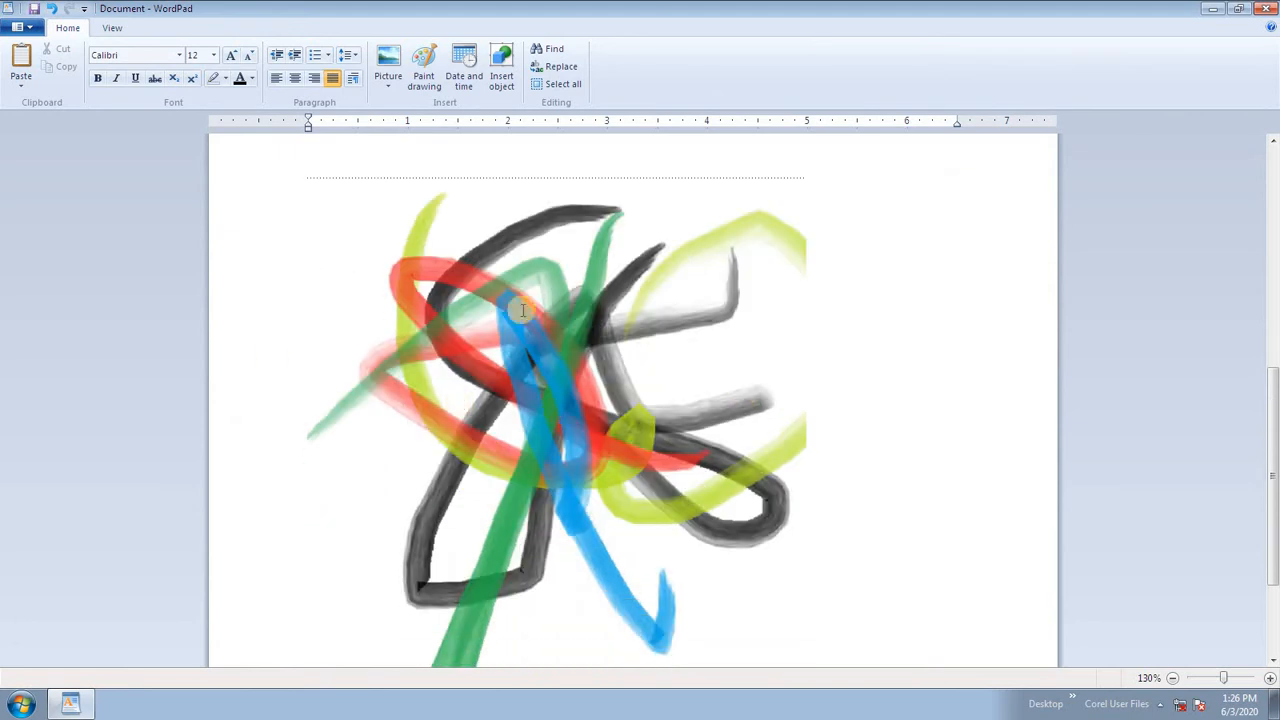
click(435, 371)
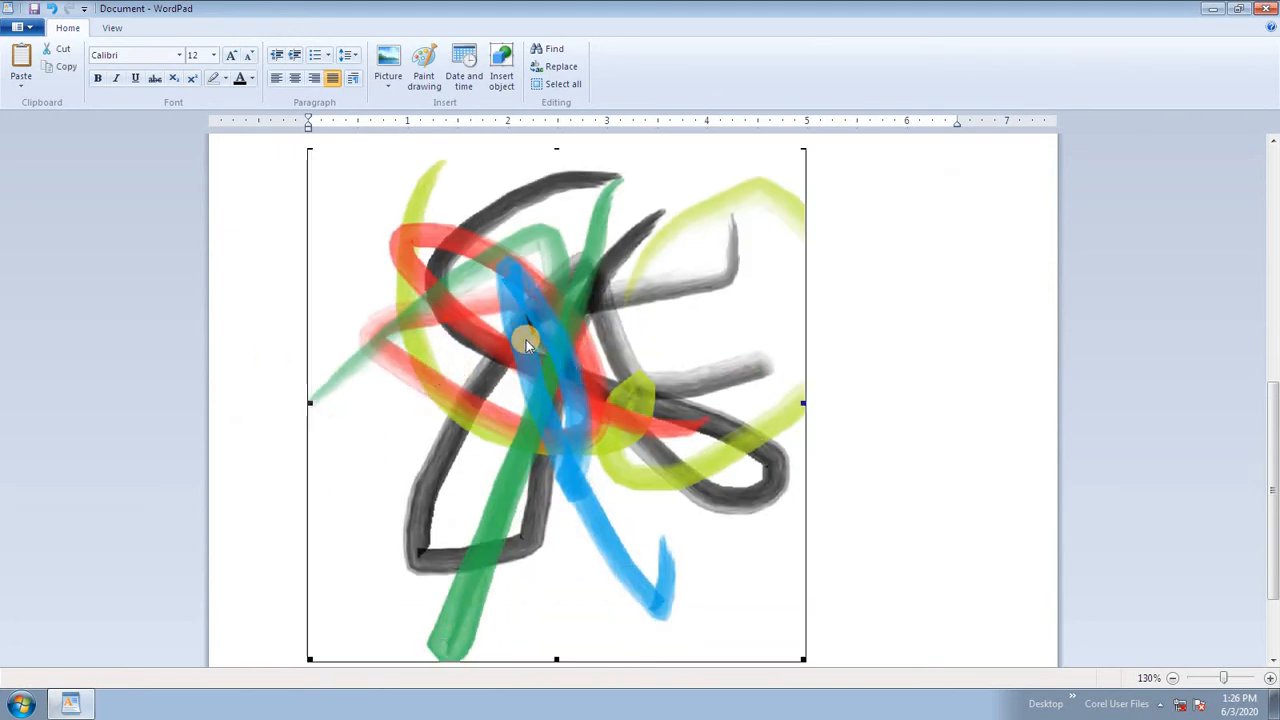
key(Delete)
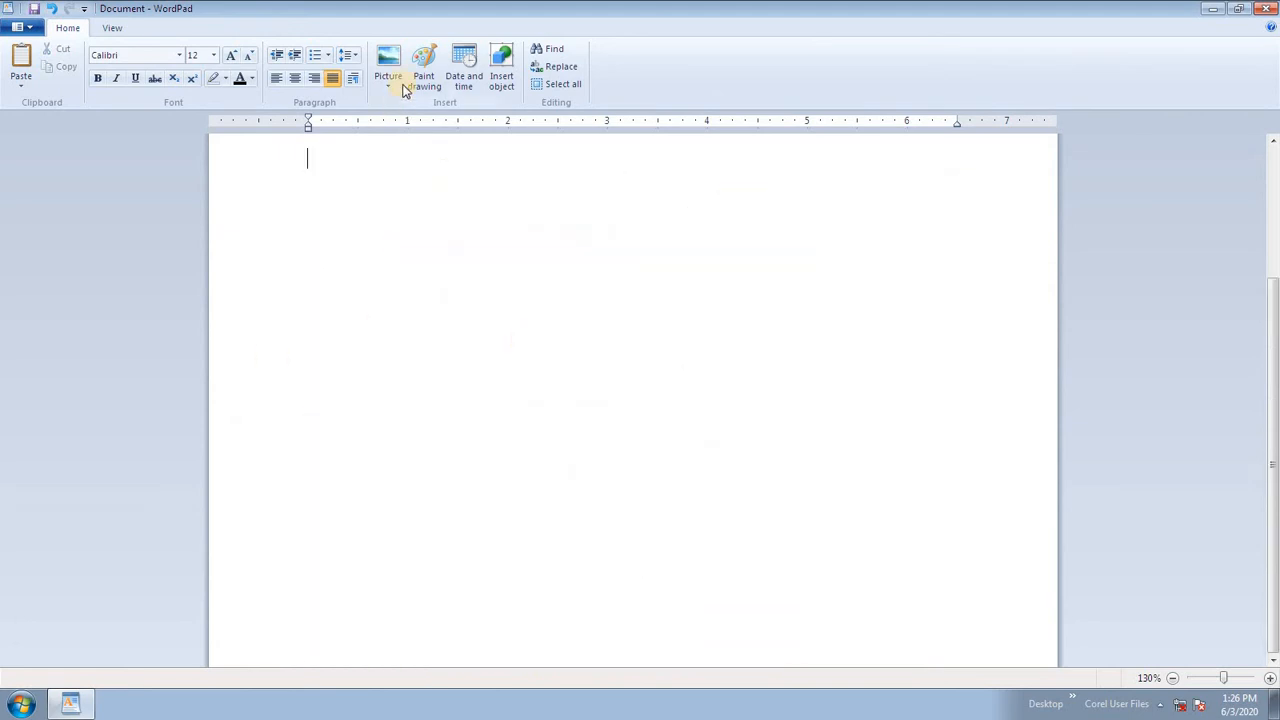
Insert the date in the "Wednesday, June 03, 2020" format below the last paragraph and start a new line
scroll(505, 330, up, 5)
scroll(501, 340, down, 1)
scroll(500, 338, down, 1)
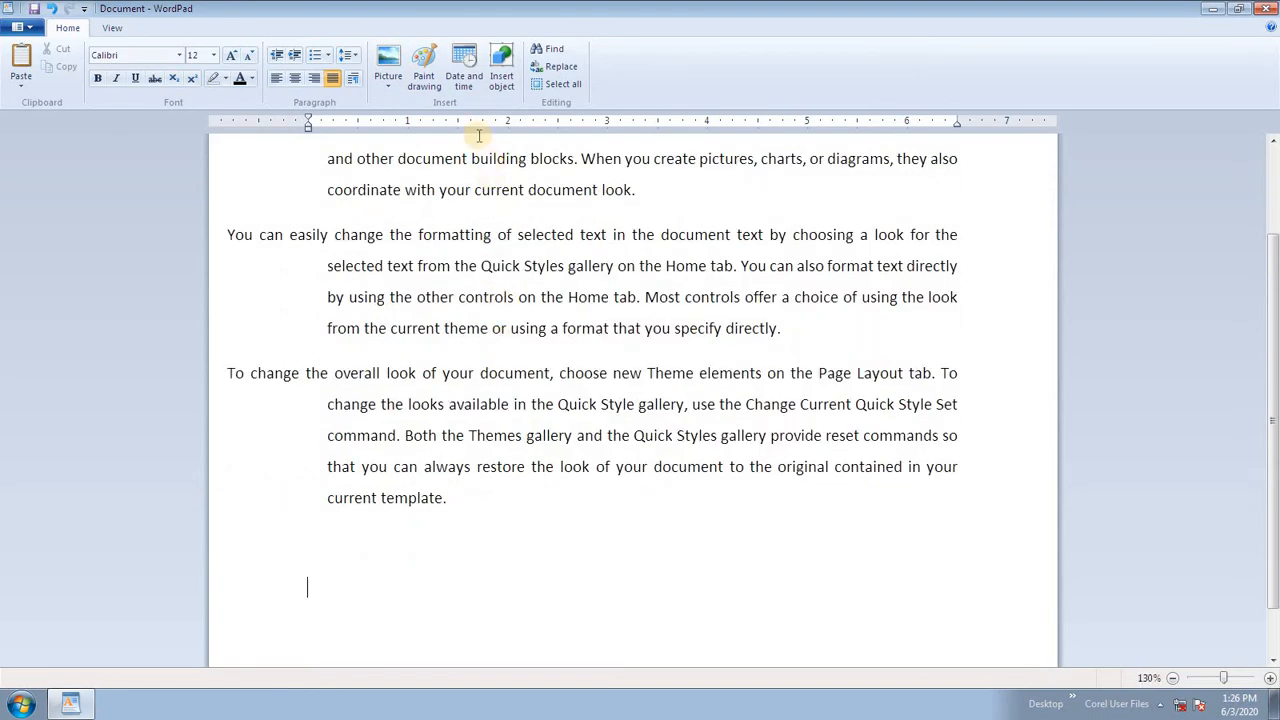
click(463, 70)
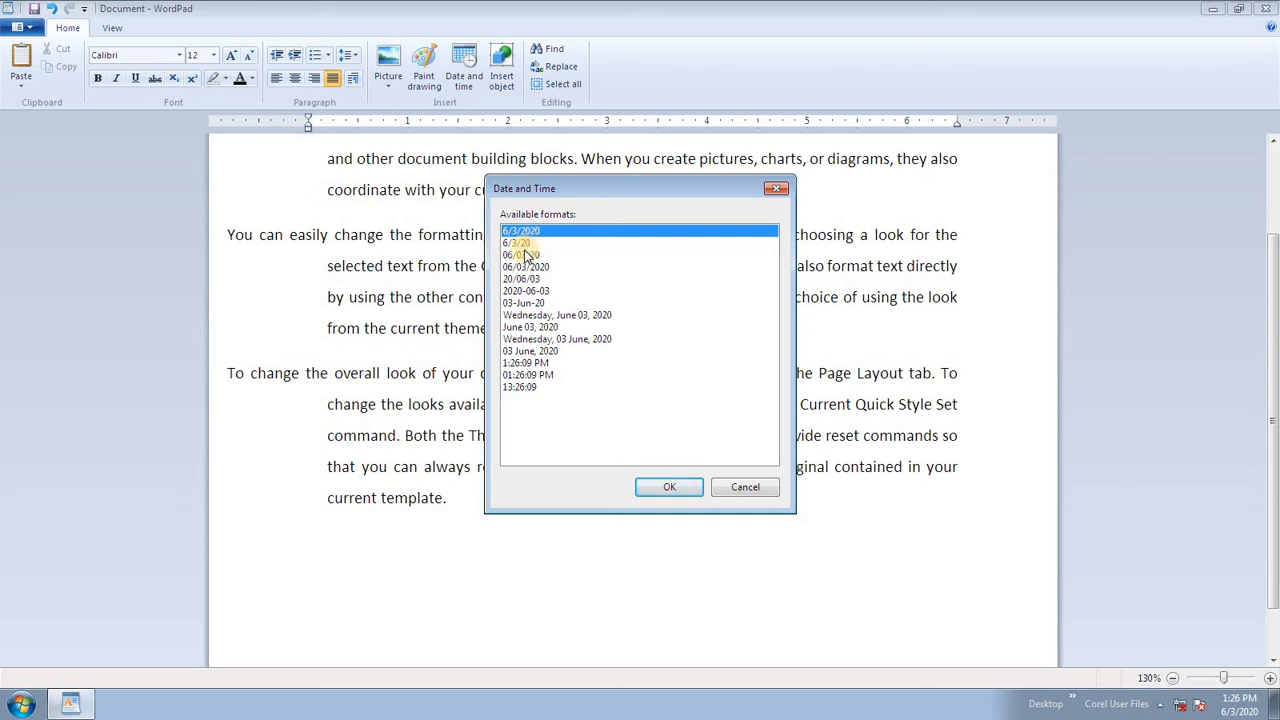
click(537, 316)
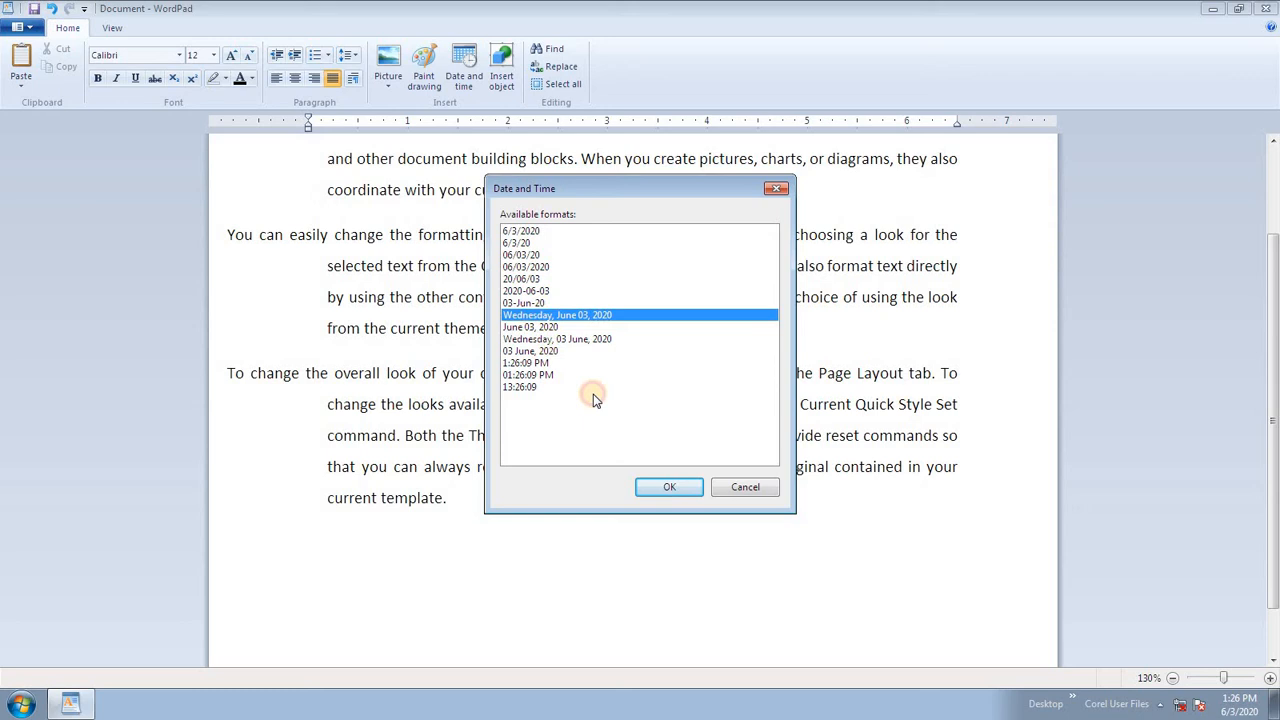
click(666, 486)
key(Return)
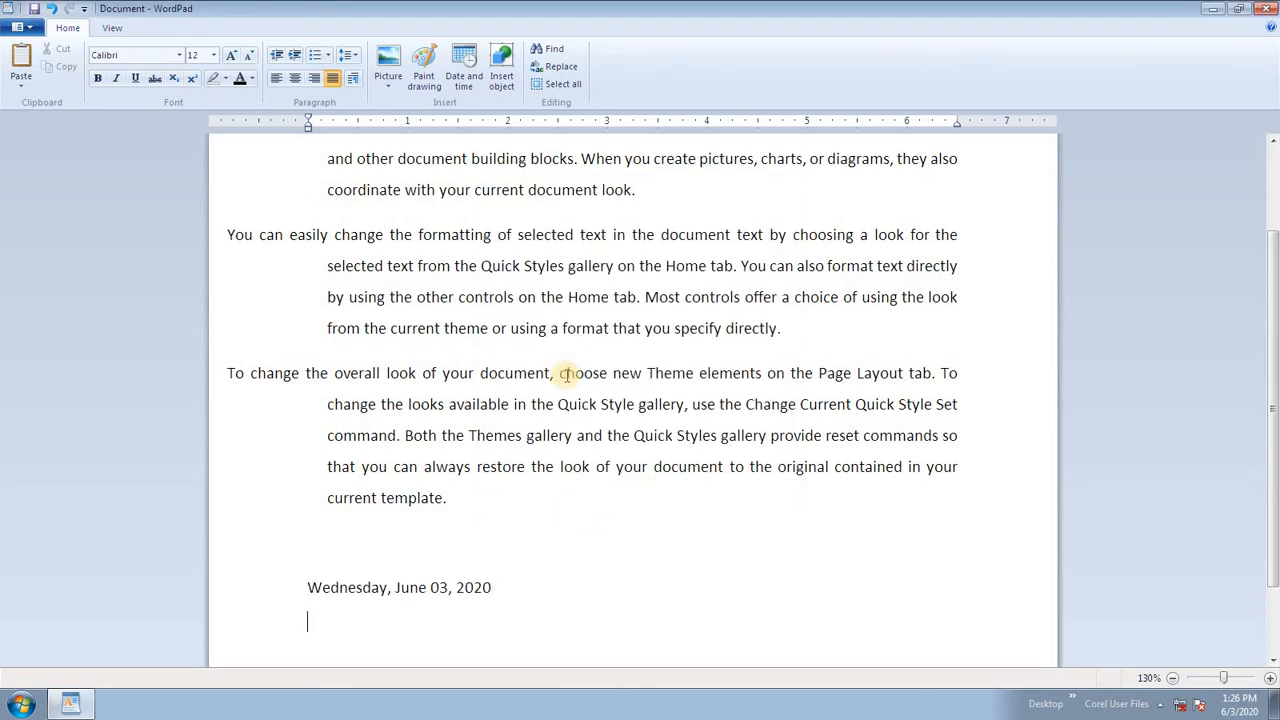
Insert the current time in the "1:26:27 PM" format below the date, and delete both the date and time lines
click(481, 78)
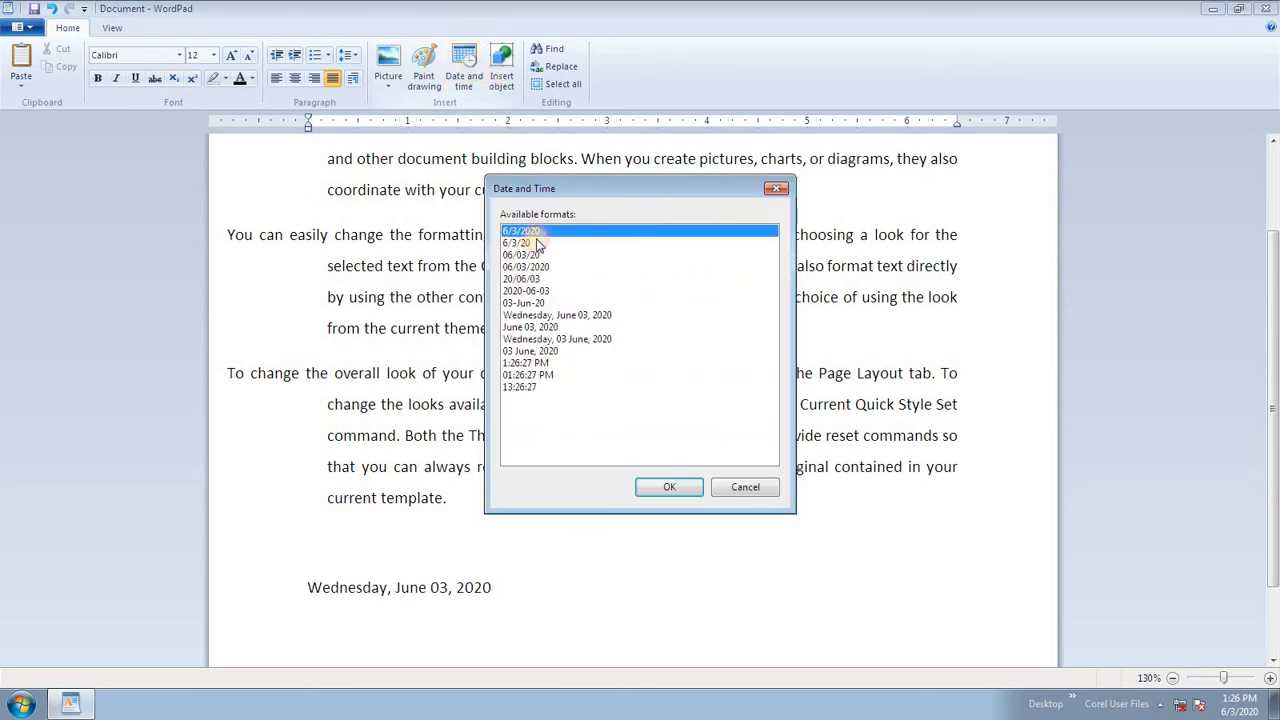
click(540, 364)
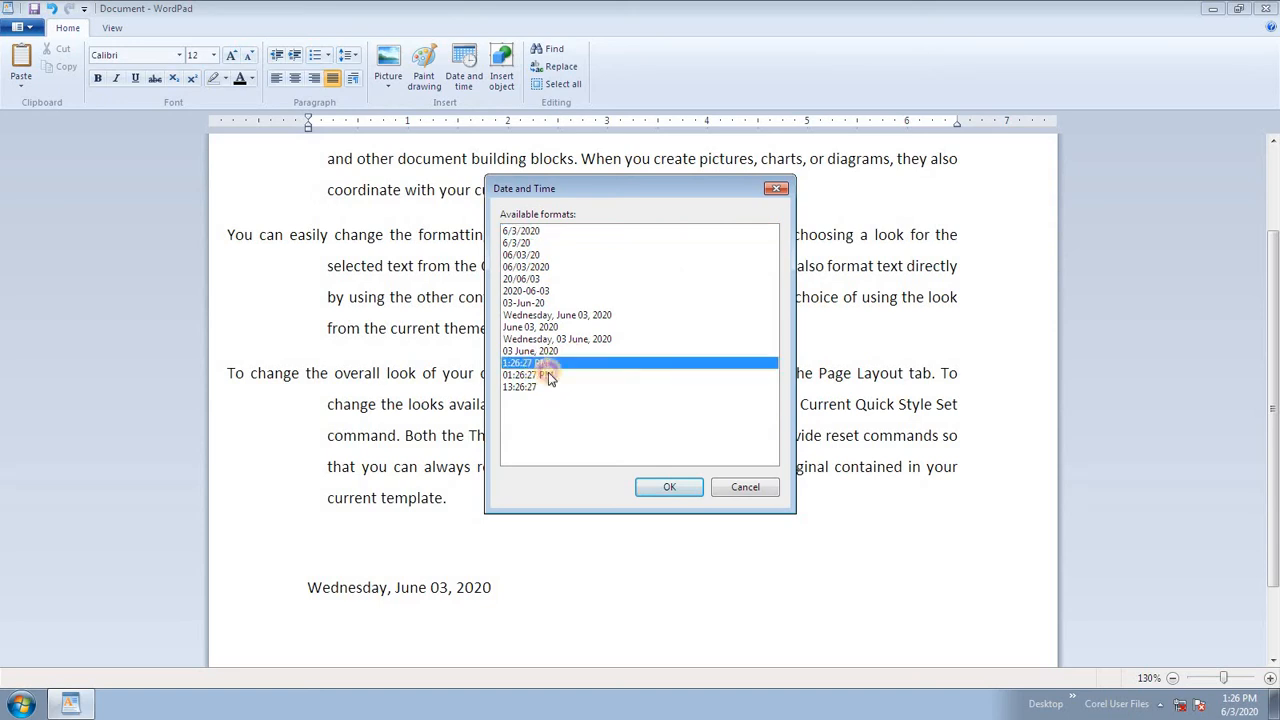
click(669, 486)
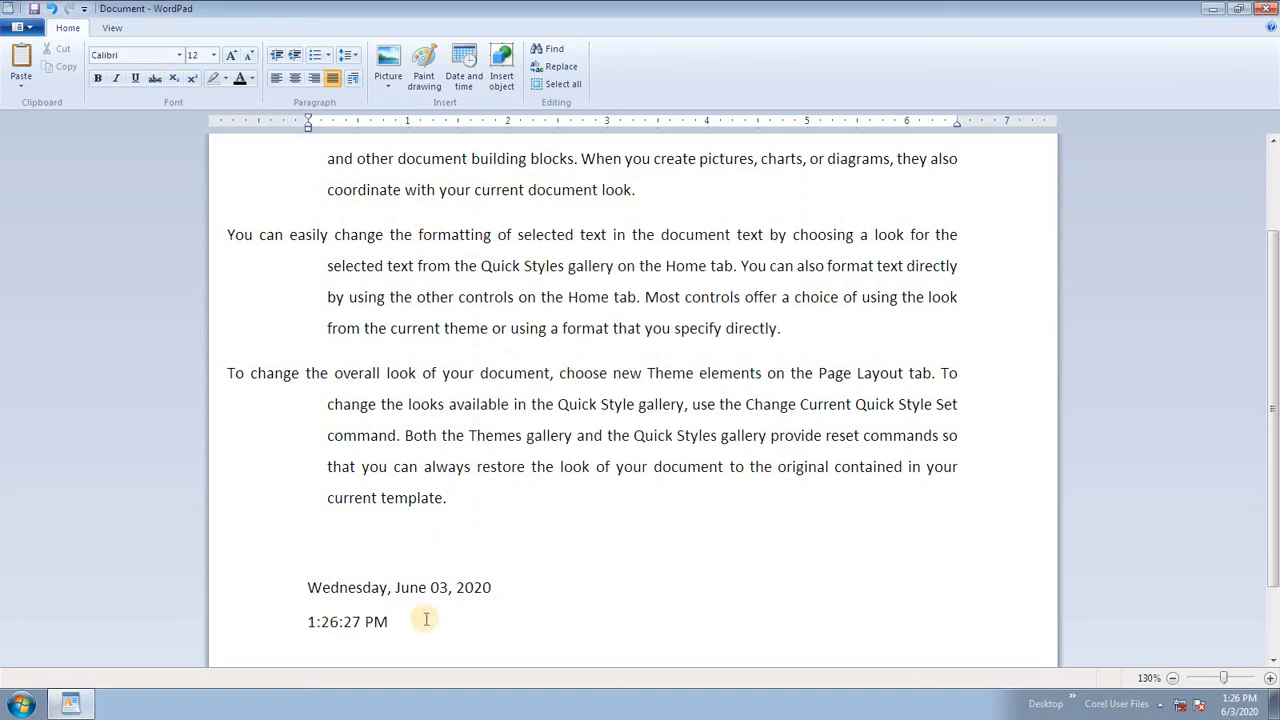
shift+click(311, 574)
key(Delete)
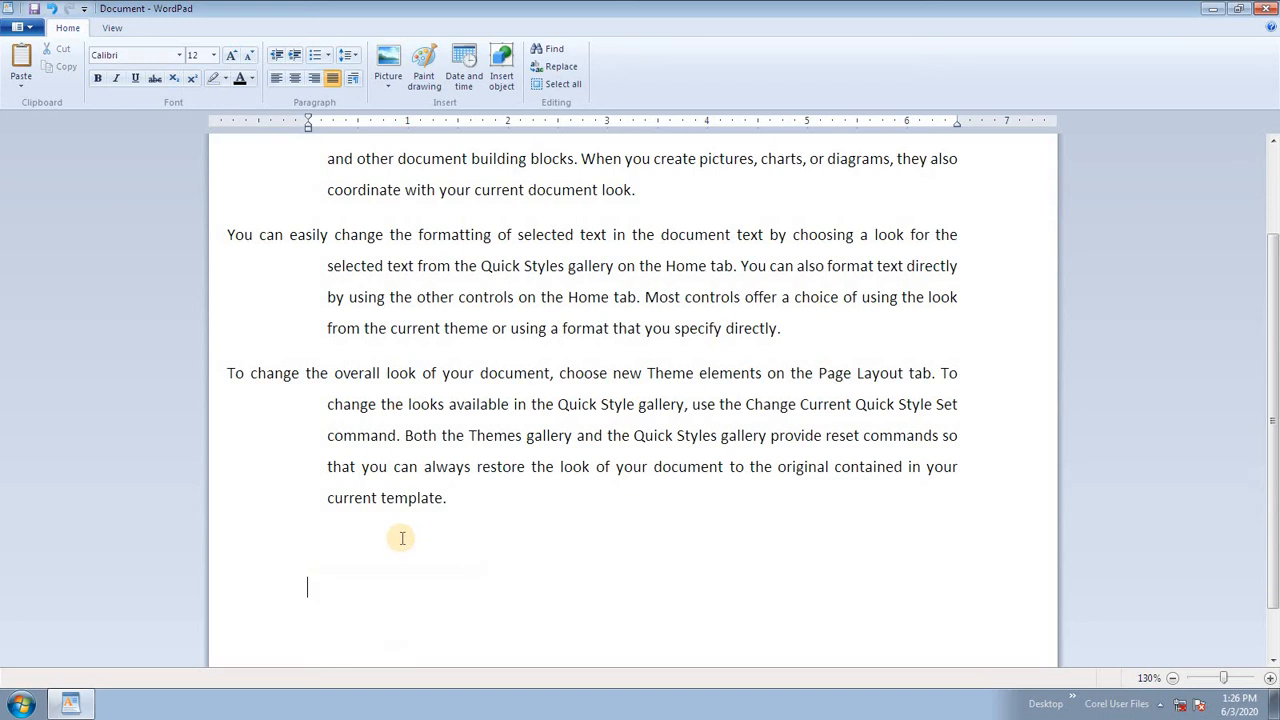
Open a new Microsoft Excel 2007 workbook, fill cells A1:D7 with "ram" and apply all borders to the range
click(502, 62)
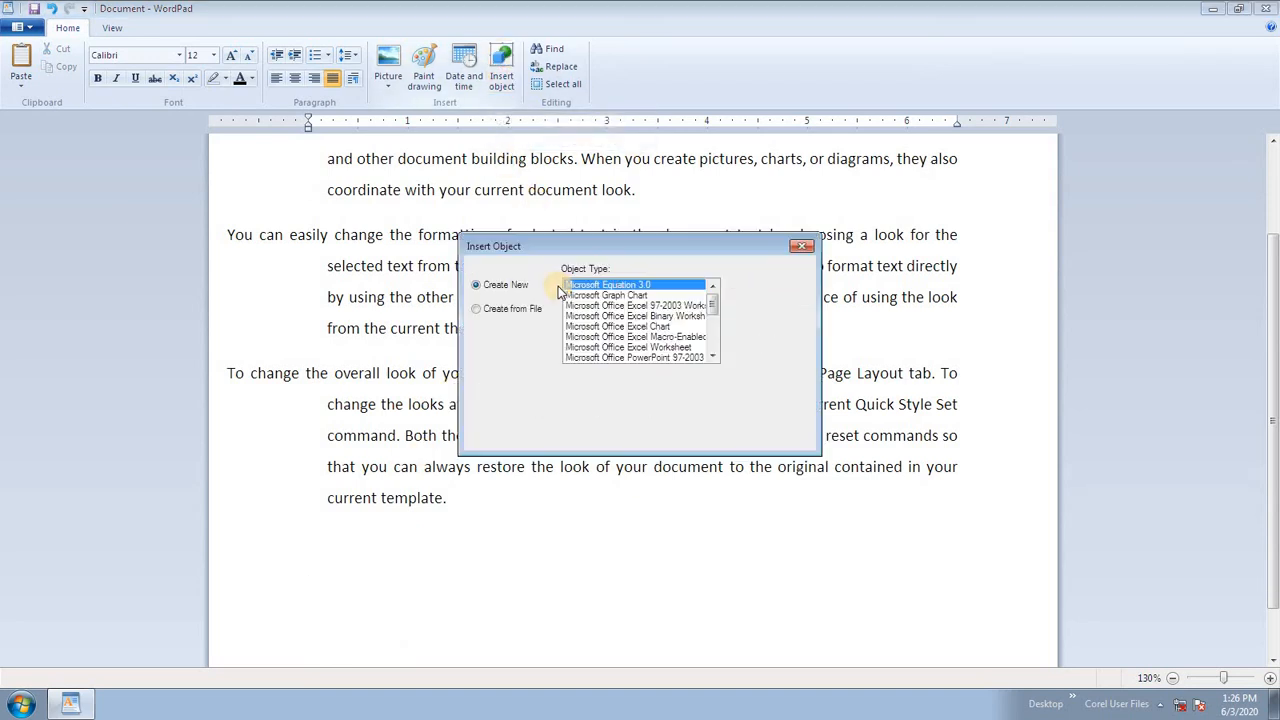
click(768, 294)
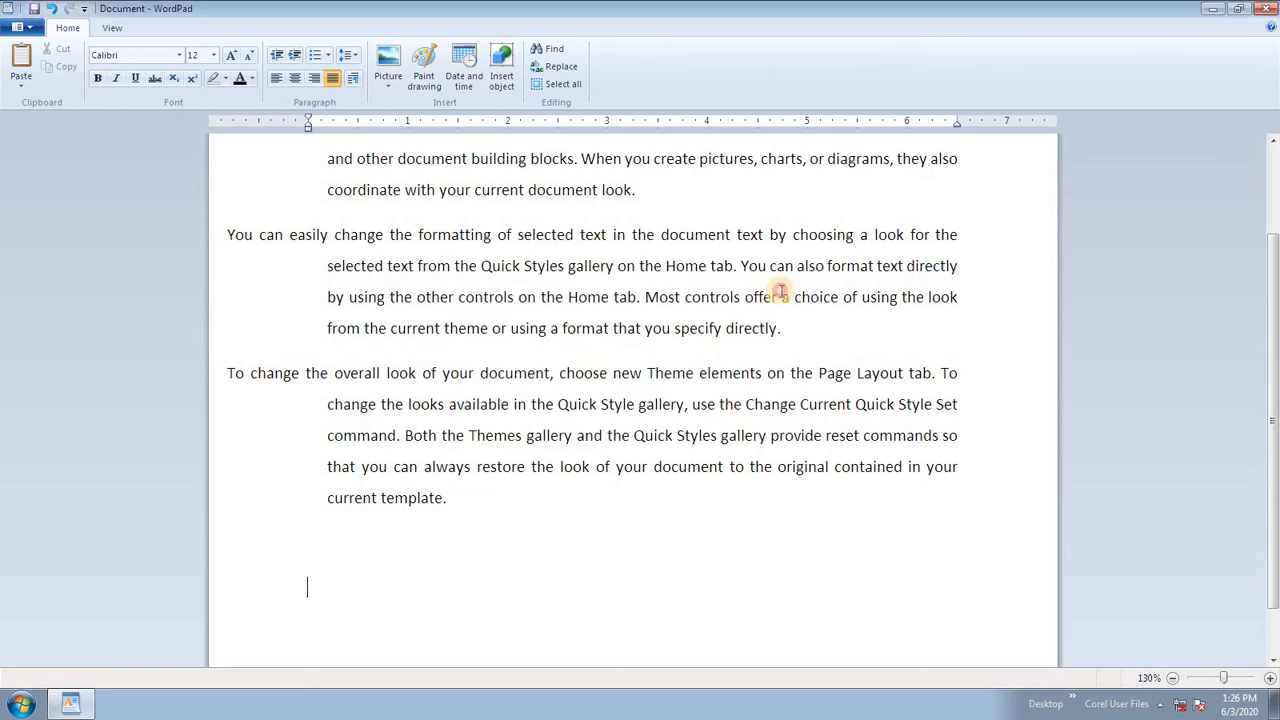
click(22, 704)
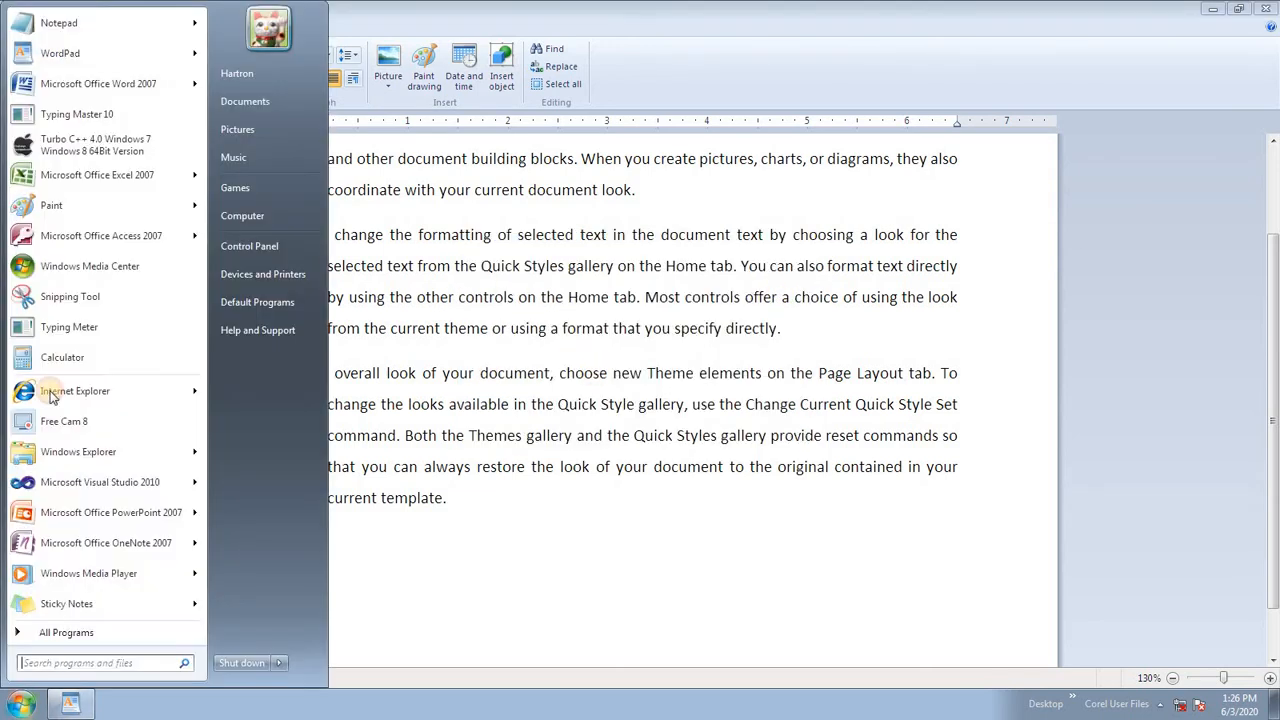
click(58, 175)
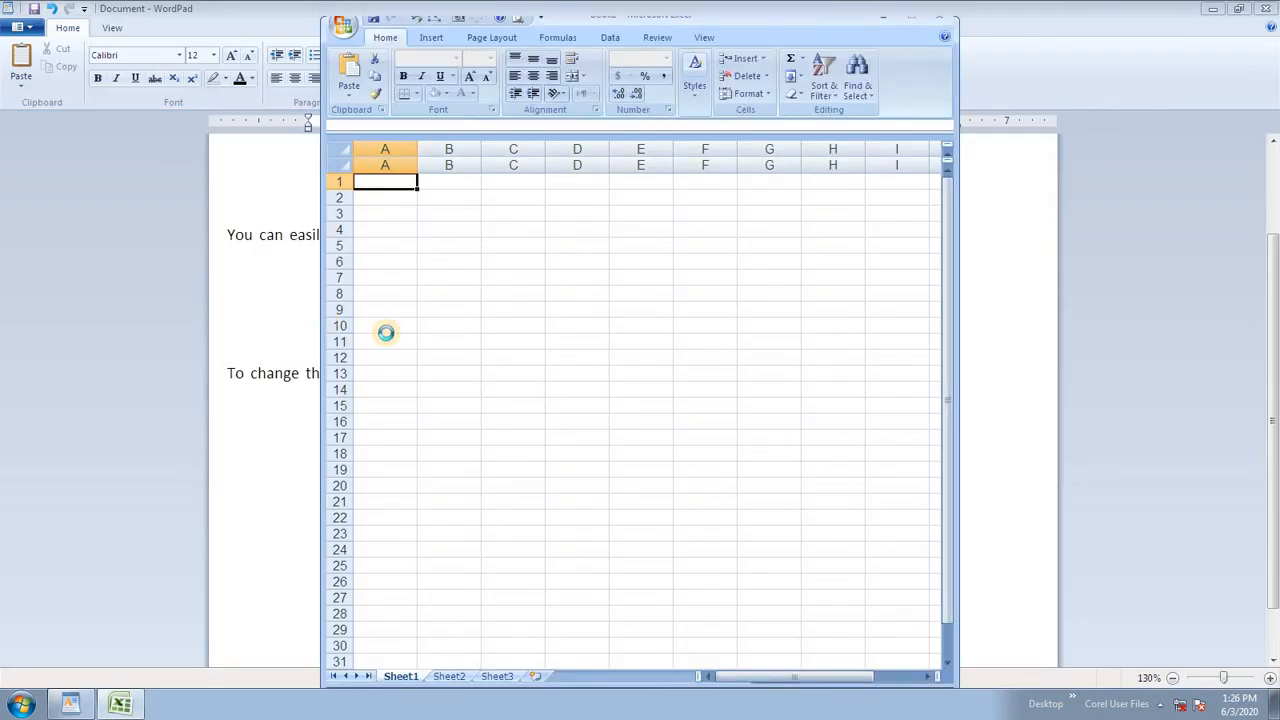
shift+click(547, 271)
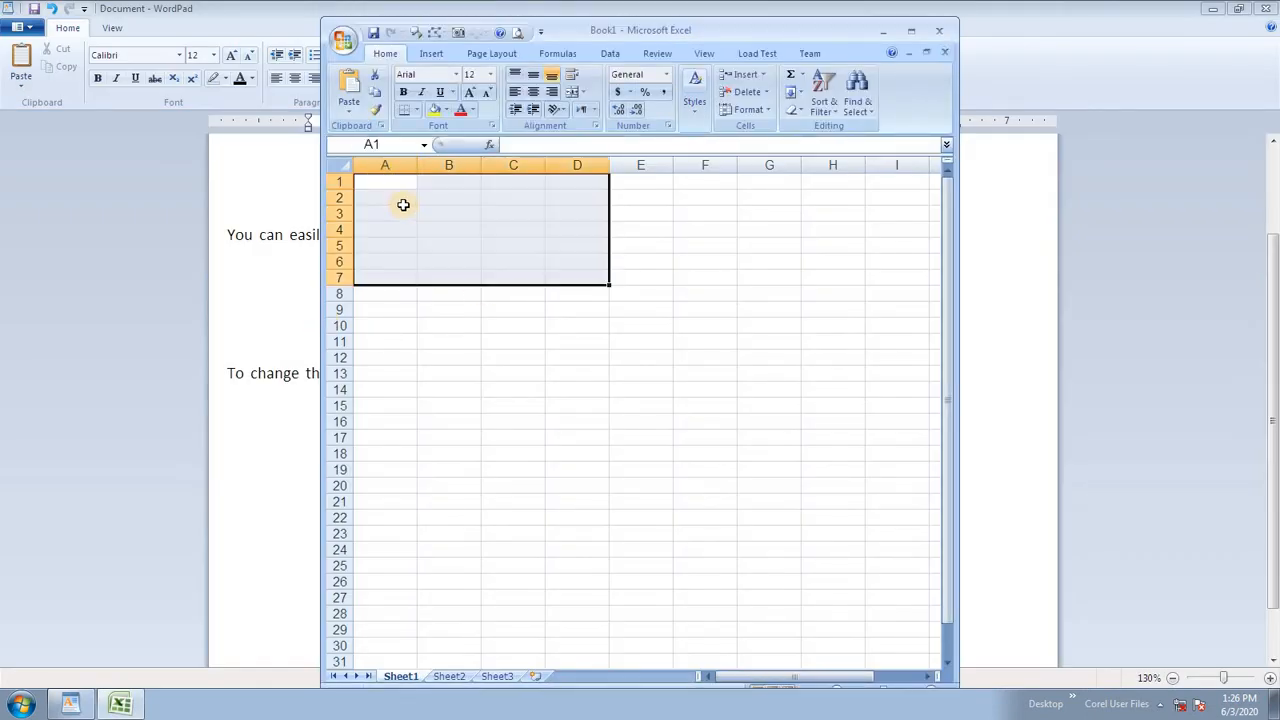
text(ram)
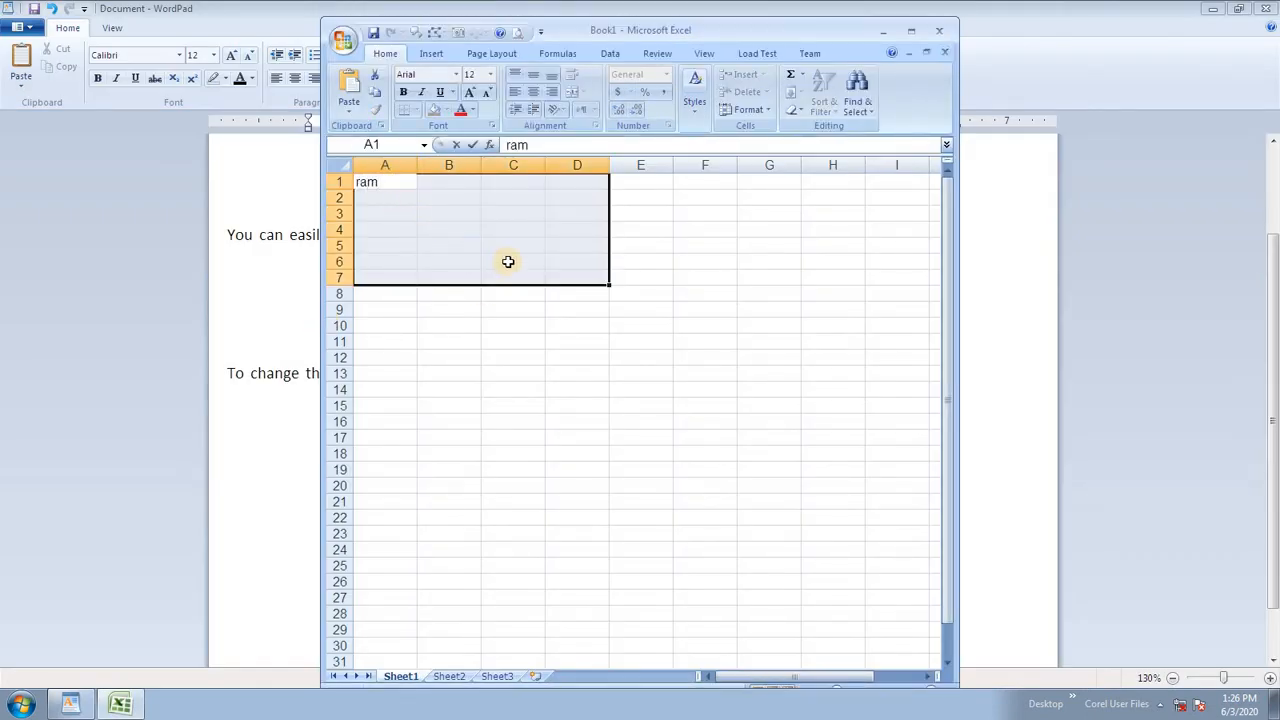
key(ctrl+Return)
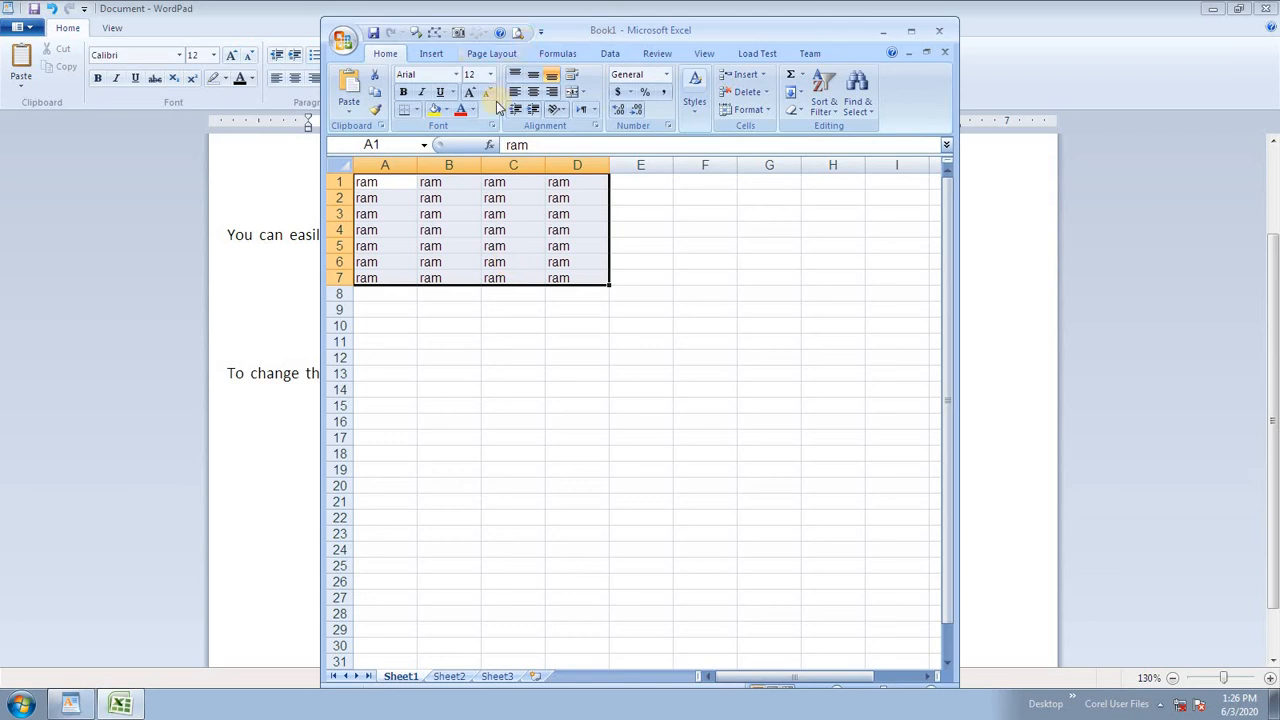
click(416, 110)
click(440, 237)
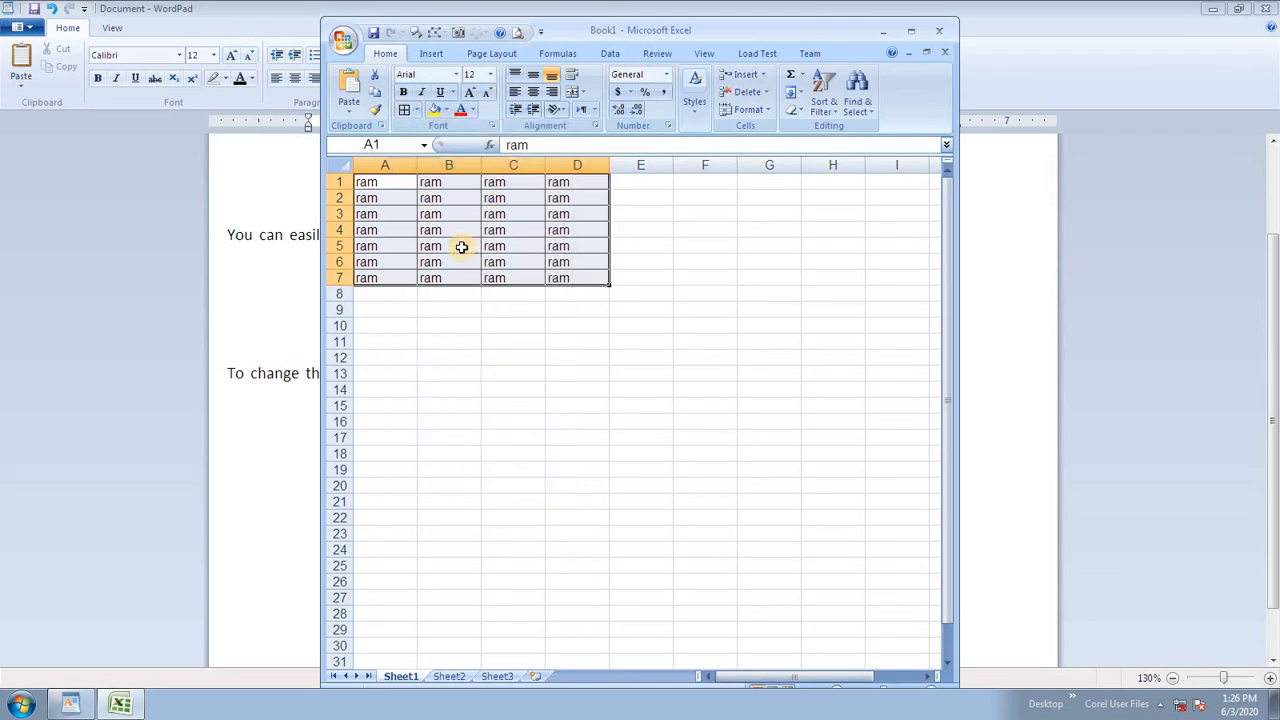
Save the workbook to the Desktop as "dd" in Excel Workbook format
key(ctrl+s)
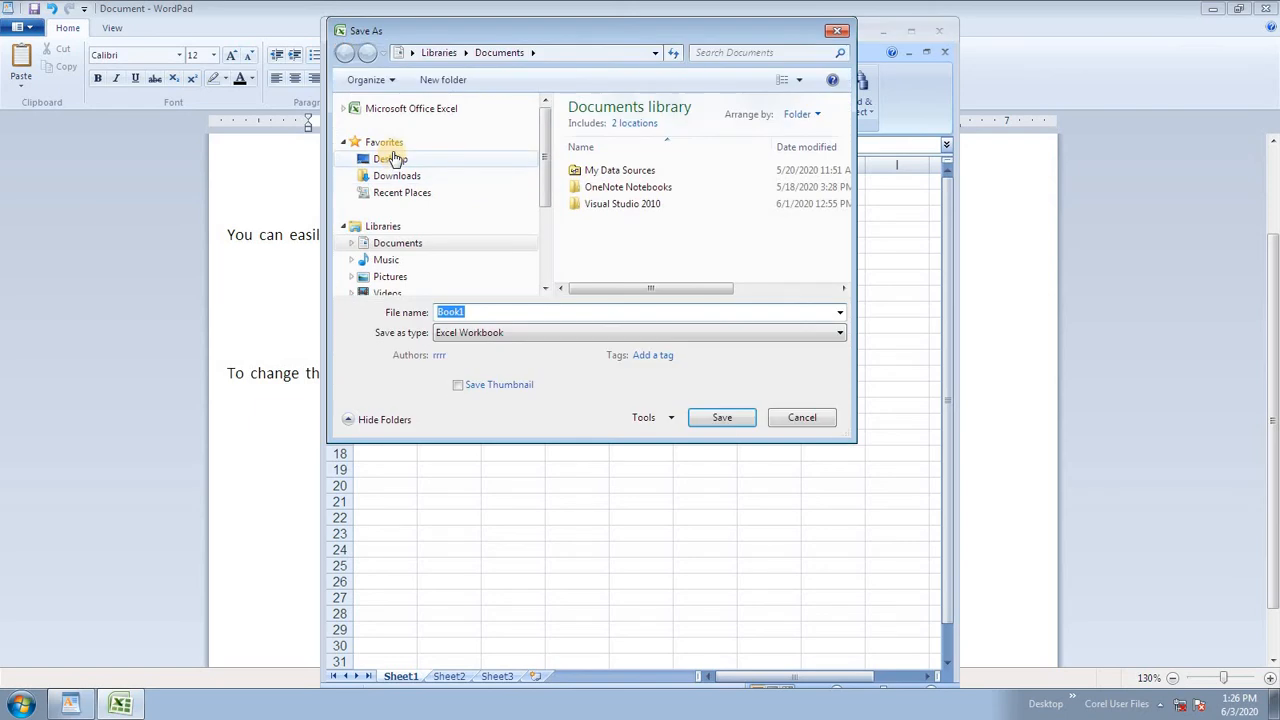
click(390, 160)
double_click(505, 312)
text(dd)
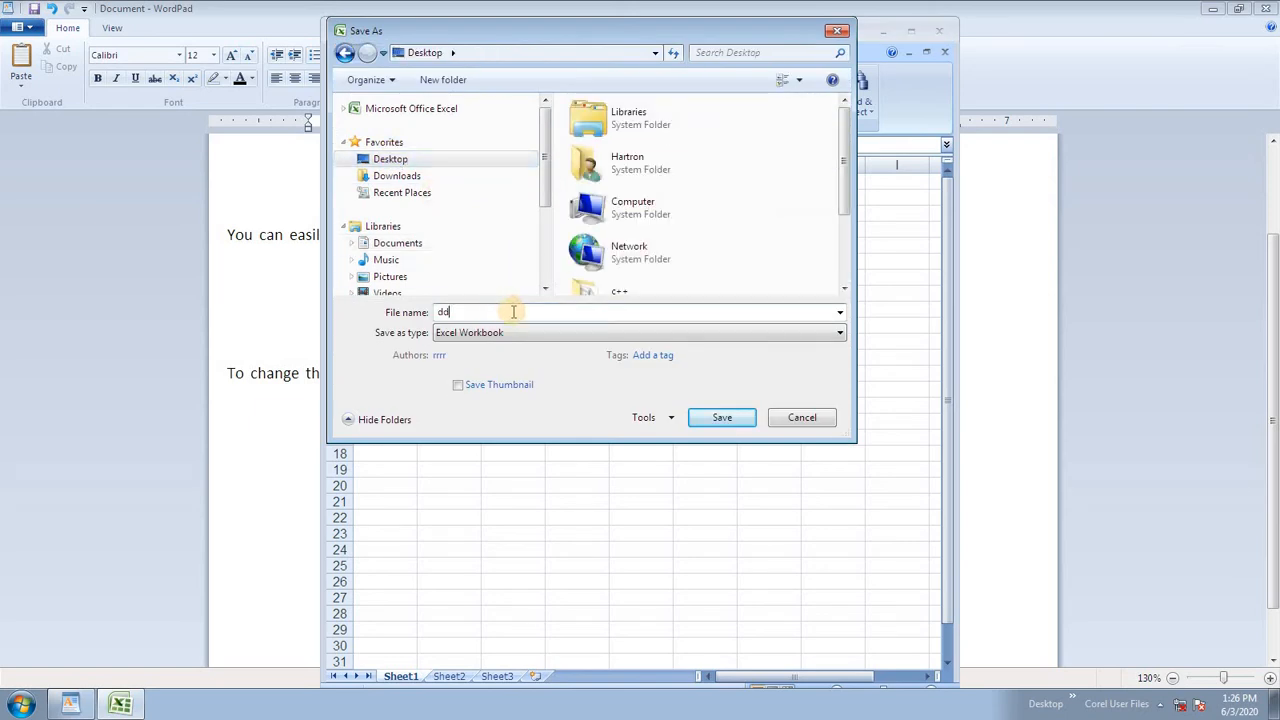
click(701, 418)
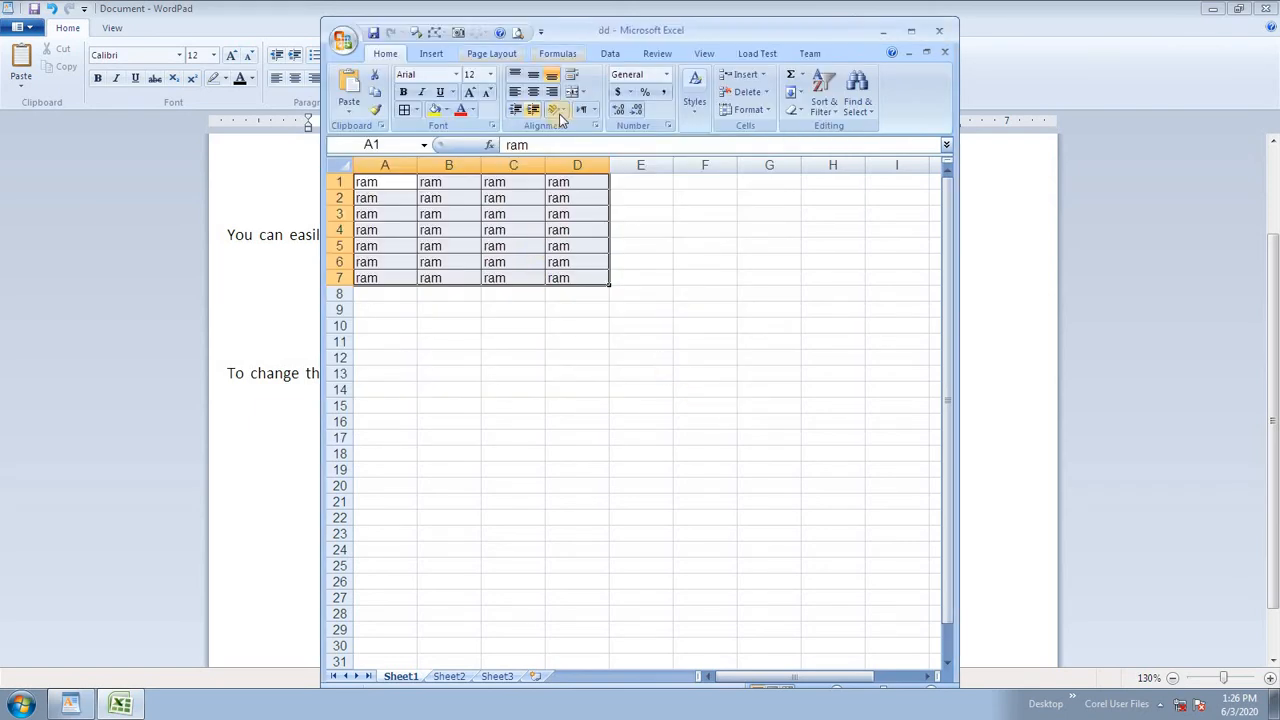
Center the text of A1:D7 with a yellow cell fill, and close Excel
click(533, 91)
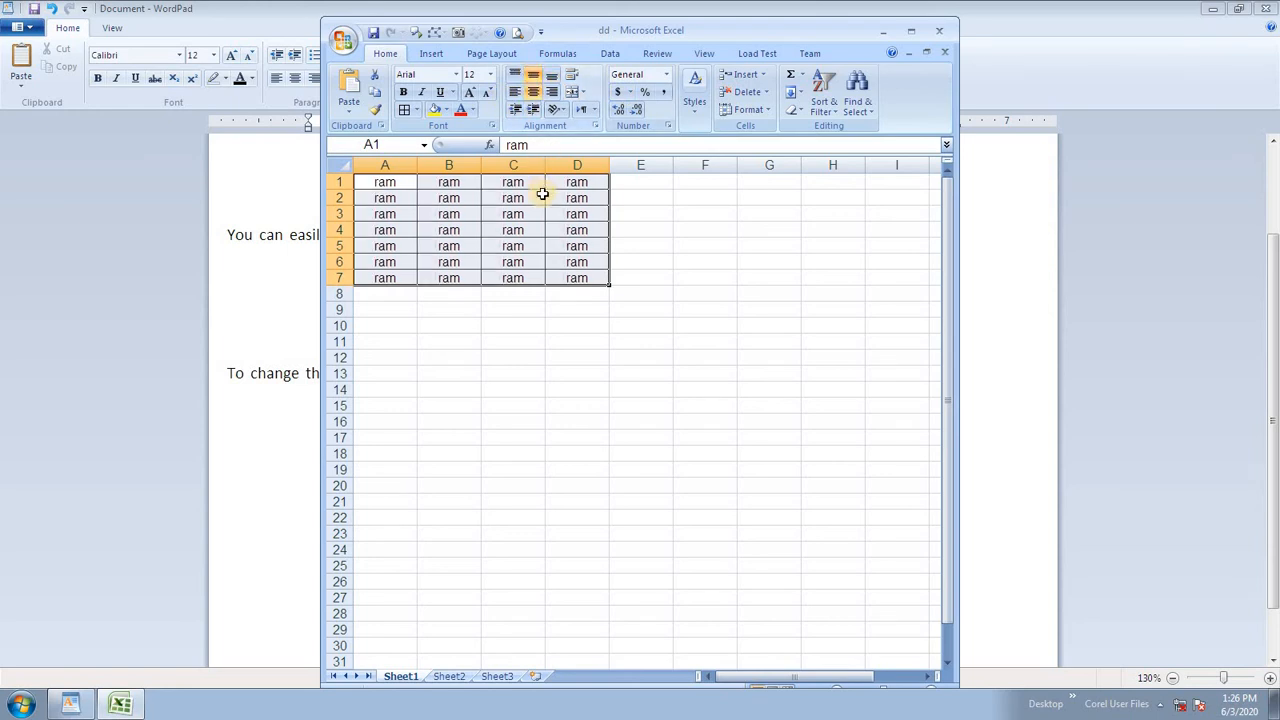
click(436, 110)
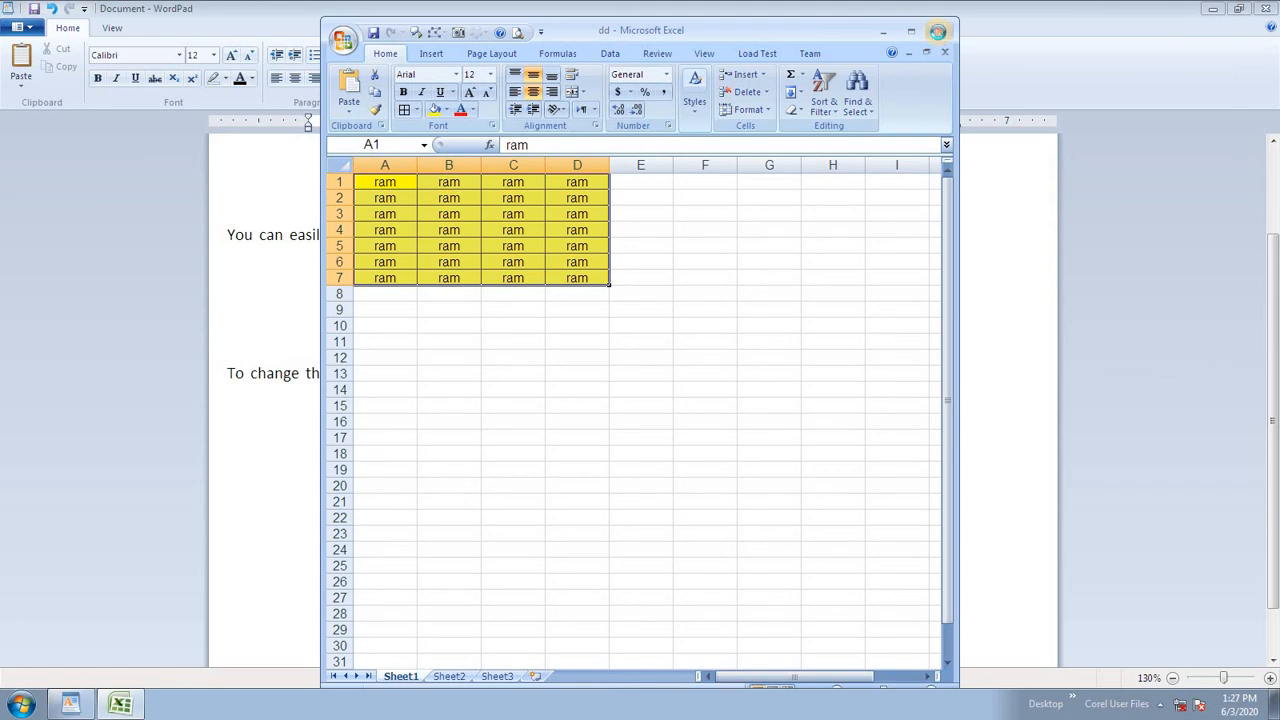
click(937, 31)
Insert the "dd" Excel worksheet from the Desktop into the WordPad document's empty last paragraph as an object created from file
scroll(489, 543, down, 1)
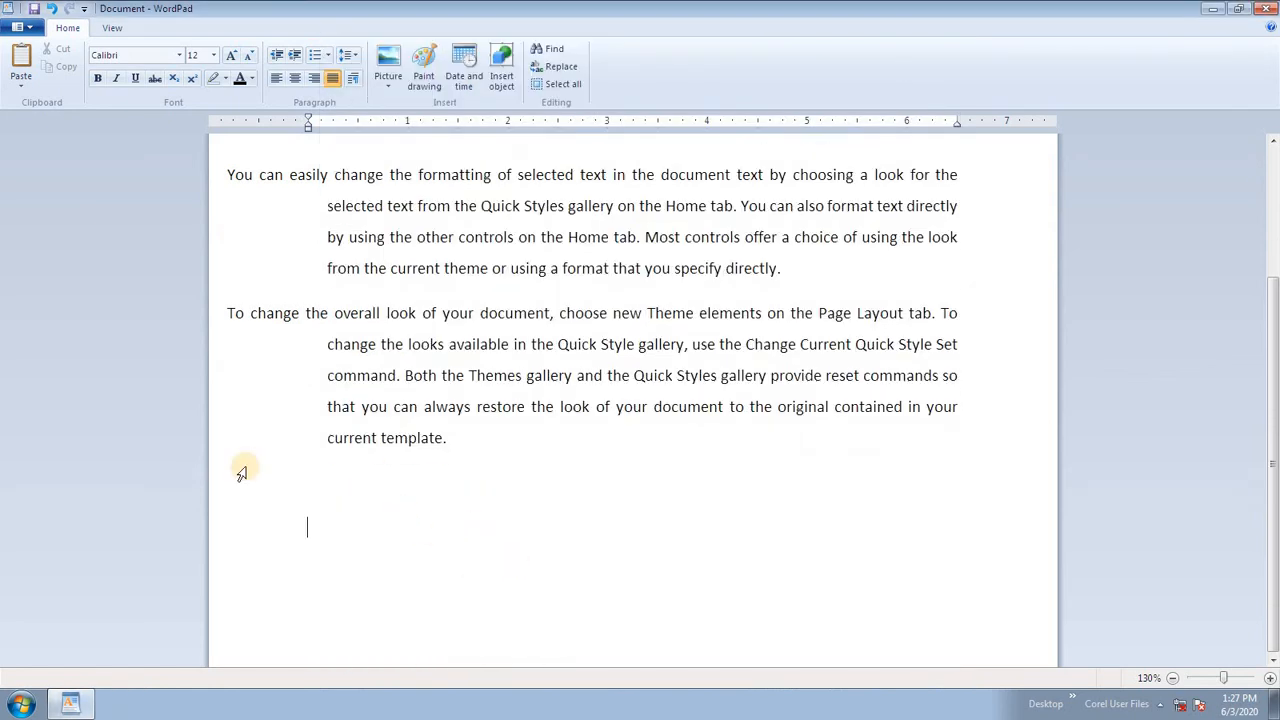
click(501, 68)
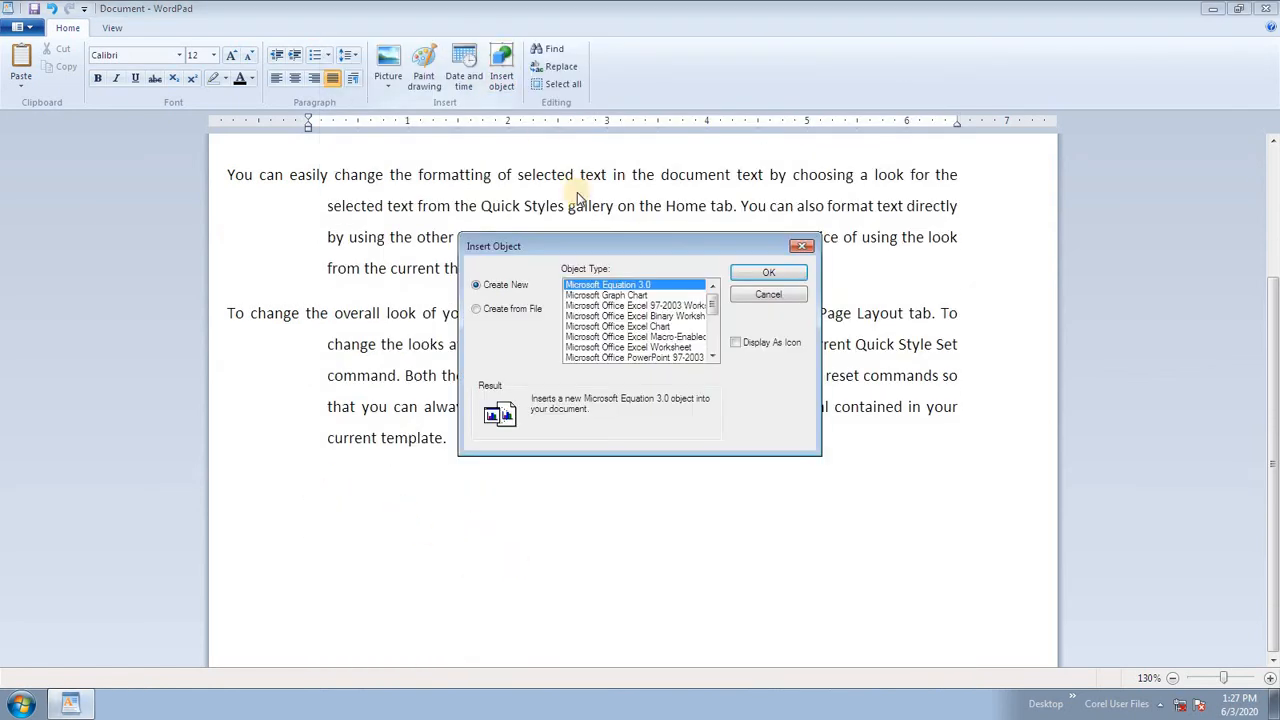
click(533, 310)
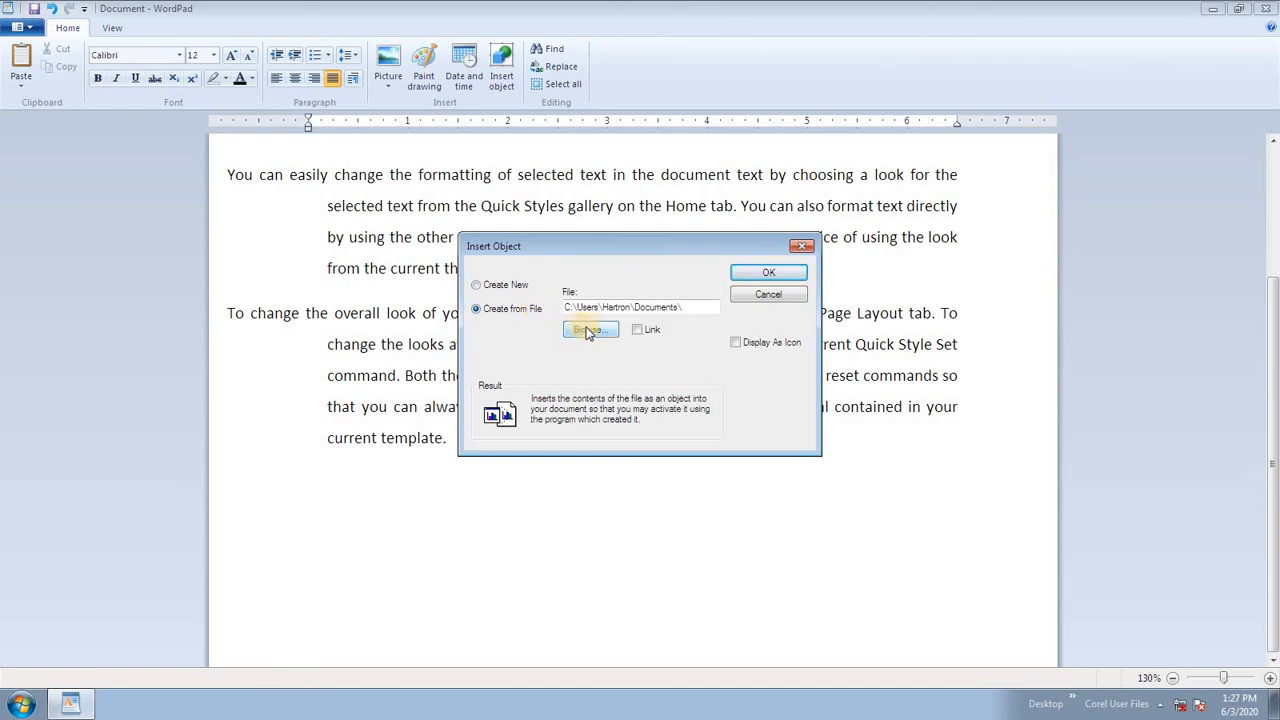
click(588, 331)
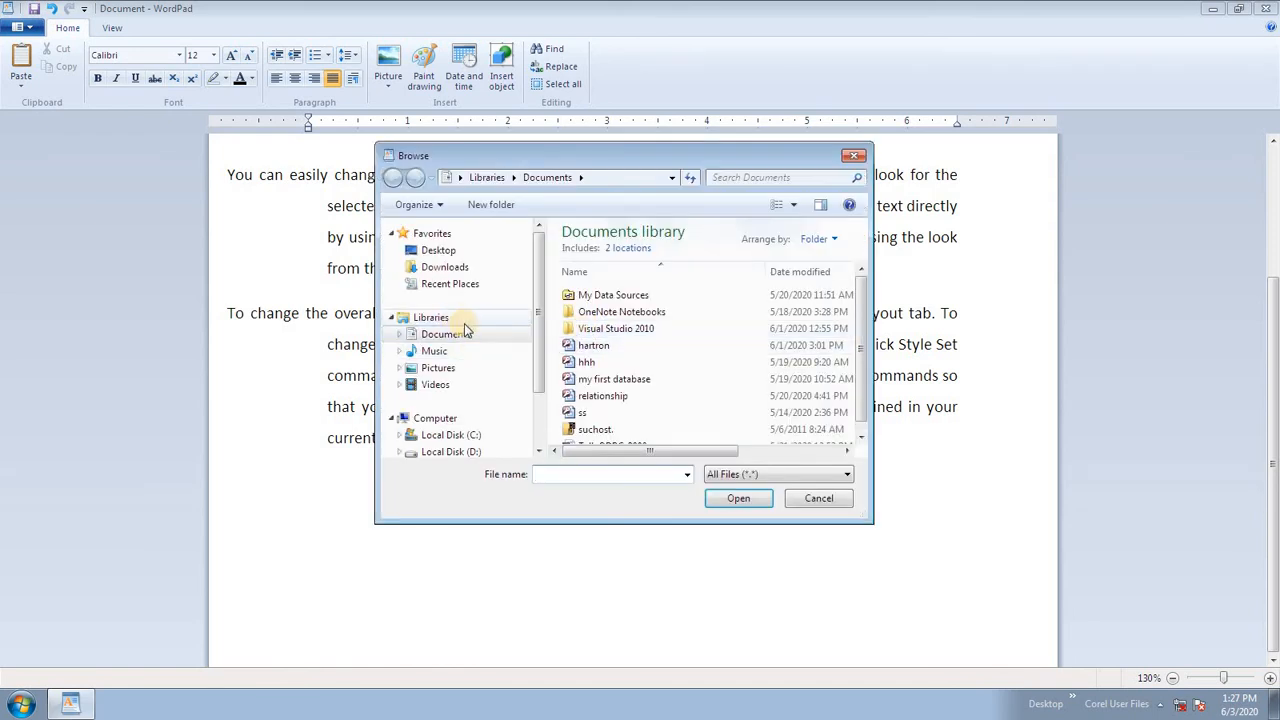
click(482, 249)
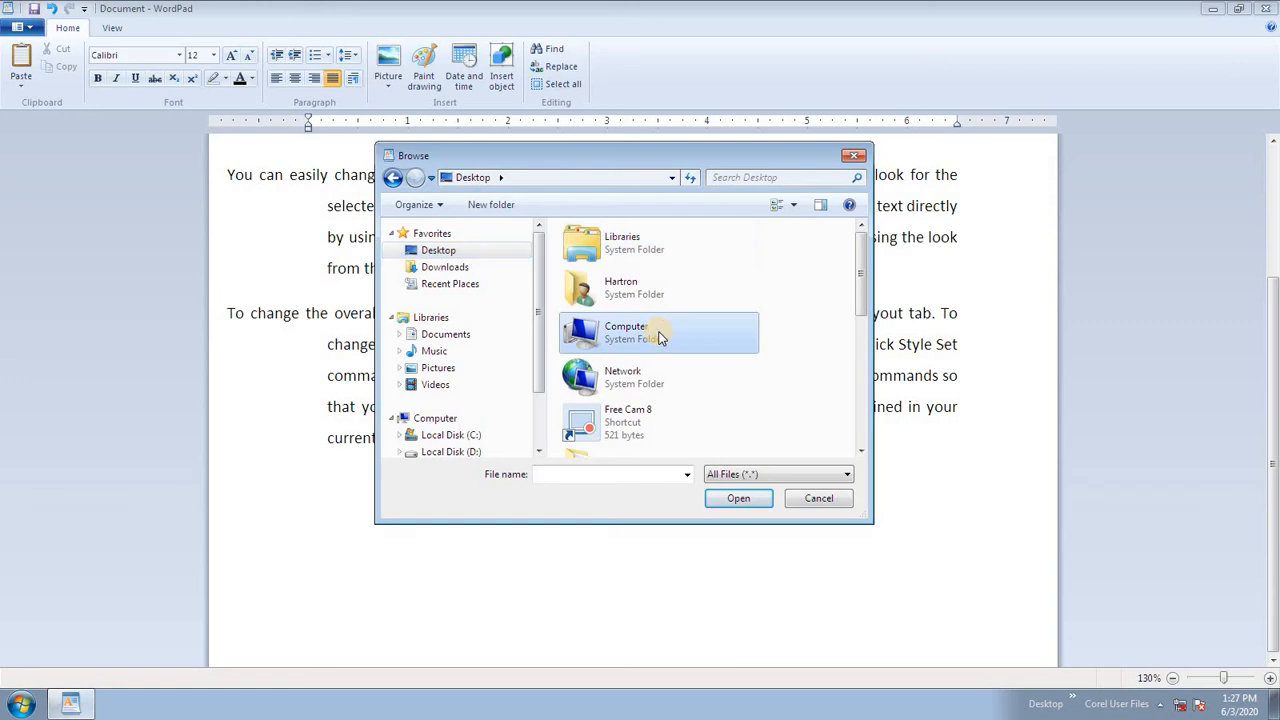
scroll(658, 338, down, 5)
click(666, 250)
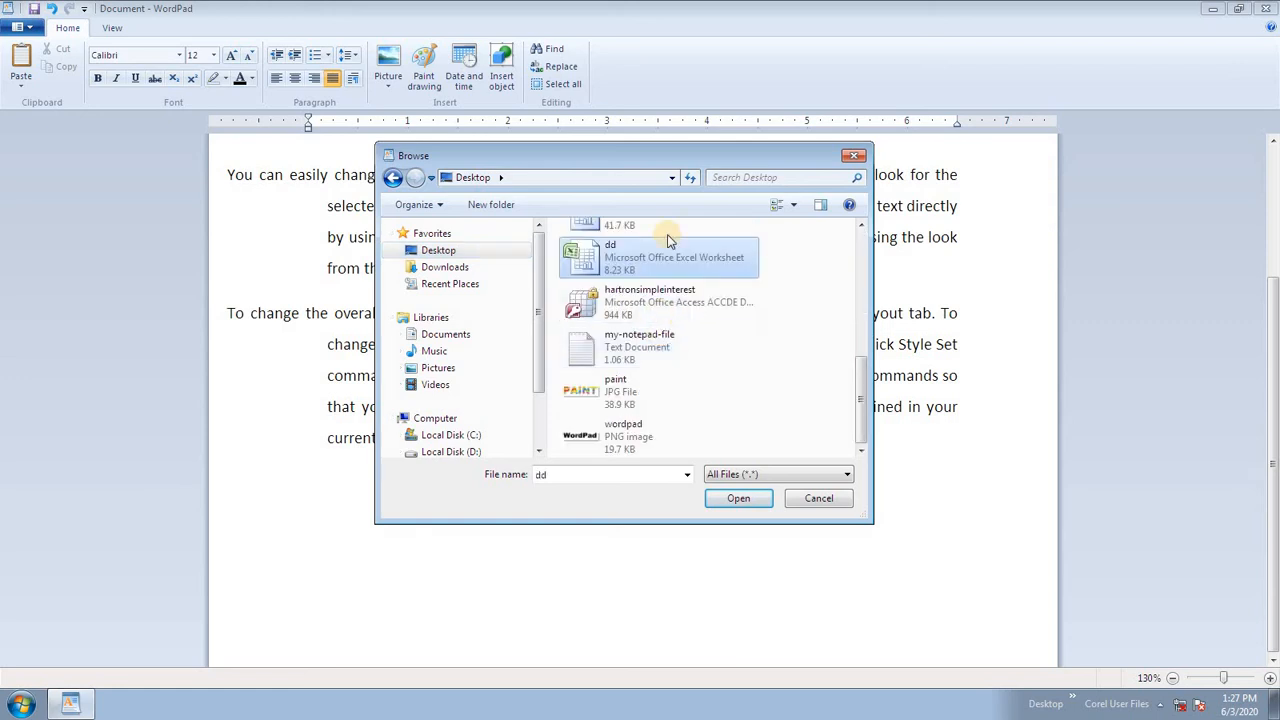
click(745, 500)
click(768, 276)
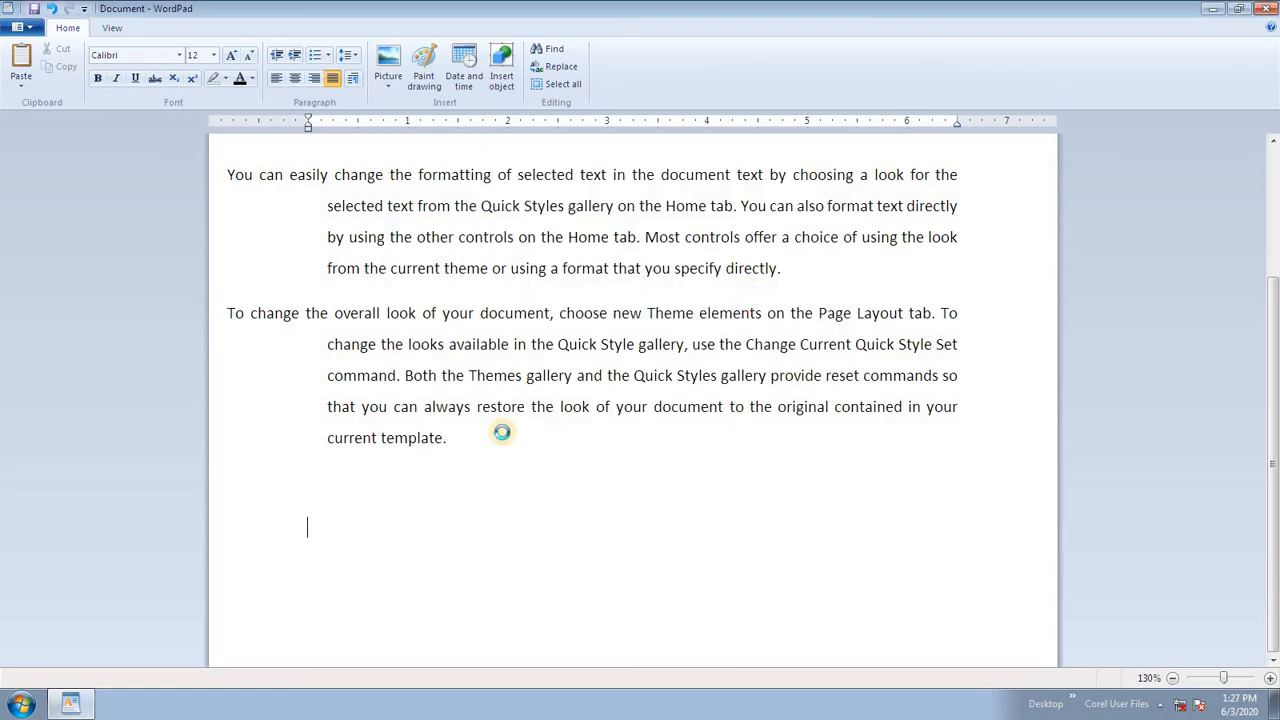
Delete the embedded Excel worksheet object from below the last paragraph
scroll(553, 513, down, 2)
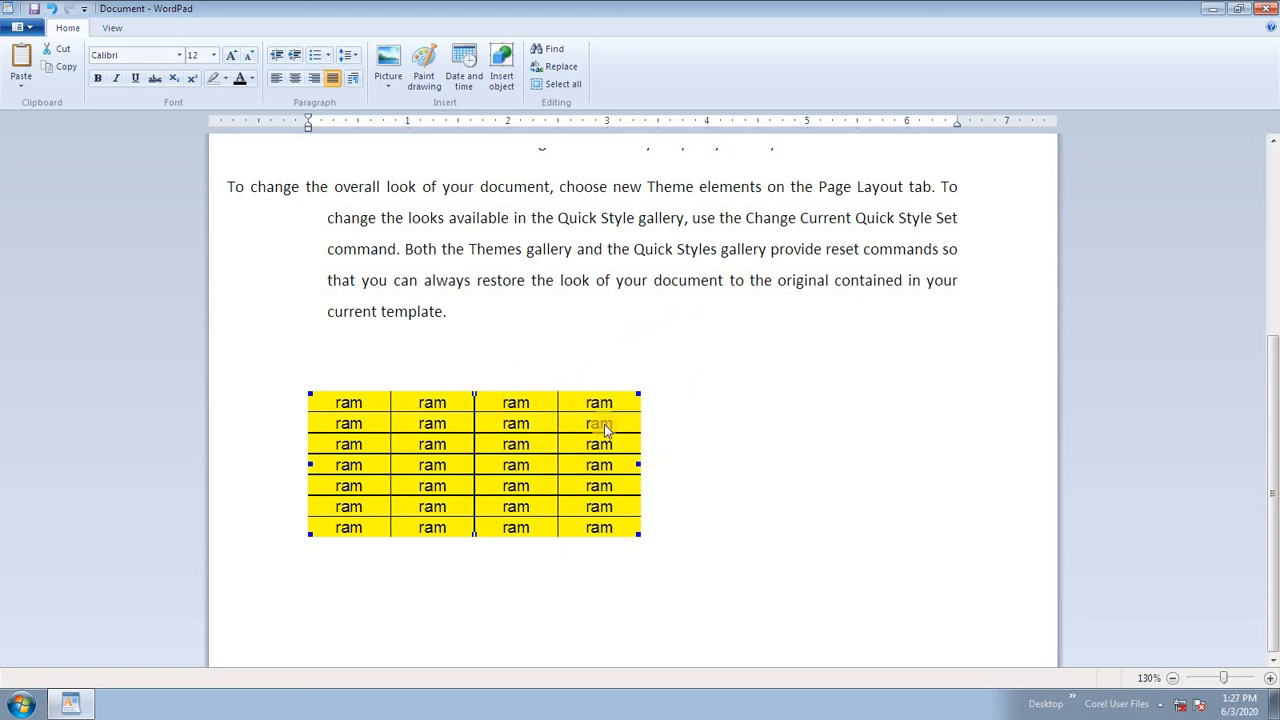
key(Delete)
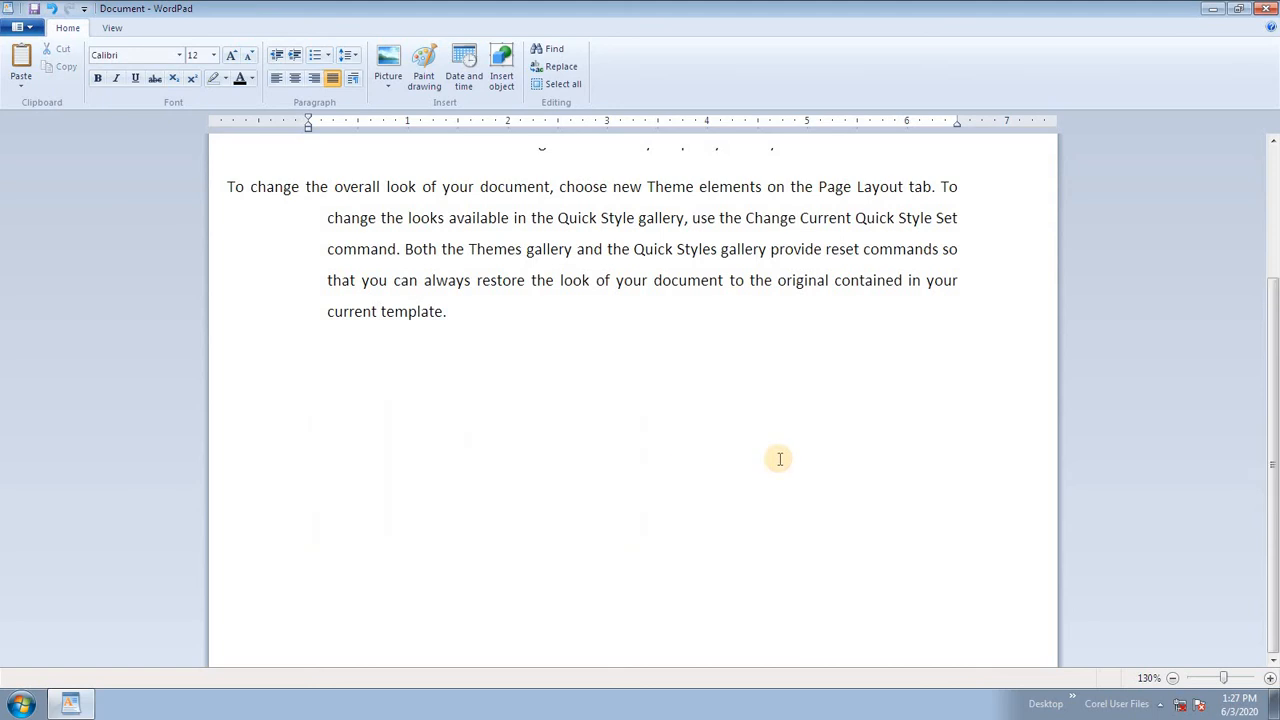
click(575, 97)
Find successive occurrences of "you" in the document, starting from the first body paragraph
scroll(645, 420, up, 5)
click(590, 318)
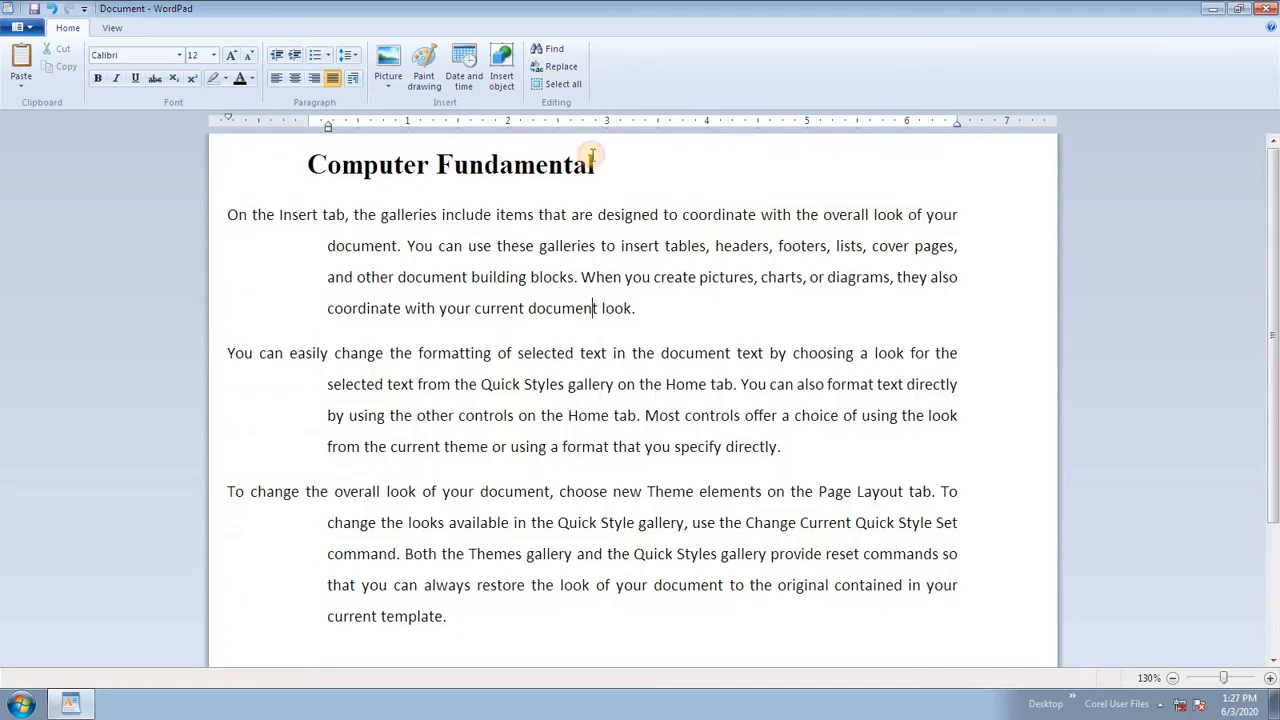
click(557, 52)
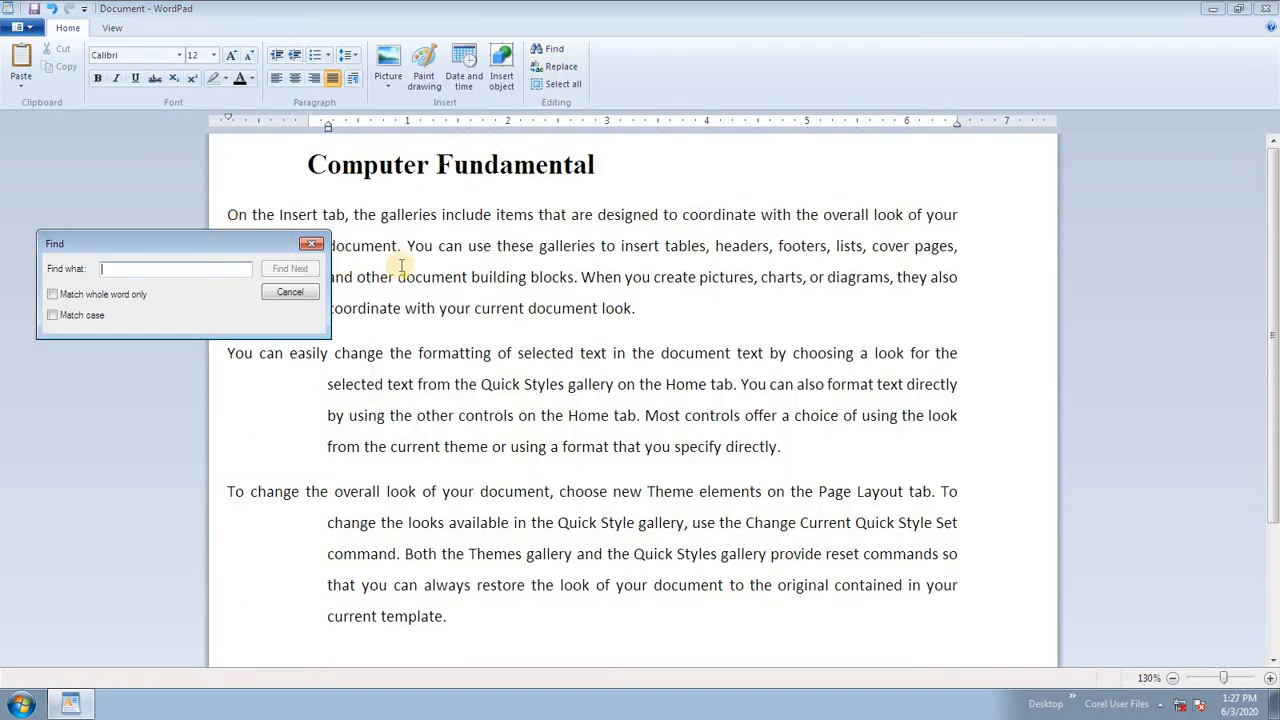
text(you)
click(295, 269)
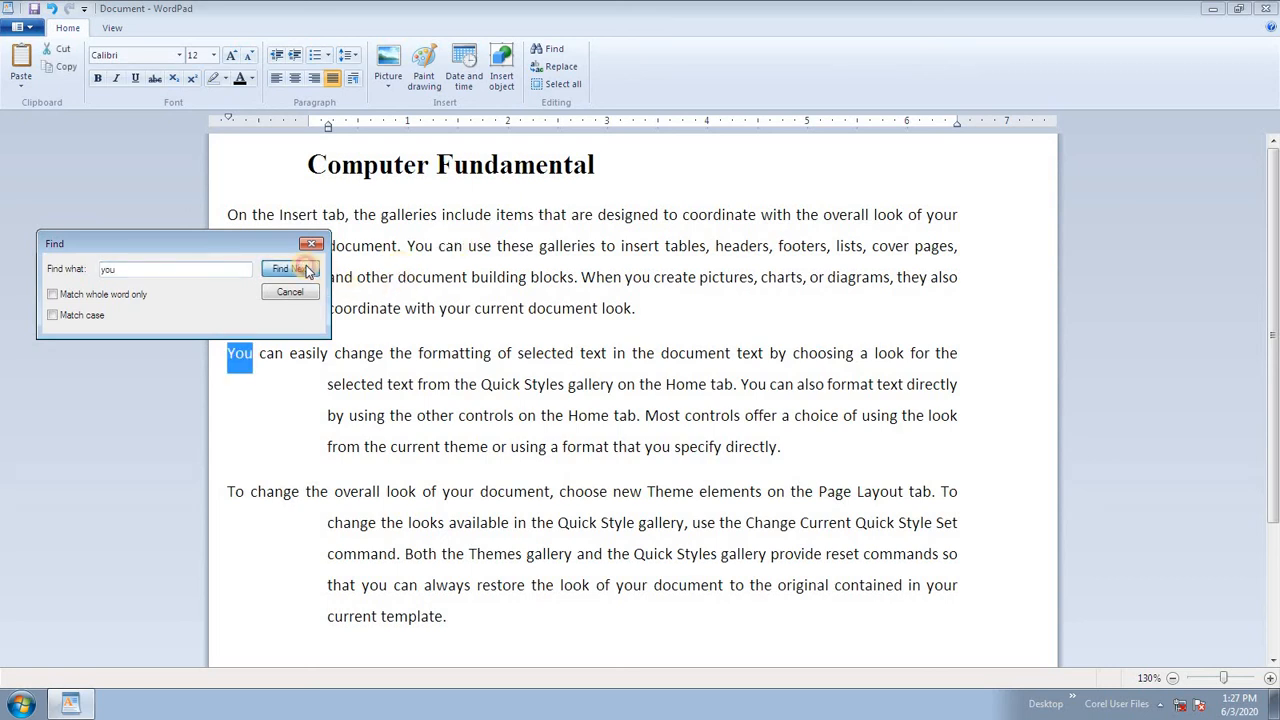
click(300, 270)
click(302, 270)
click(305, 271)
click(291, 291)
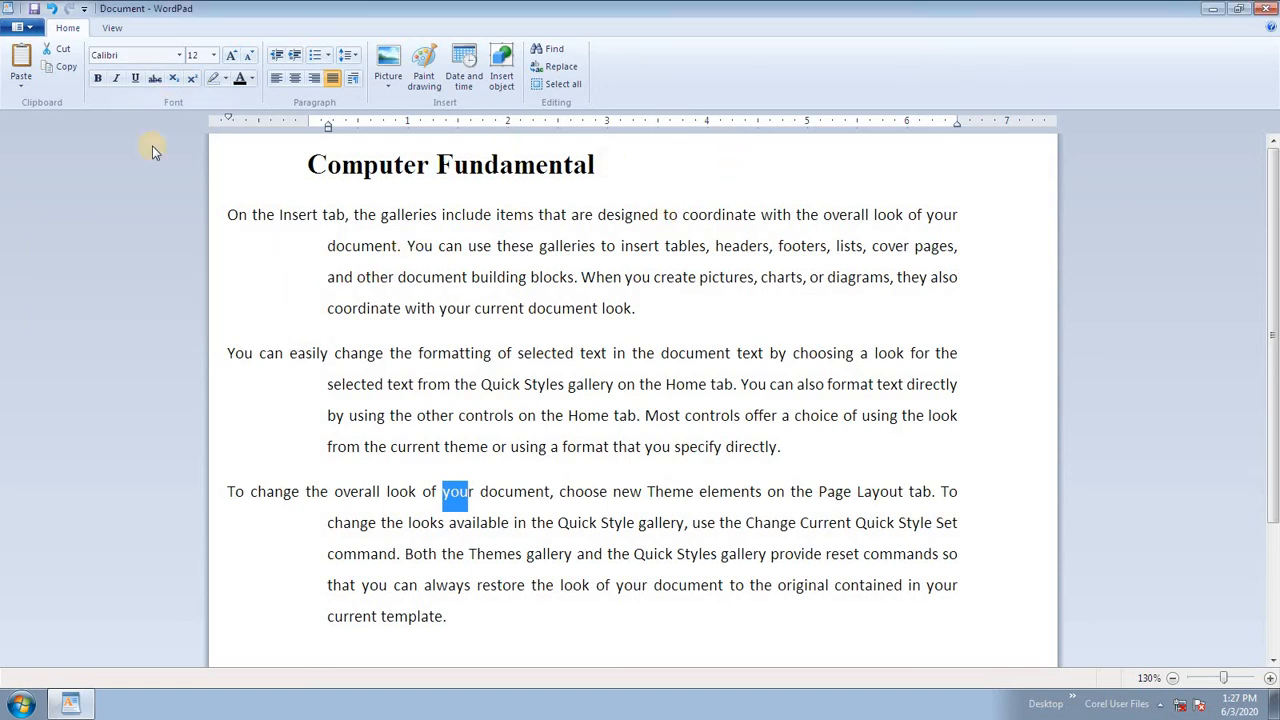
click(21, 85)
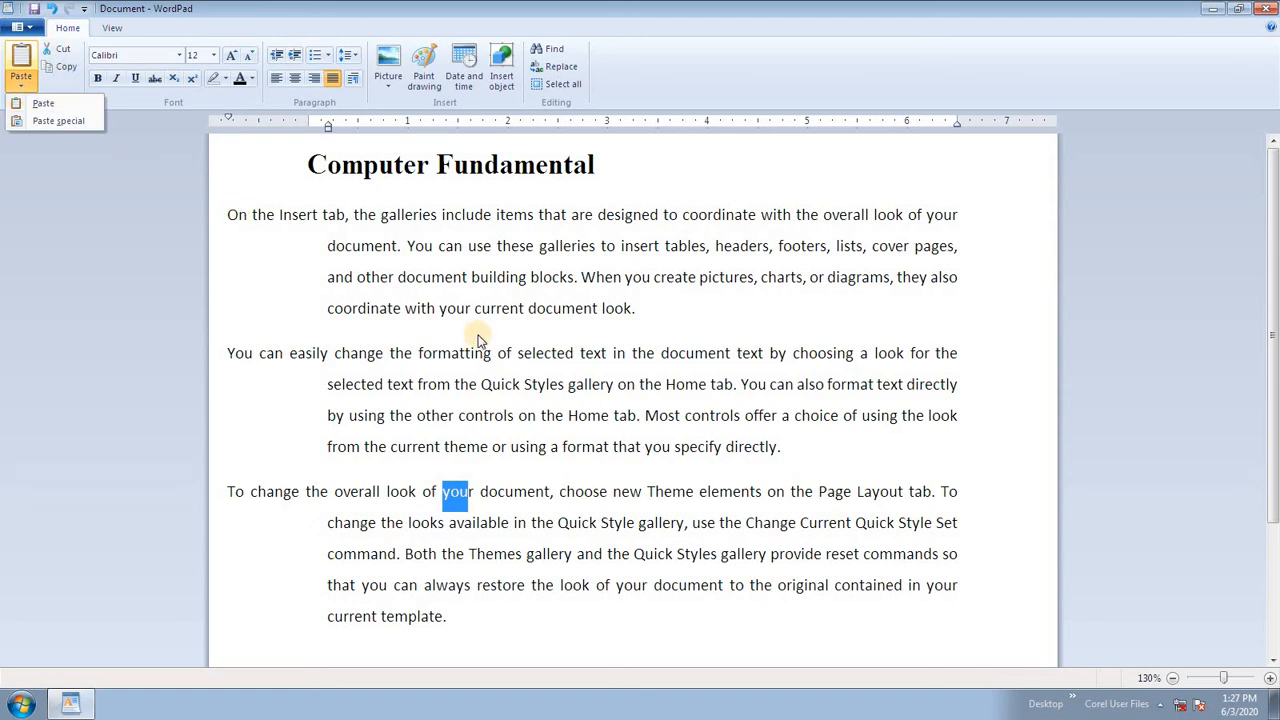
click(542, 338)
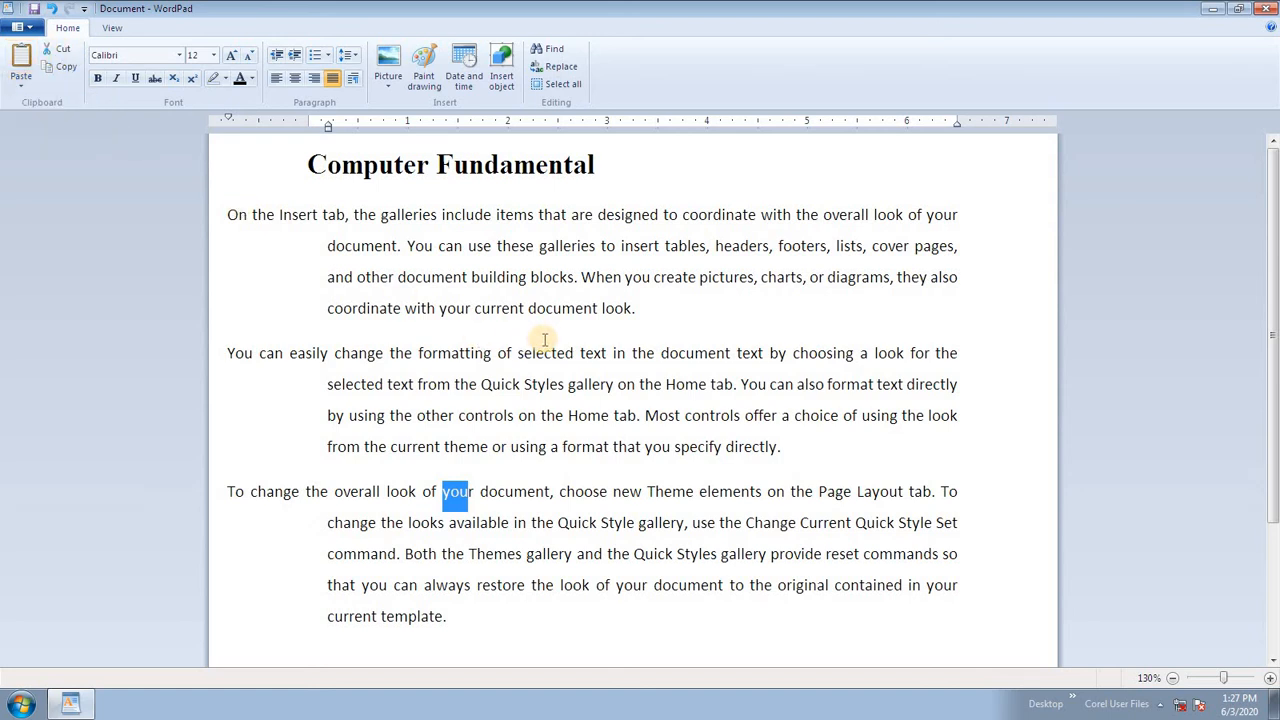
scroll(560, 405, down, 2)
scroll(566, 405, up, 2)
scroll(566, 403, down, 2)
click(551, 448)
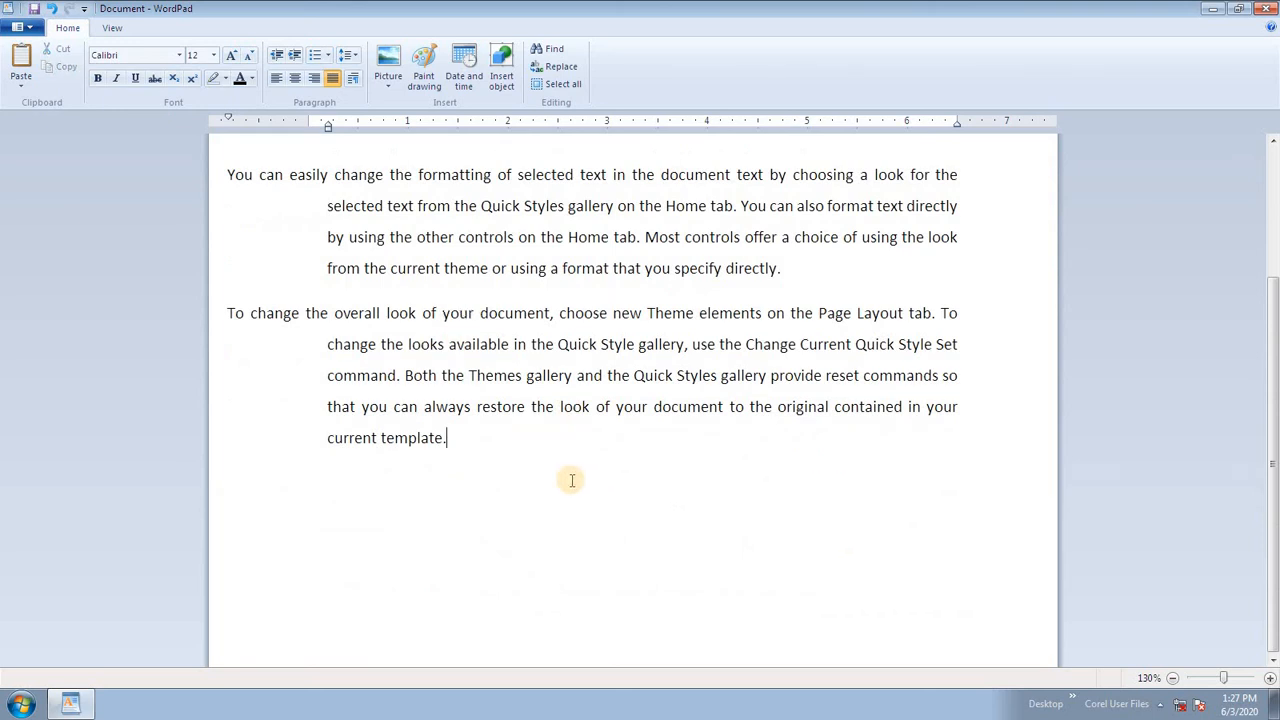
scroll(571, 481, up, 2)
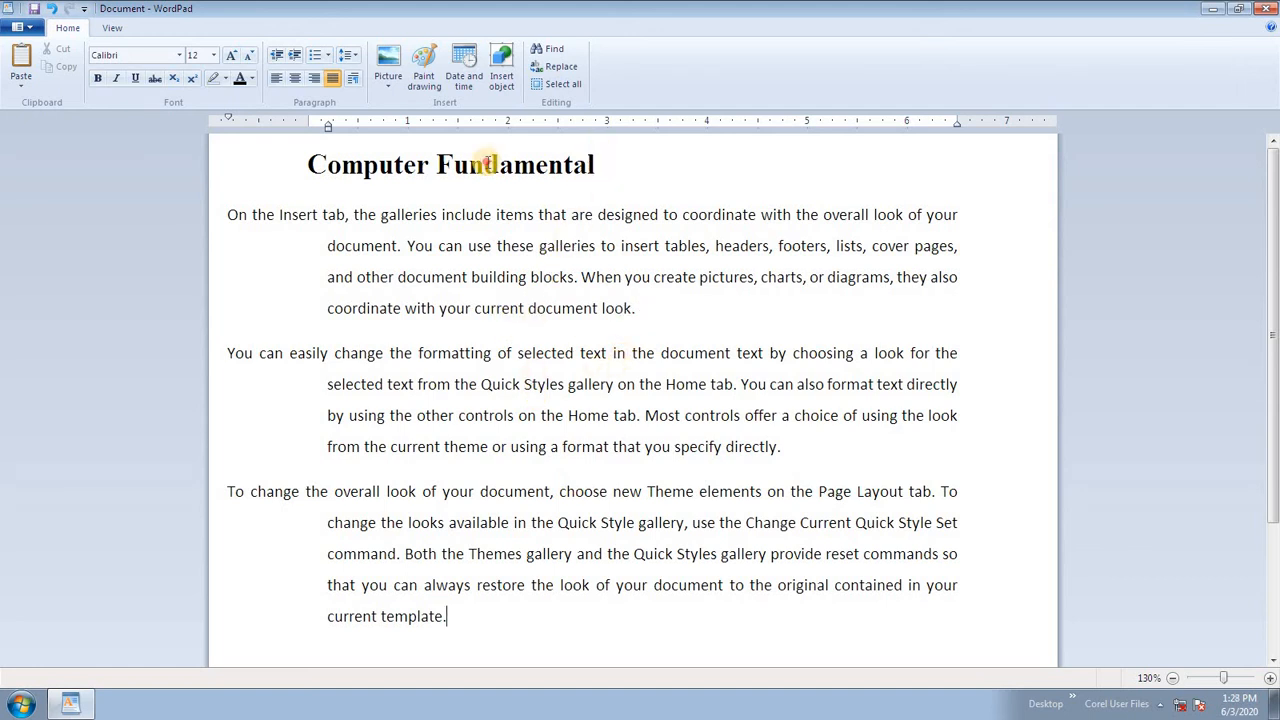
Set the font color of the "Computer Fundamental" heading to red
drag(545, 157, 348, 147)
click(250, 83)
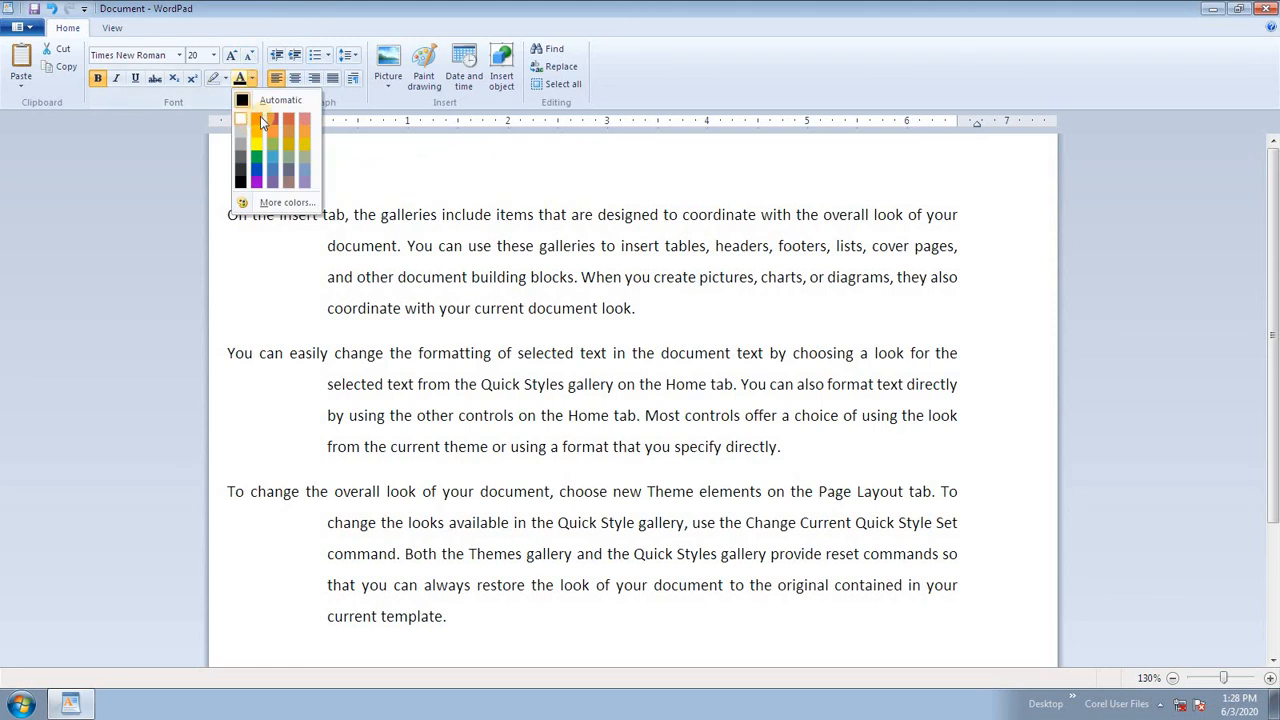
click(261, 116)
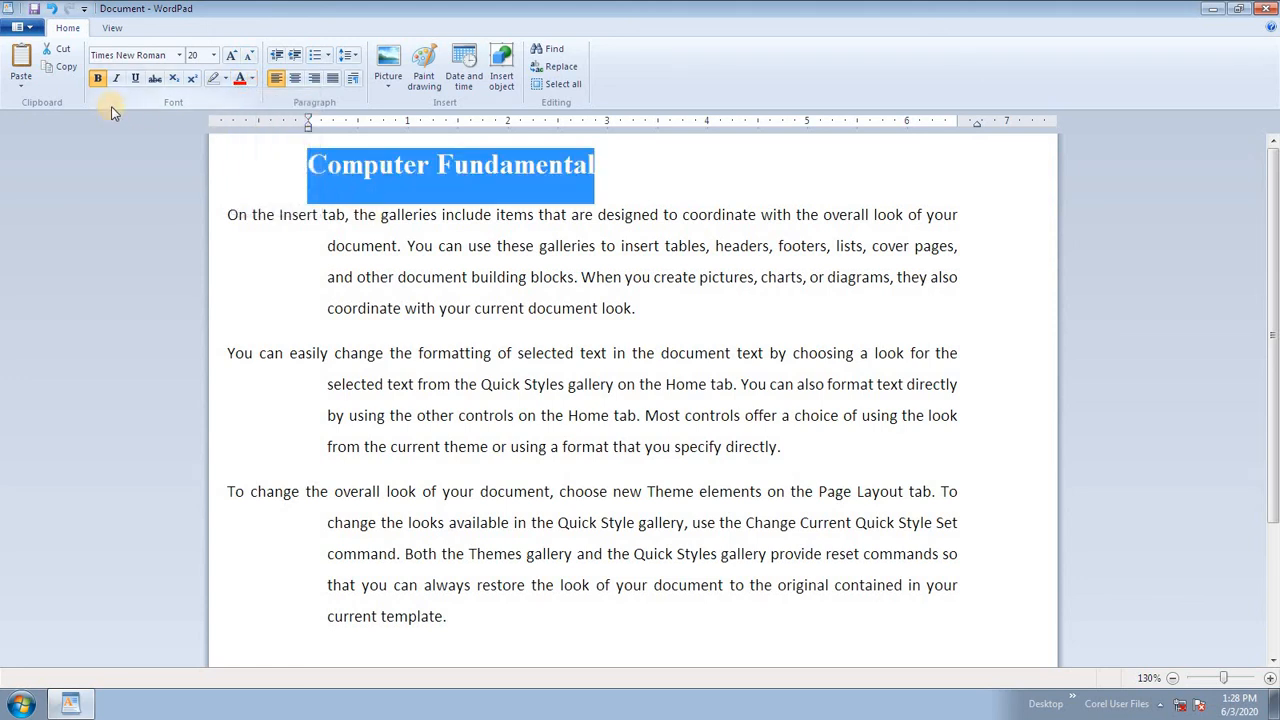
click(431, 245)
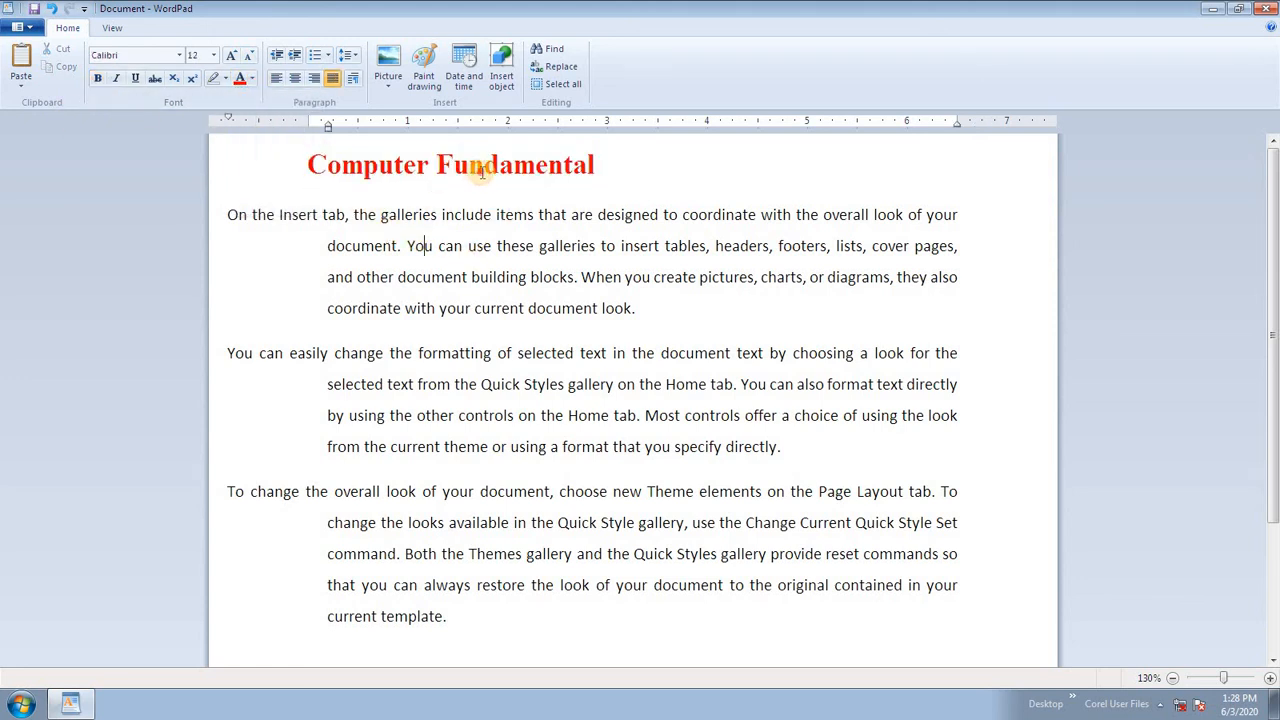
Copy the "Computer Fundamental" heading and paste it over itself as Picture (Metafile) with Paste Special
click(234, 166)
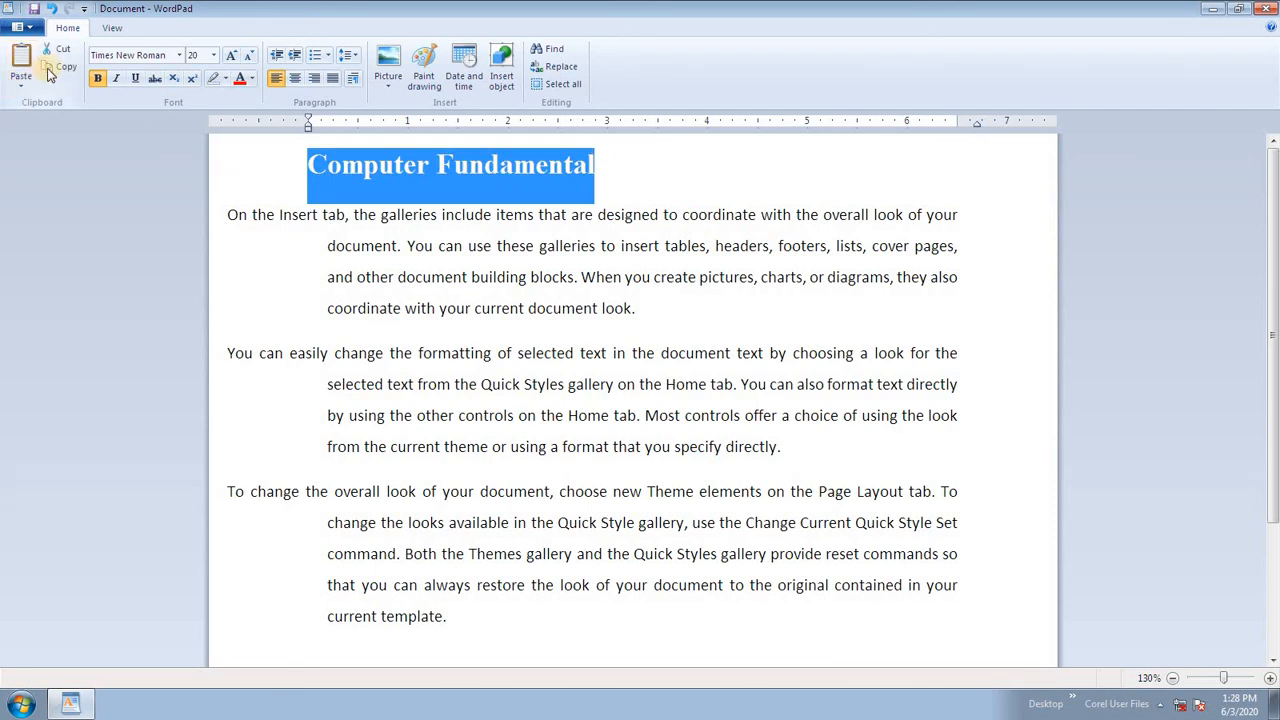
click(21, 86)
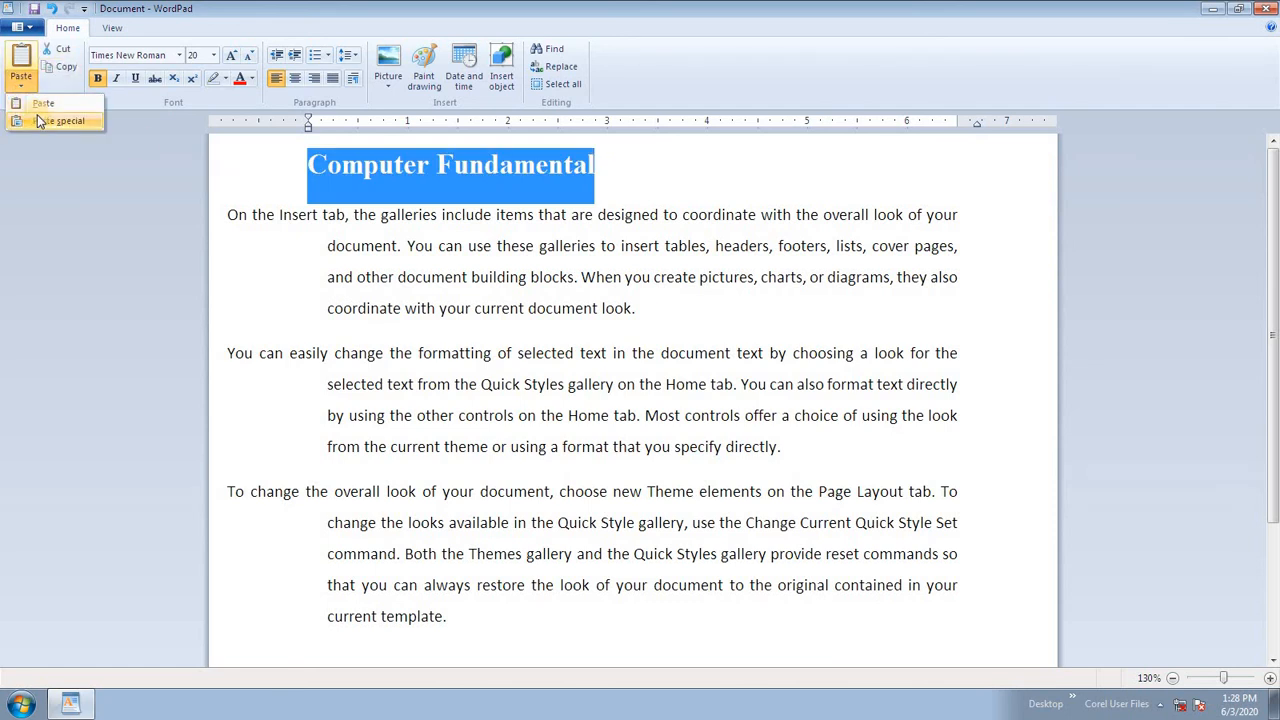
click(38, 121)
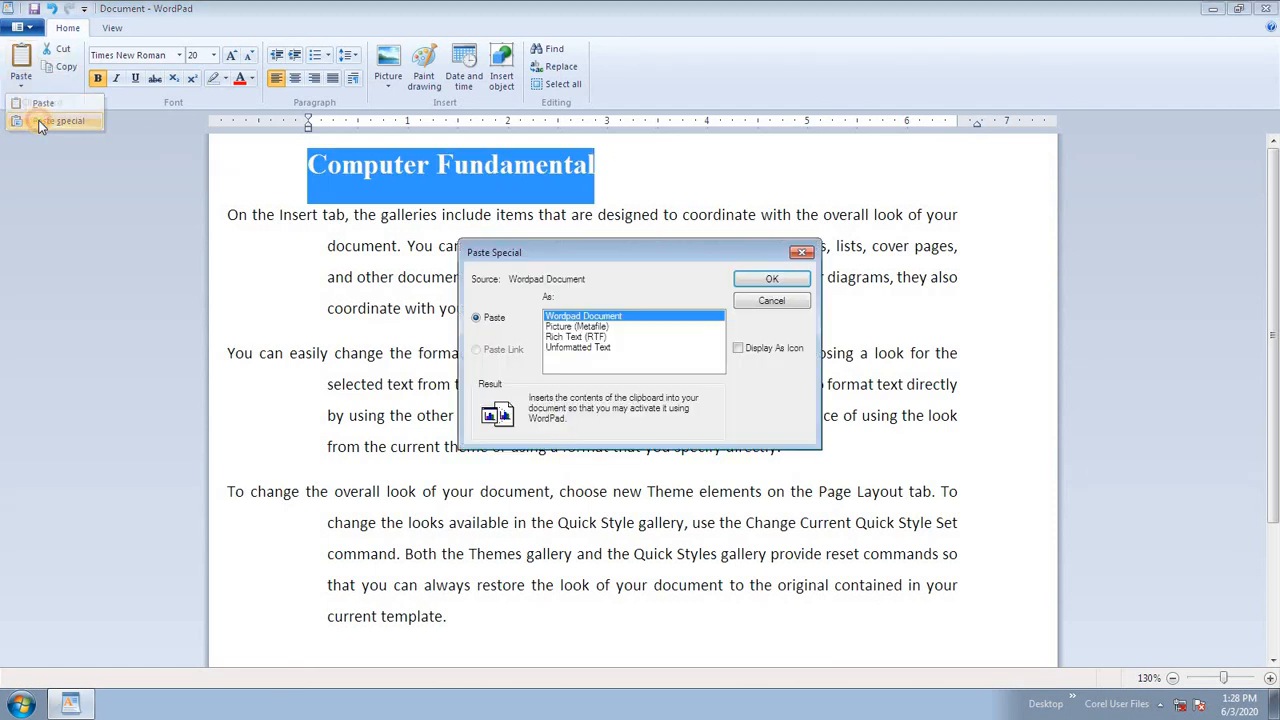
click(580, 326)
click(753, 286)
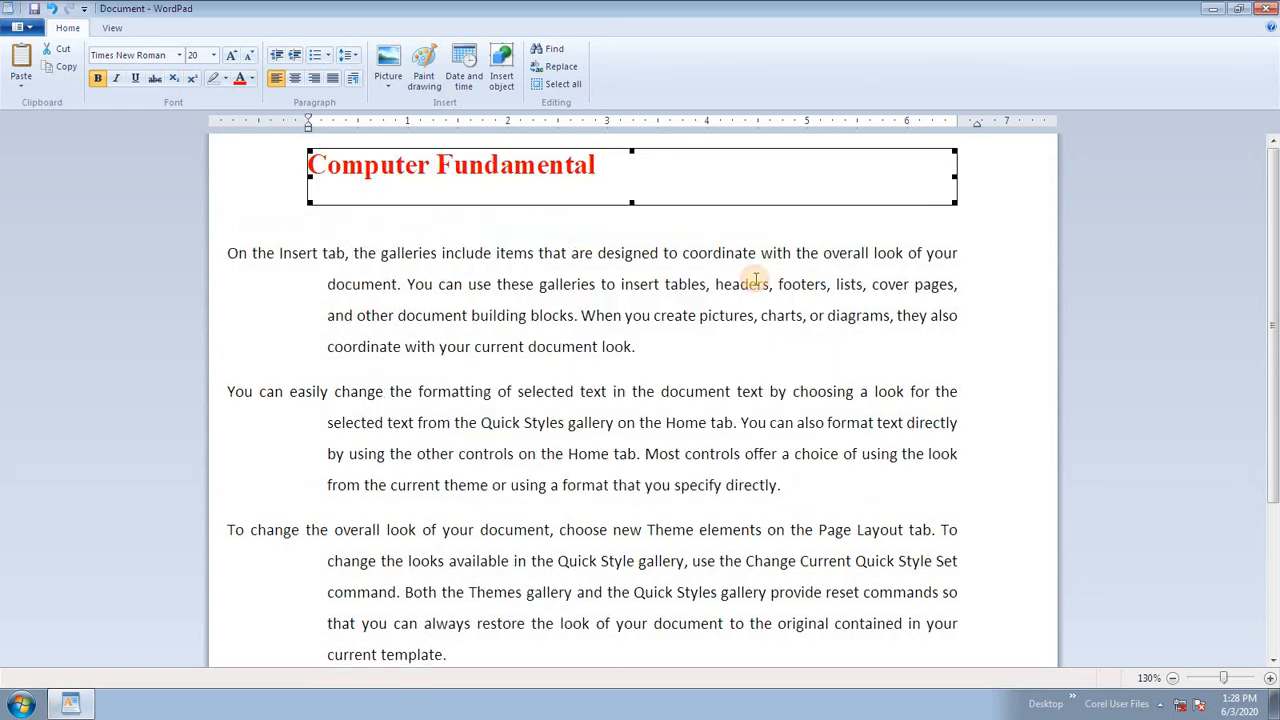
click(558, 320)
click(466, 180)
click(523, 194)
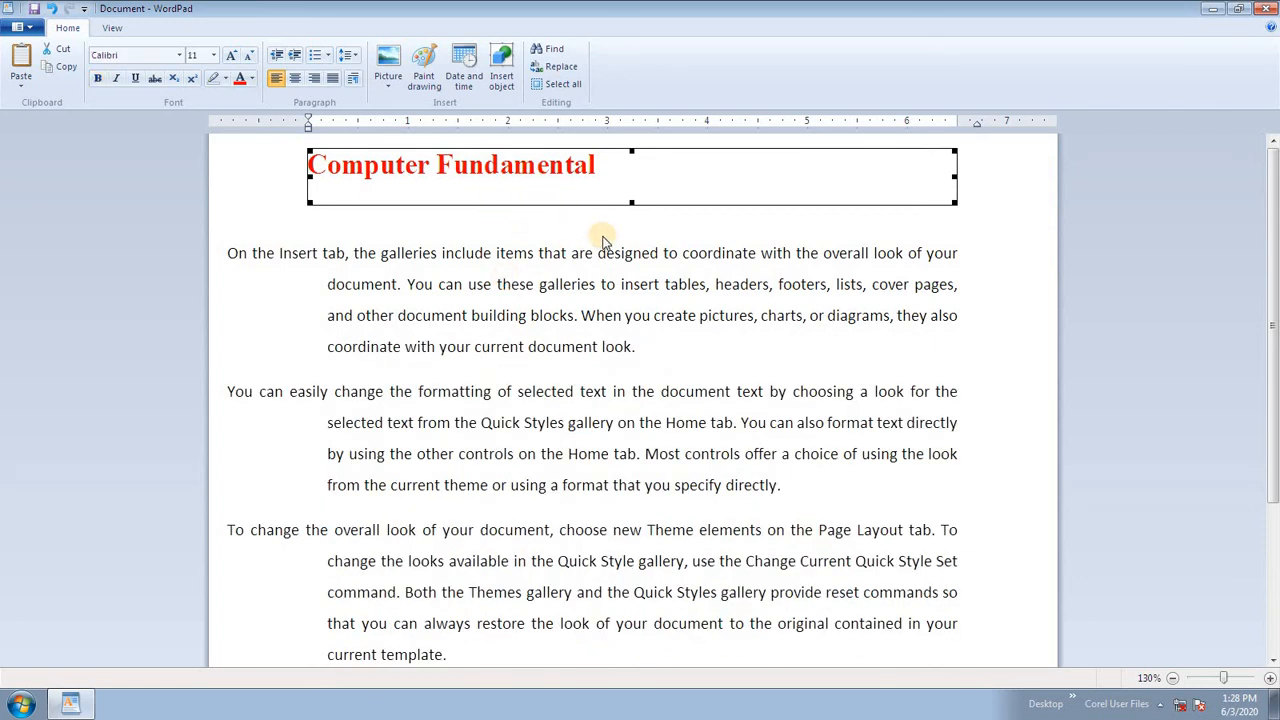
Undo the special paste that replaced the "Computer Fundamental" heading
key(ctrl+z)
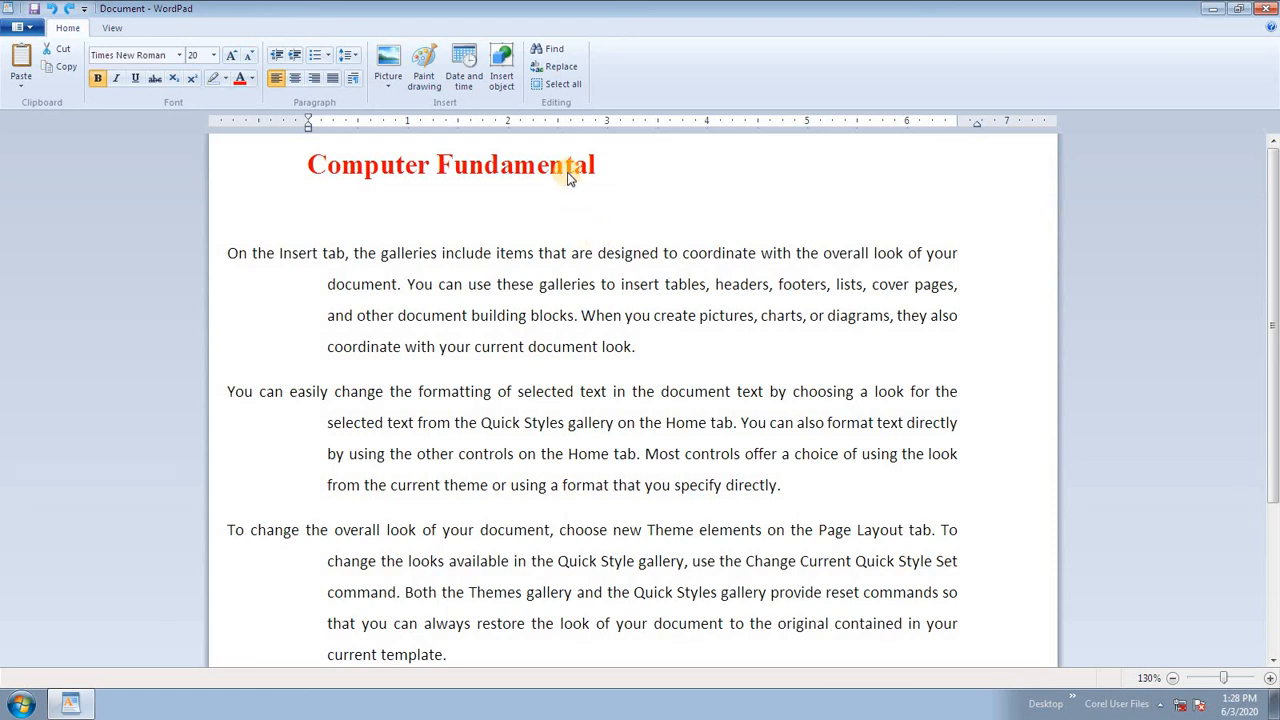
key(ctrl+z)
click(572, 165)
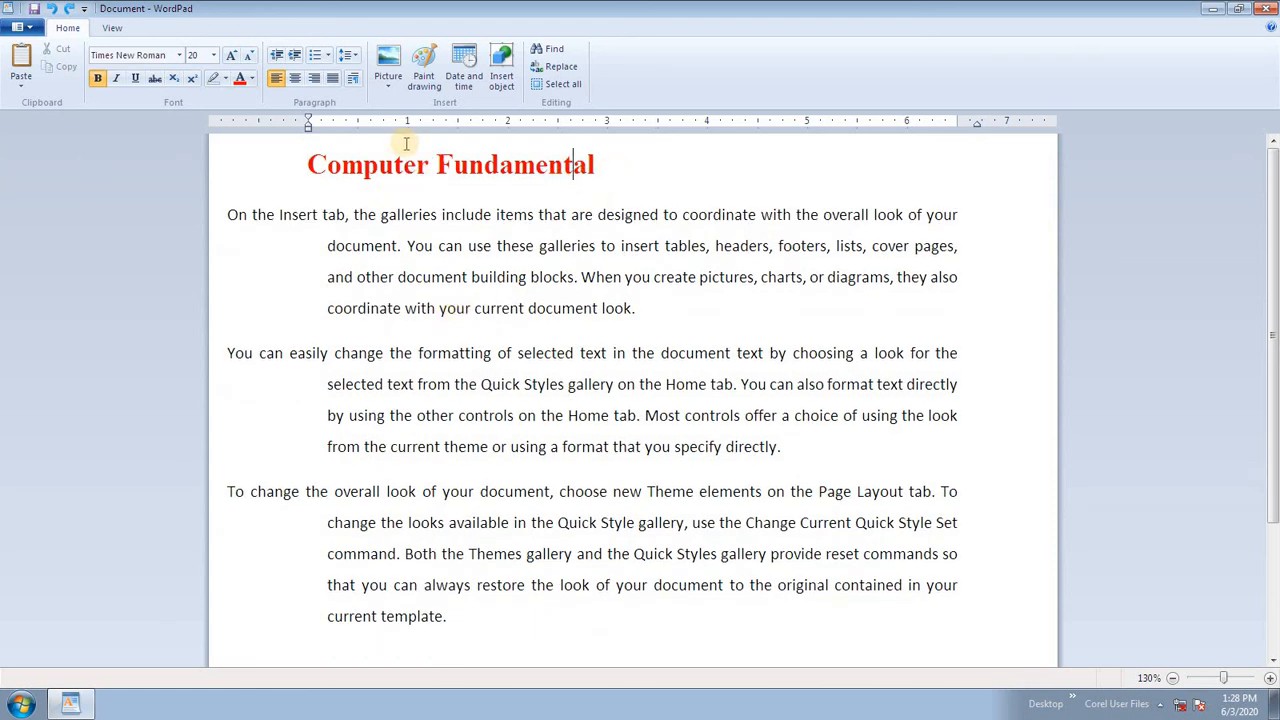
Zoom the document in to 160% and back out, and set the zoom to 100%
click(116, 28)
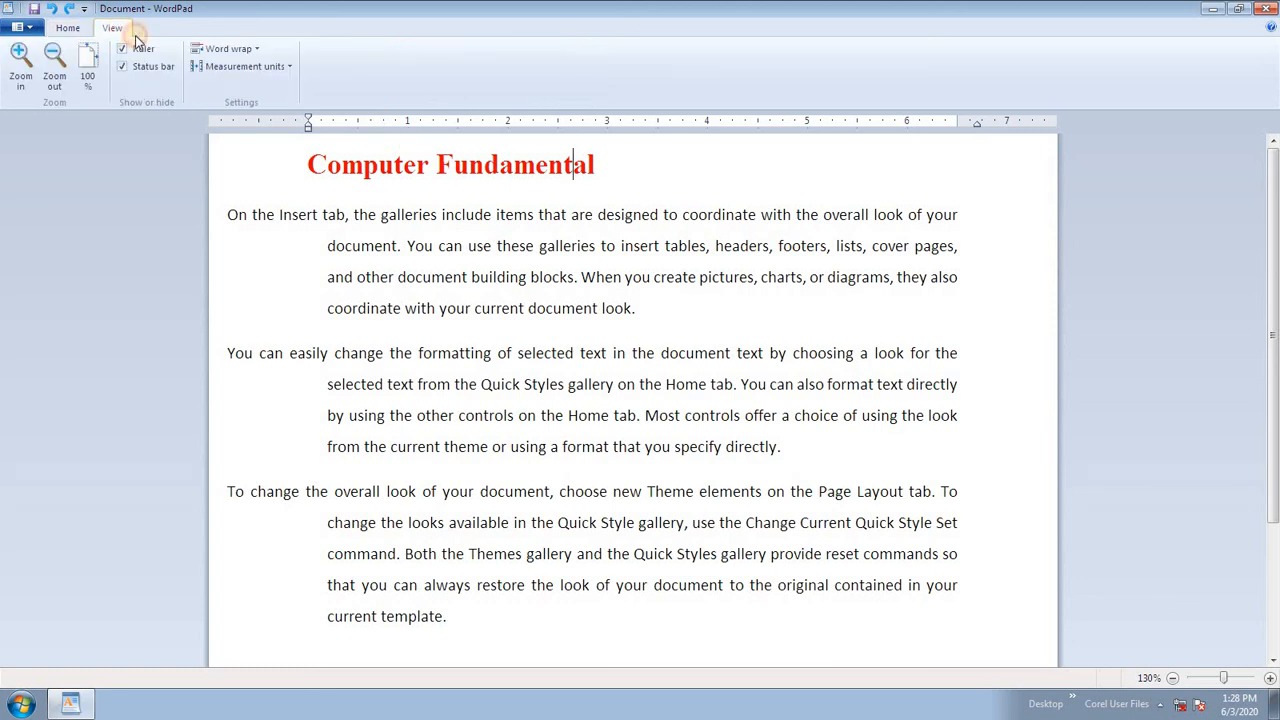
click(20, 62)
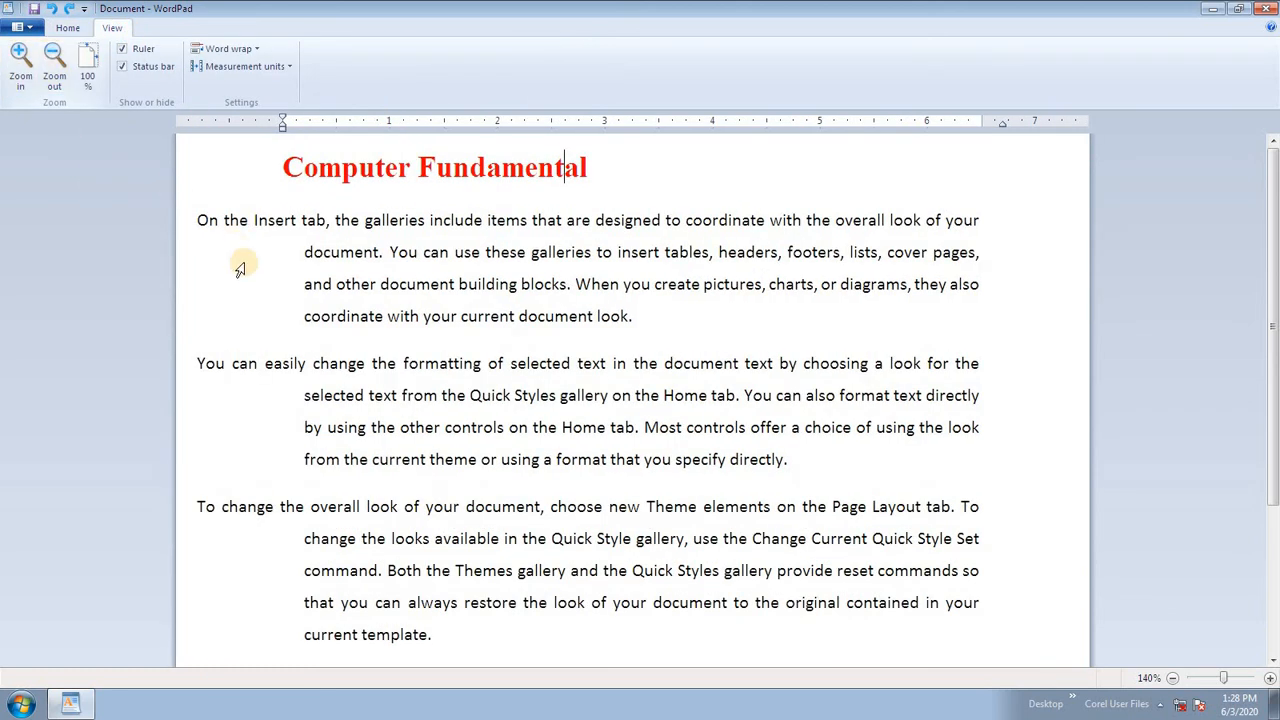
click(28, 60)
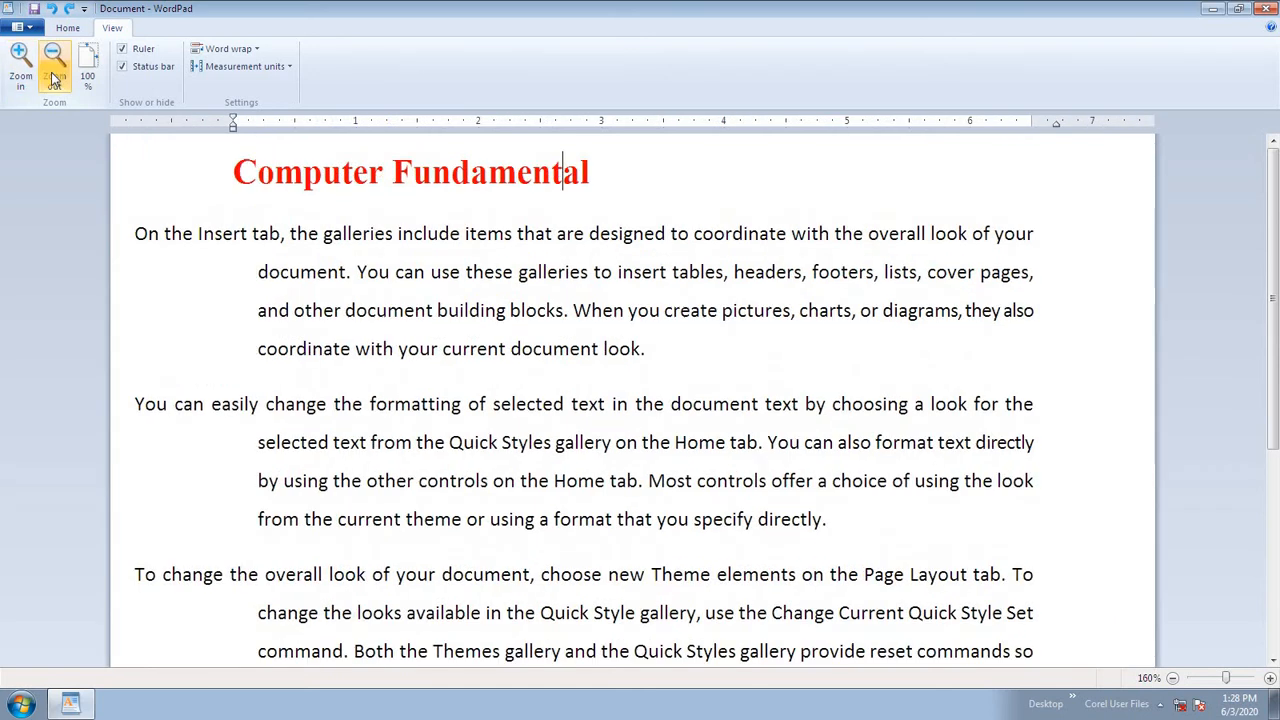
click(56, 62)
click(88, 68)
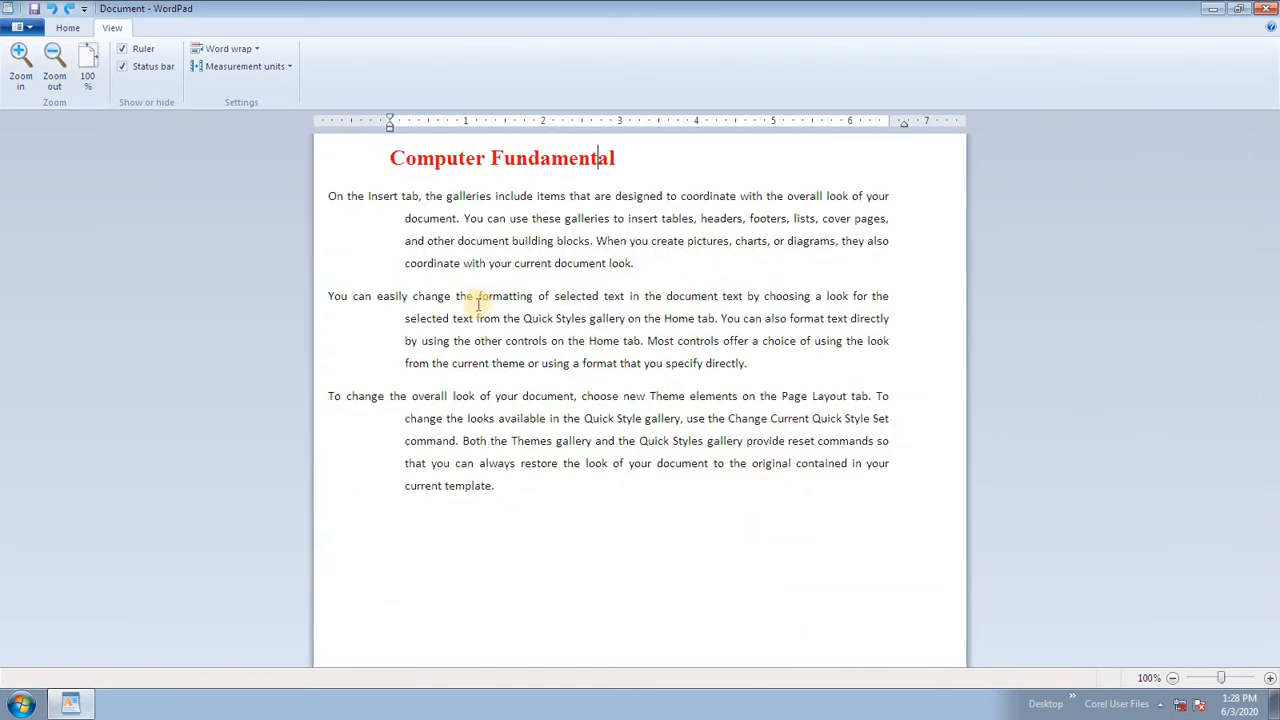
Toggle the ruler off and on again, and toggle the status bar until it is hidden
click(123, 49)
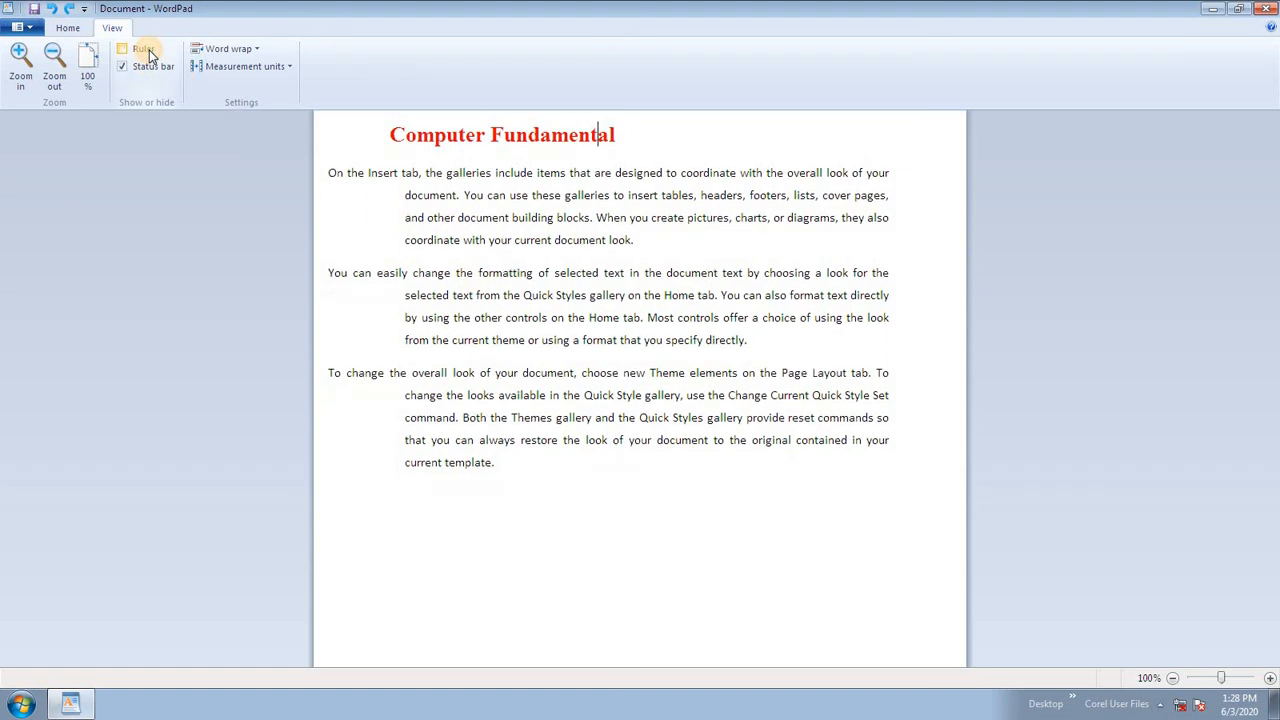
click(145, 50)
click(152, 65)
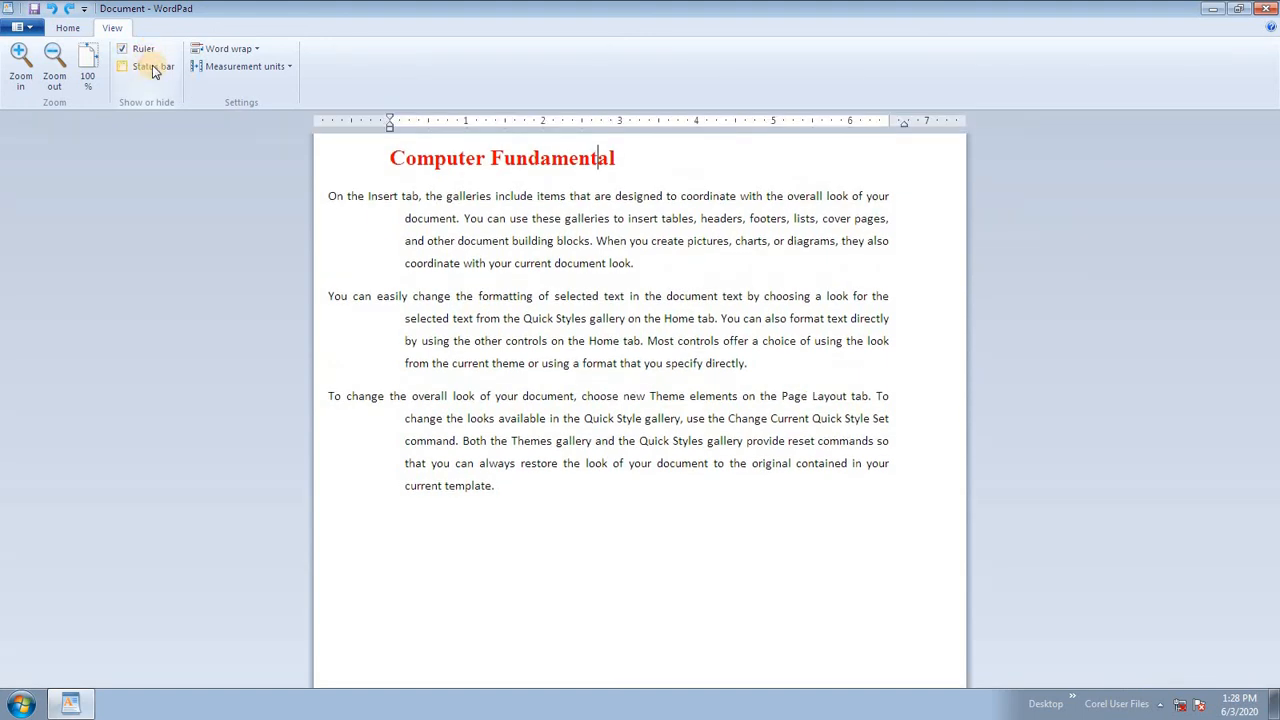
click(152, 65)
click(152, 65)
click(152, 67)
click(152, 67)
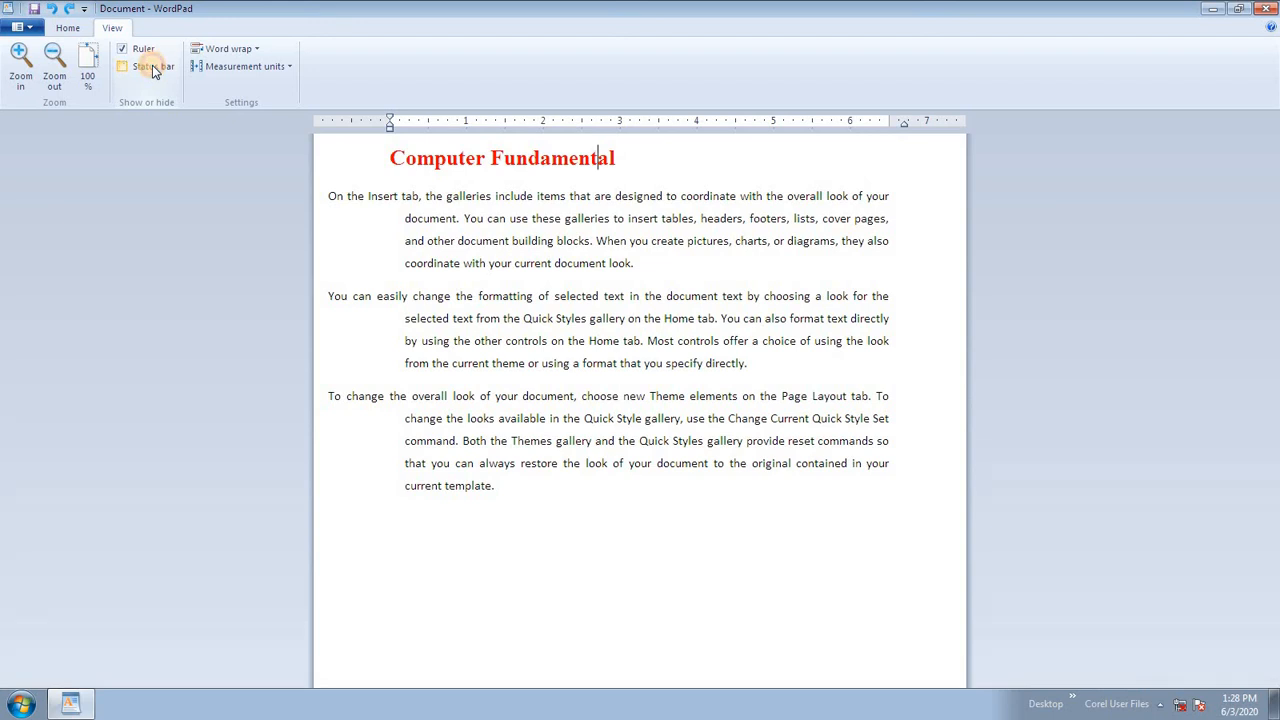
click(240, 49)
click(430, 252)
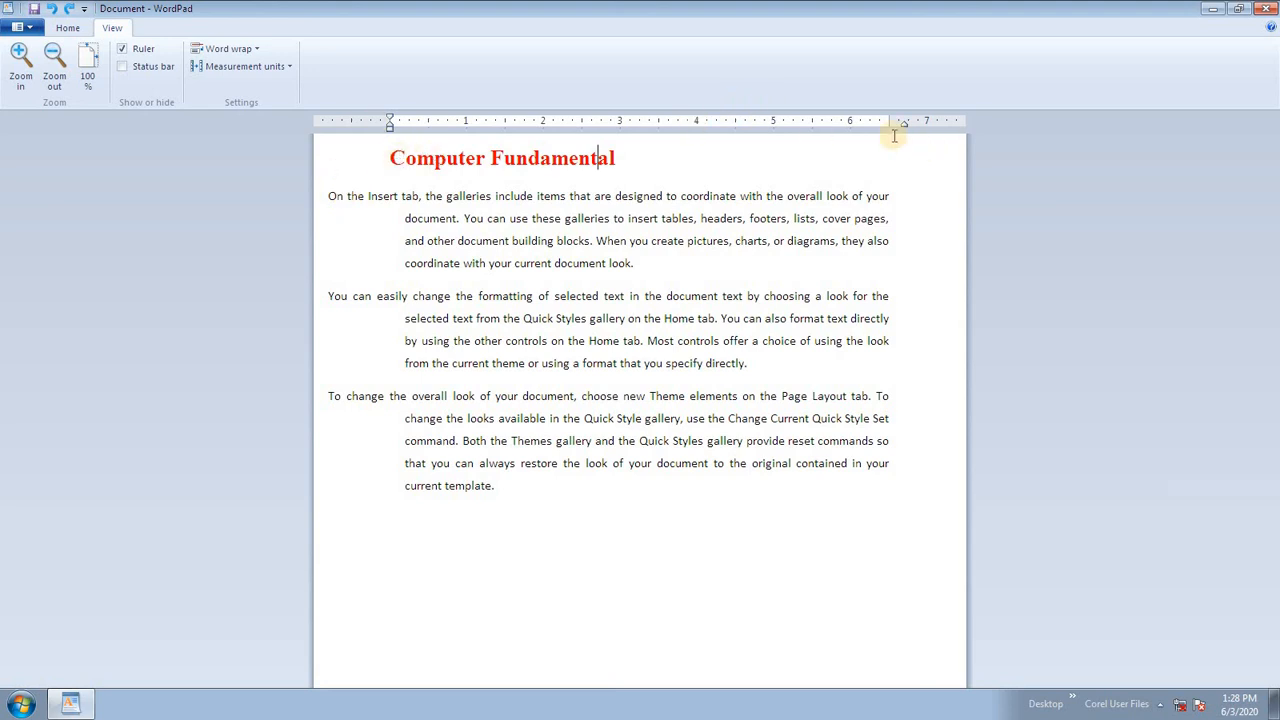
Set the left and right indents of all body paragraphs to 0 and remove their hanging first-line indent
drag(401, 195, 676, 560)
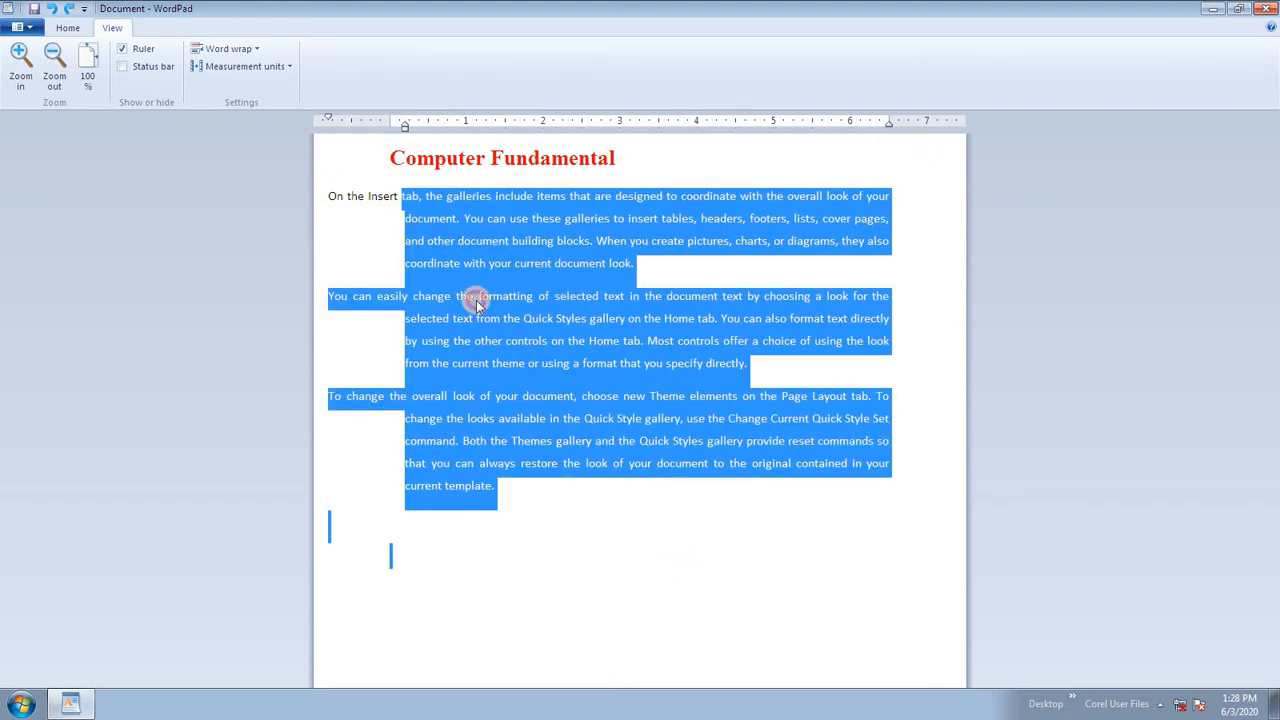
click(67, 27)
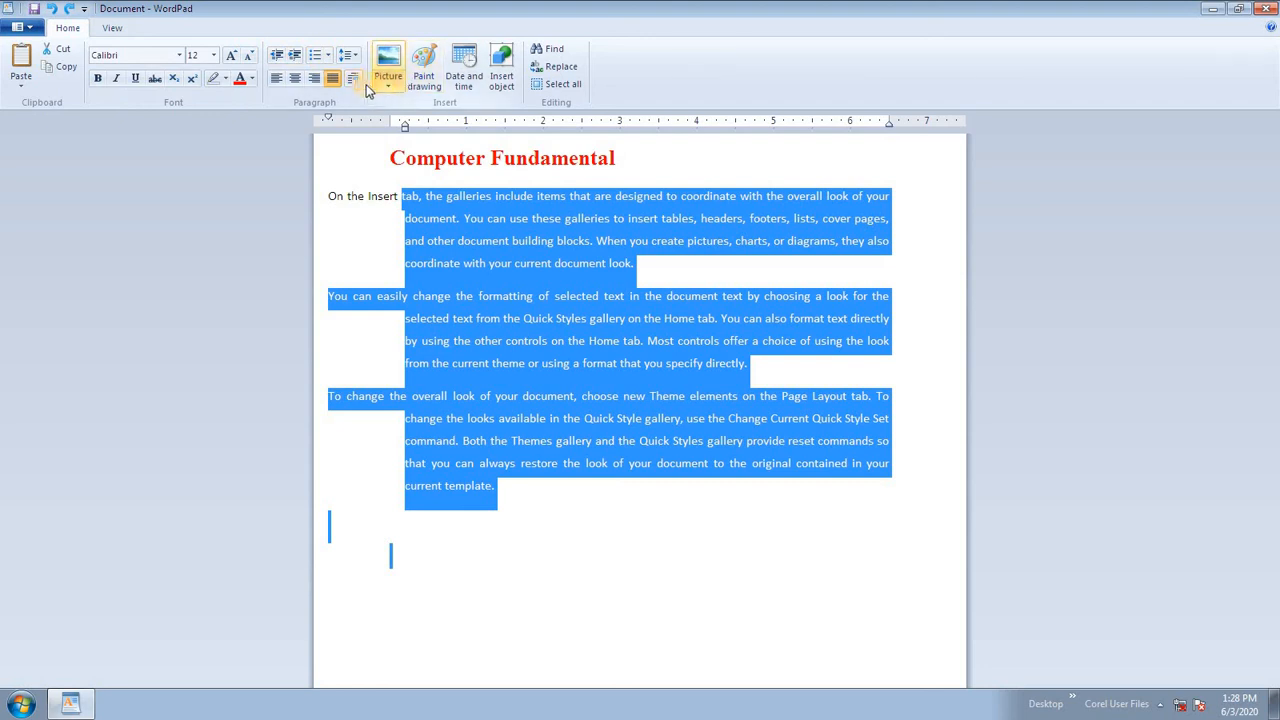
click(352, 78)
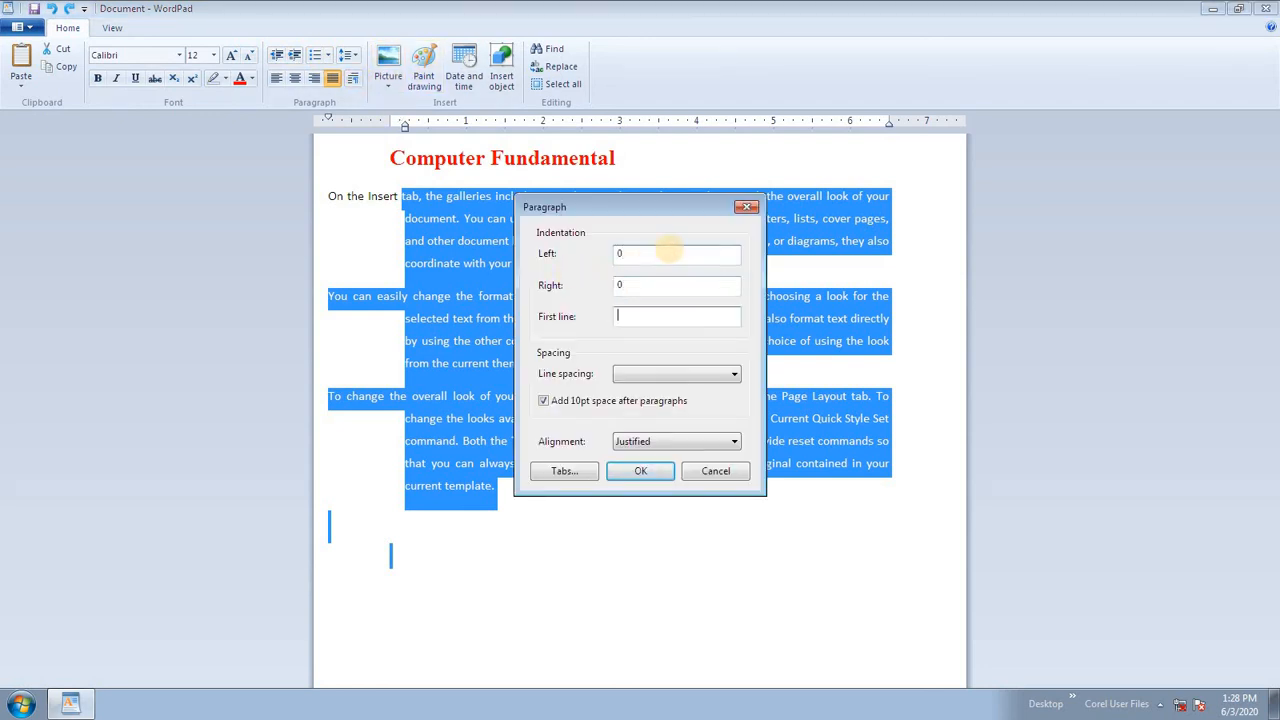
key(Return)
click(675, 340)
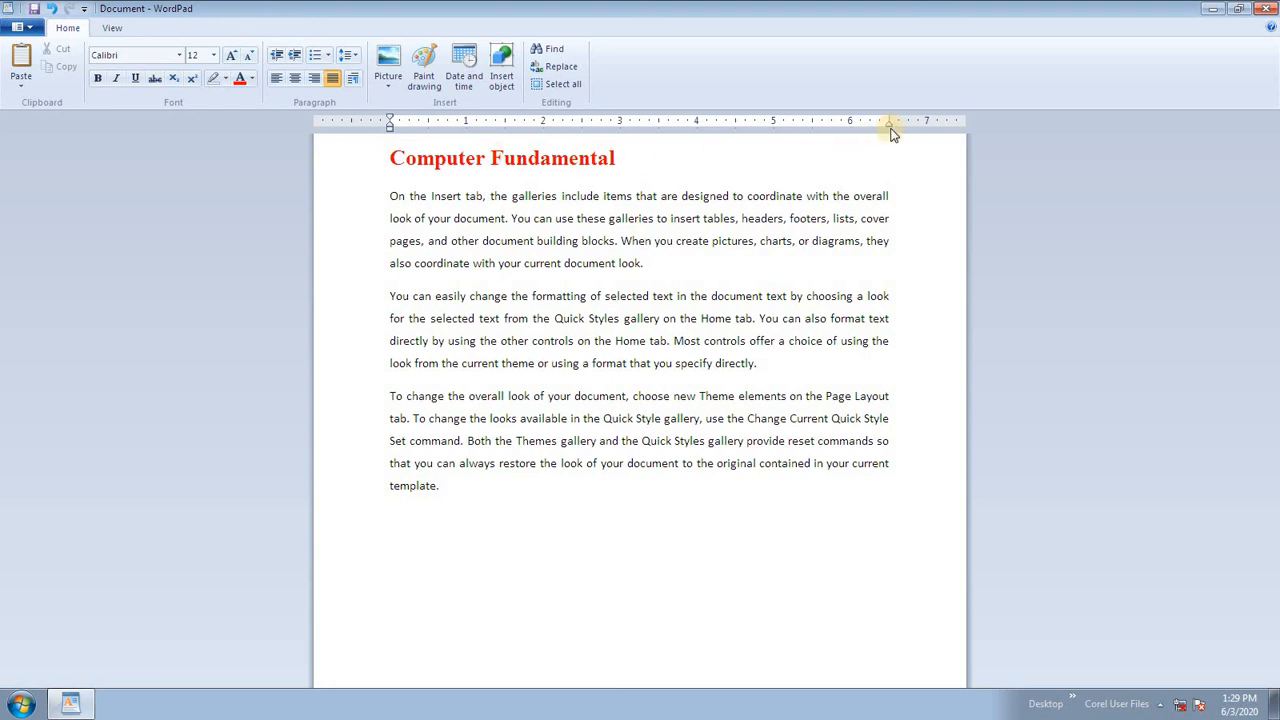
Set the document's word wrap to No wrap and look along the unwrapped lines
click(110, 30)
click(234, 50)
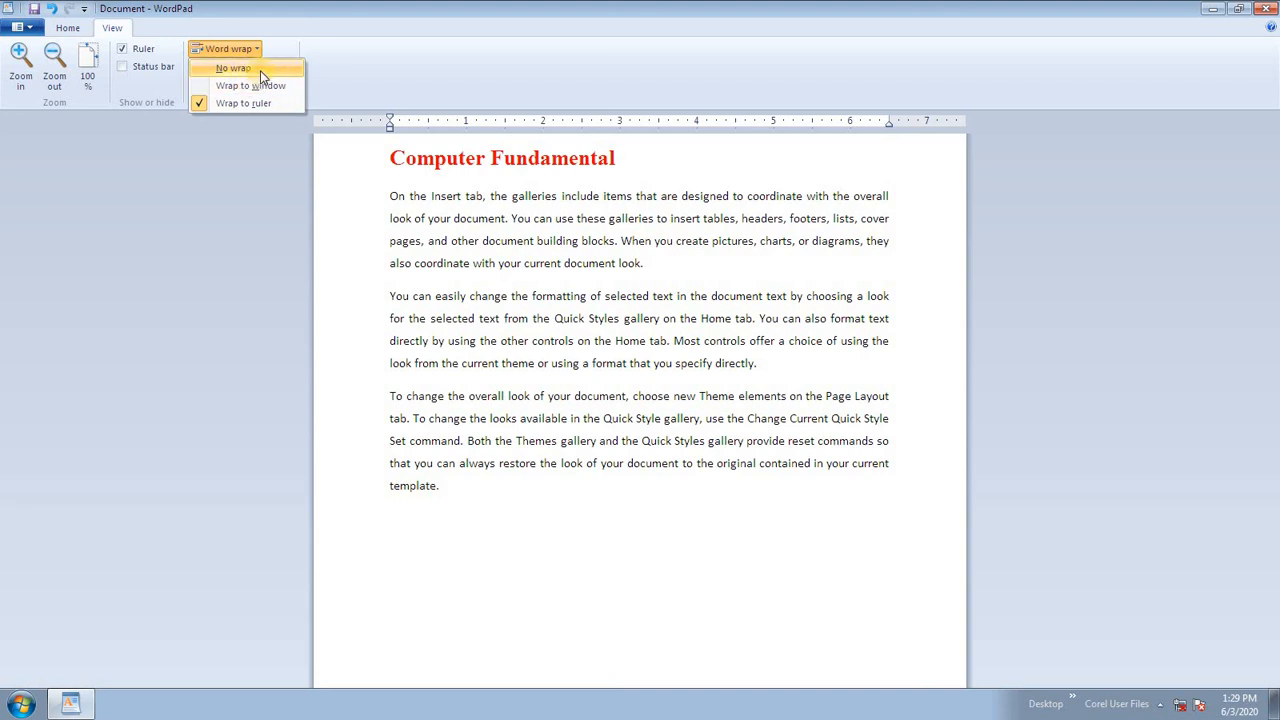
click(259, 69)
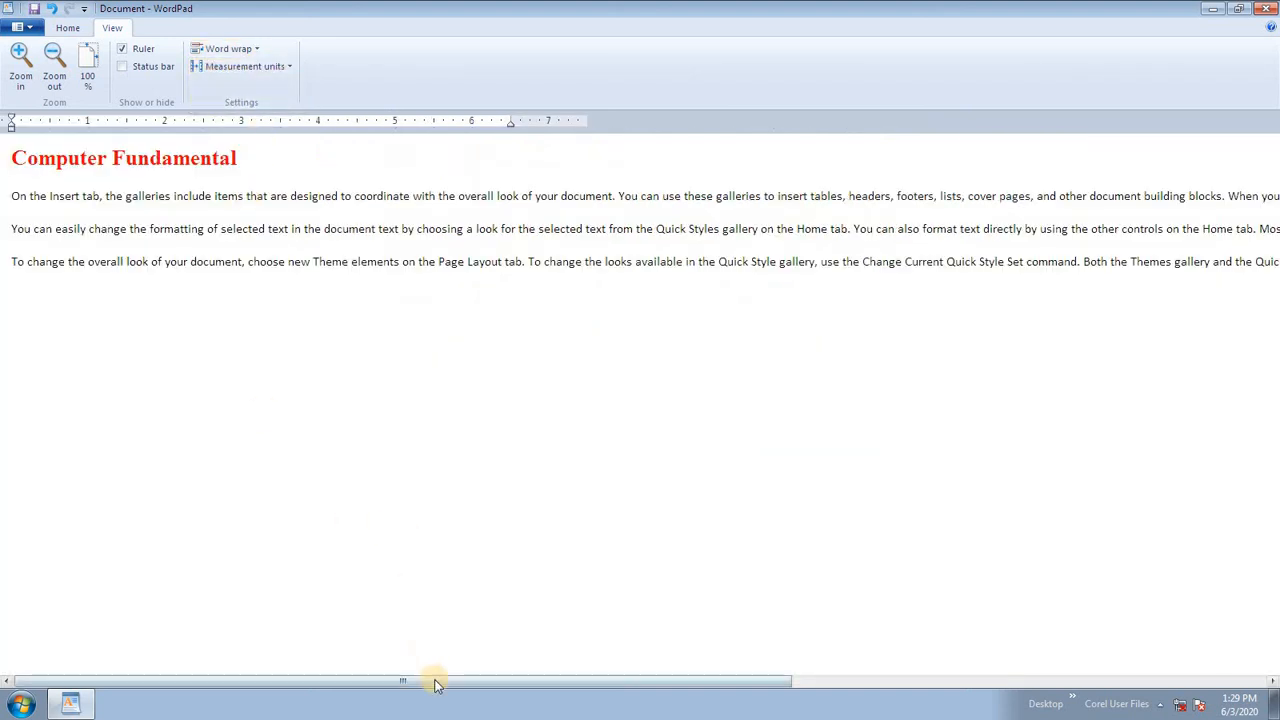
drag(434, 677, 303, 640)
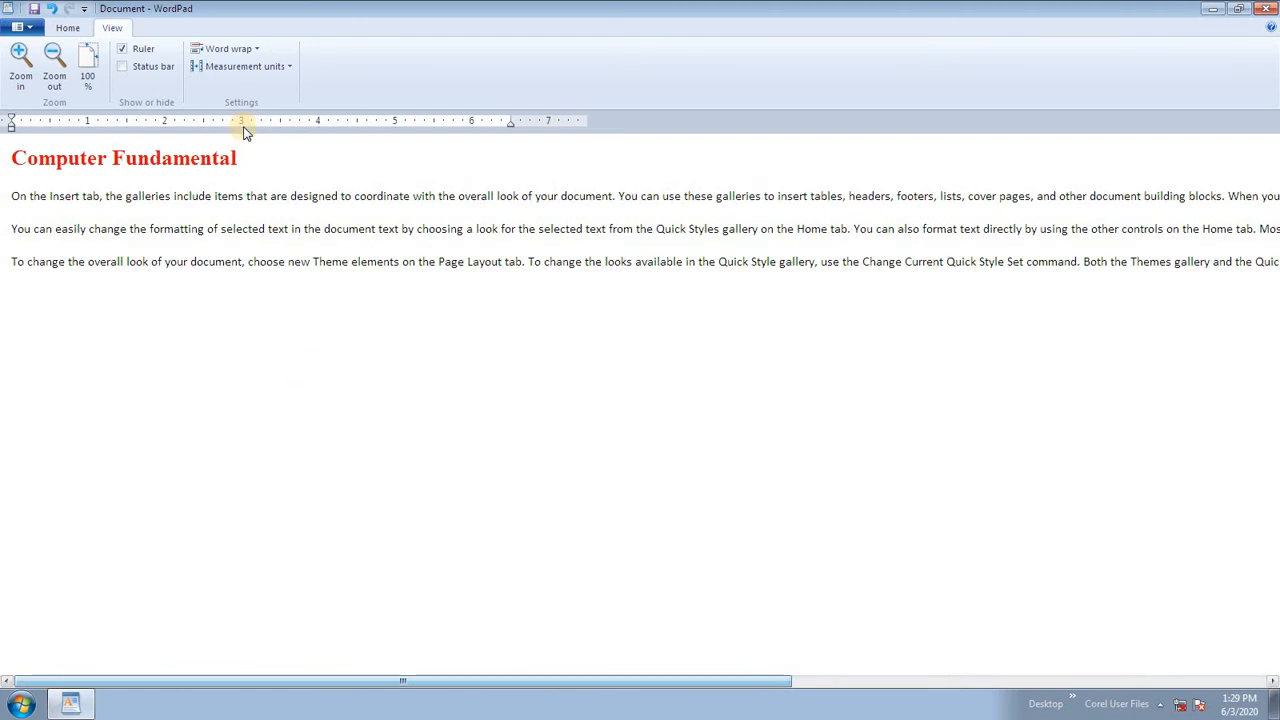
Wrap the document's text to the window, and switch its word wrap to Wrap to ruler
click(230, 49)
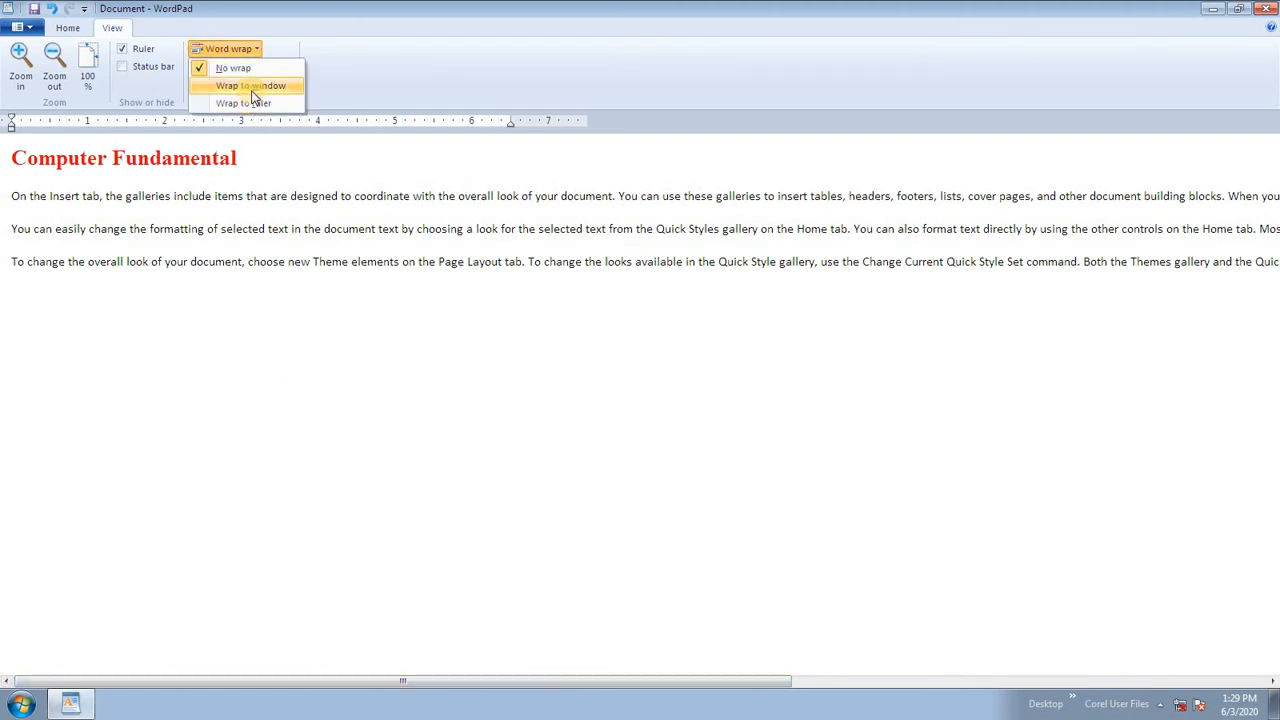
click(248, 87)
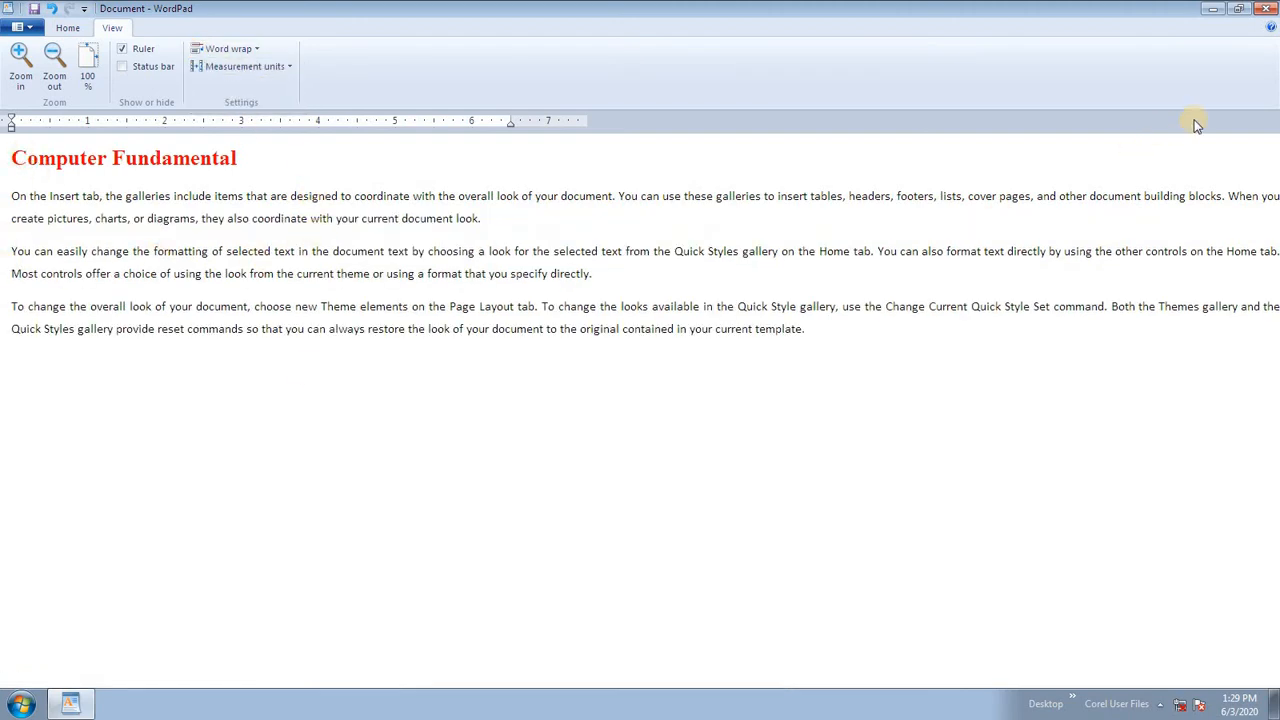
click(230, 49)
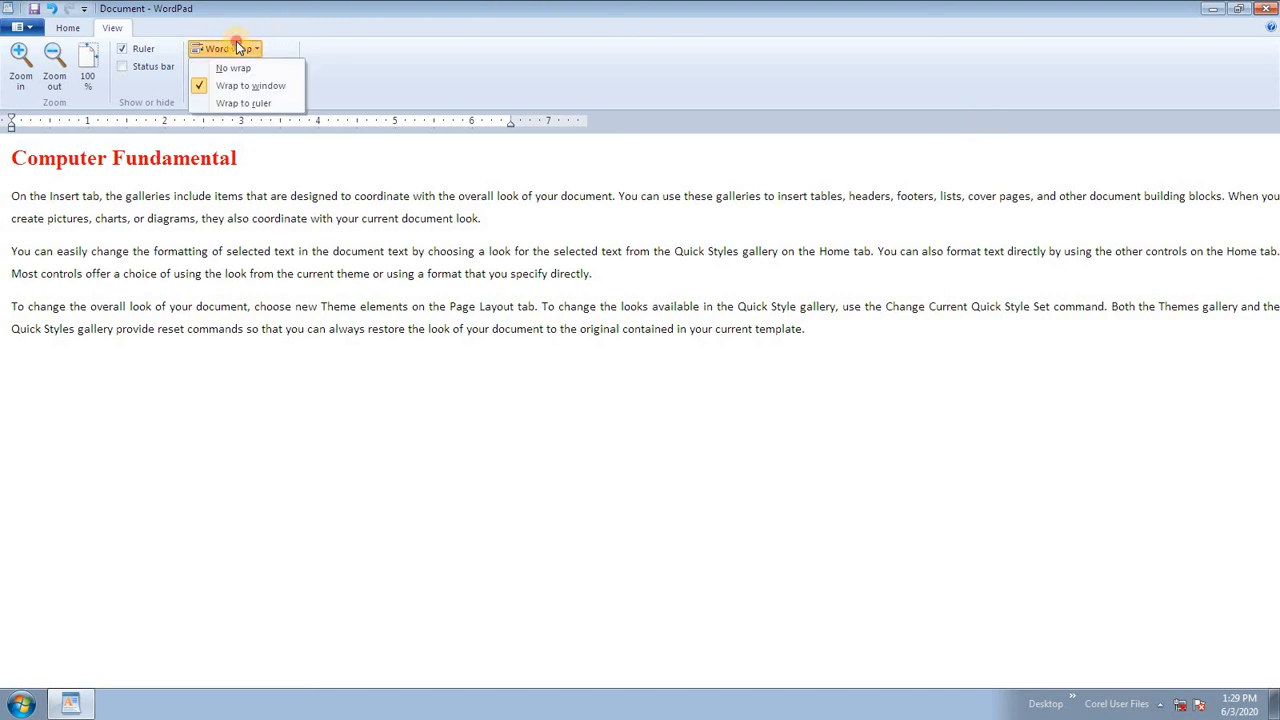
click(242, 102)
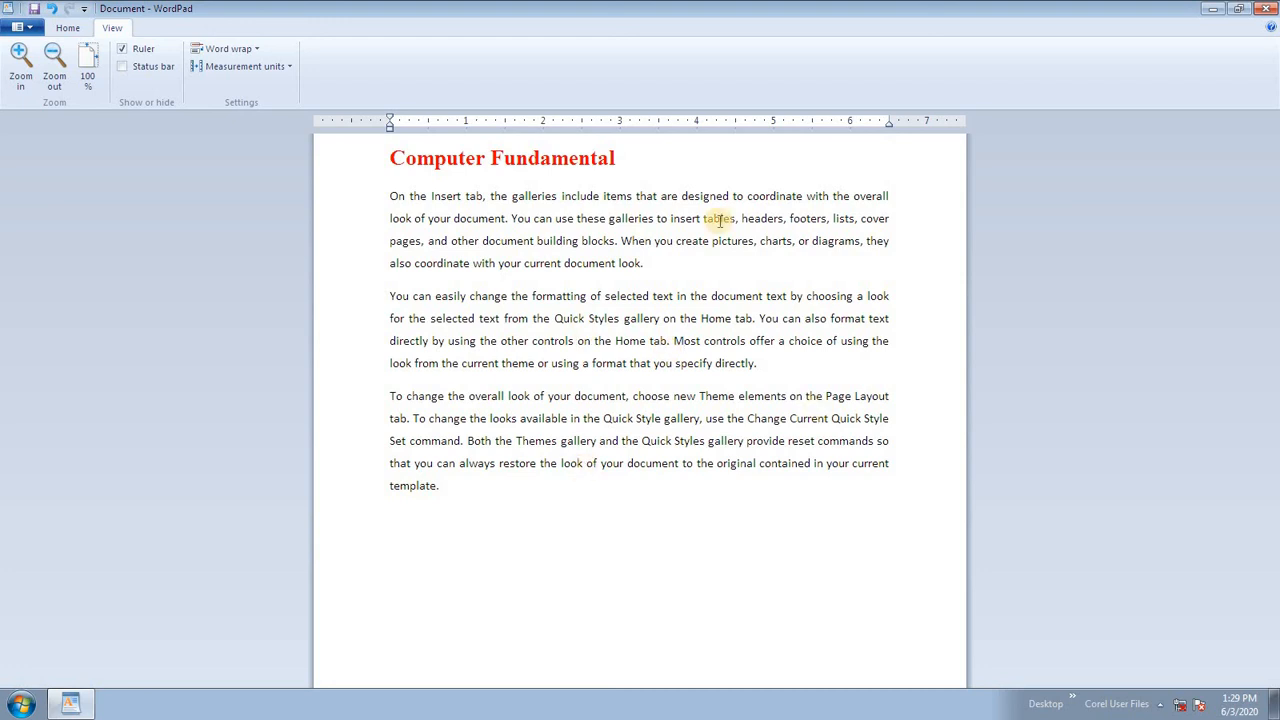
Switch the ruler's measurement units to centimeters, points and picas in turn, and set them back to inches
click(265, 76)
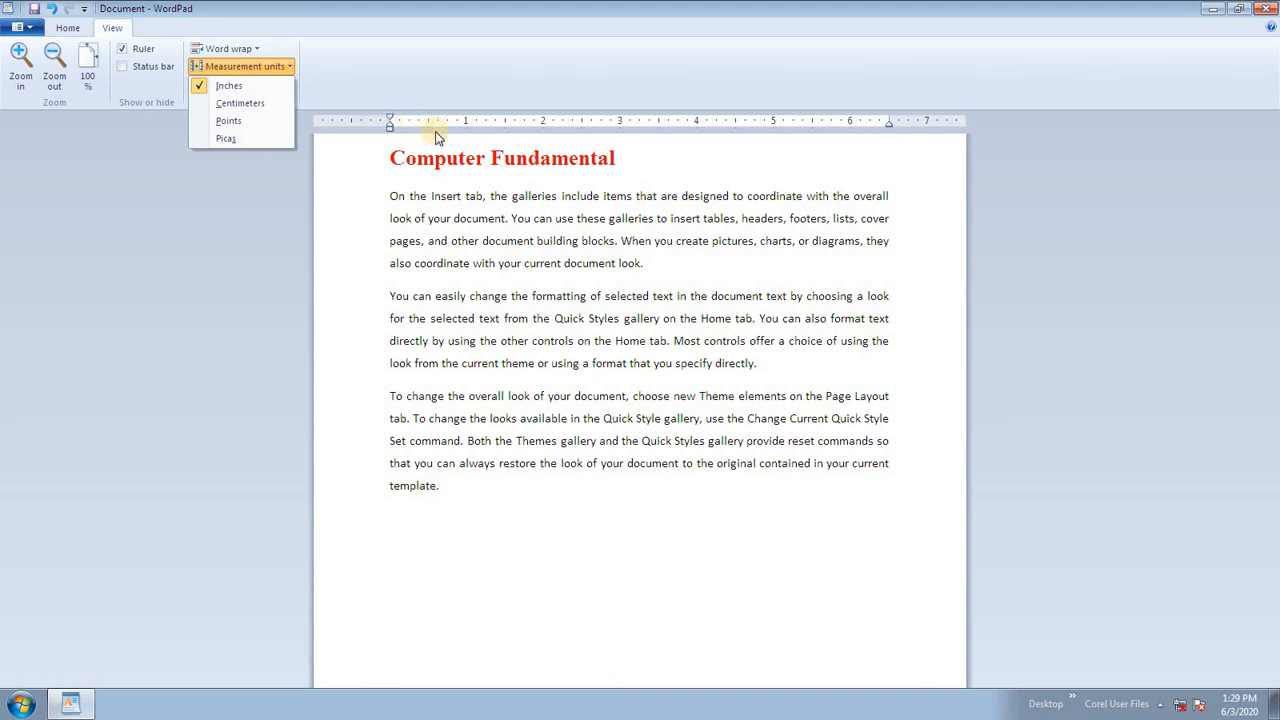
click(261, 103)
click(247, 68)
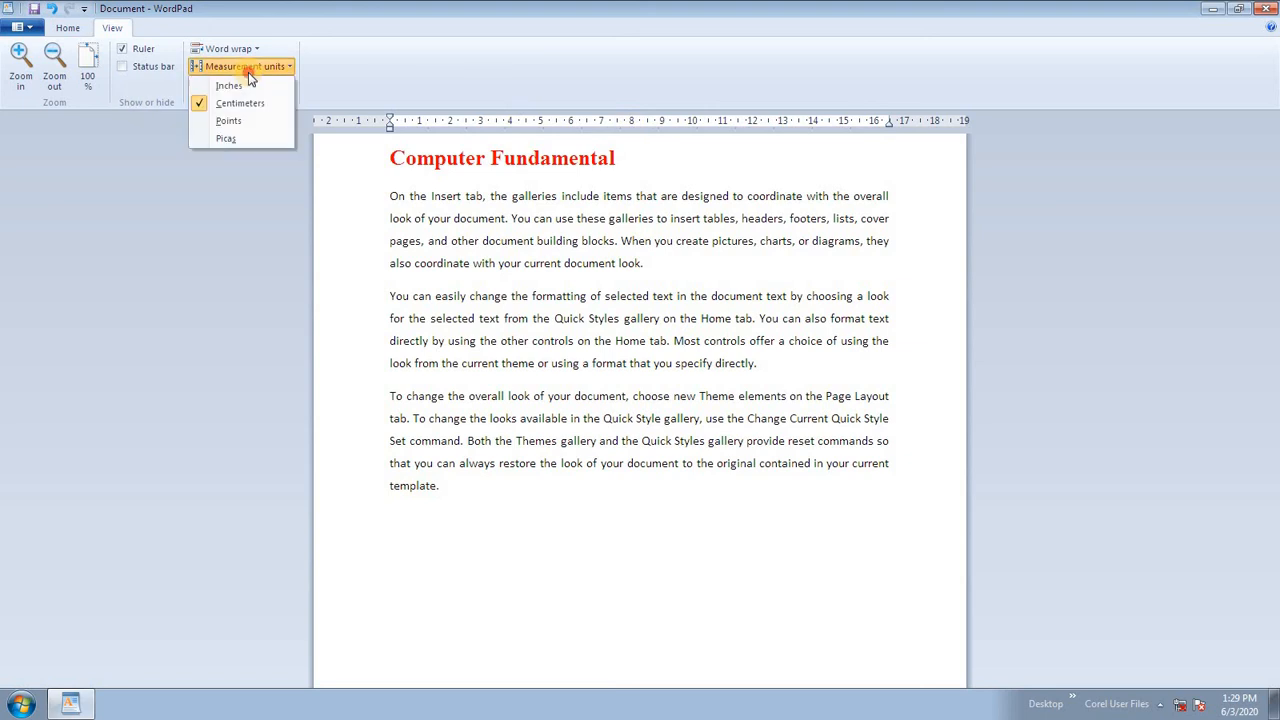
click(248, 123)
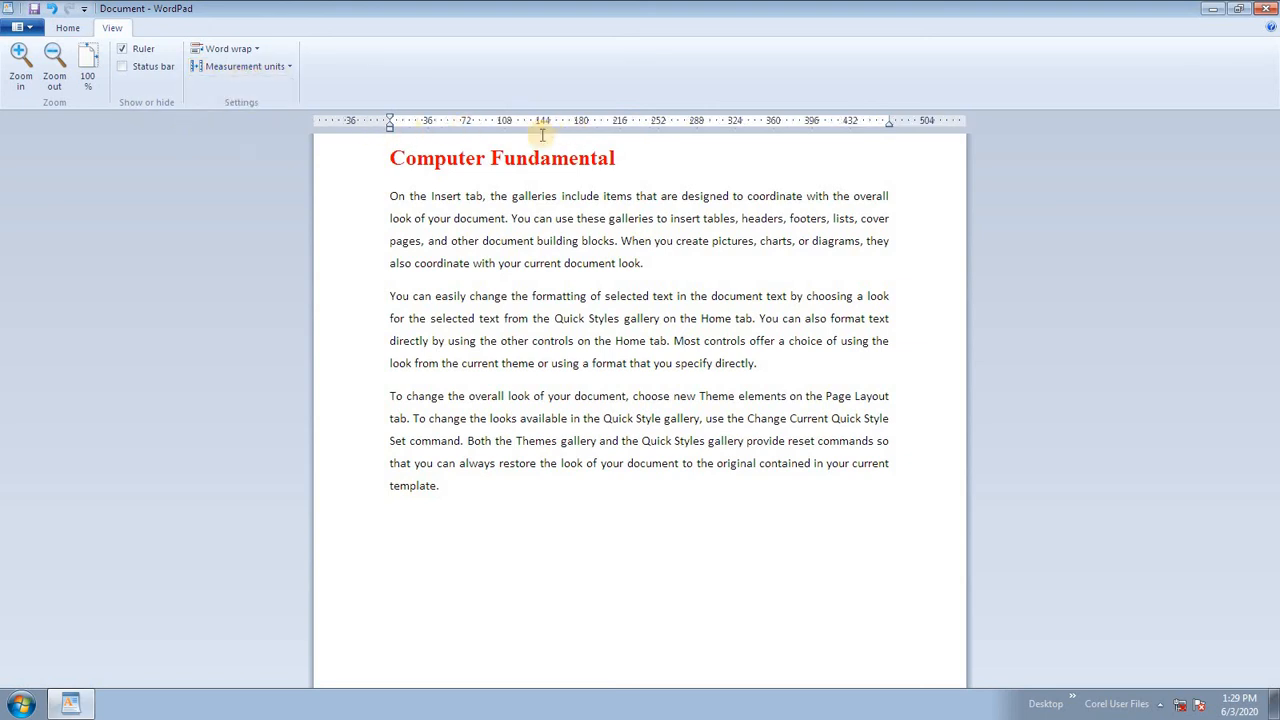
click(262, 67)
click(240, 137)
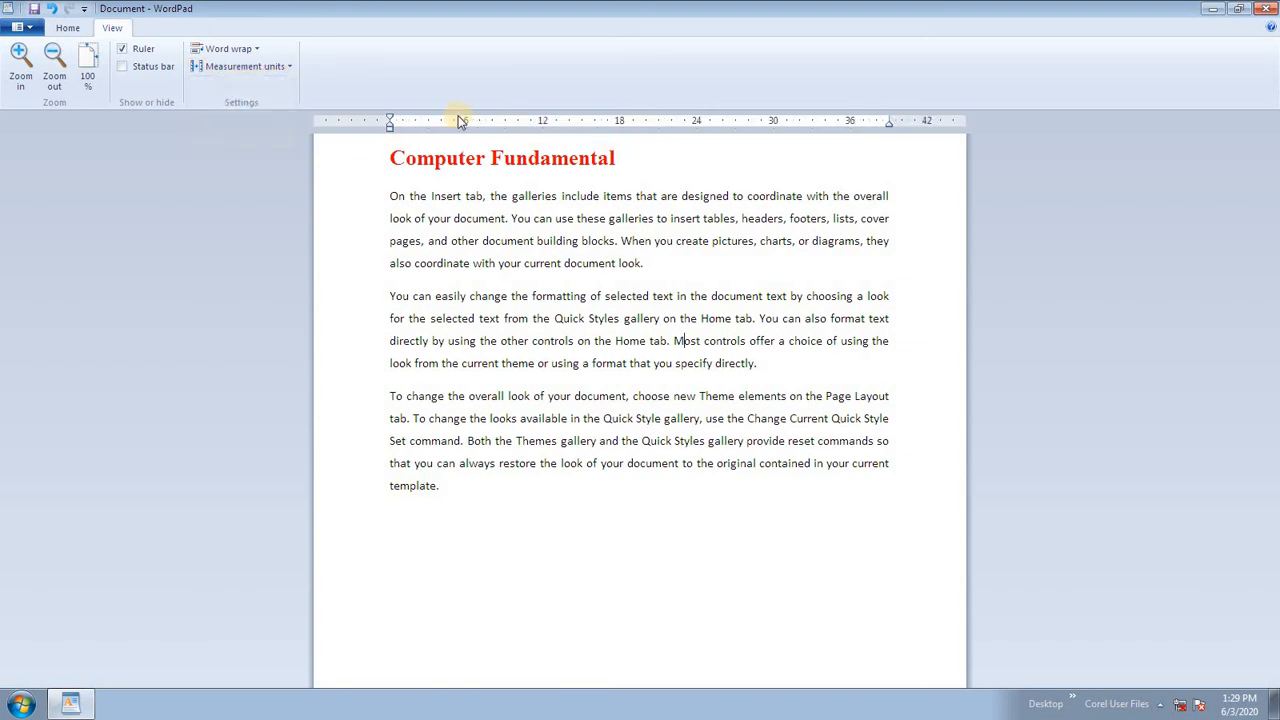
click(258, 70)
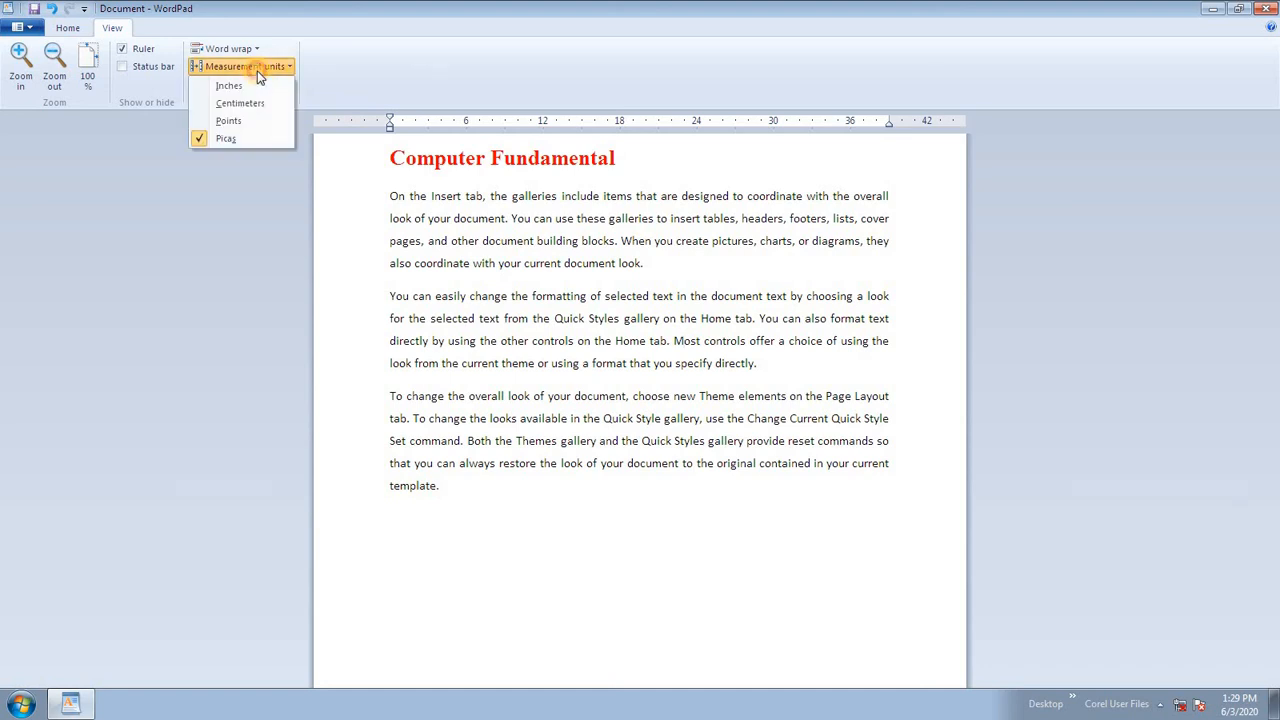
click(256, 90)
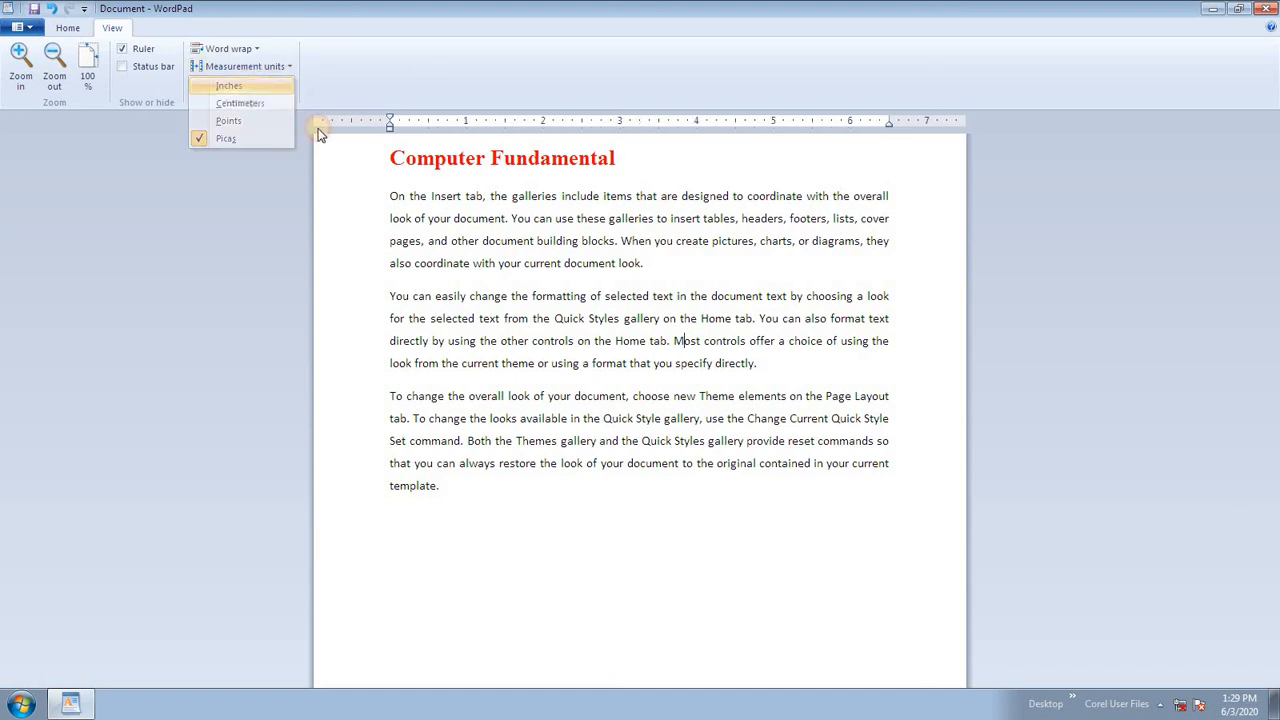
Start saving the document, look through the available file formats, and leave without saving
click(20, 26)
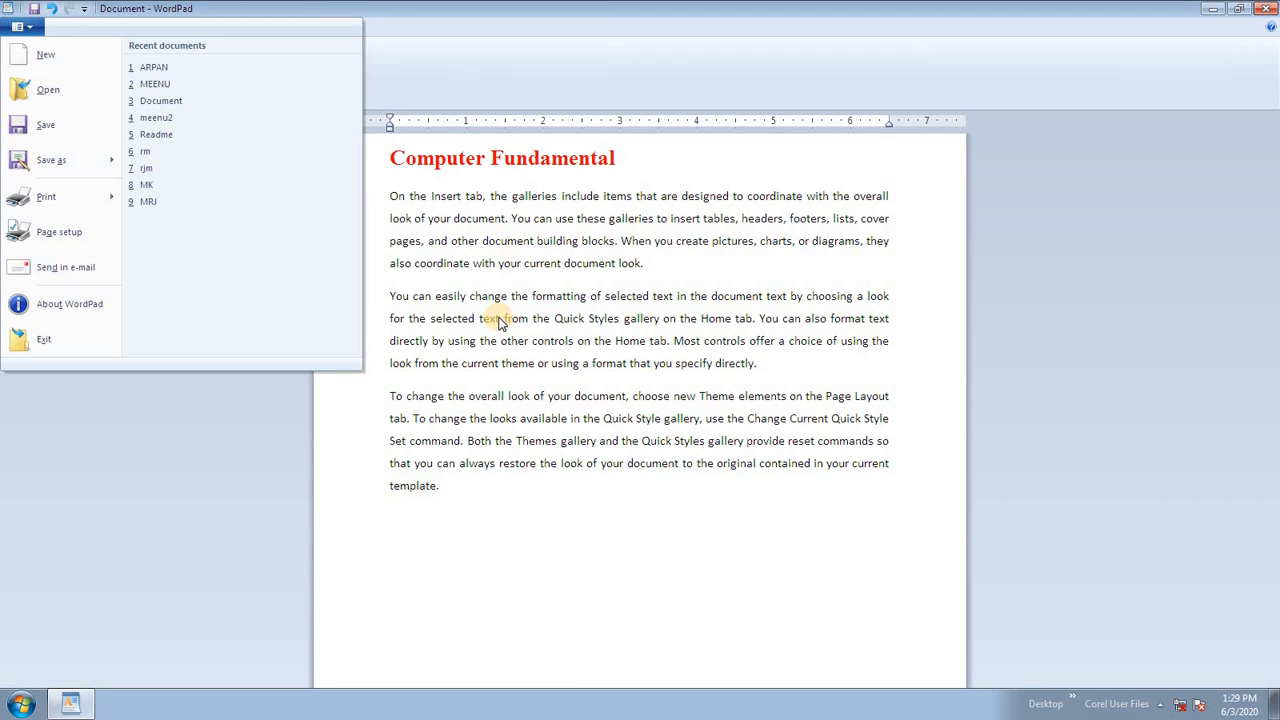
click(40, 124)
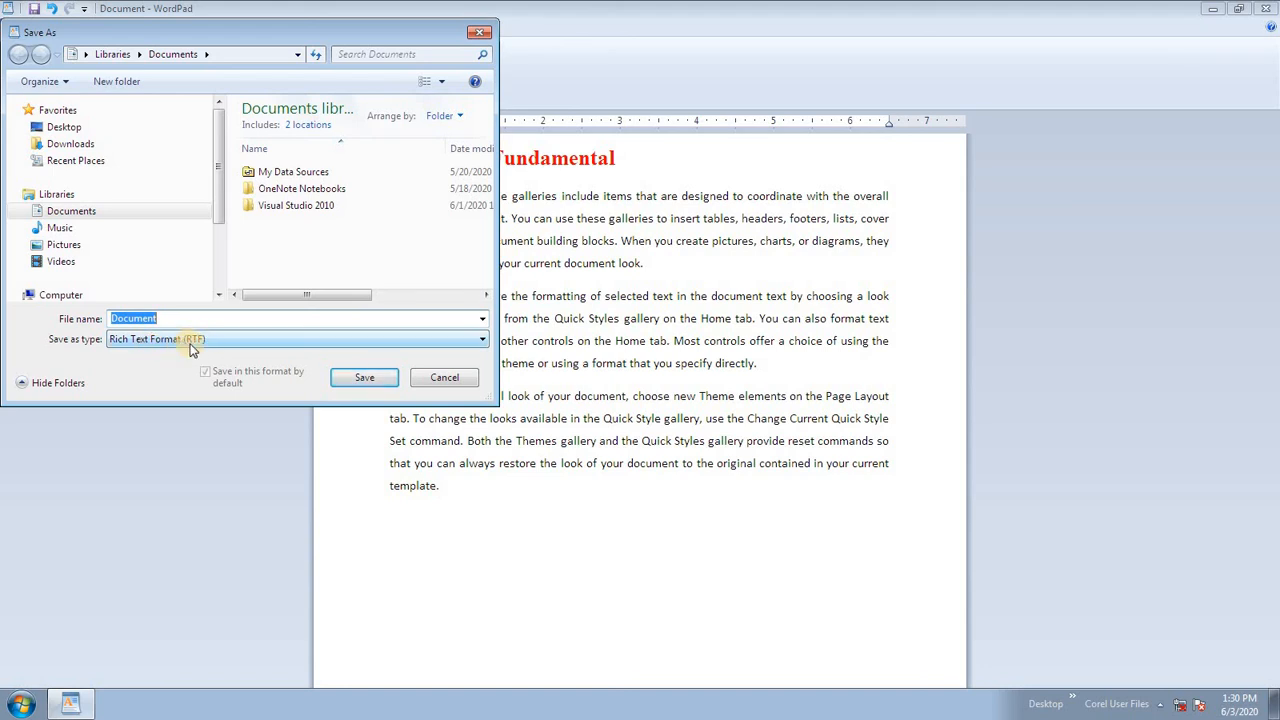
click(243, 340)
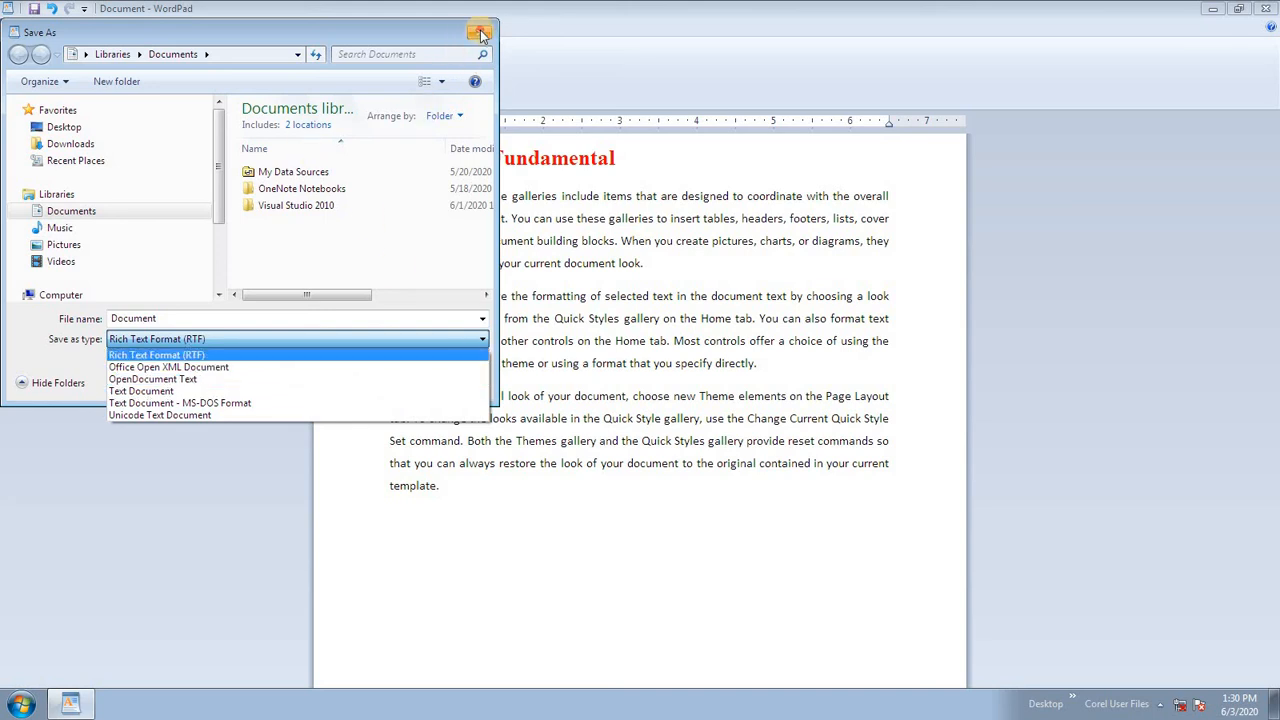
click(505, 226)
click(446, 378)
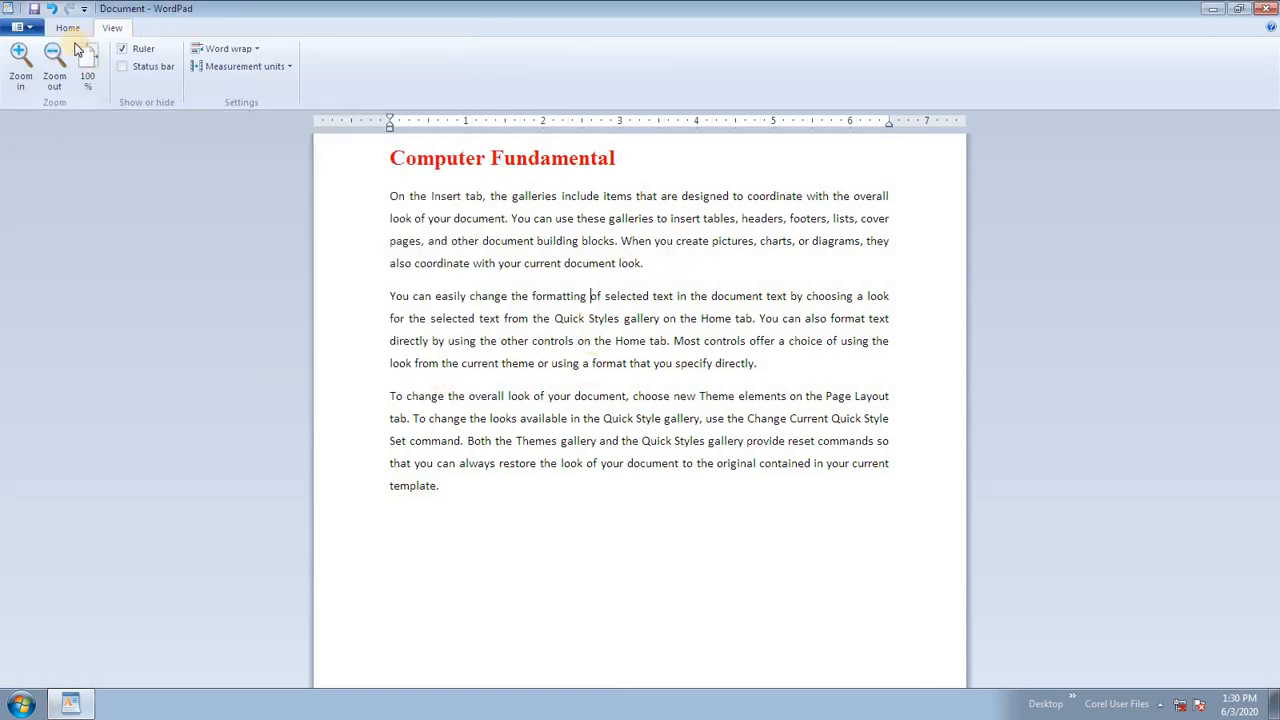
Review the page setup's paper, orientation and margin settings, and leave them without applying changes
click(18, 27)
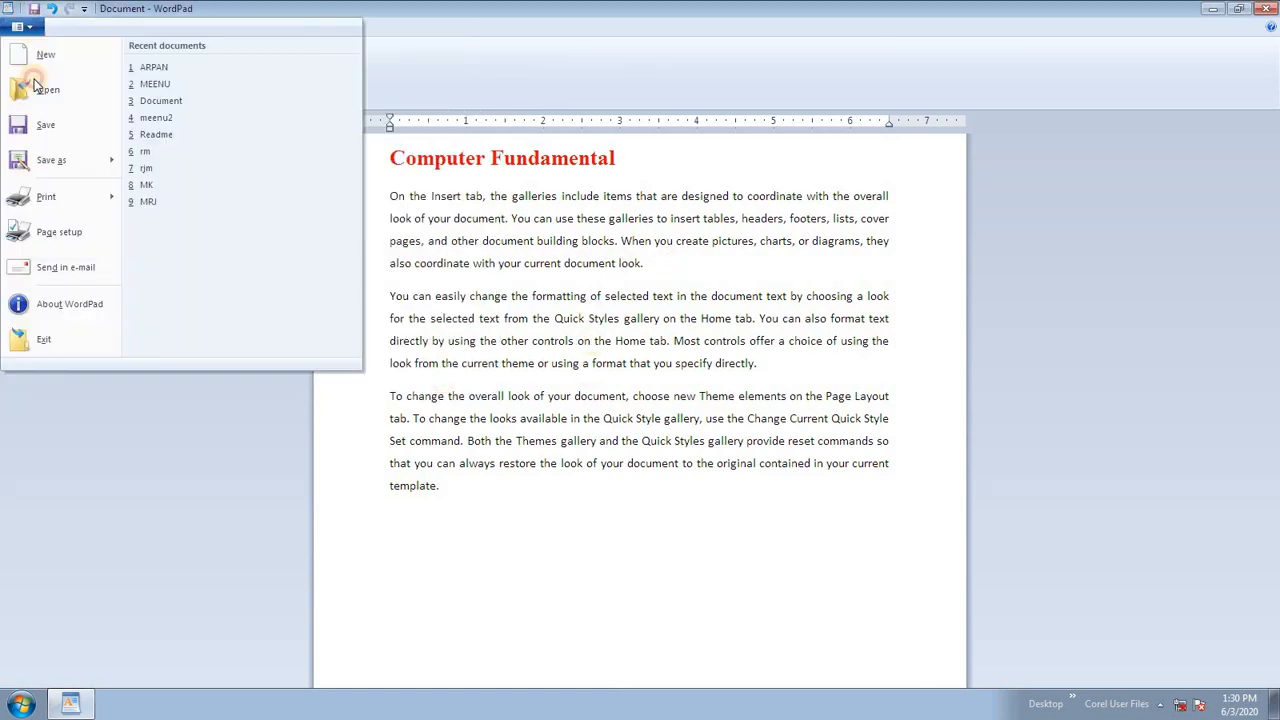
click(57, 231)
click(763, 527)
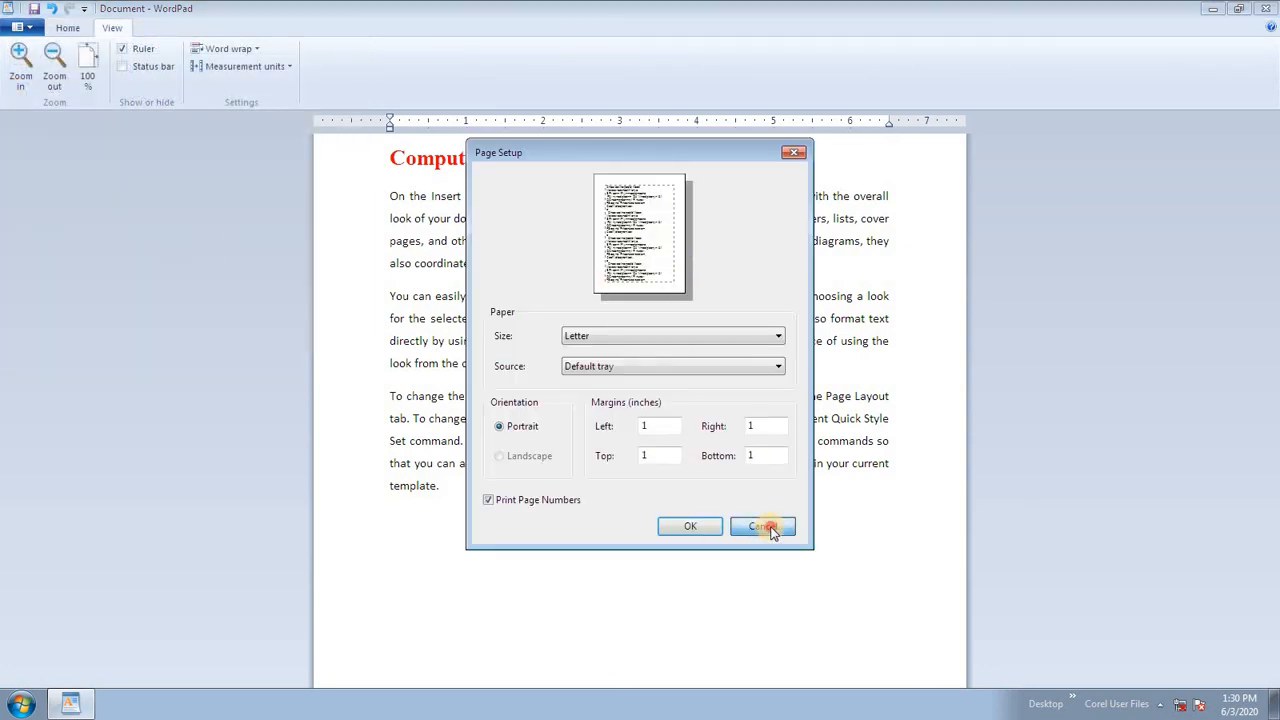
Preview the document for printing in the one-page, two-page and 100% views, and return to editing
click(18, 27)
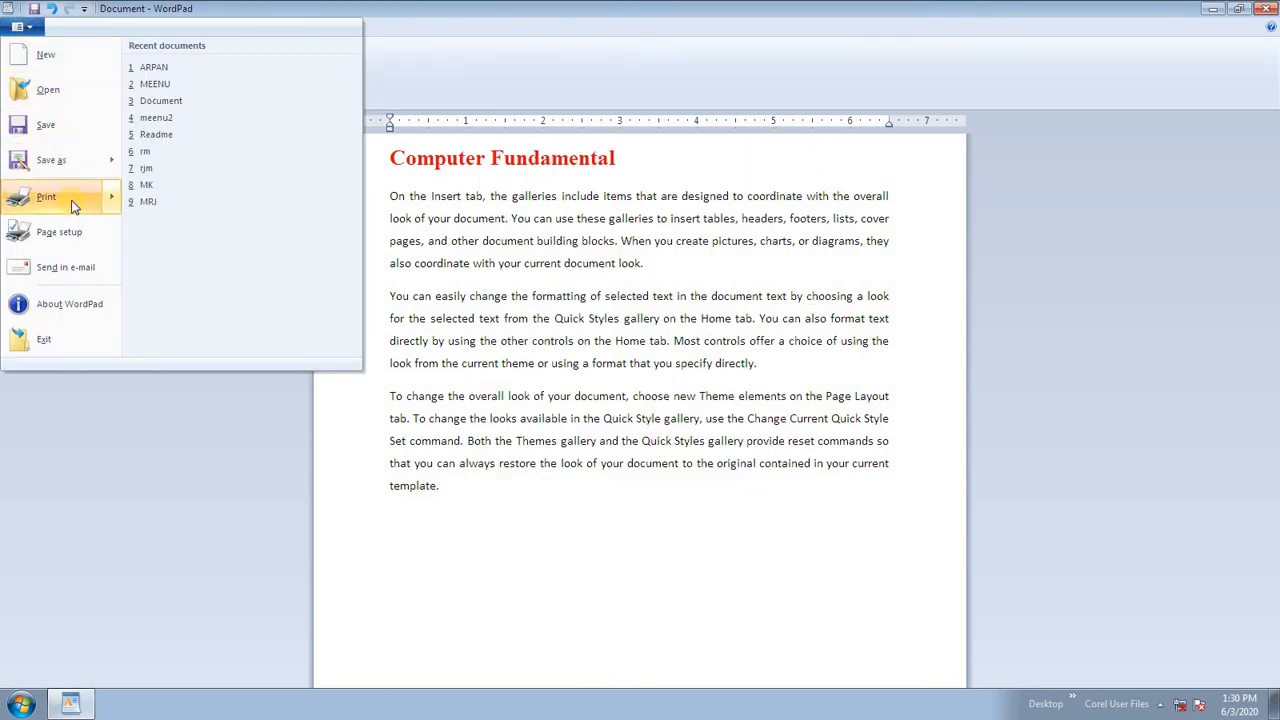
mouse_move(72, 206)
click(284, 158)
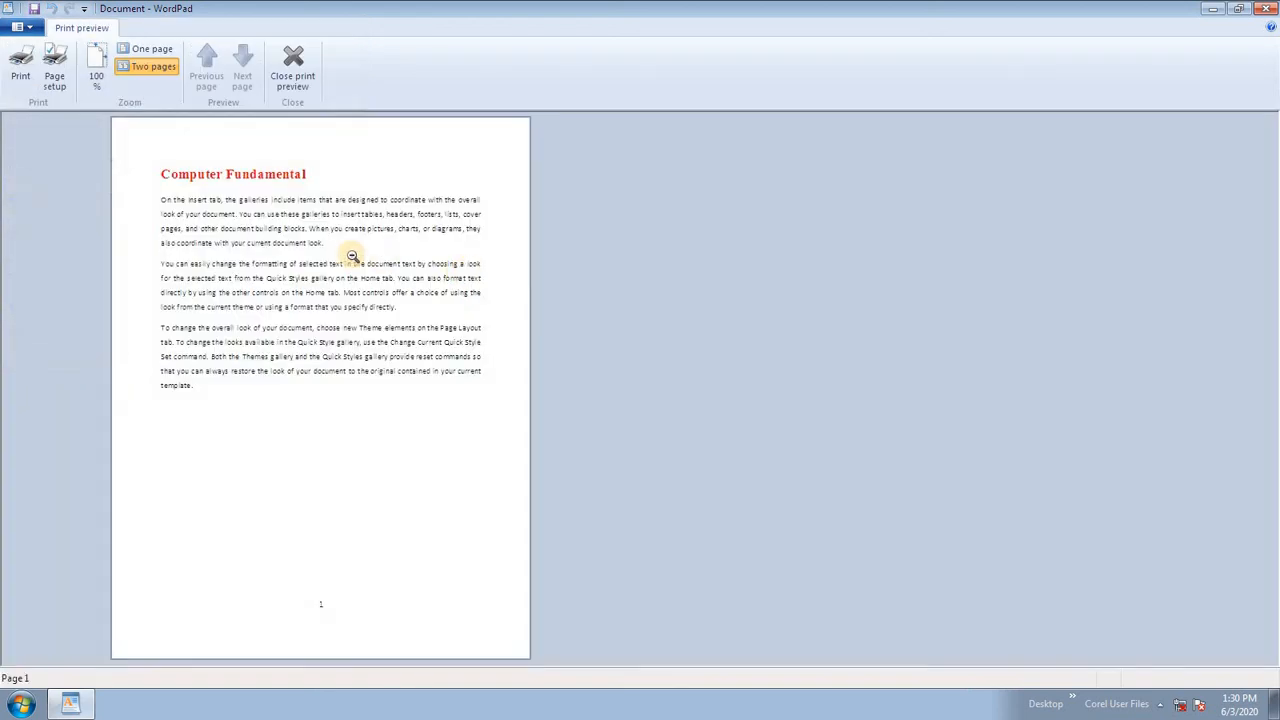
click(464, 269)
scroll(532, 312, down, 3)
scroll(532, 312, up, 3)
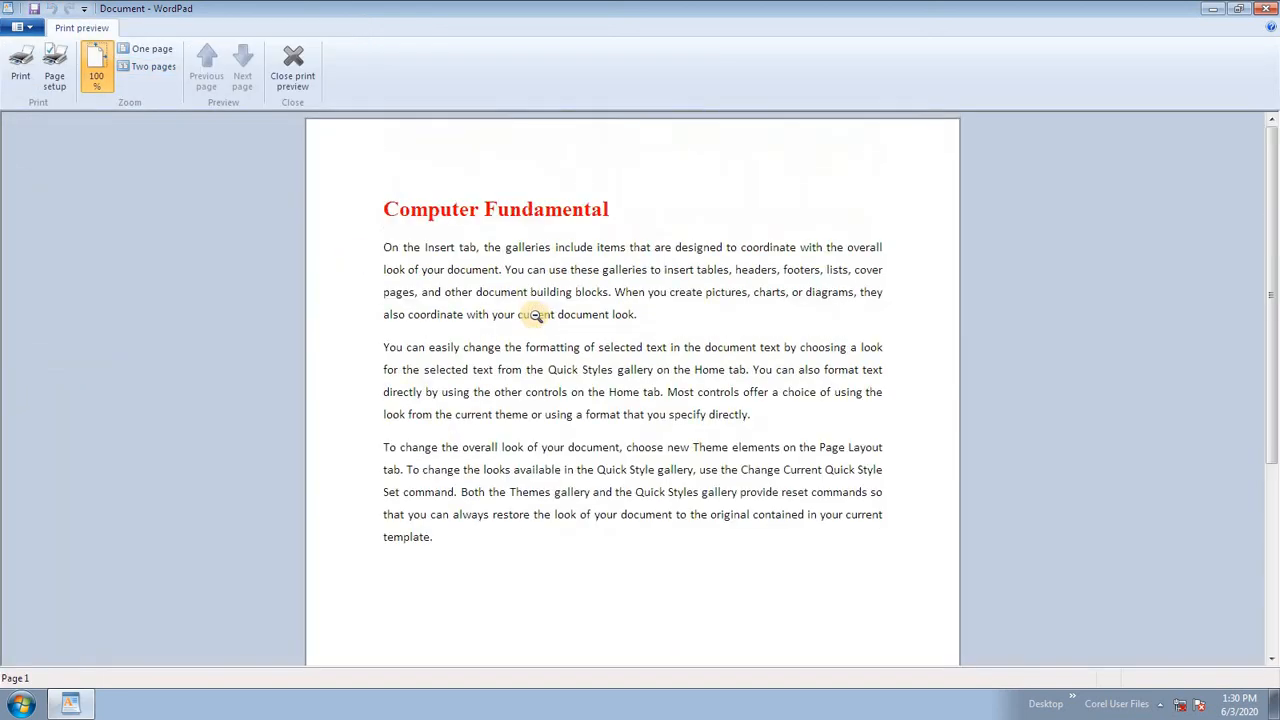
click(145, 50)
click(141, 64)
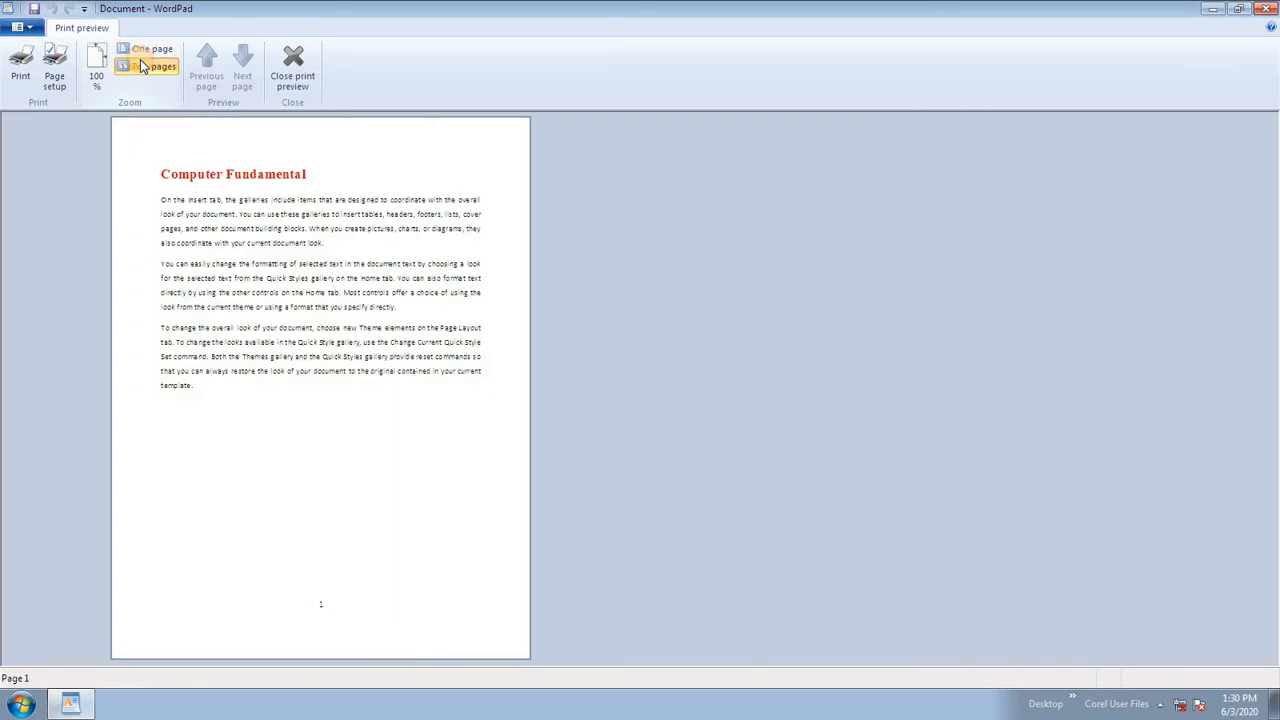
click(93, 70)
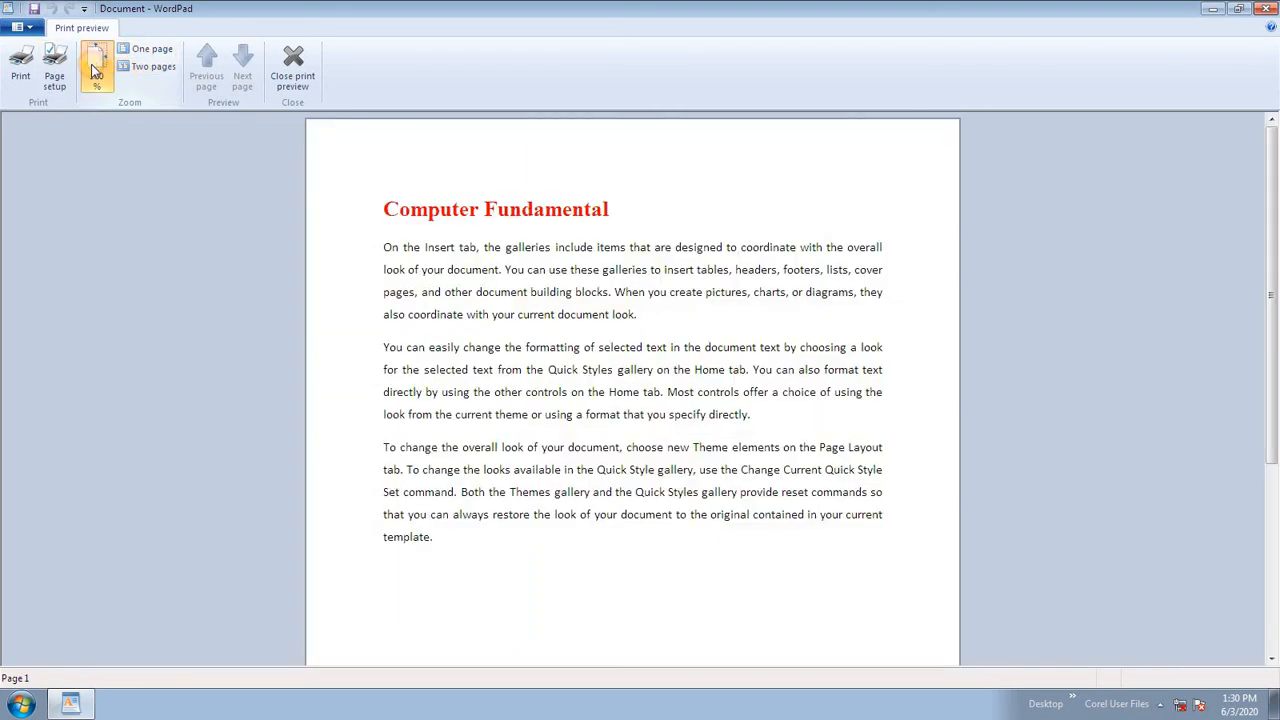
click(293, 65)
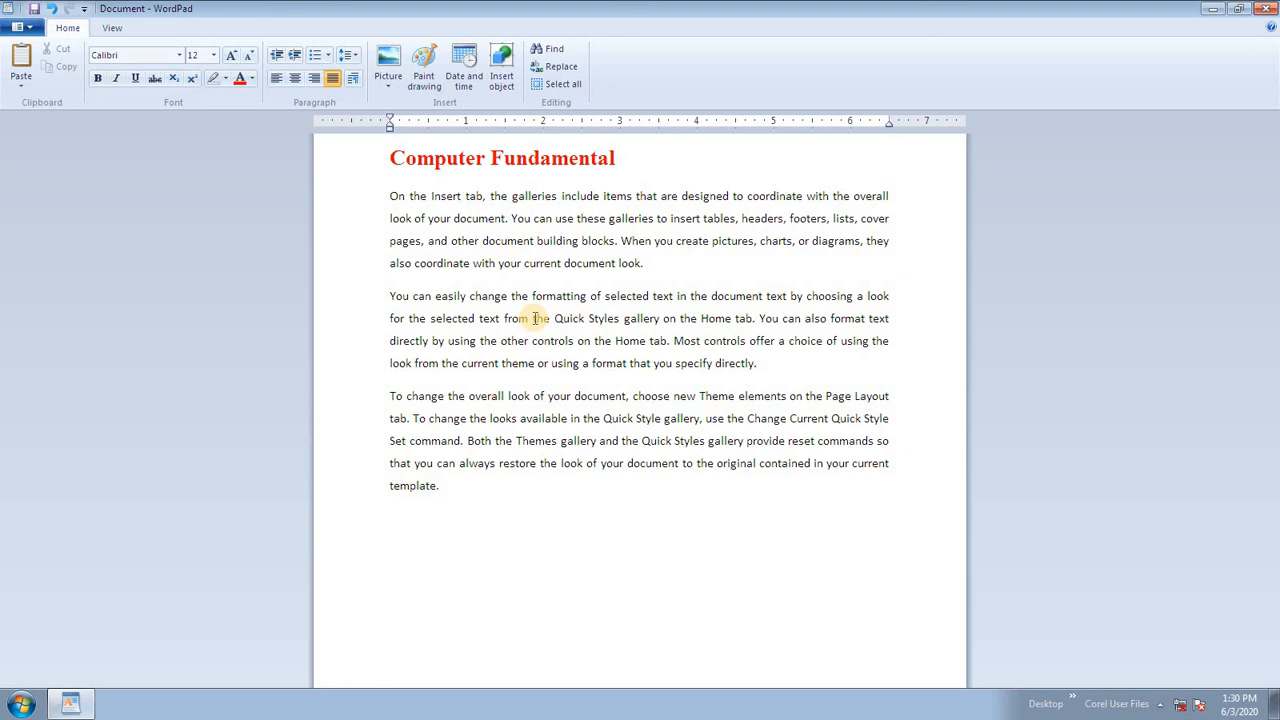
click(110, 30)
click(67, 28)
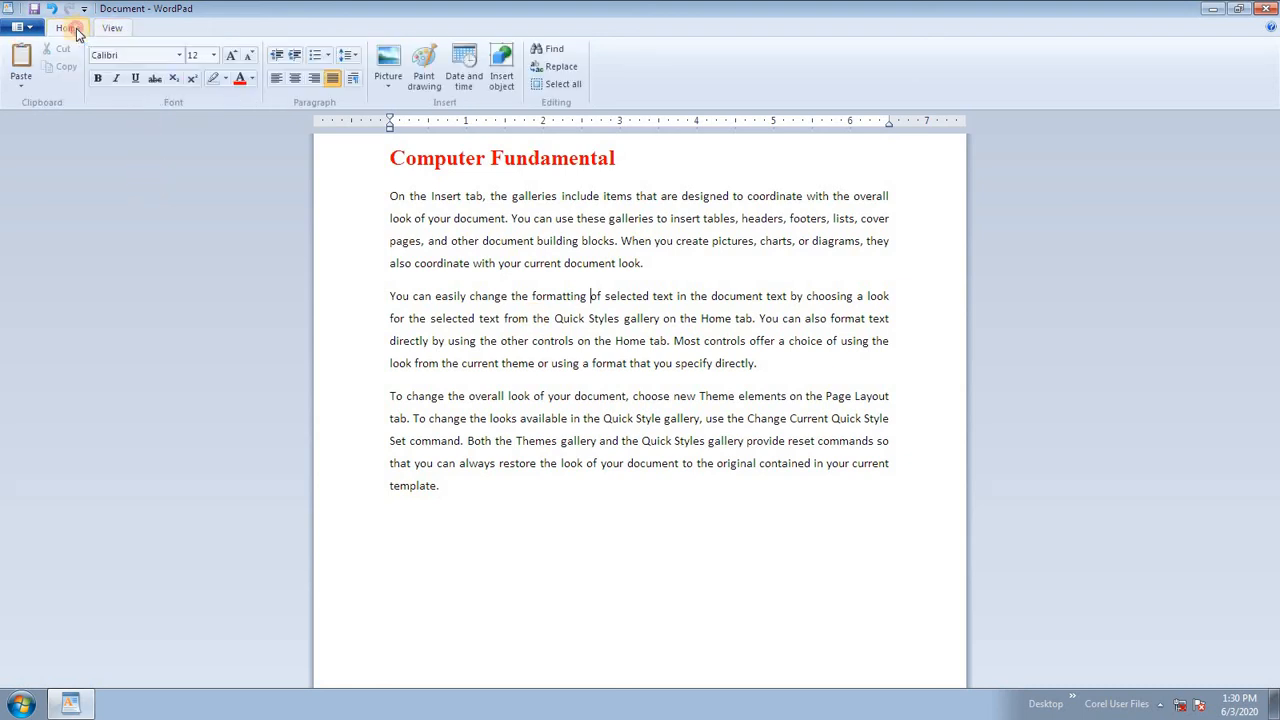